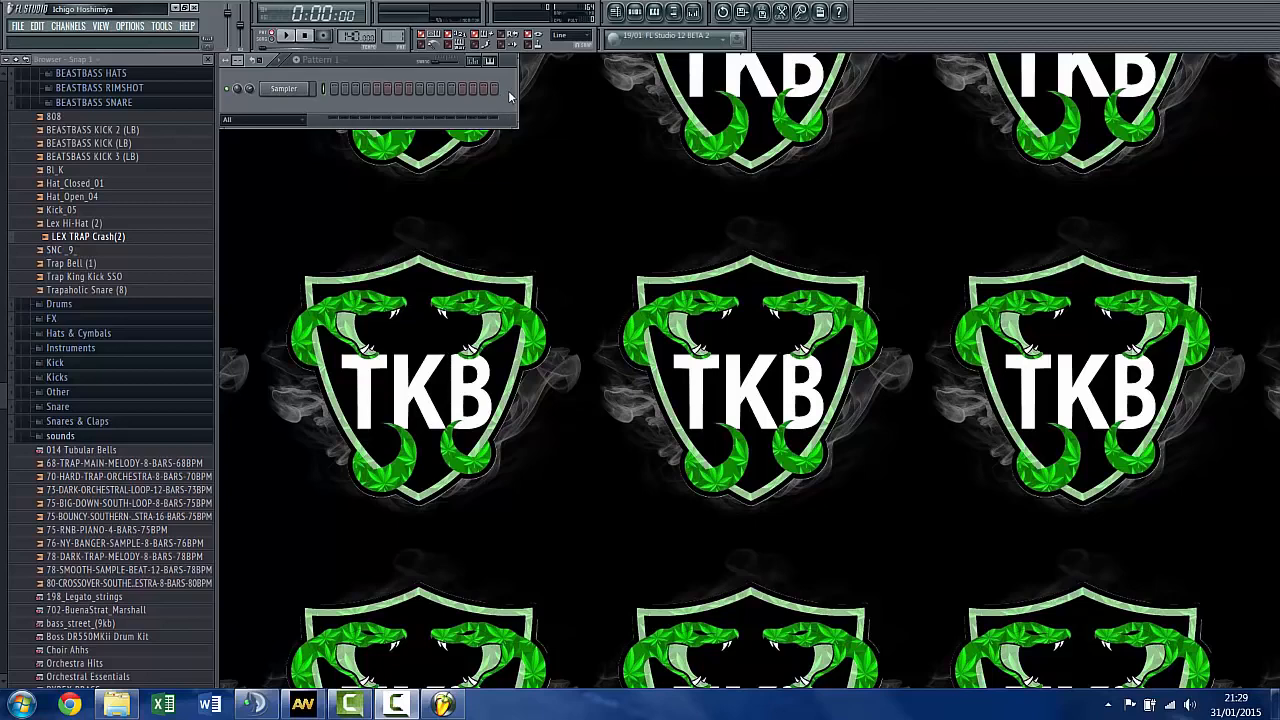
Look over the empty Playlist and the Mixer, closing each window after viewing it
{"action": "left_click", "coordinate": [616, 12]}
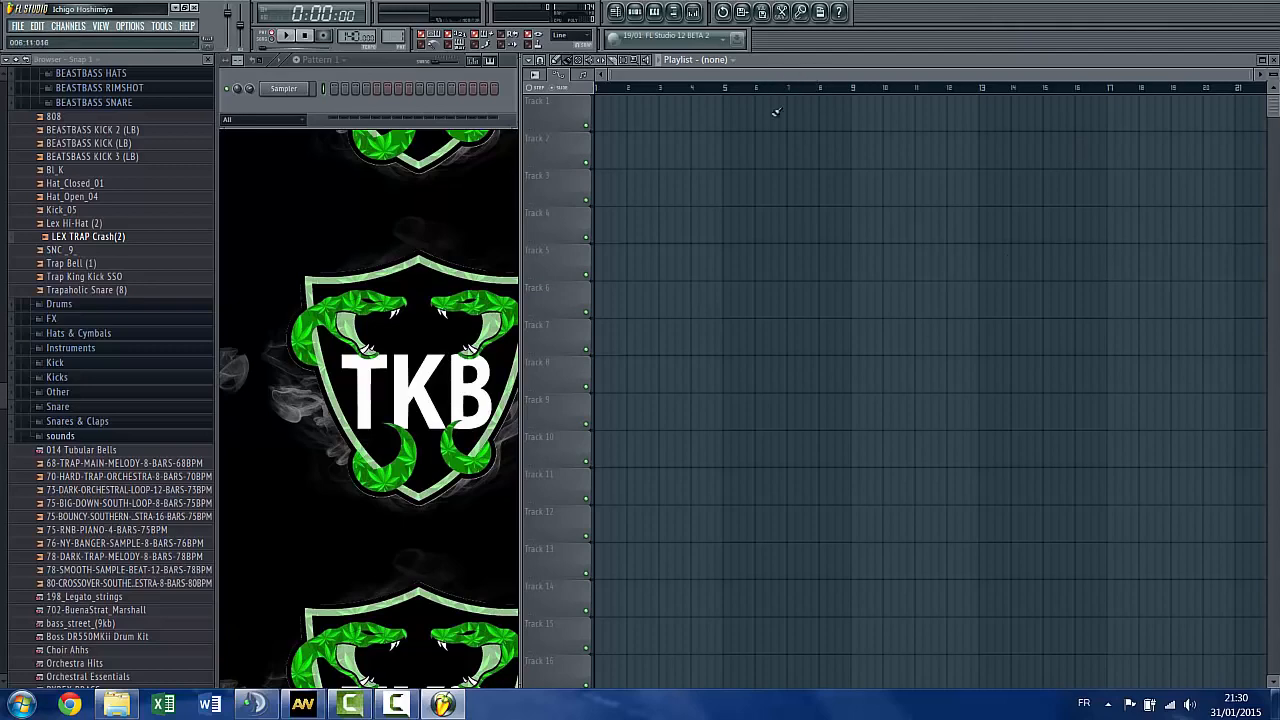
{"action": "scroll", "coordinate": [775, 112], "scroll_direction": "up", "scroll_amount": 3}
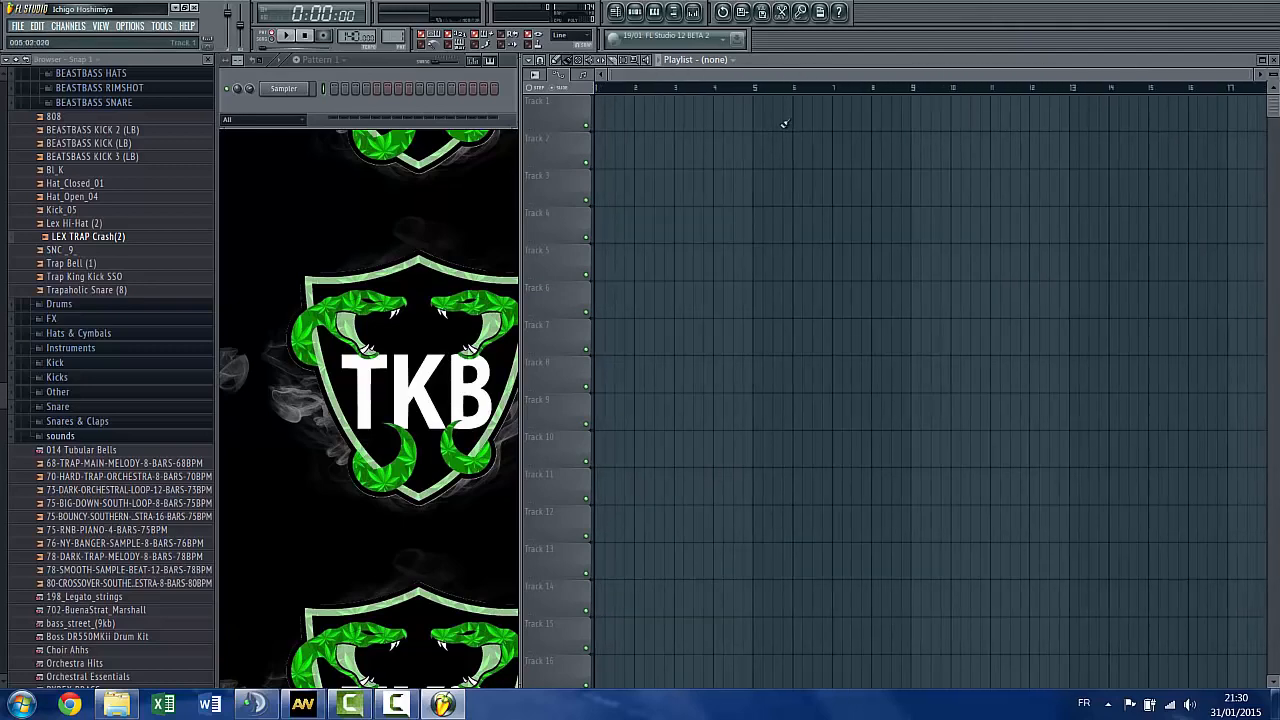
{"action": "left_click", "coordinate": [1273, 60]}
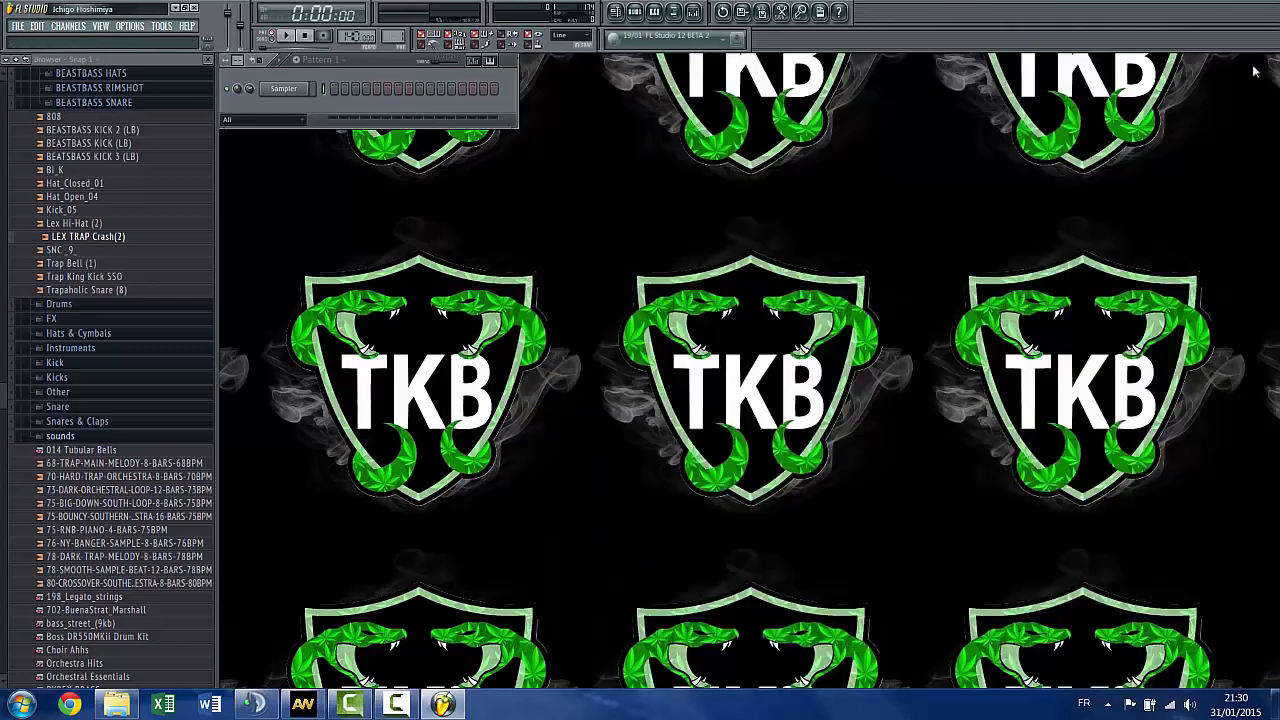
{"action": "left_click", "coordinate": [693, 14]}
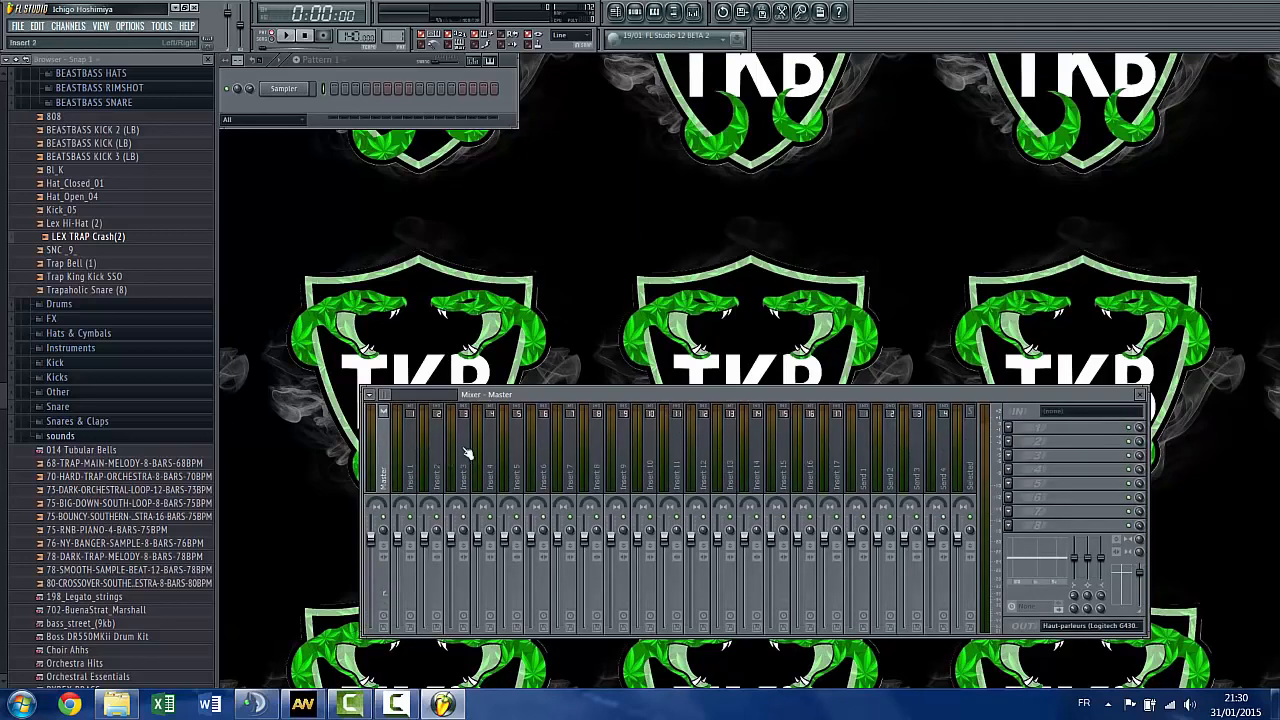
{"action": "left_click_drag", "start_coordinate": [1088, 396], "coordinate": [992, 259]}
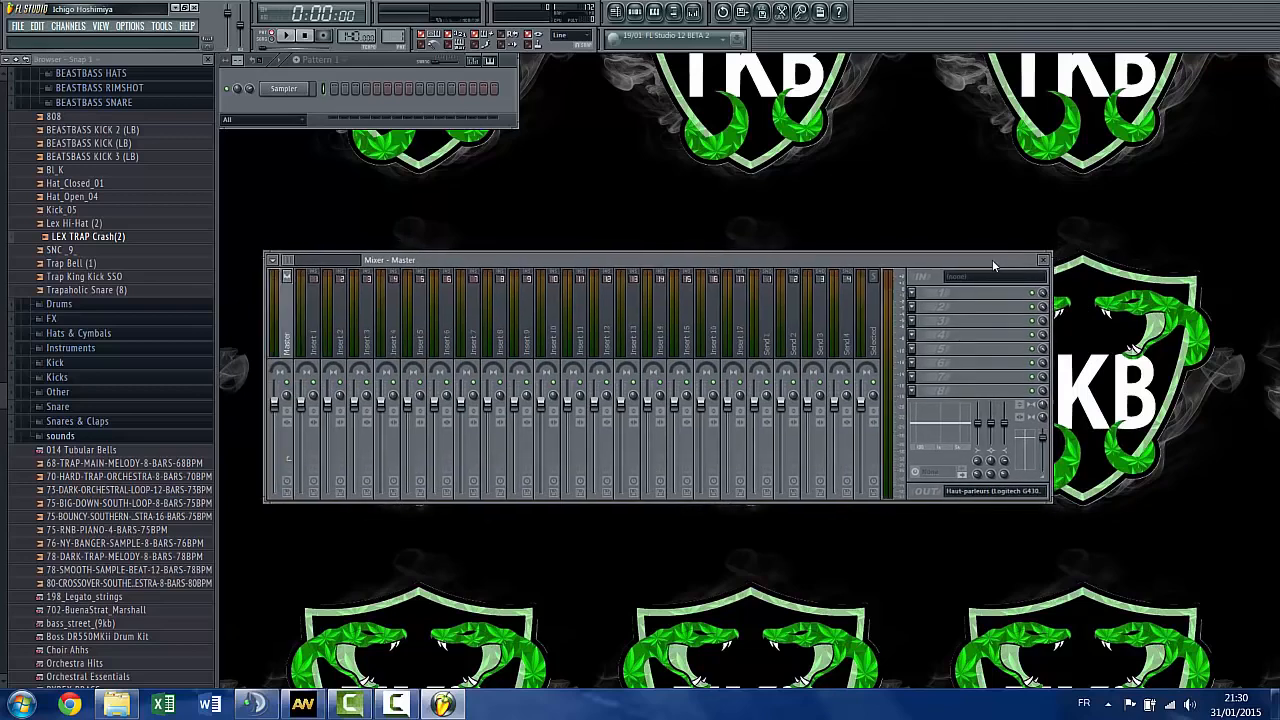
{"action": "left_click", "coordinate": [1046, 262]}
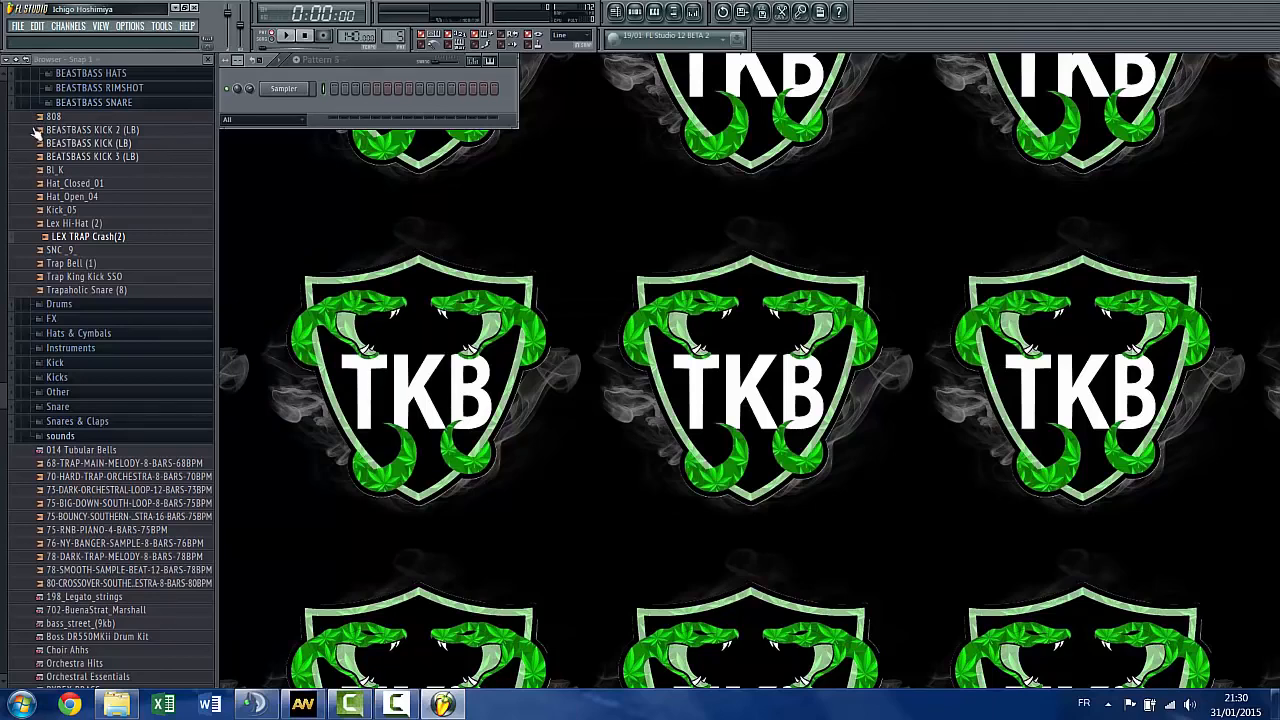
Browse the sample packs, collapsing the Drum and sounds folders and leaving the TKB Trap Pack folder expanded
{"action": "left_click", "coordinate": [3, 77]}
{"action": "scroll", "coordinate": [20, 120], "scroll_direction": "up", "scroll_amount": 3}
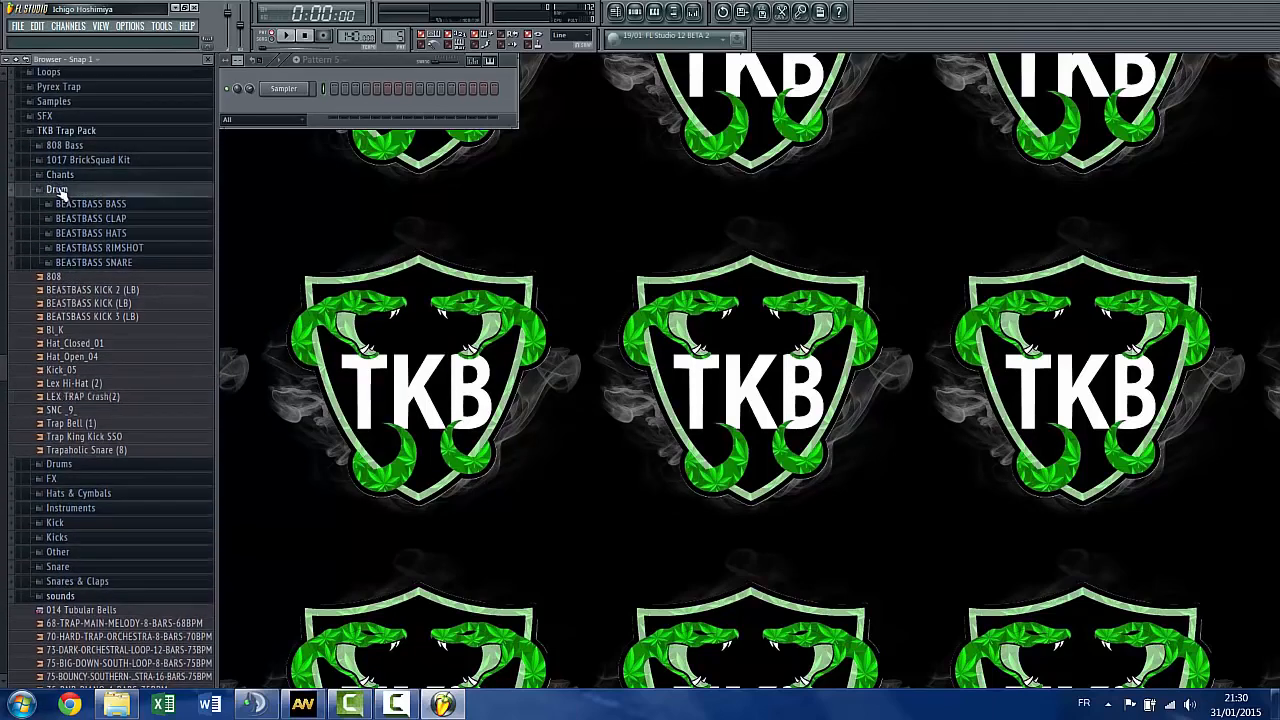
{"action": "left_click", "coordinate": [56, 189]}
{"action": "left_click", "coordinate": [69, 341]}
{"action": "left_click", "coordinate": [83, 334]}
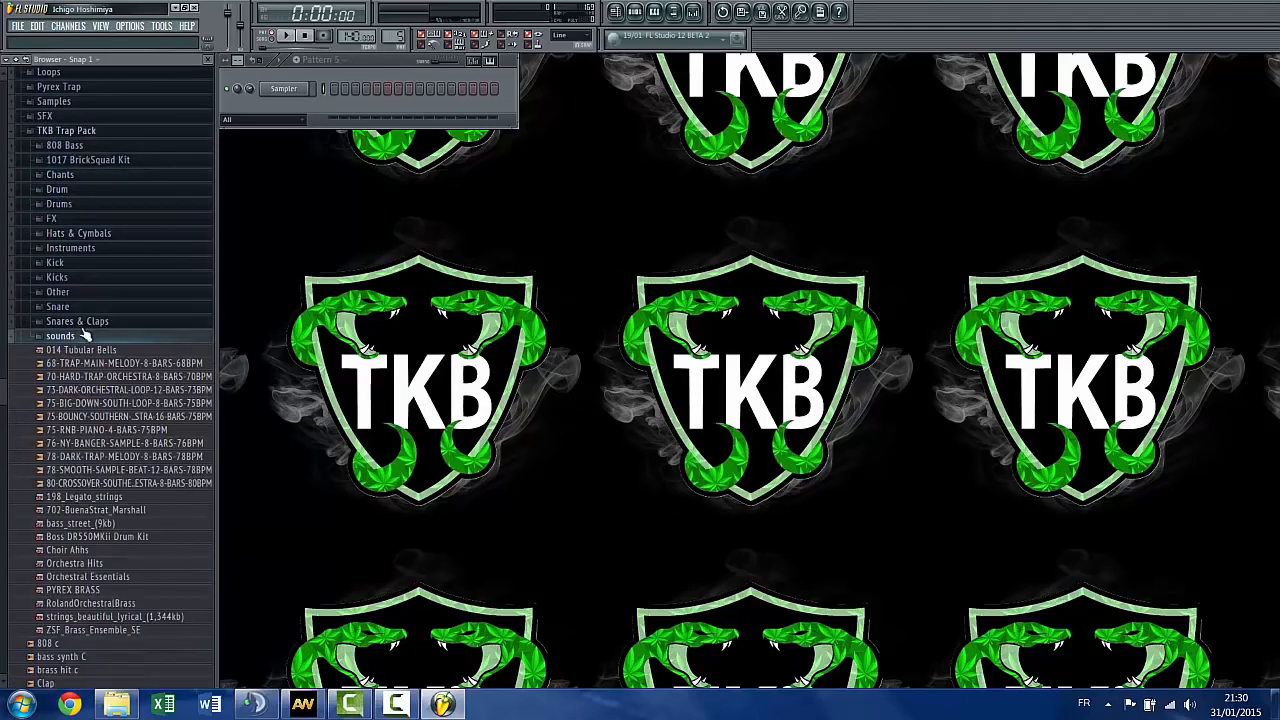
{"action": "left_click", "coordinate": [75, 337]}
{"action": "scroll", "coordinate": [77, 288], "scroll_direction": "up", "scroll_amount": 5}
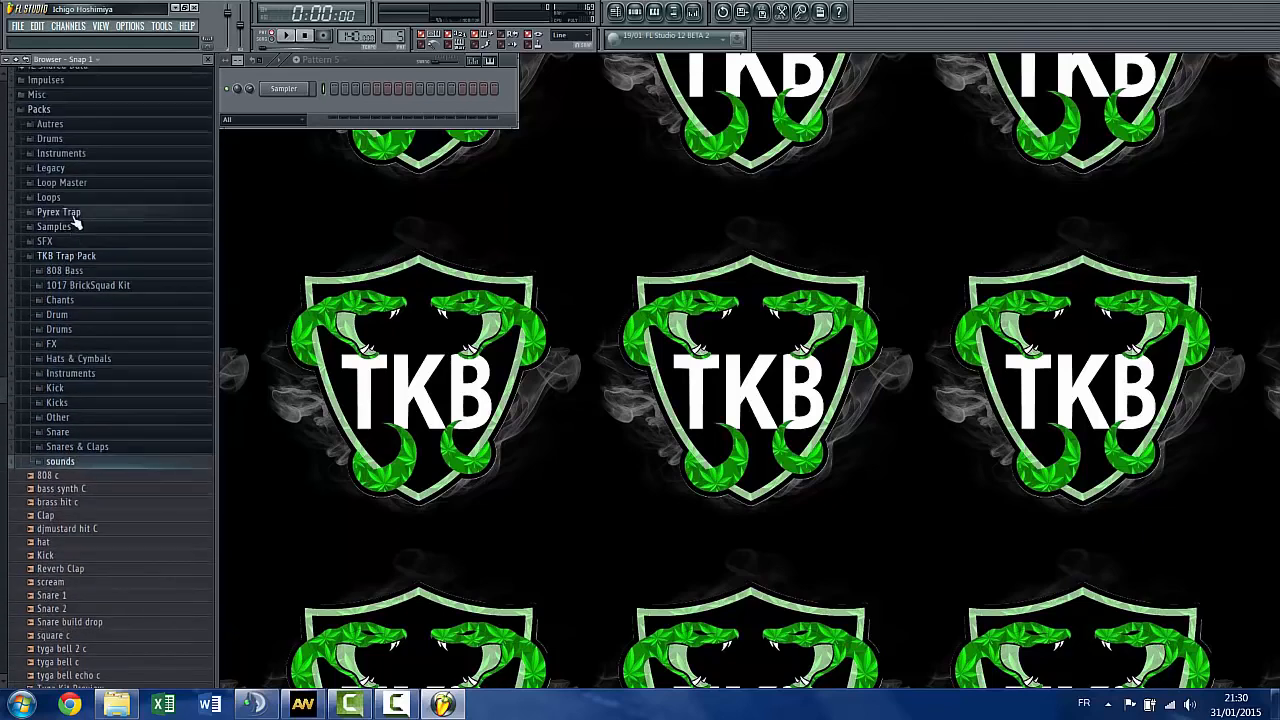
{"action": "left_click", "coordinate": [80, 290]}
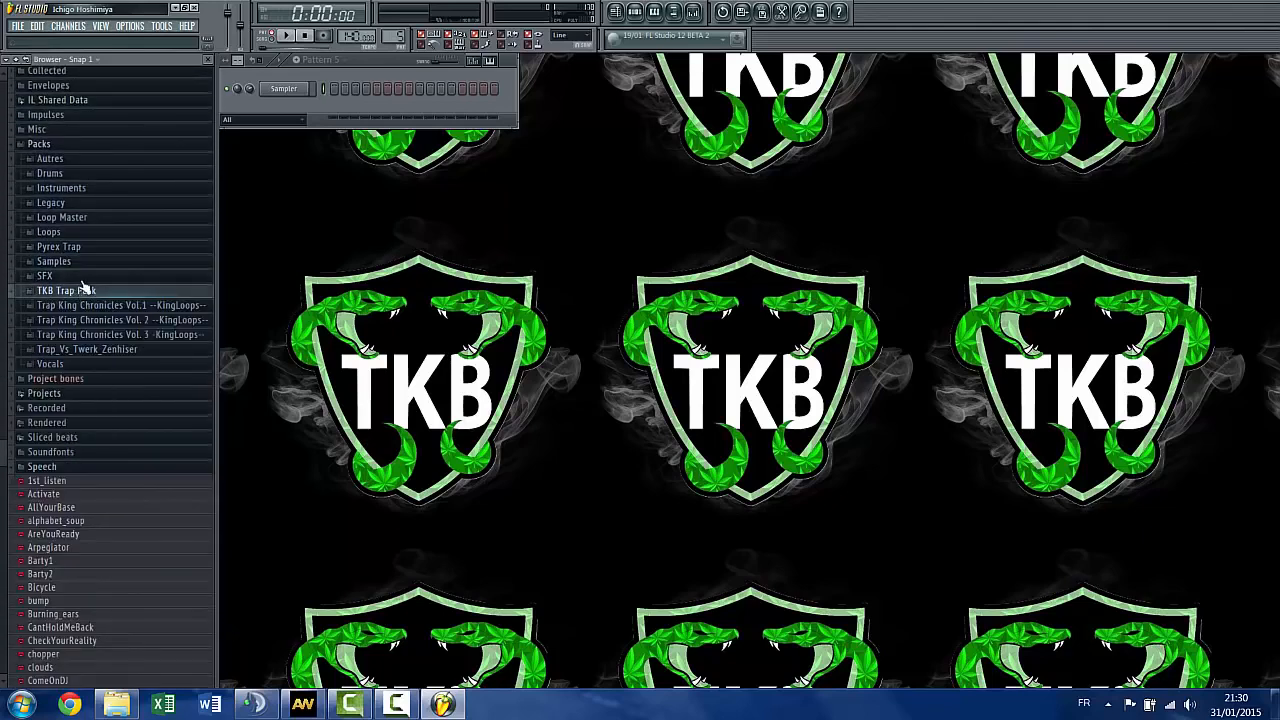
{"action": "left_click", "coordinate": [84, 290]}
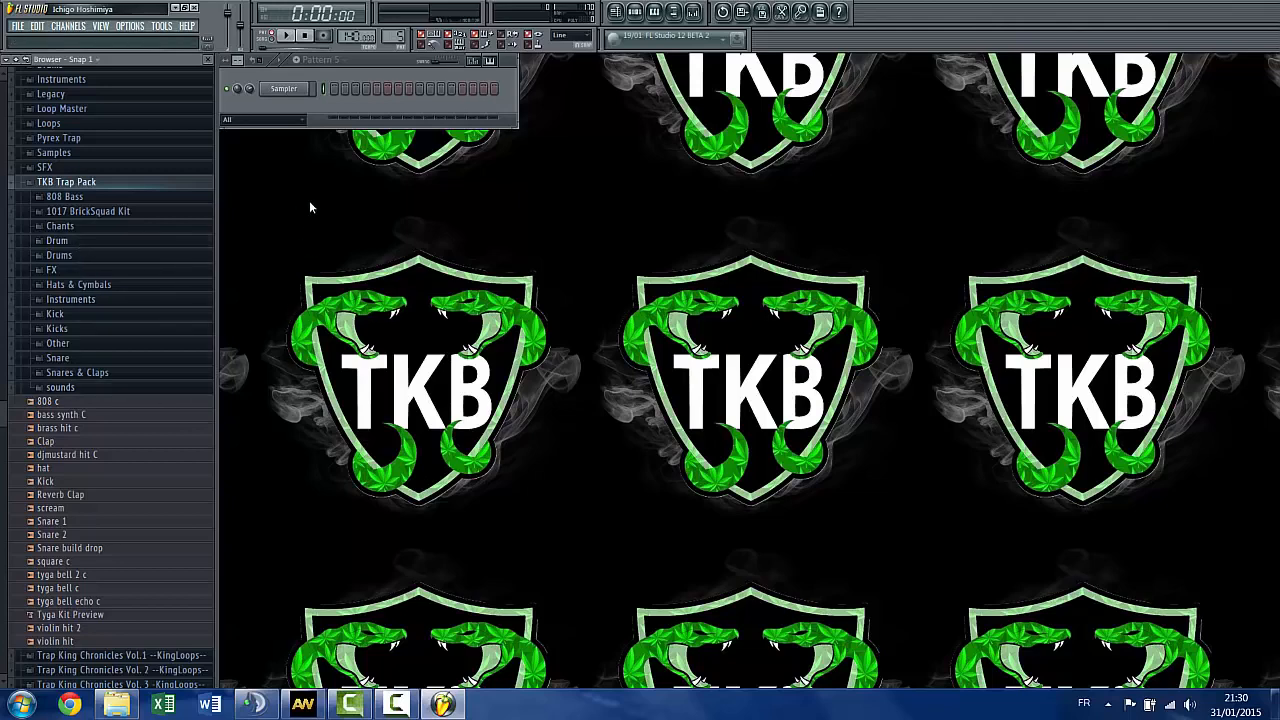
Replace the Sampler channel with the Nexus plugin and move its window clear of the channel rack
{"action": "right_click", "coordinate": [295, 88]}
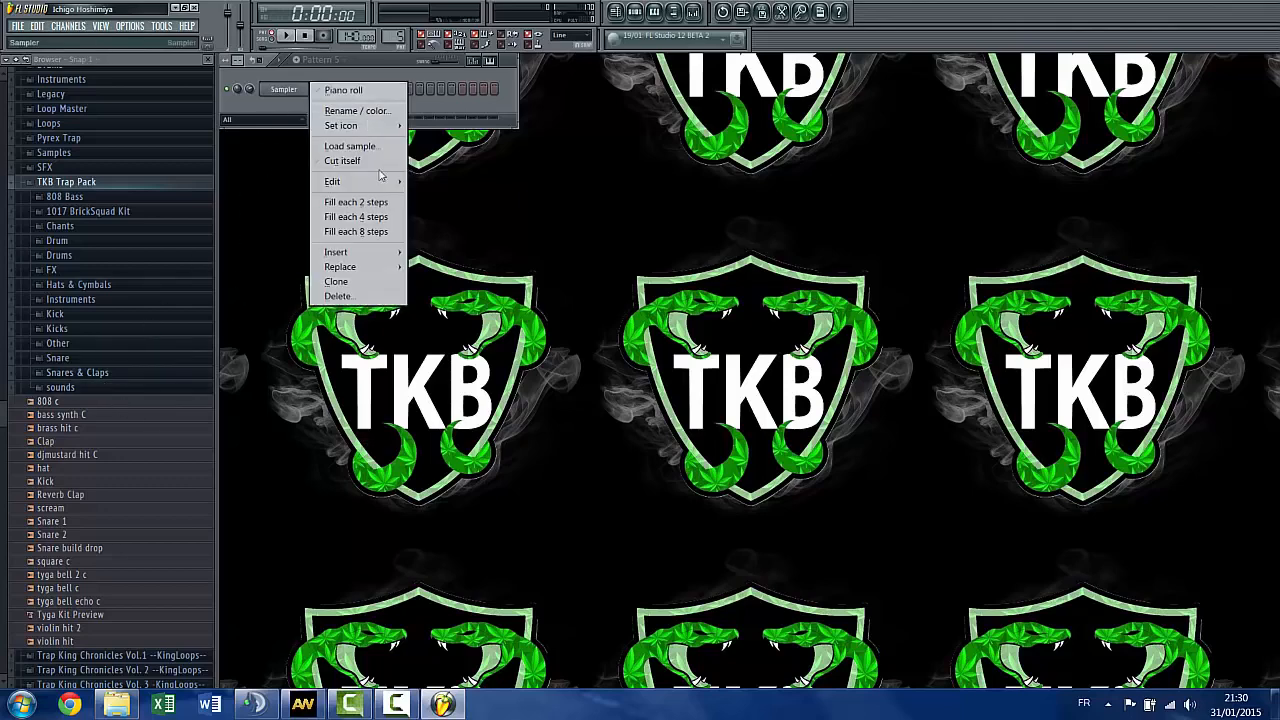
{"action": "mouse_move", "coordinate": [360, 267]}
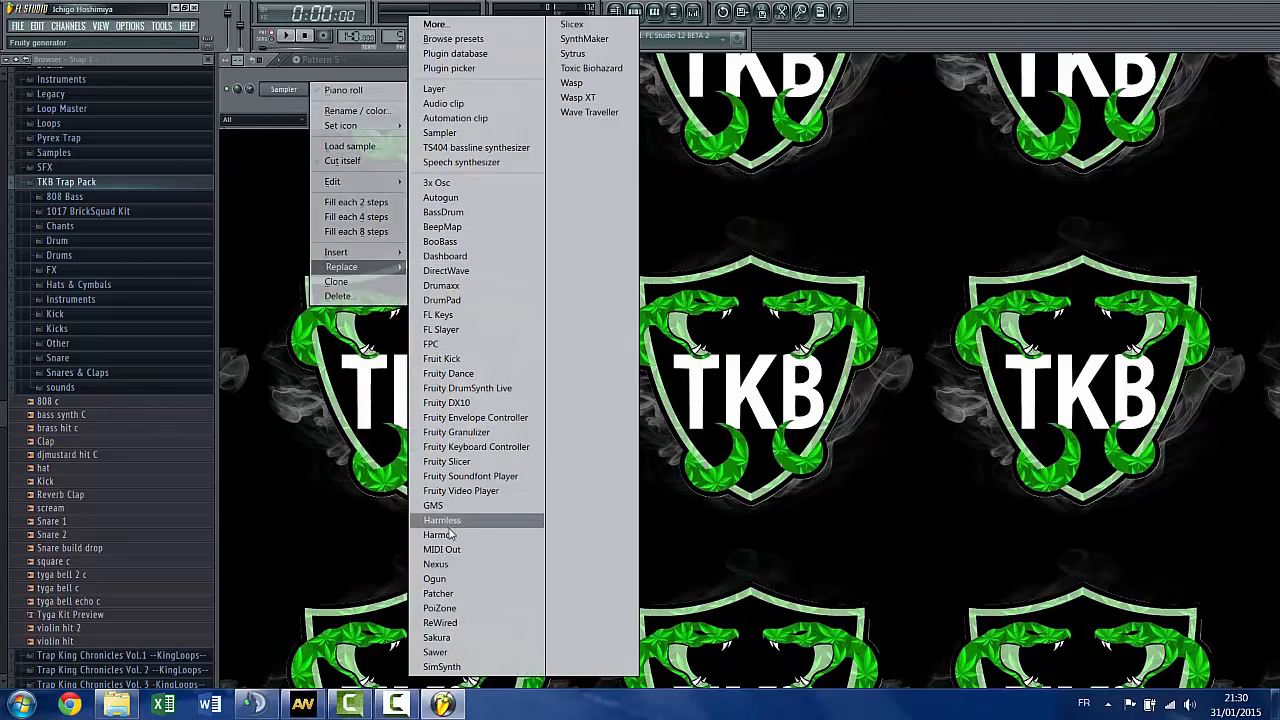
{"action": "left_click", "coordinate": [451, 566]}
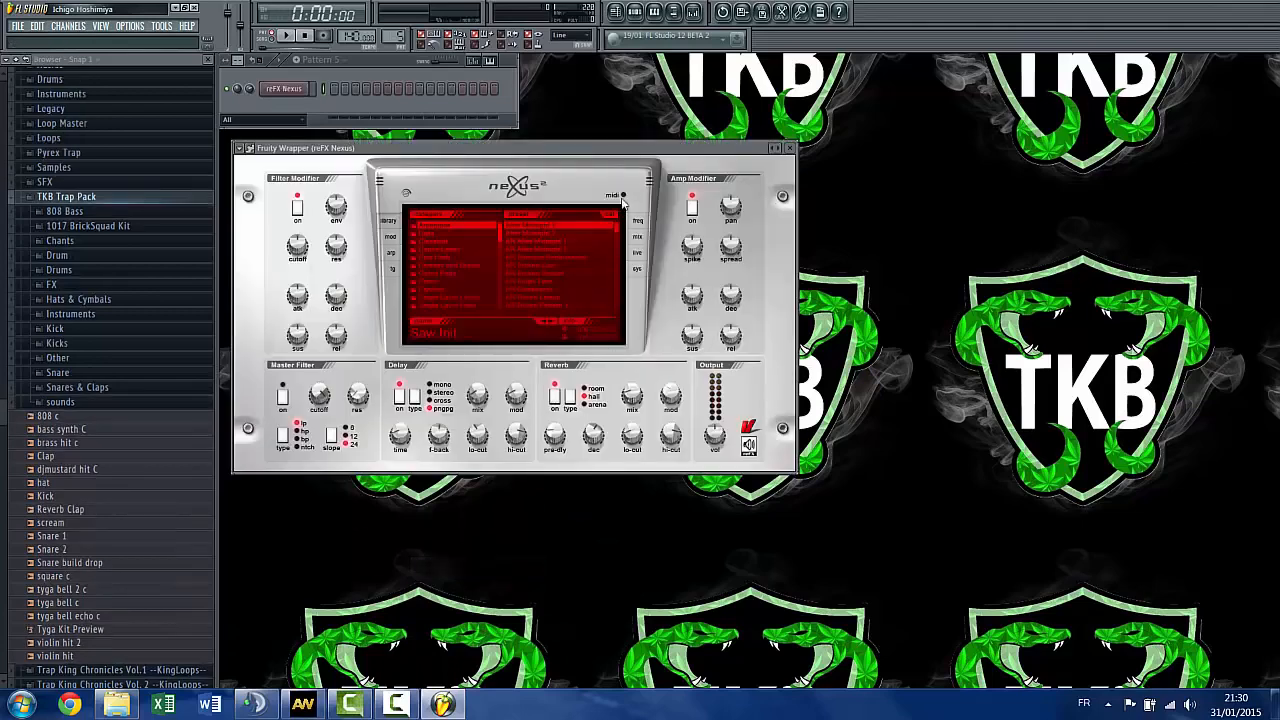
{"action": "left_click_drag", "start_coordinate": [654, 147], "coordinate": [722, 232]}
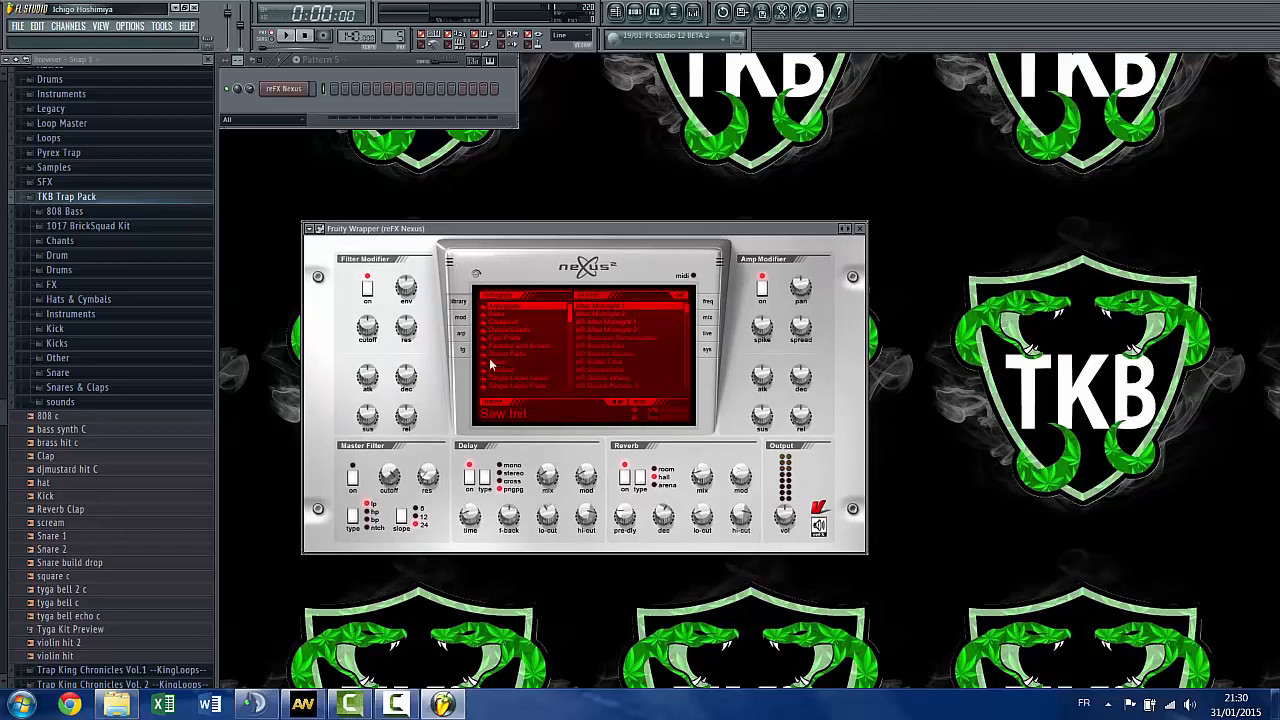
Load the BL Nightbull Flutes 1 preset from the Nexus library and close the plugin window
{"action": "left_click", "coordinate": [529, 346]}
{"action": "scroll", "coordinate": [528, 347], "scroll_direction": "down", "scroll_amount": 3}
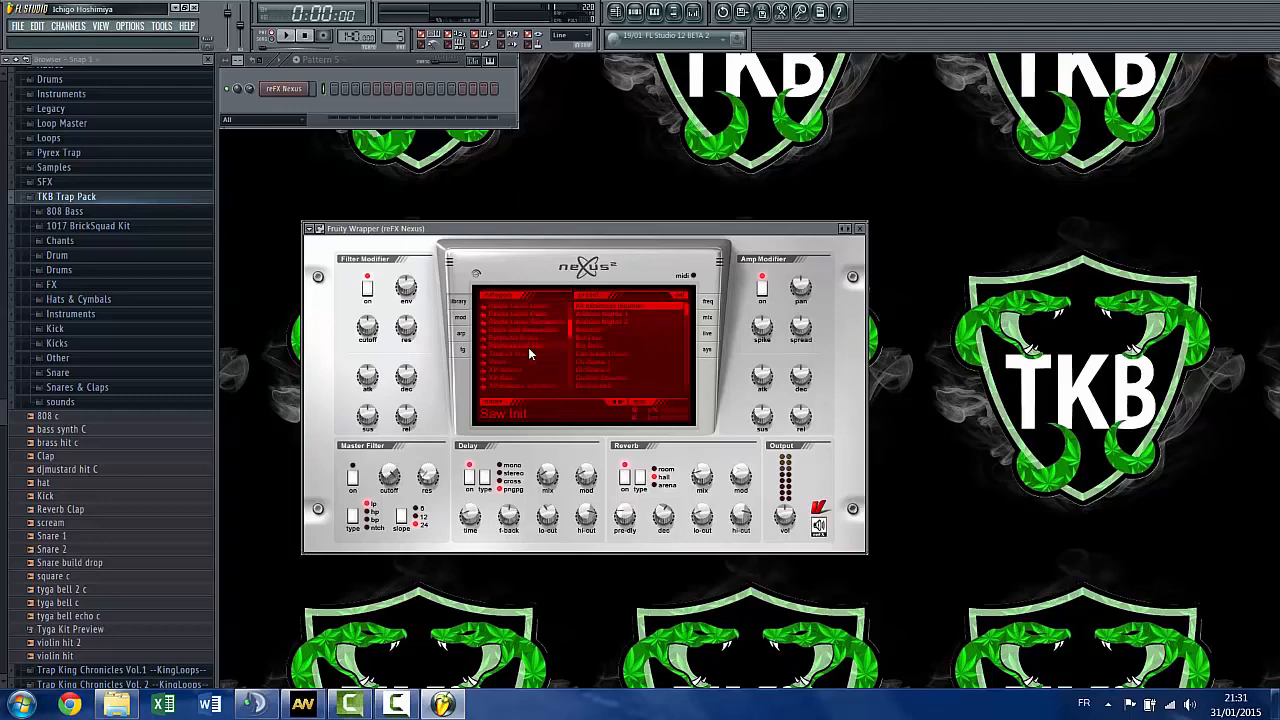
{"action": "scroll", "coordinate": [531, 349], "scroll_direction": "down", "scroll_amount": 3}
{"action": "scroll", "coordinate": [524, 350], "scroll_direction": "up", "scroll_amount": 5}
{"action": "scroll", "coordinate": [544, 349], "scroll_direction": "down", "scroll_amount": 3}
{"action": "scroll", "coordinate": [551, 371], "scroll_direction": "down", "scroll_amount": 2}
{"action": "left_click", "coordinate": [545, 356]}
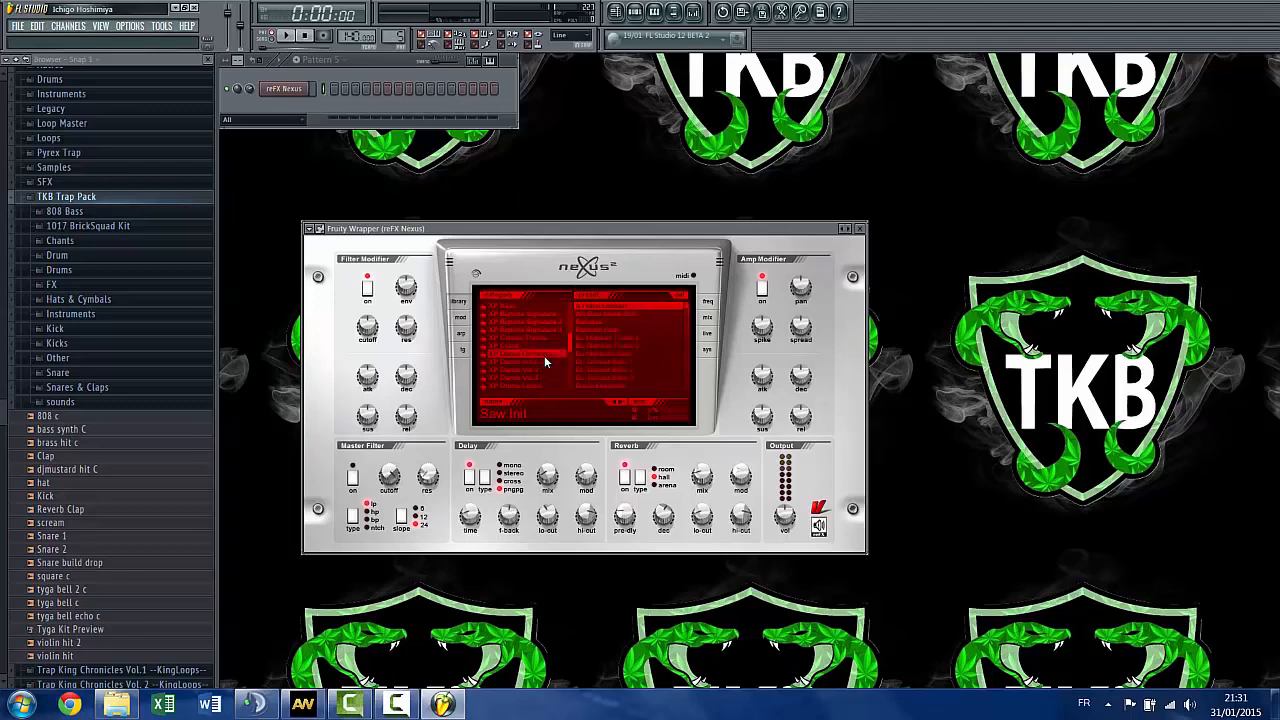
{"action": "left_click", "coordinate": [616, 338]}
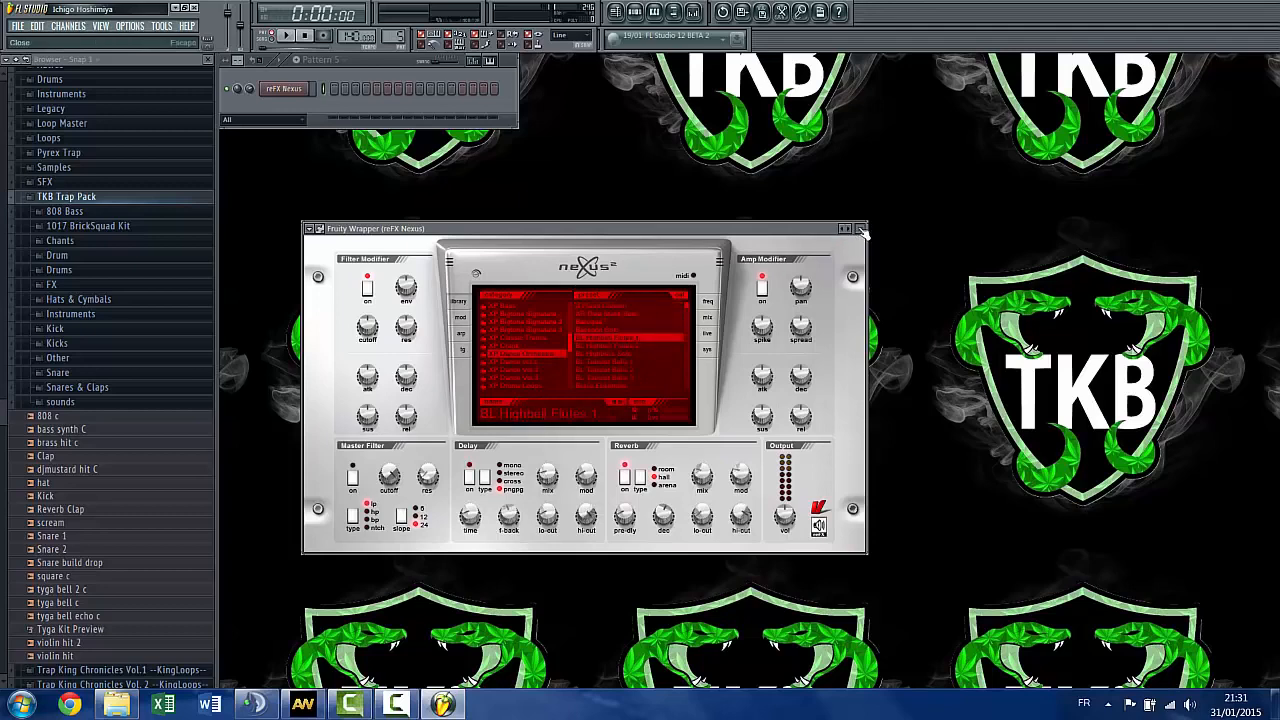
{"action": "left_click", "coordinate": [862, 229]}
Set the project tempo to 120 and open the piano roll of the reFX Nexus channel
{"action": "right_click", "coordinate": [301, 92]}
{"action": "left_click", "coordinate": [292, 89]}
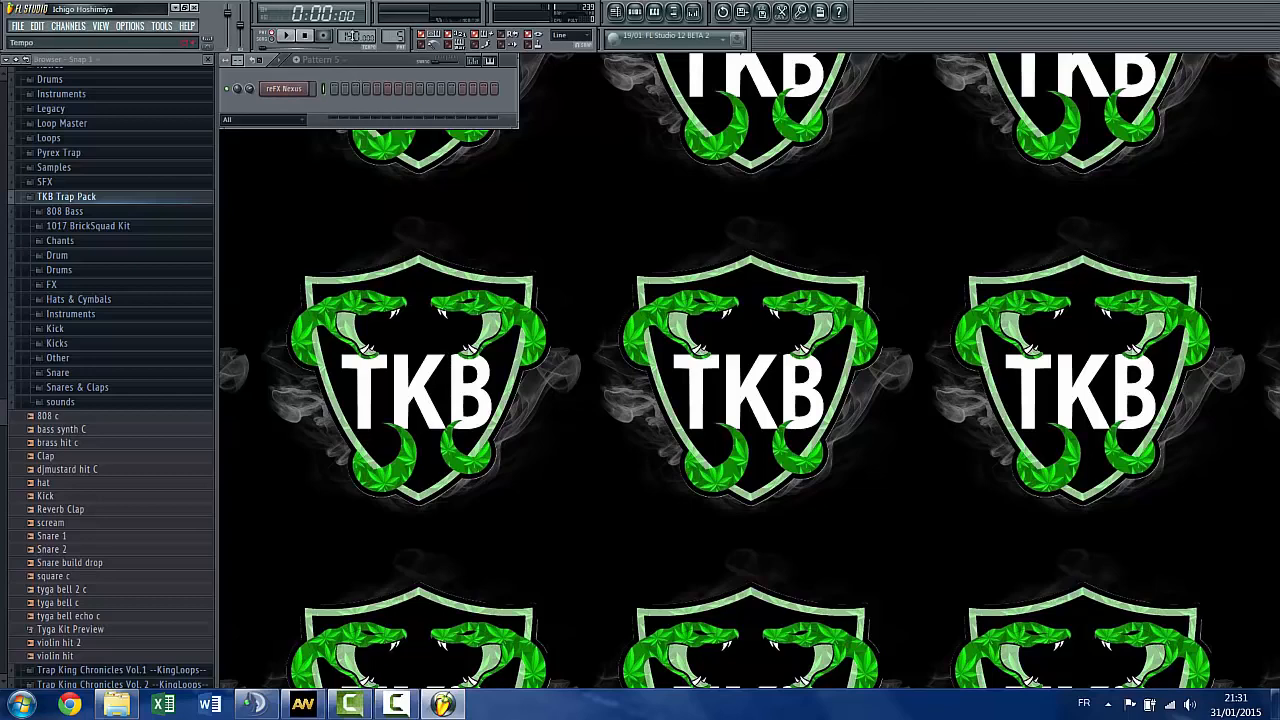
{"action": "left_click_drag", "start_coordinate": [353, 36], "coordinate": [353, 34]}
{"action": "right_click", "coordinate": [293, 92]}
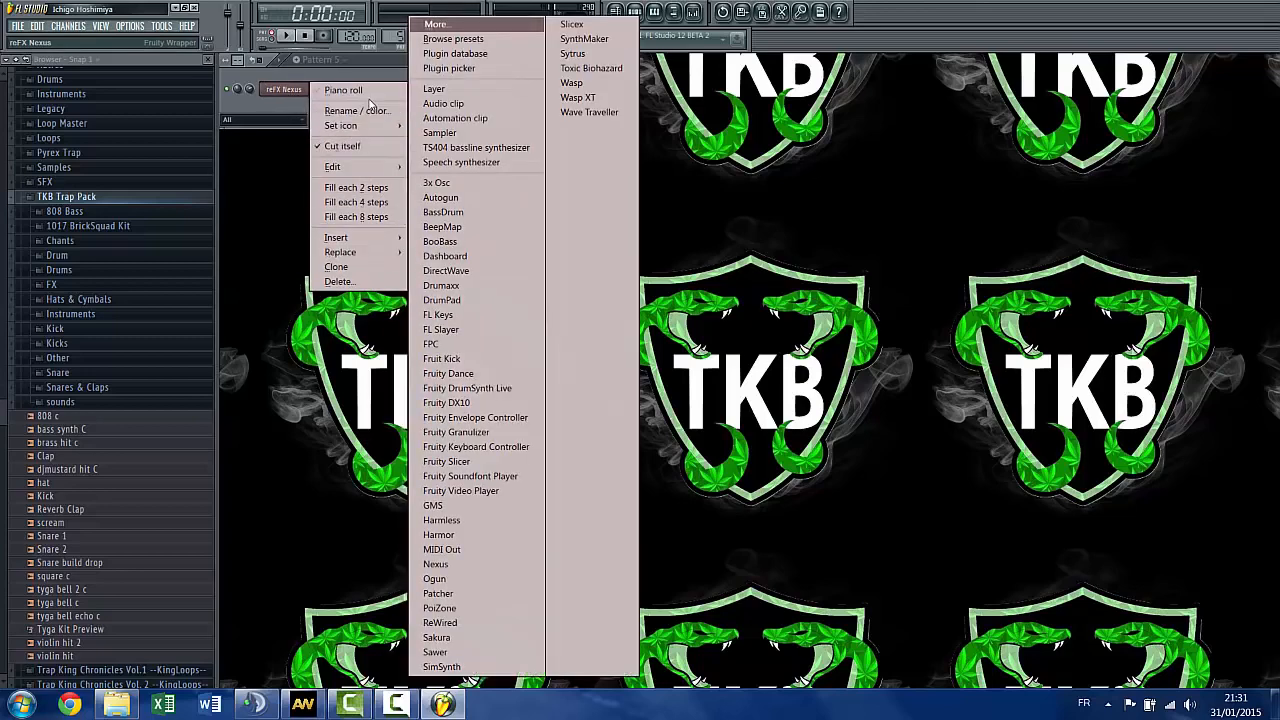
{"action": "left_click", "coordinate": [350, 90]}
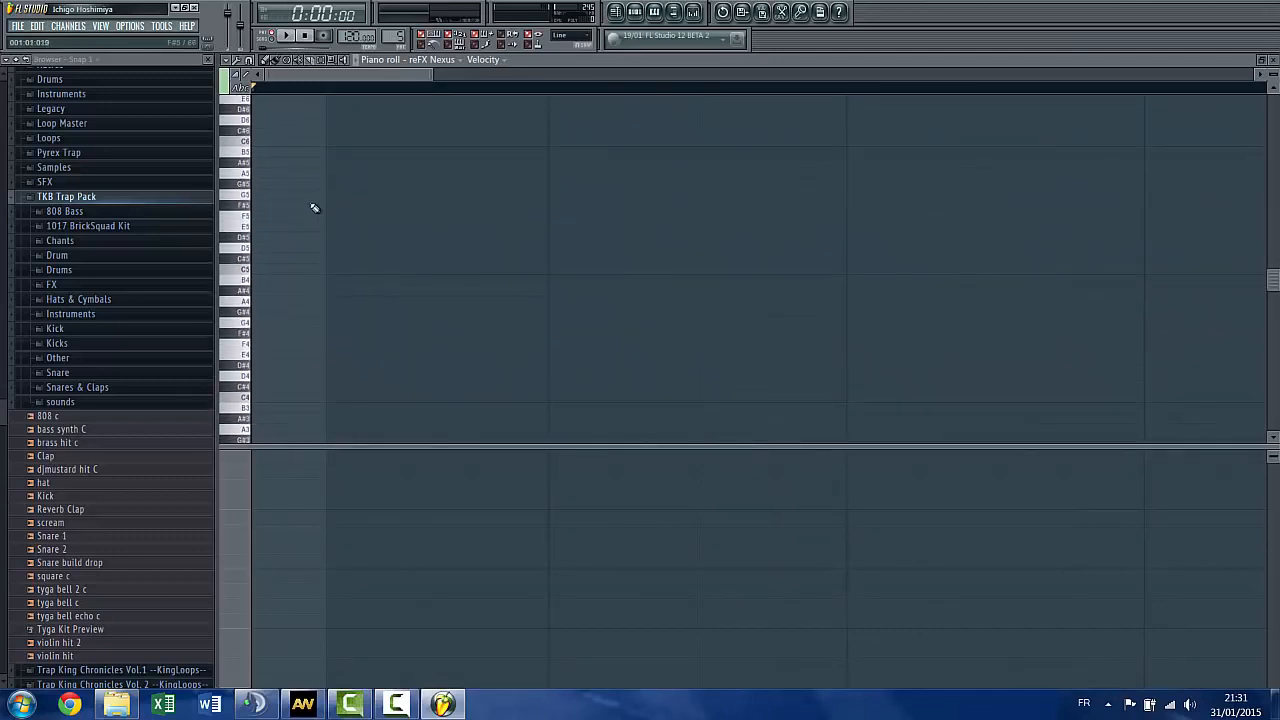
Audition the D5 key, place a D5 note at the start of bar 1 and play the pattern
{"action": "scroll", "coordinate": [300, 232], "scroll_direction": "up", "scroll_amount": 3}
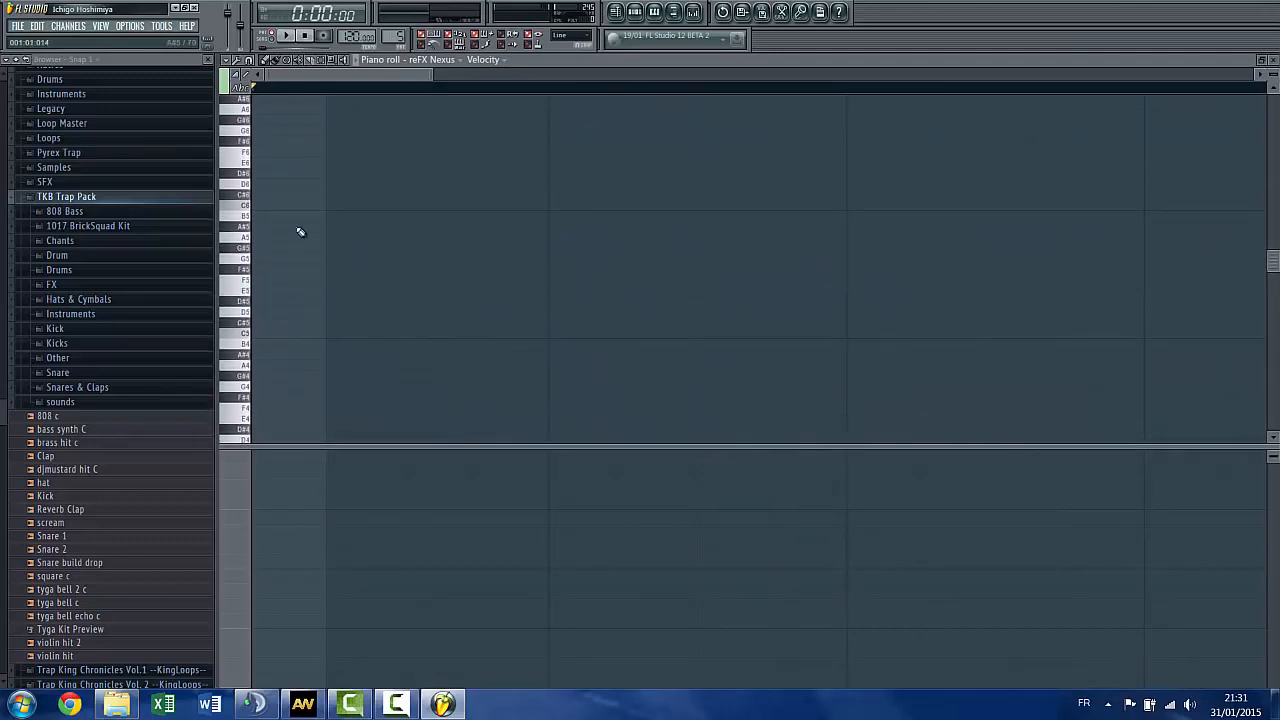
{"action": "scroll", "coordinate": [288, 256], "scroll_direction": "down", "scroll_amount": 2}
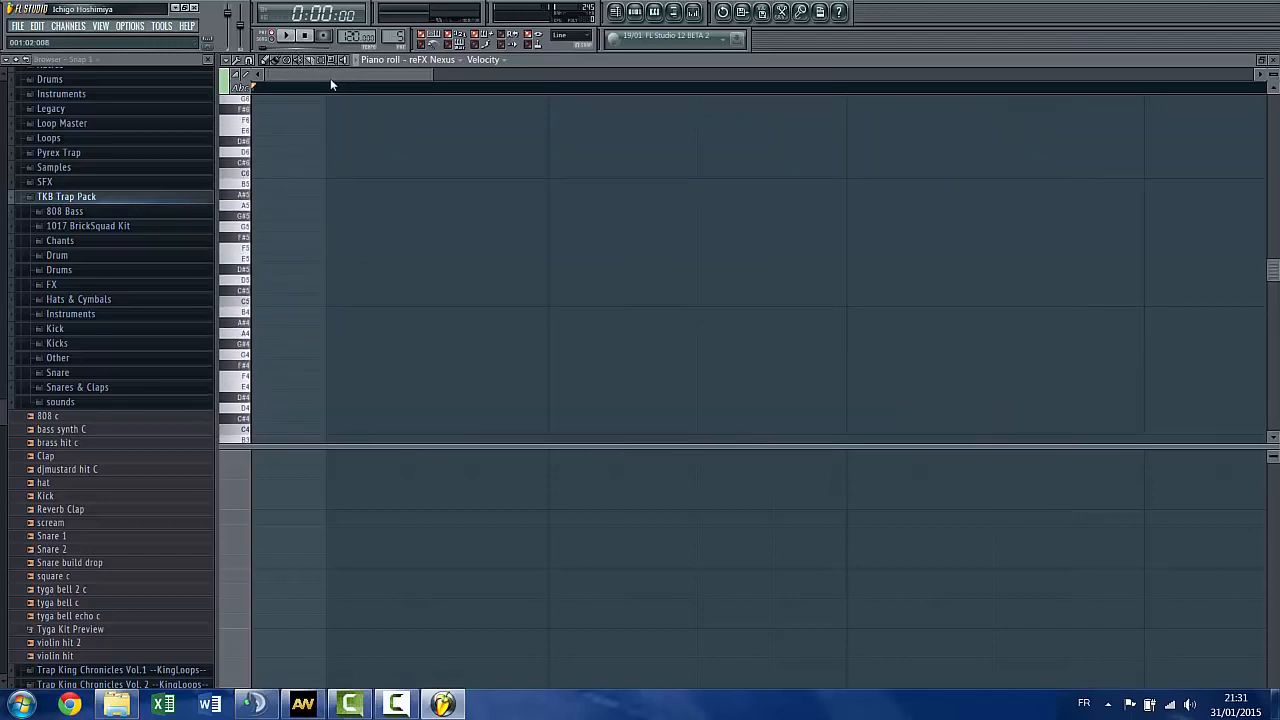
{"action": "left_click", "coordinate": [247, 281]}
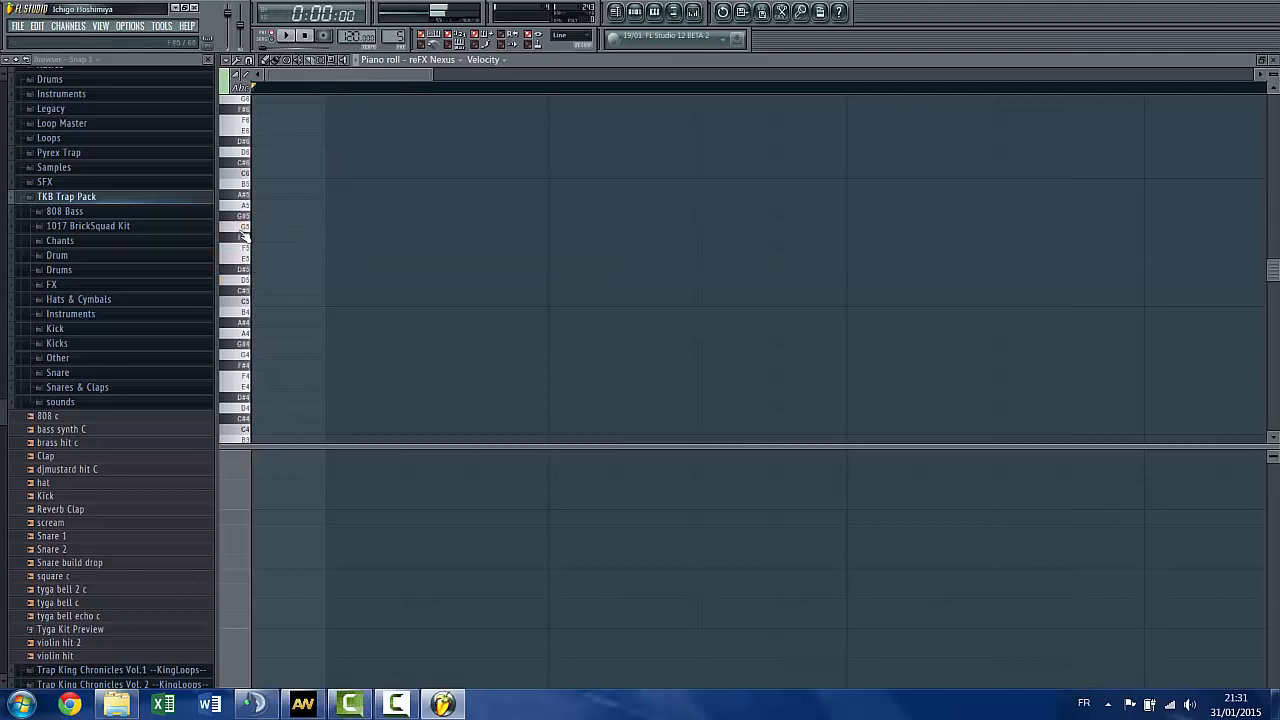
{"action": "left_click", "coordinate": [248, 280]}
{"action": "left_click", "coordinate": [247, 279]}
{"action": "scroll", "coordinate": [263, 271], "scroll_direction": "down", "scroll_amount": 5}
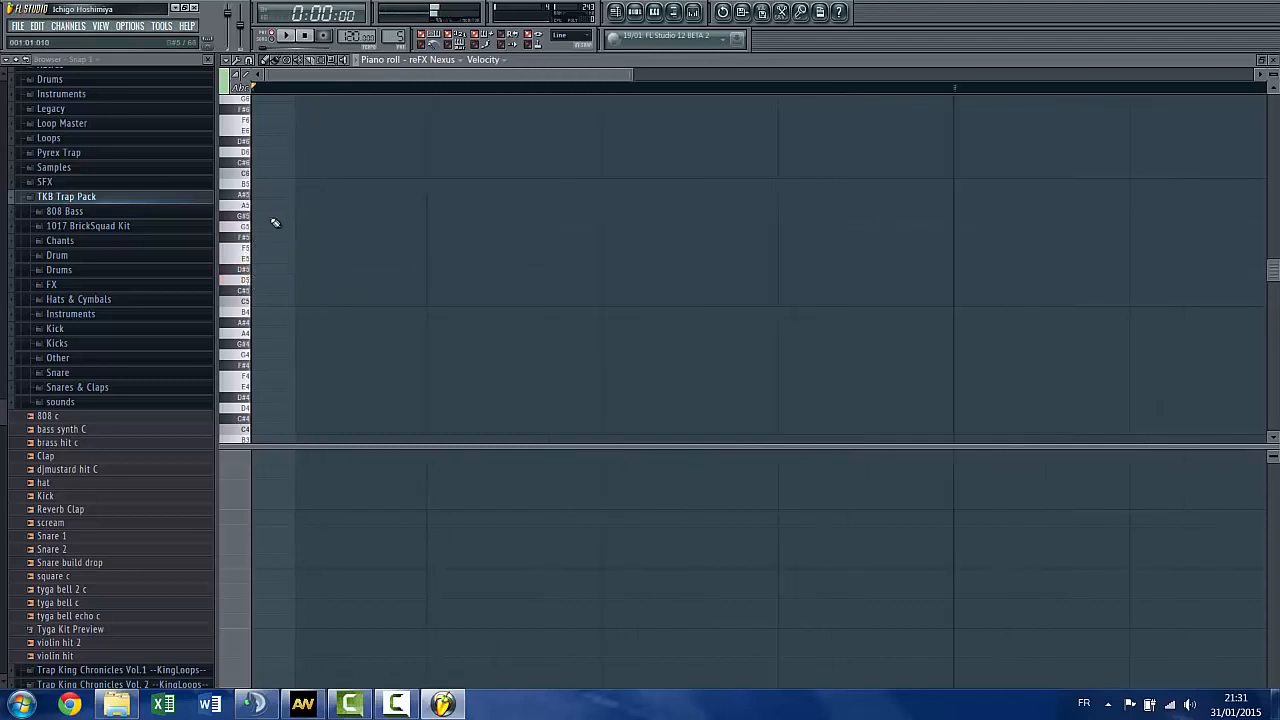
{"action": "left_click", "coordinate": [265, 283]}
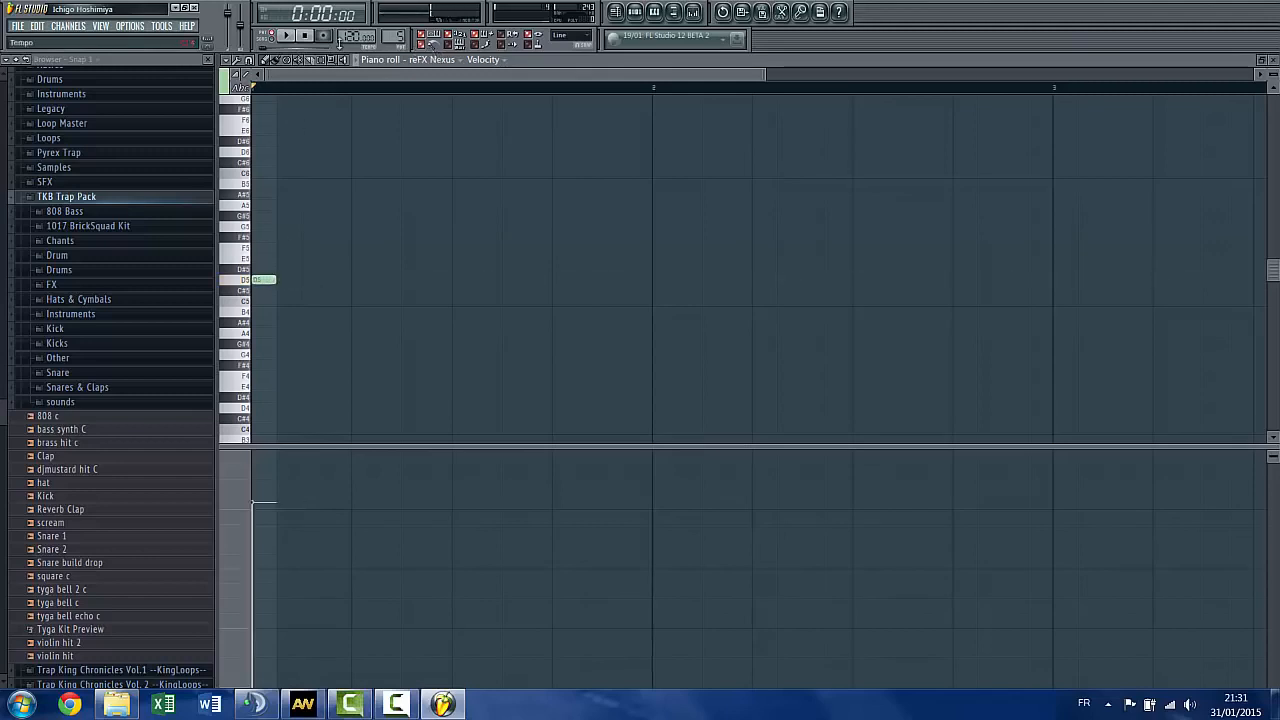
{"action": "left_click", "coordinate": [287, 36]}
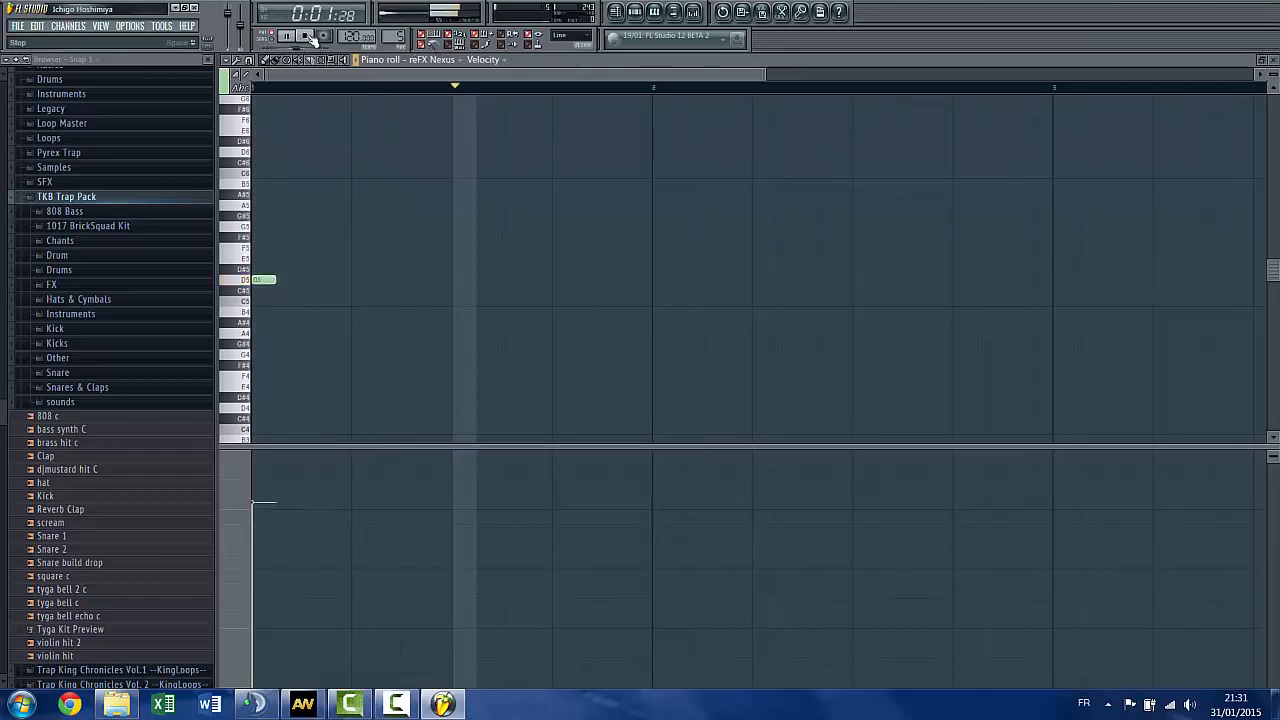
{"action": "left_click", "coordinate": [306, 37]}
Add G5 and D#5 on beats 3 and 4 of bars 1 and 2, plus D5 at the start of bar 2
{"action": "scroll", "coordinate": [389, 240], "scroll_direction": "down", "scroll_amount": 2}
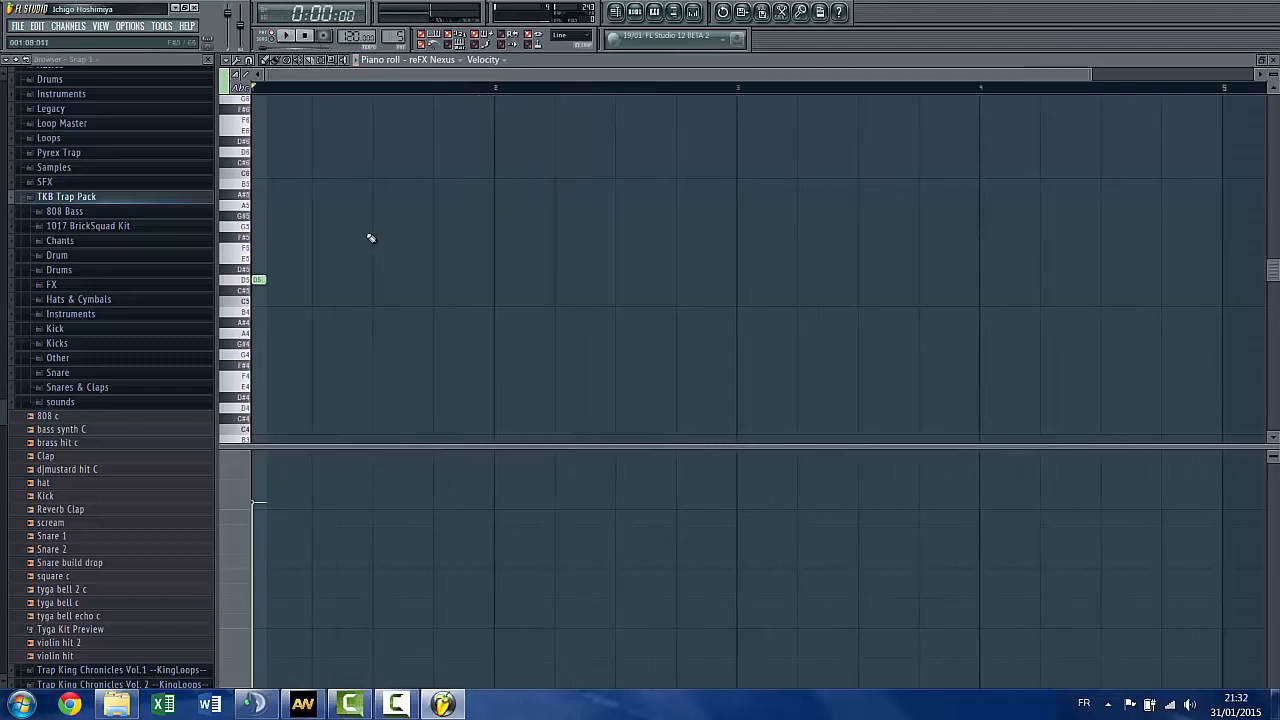
{"action": "left_click", "coordinate": [379, 226]}
{"action": "left_click", "coordinate": [440, 269]}
{"action": "left_click", "coordinate": [496, 280]}
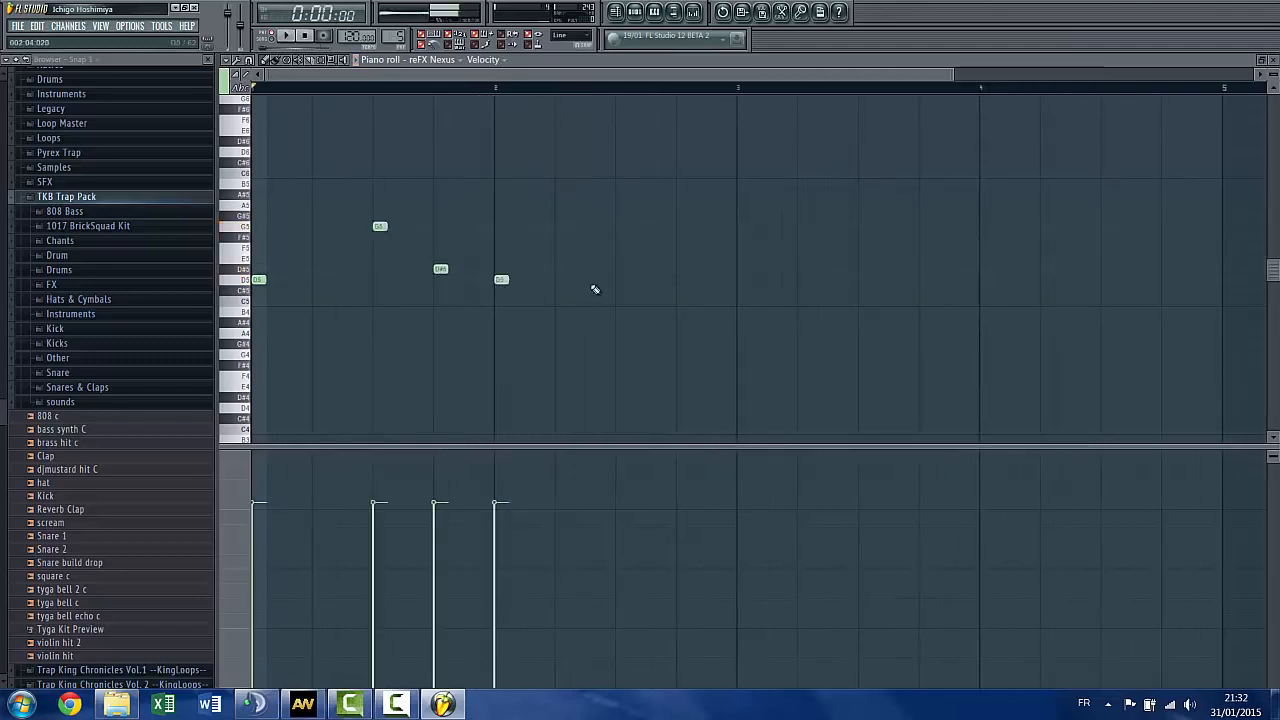
{"action": "left_click", "coordinate": [626, 227]}
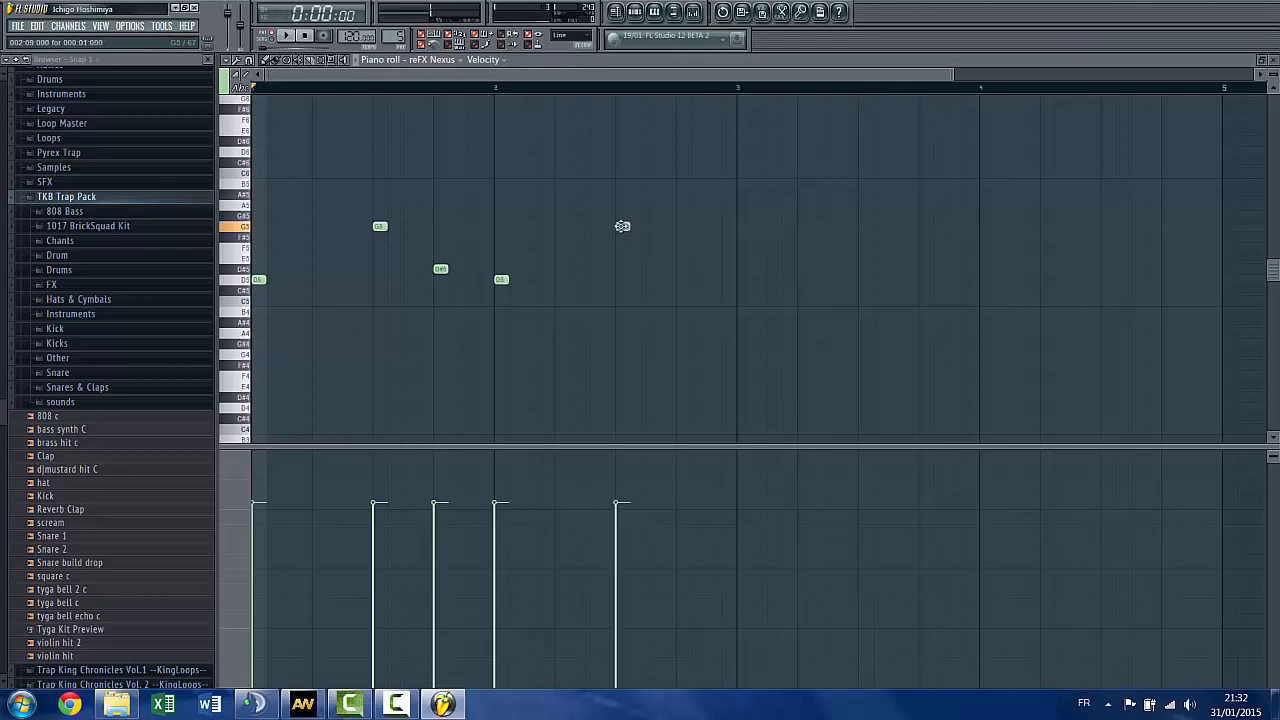
{"action": "left_click", "coordinate": [684, 270]}
{"action": "left_click", "coordinate": [740, 280]}
{"action": "right_click", "coordinate": [740, 280]}
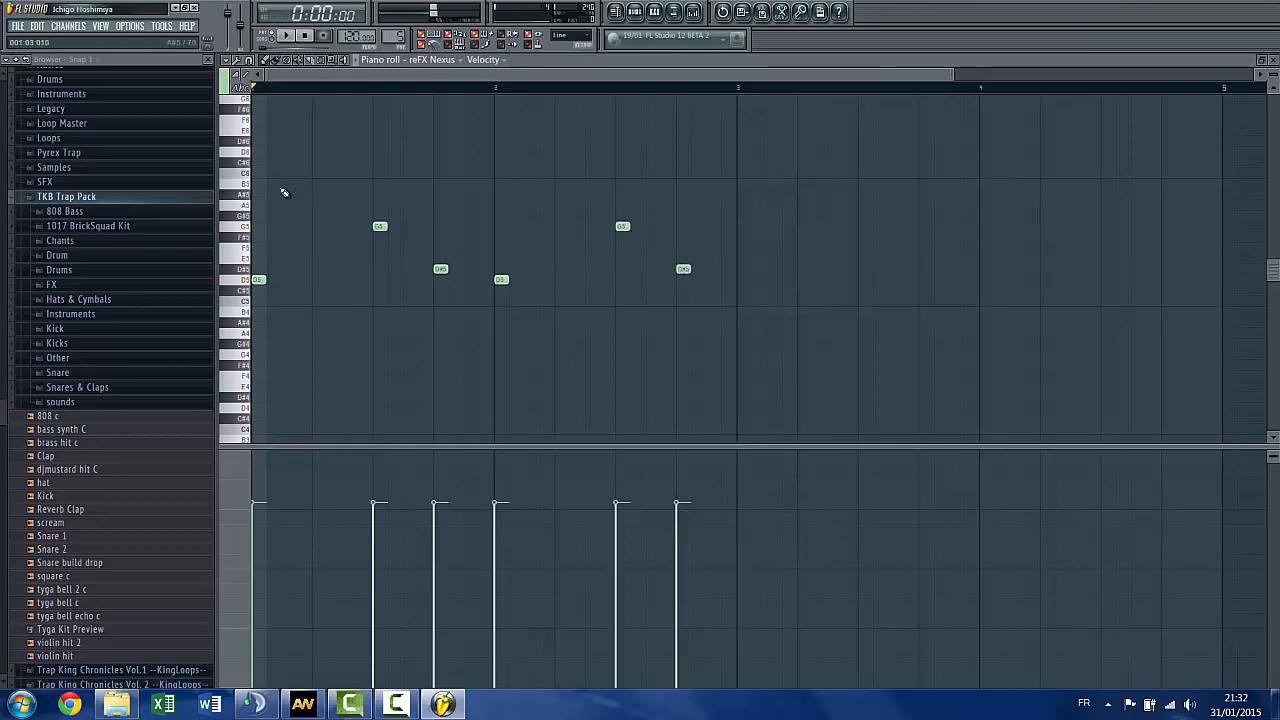
Select the whole two-bar melody and duplicate it into bars 3 and 4
{"action": "left_click_drag", "start_coordinate": [238, 174], "coordinate": [243, 304]}
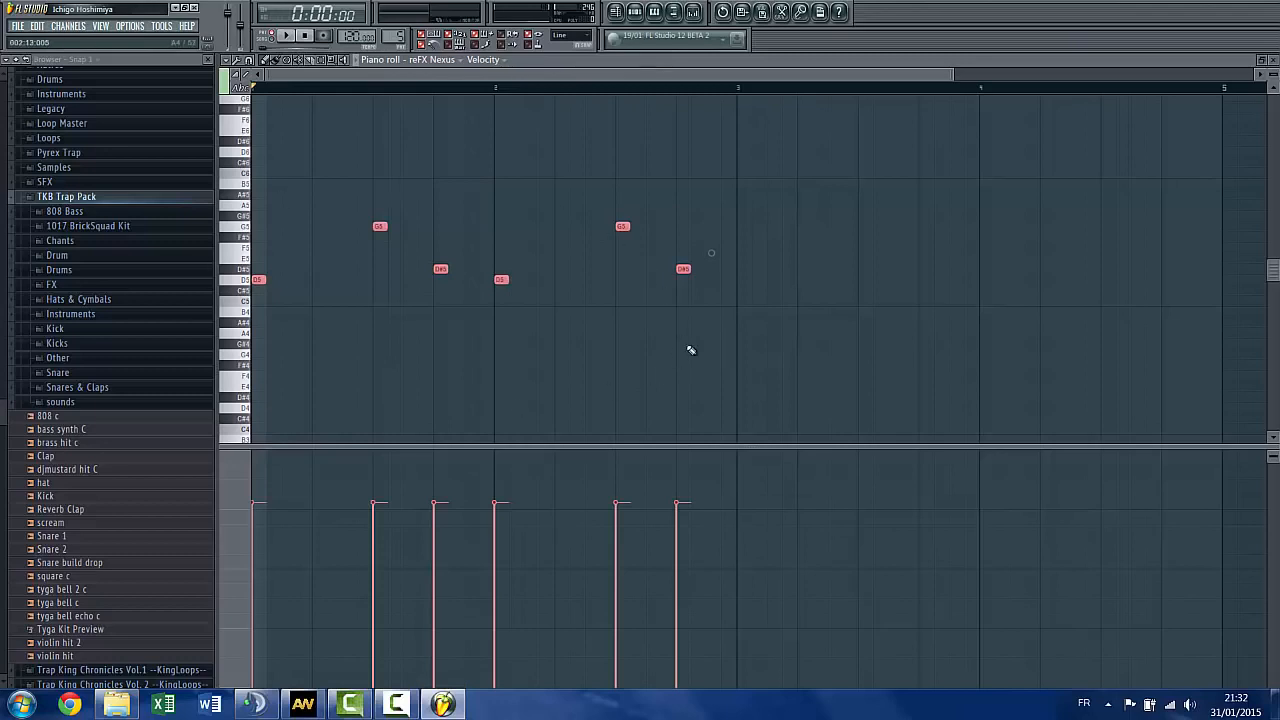
{"action": "key", "text": "ctrl+b"}
{"action": "key", "text": "shift+Right"}
{"action": "key", "text": "shift+Right"}
{"action": "key", "text": "shift+Right"}
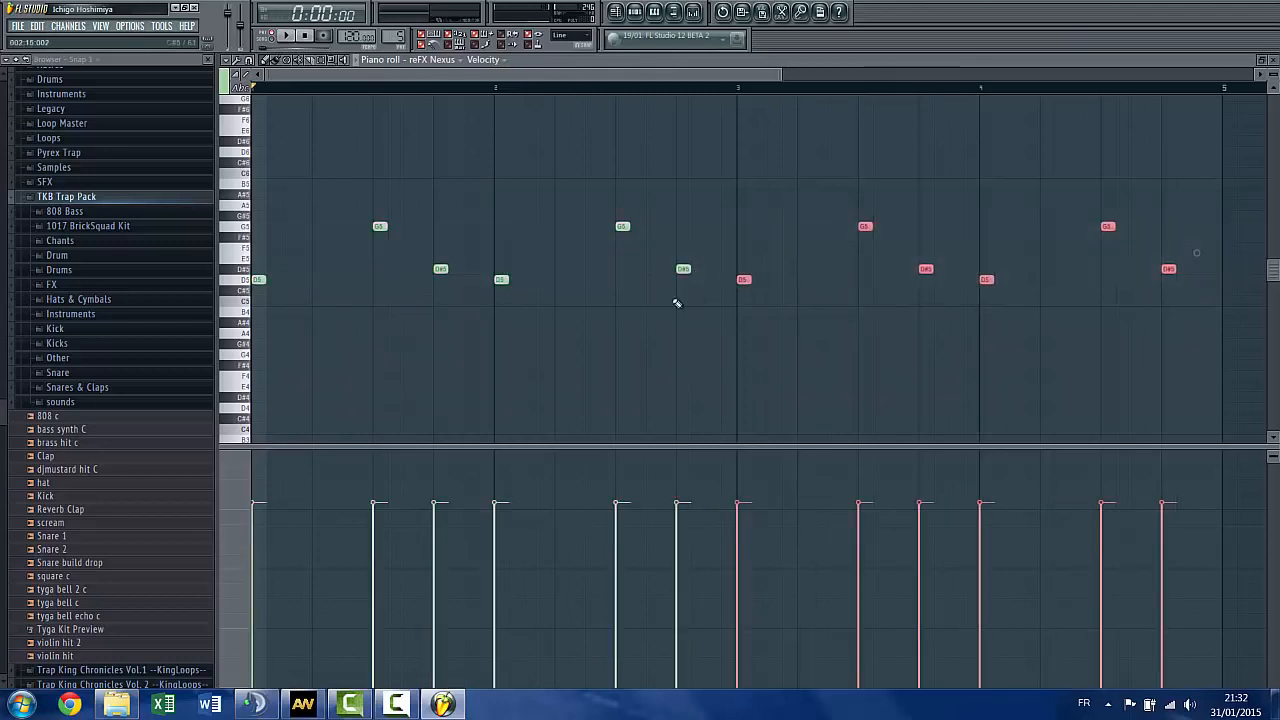
{"action": "scroll", "coordinate": [660, 307], "scroll_direction": "down", "scroll_amount": 2}
{"action": "scroll", "coordinate": [645, 311], "scroll_direction": "down", "scroll_amount": 4}
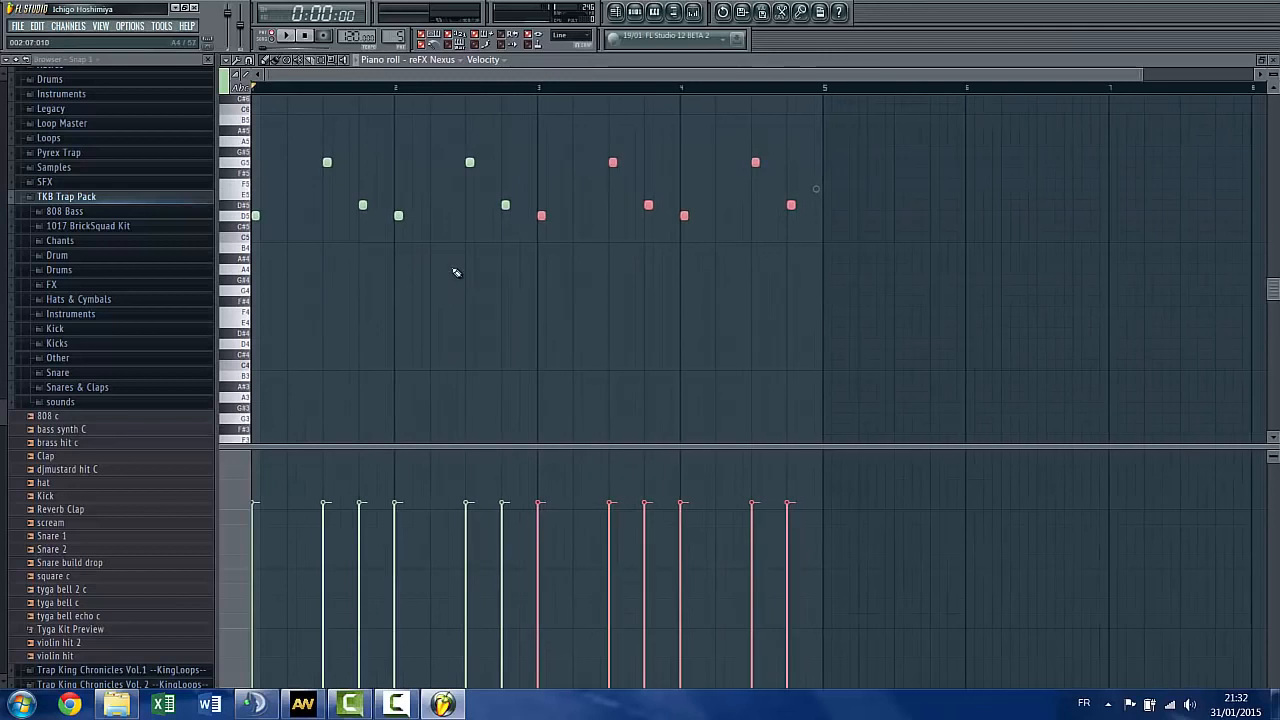
{"action": "scroll", "coordinate": [443, 284], "scroll_direction": "up", "scroll_amount": 2}
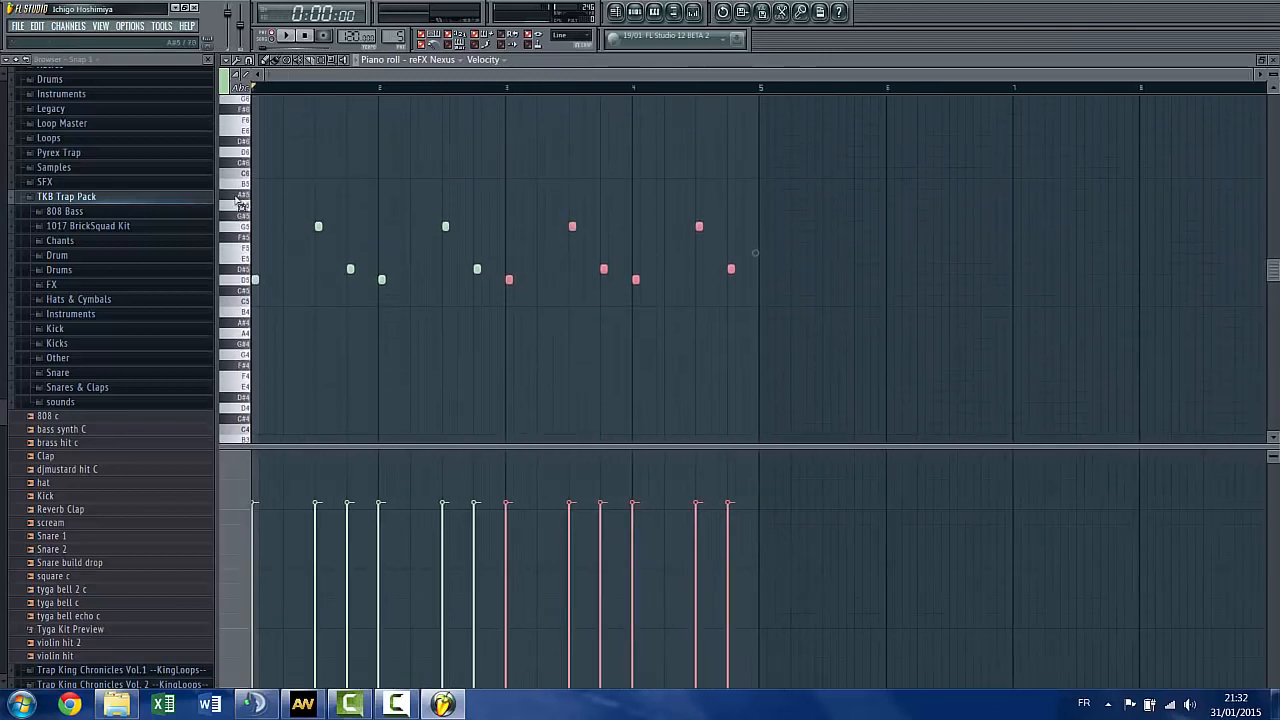
Duplicate the whole four-bar melody into bars 5 to 8, play the pattern and close the piano roll
{"action": "key", "text": "ctrl+a"}
{"action": "key", "text": "ctrl+b"}
{"action": "left_click_drag", "start_coordinate": [750, 284], "coordinate": [774, 284]}
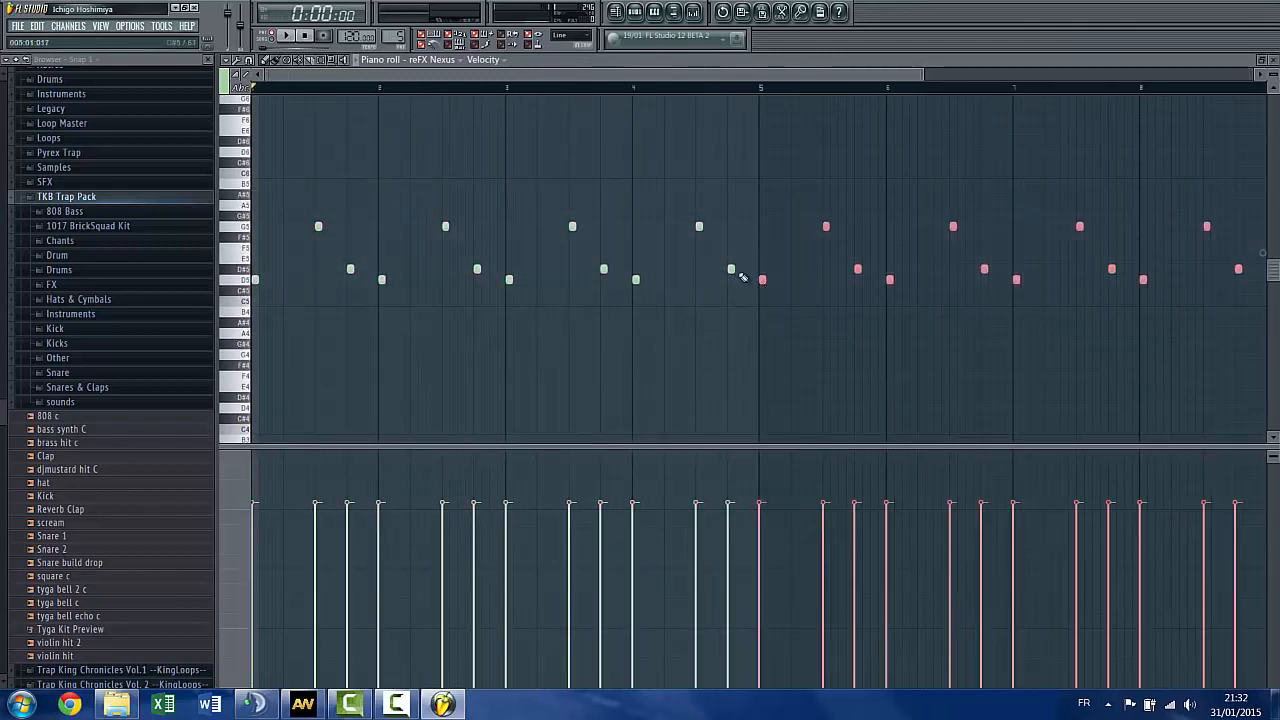
{"action": "left_click", "coordinate": [296, 37]}
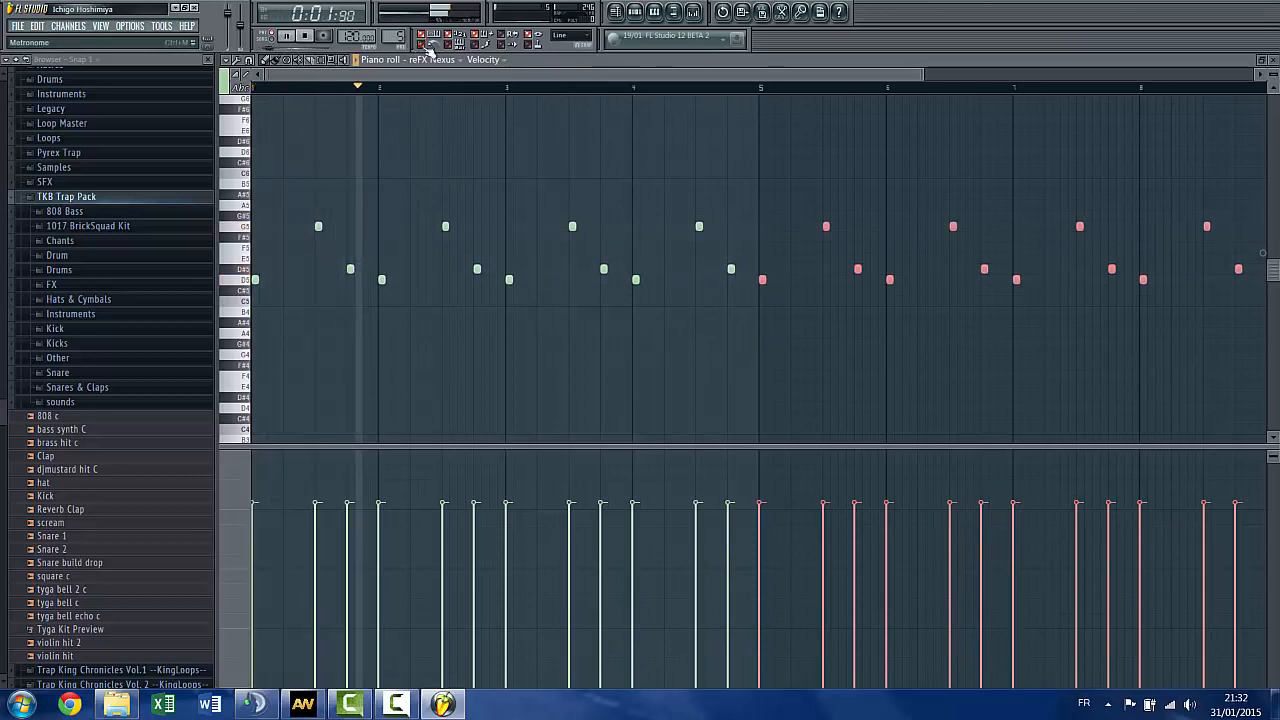
{"action": "left_click", "coordinate": [1273, 60]}
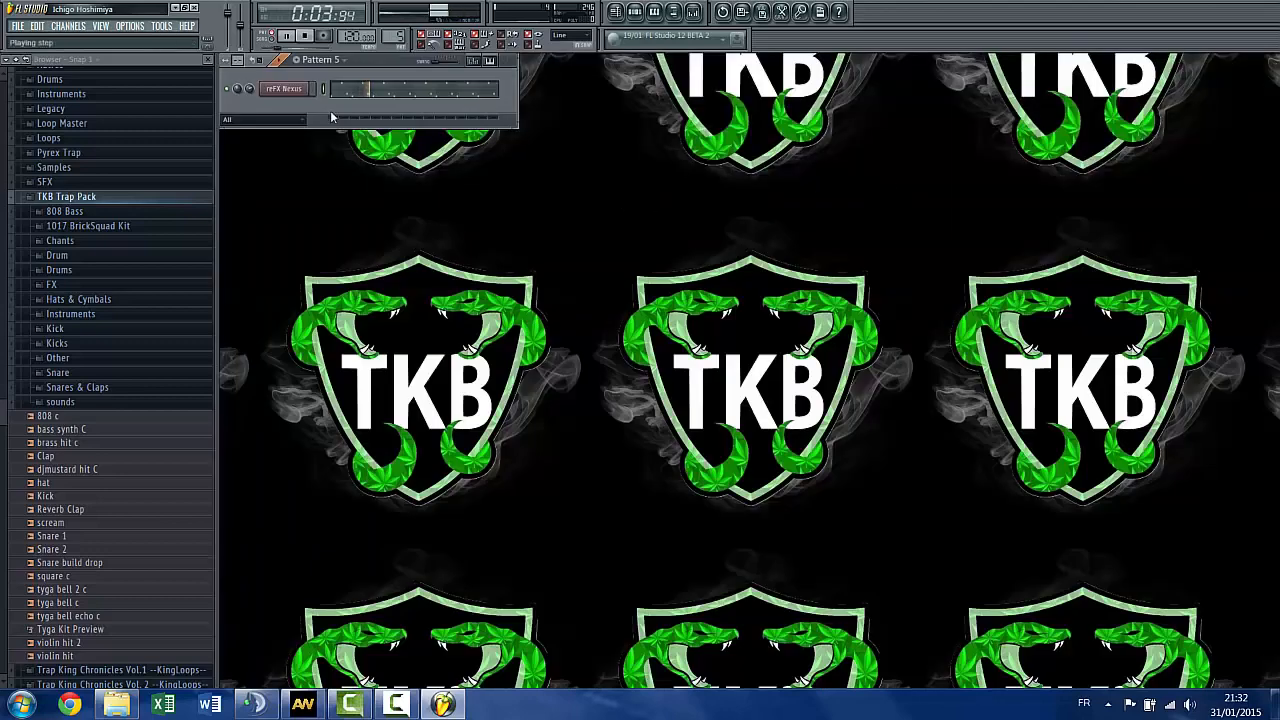
Clone the reFX Nexus channel, load the BR Golden Horns preset in the clone, close its window and stop playback
{"action": "right_click", "coordinate": [300, 88]}
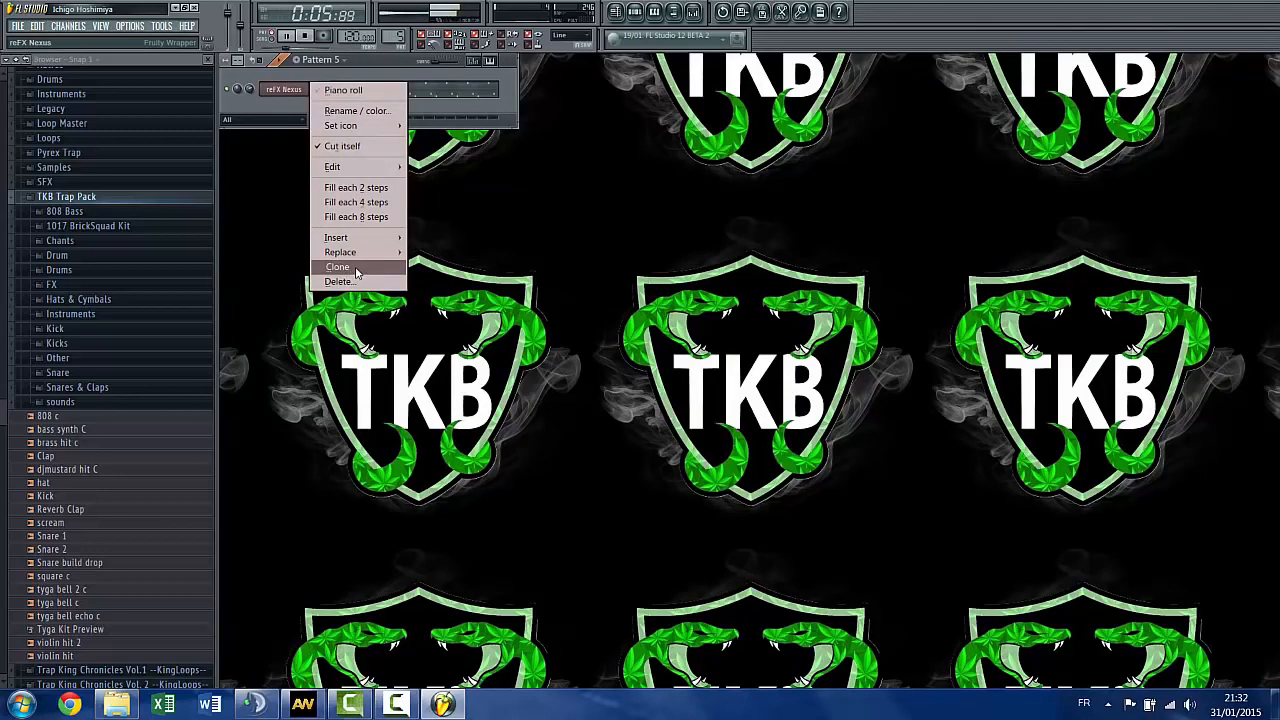
{"action": "left_click", "coordinate": [356, 272]}
{"action": "left_click", "coordinate": [953, 104]}
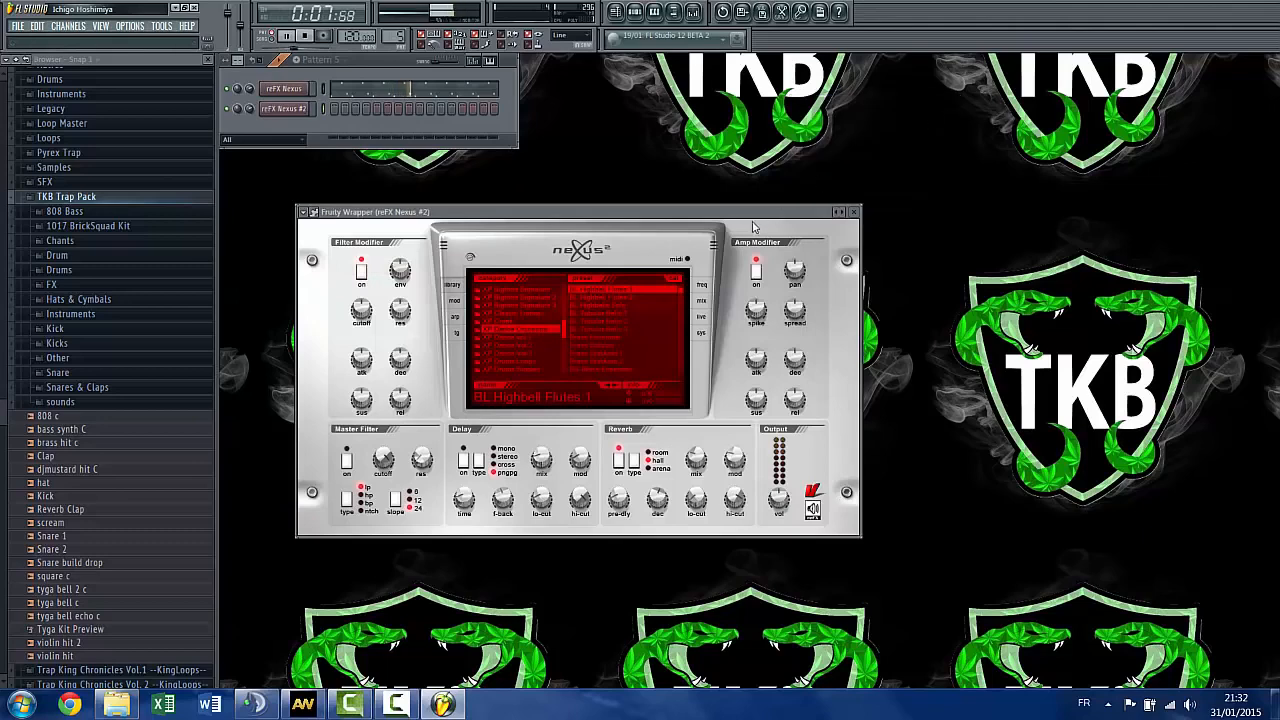
{"action": "left_click_drag", "start_coordinate": [712, 213], "coordinate": [676, 200]}
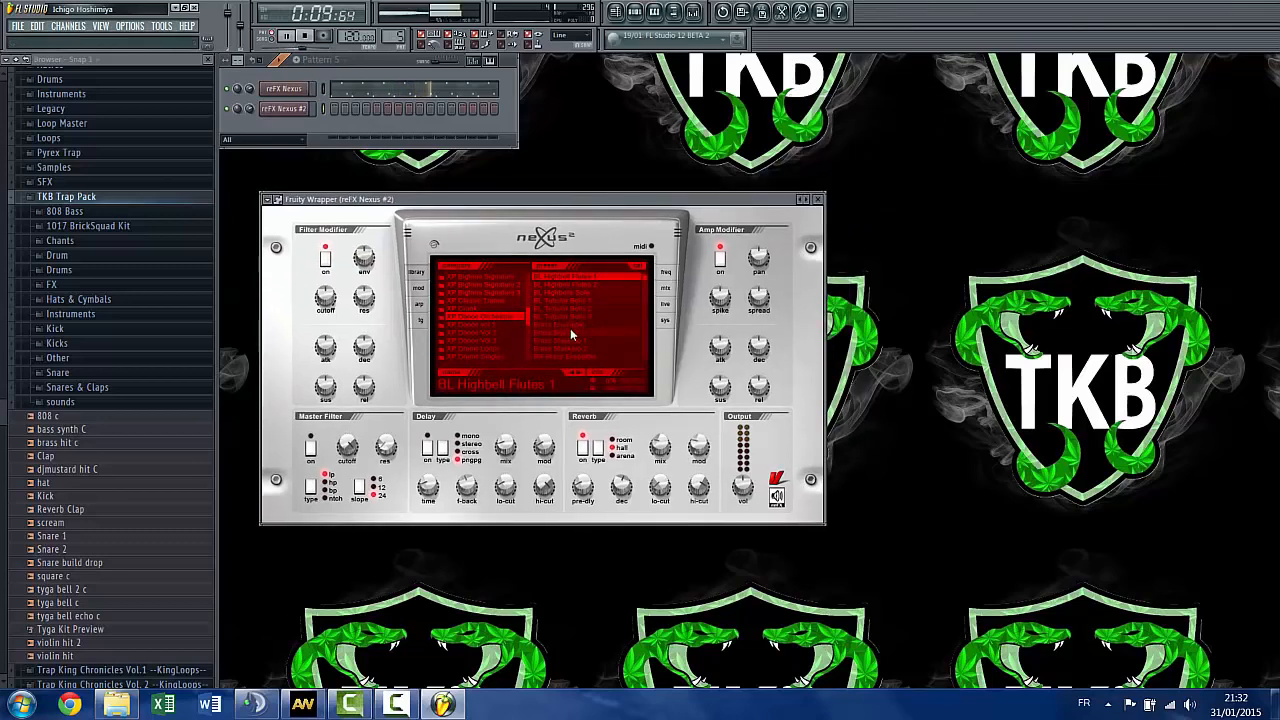
{"action": "scroll", "coordinate": [579, 327], "scroll_direction": "down", "scroll_amount": 3}
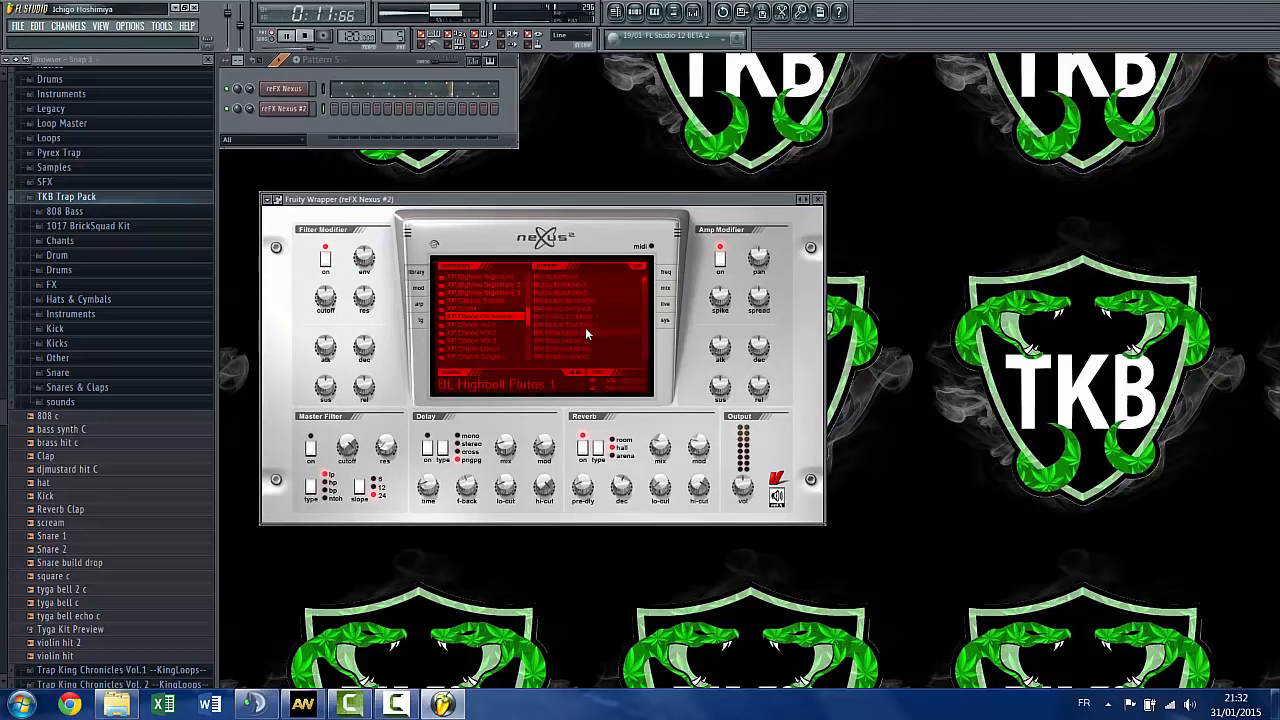
{"action": "left_click", "coordinate": [579, 338]}
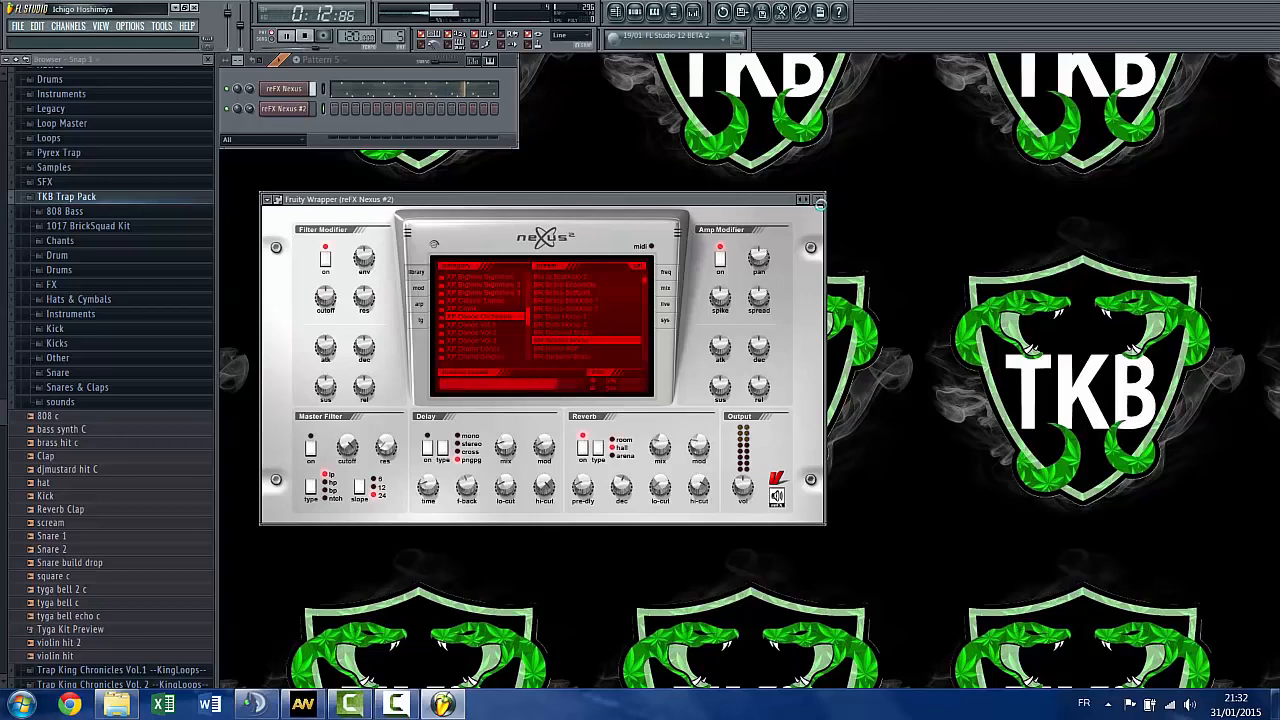
{"action": "left_click", "coordinate": [818, 199]}
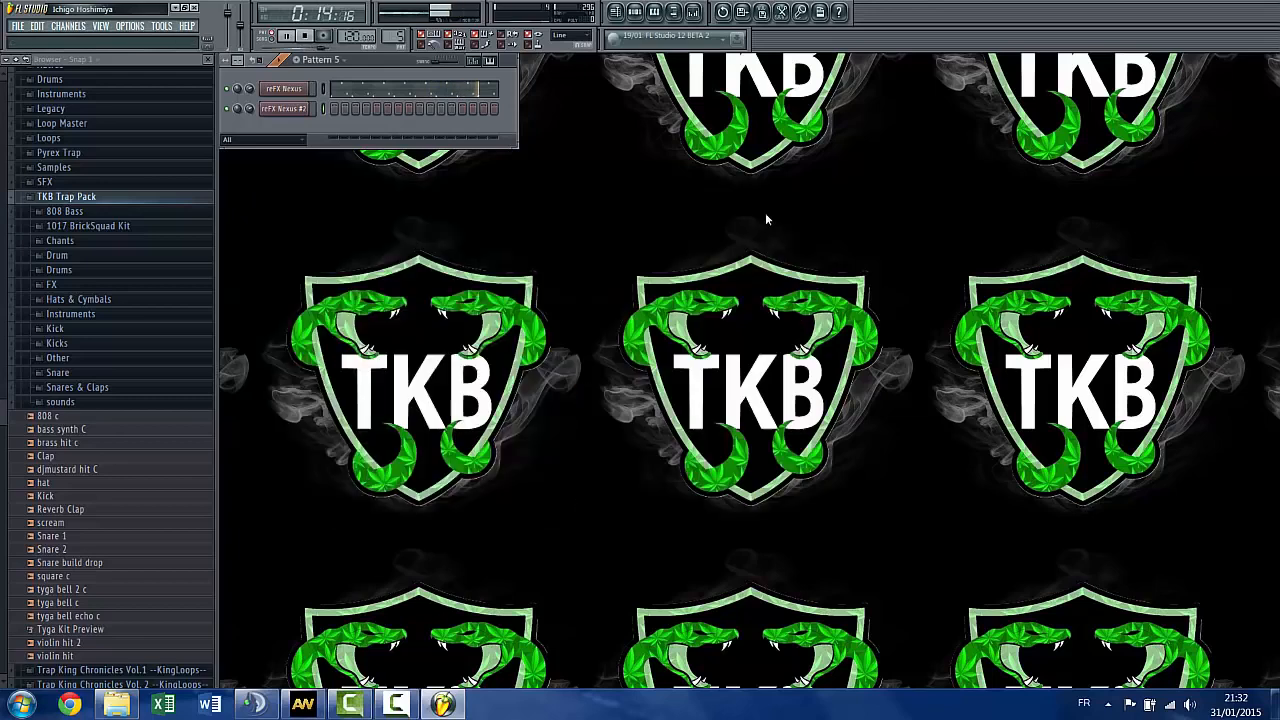
{"action": "left_click", "coordinate": [305, 36]}
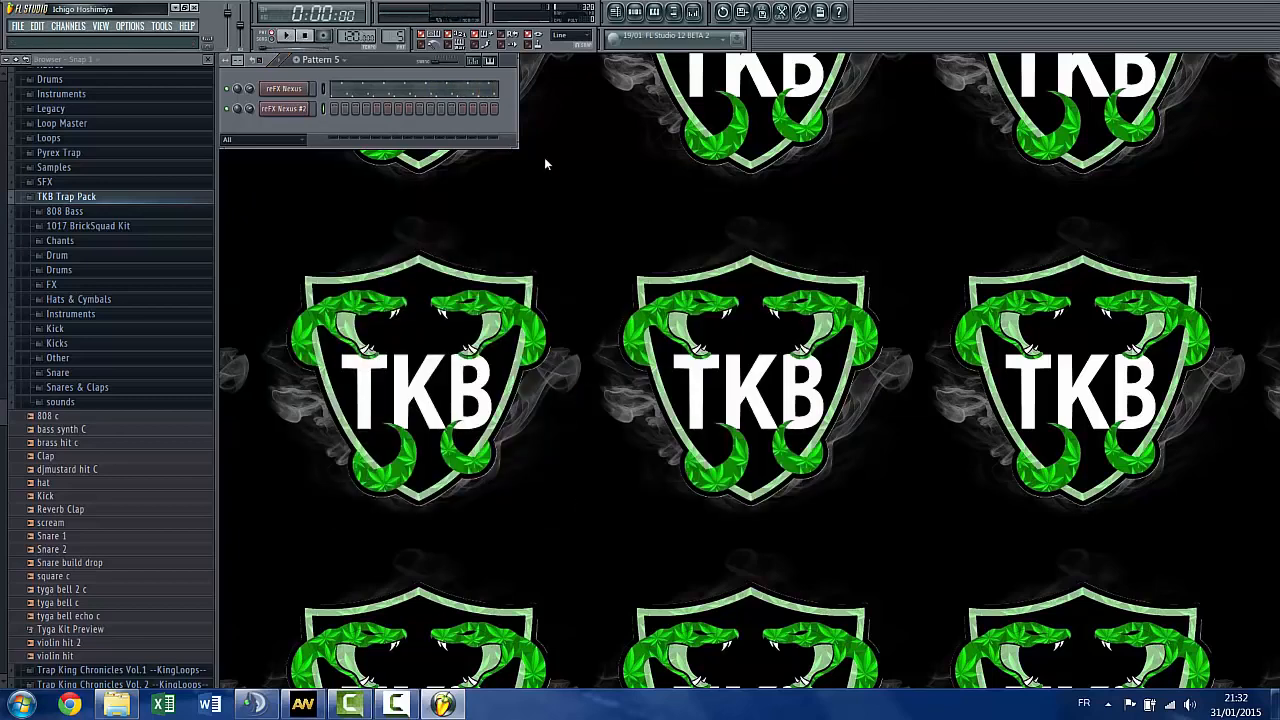
Set the base note of the typing keyboard to C3
{"action": "right_click", "coordinate": [303, 112]}
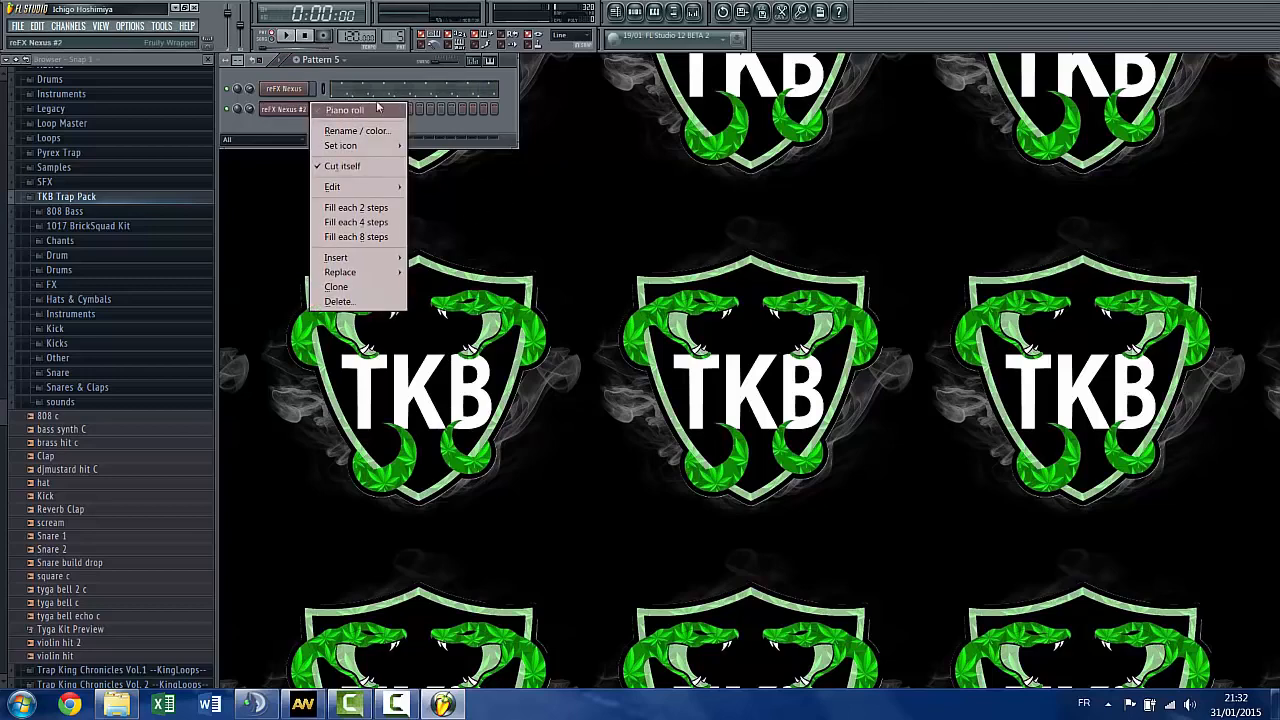
{"action": "left_click", "coordinate": [440, 37]}
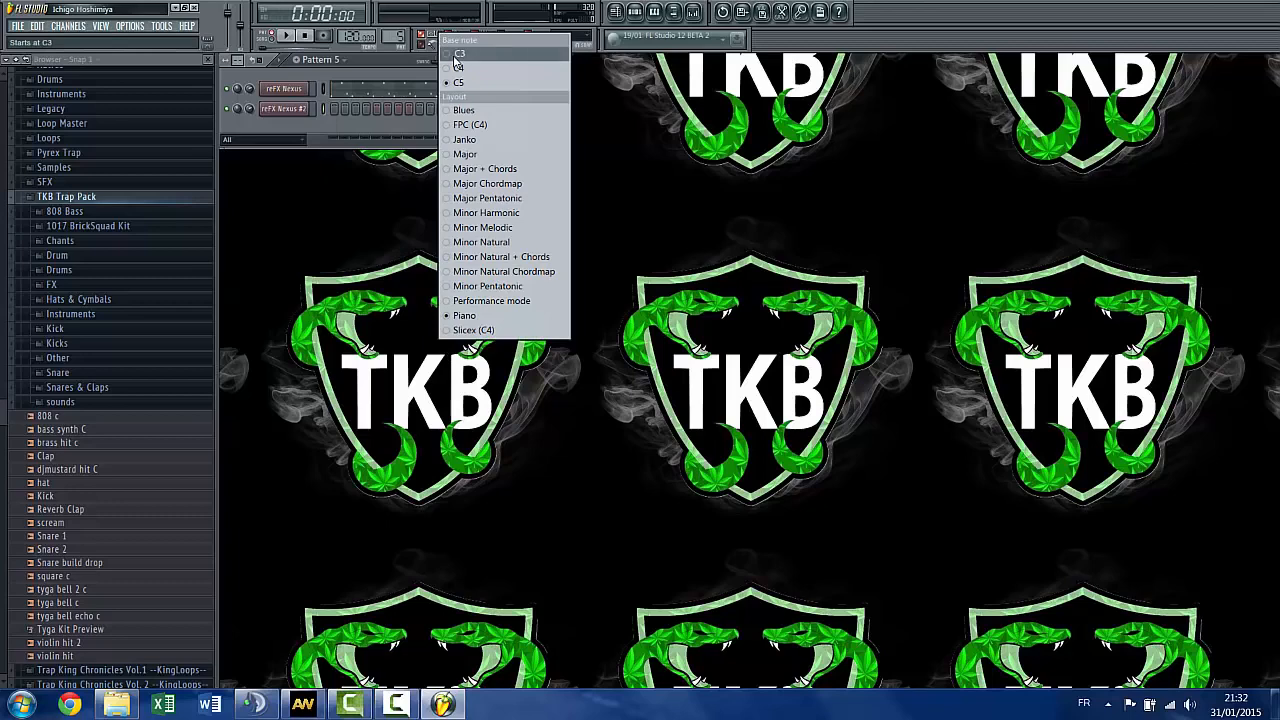
{"action": "left_click", "coordinate": [455, 57]}
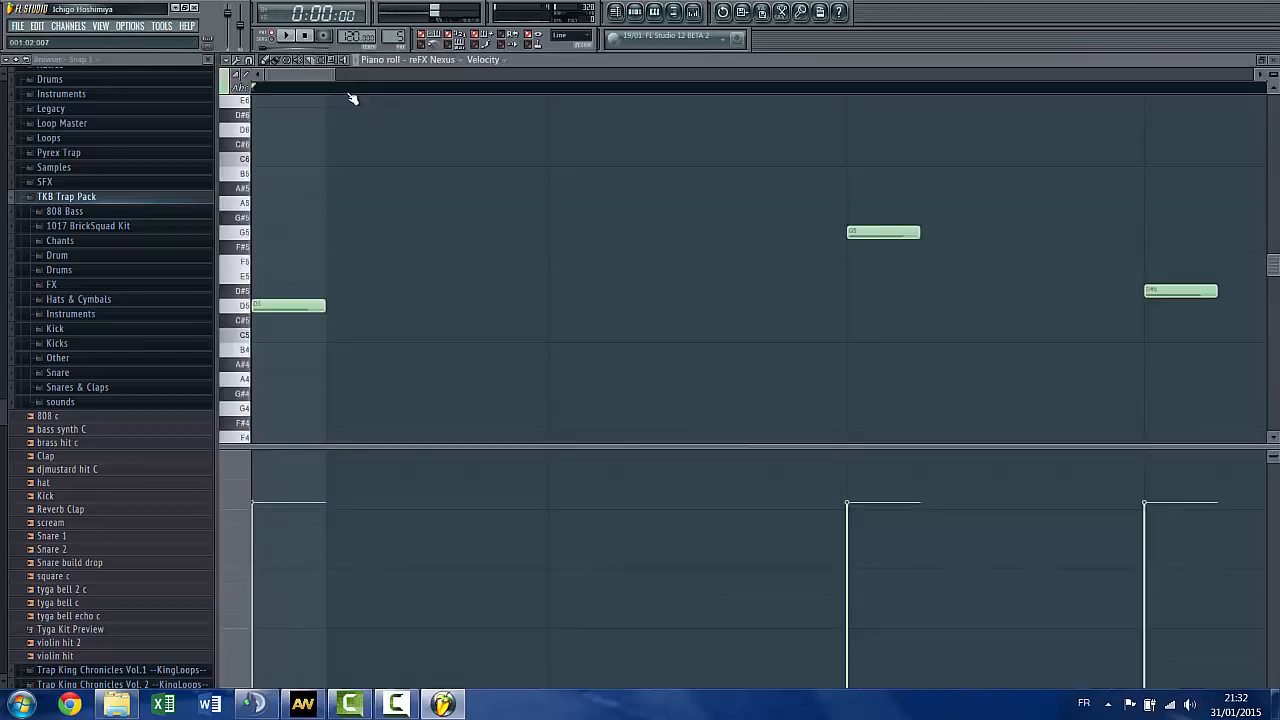
{"action": "left_click", "coordinate": [350, 92]}
{"action": "scroll", "coordinate": [314, 289], "scroll_direction": "down", "scroll_amount": 3}
{"action": "scroll", "coordinate": [314, 289], "scroll_direction": "up", "scroll_amount": 2}
{"action": "scroll", "coordinate": [314, 289], "scroll_direction": "down", "scroll_amount": 2}
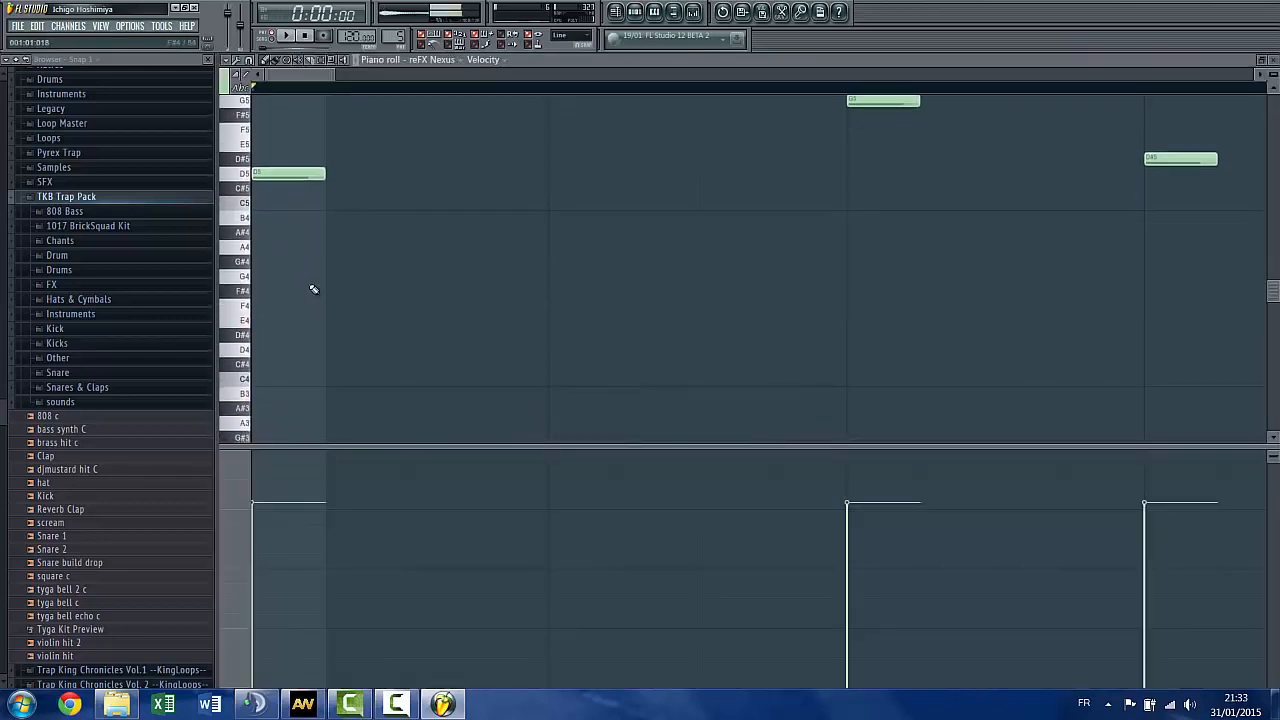
{"action": "key", "text": "e"}
{"action": "key", "text": "z"}
{"action": "key", "text": "Escape"}
Open the piano roll of reFX Nexus #2, audition the D4 pitch and place a D4 note at the start of bar 1
{"action": "right_click", "coordinate": [303, 109]}
{"action": "left_click", "coordinate": [353, 113]}
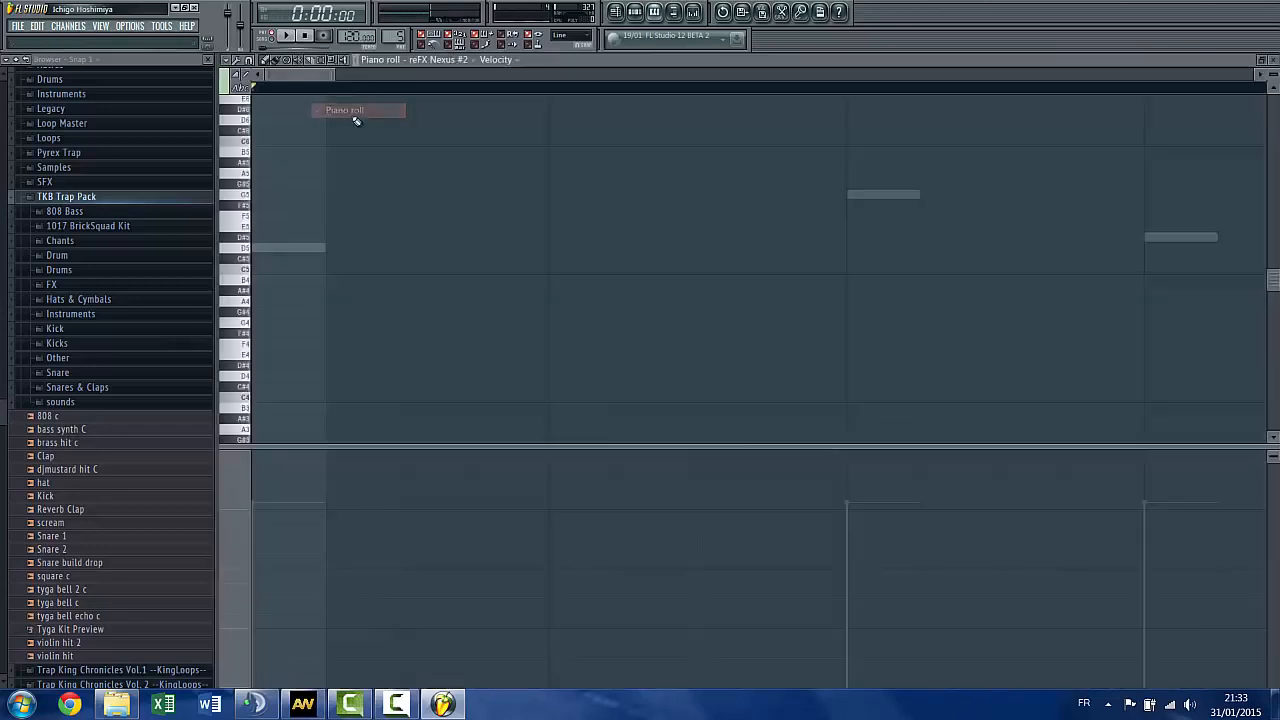
{"action": "key", "text": "x"}
{"action": "scroll", "coordinate": [280, 265], "scroll_direction": "down", "scroll_amount": 3}
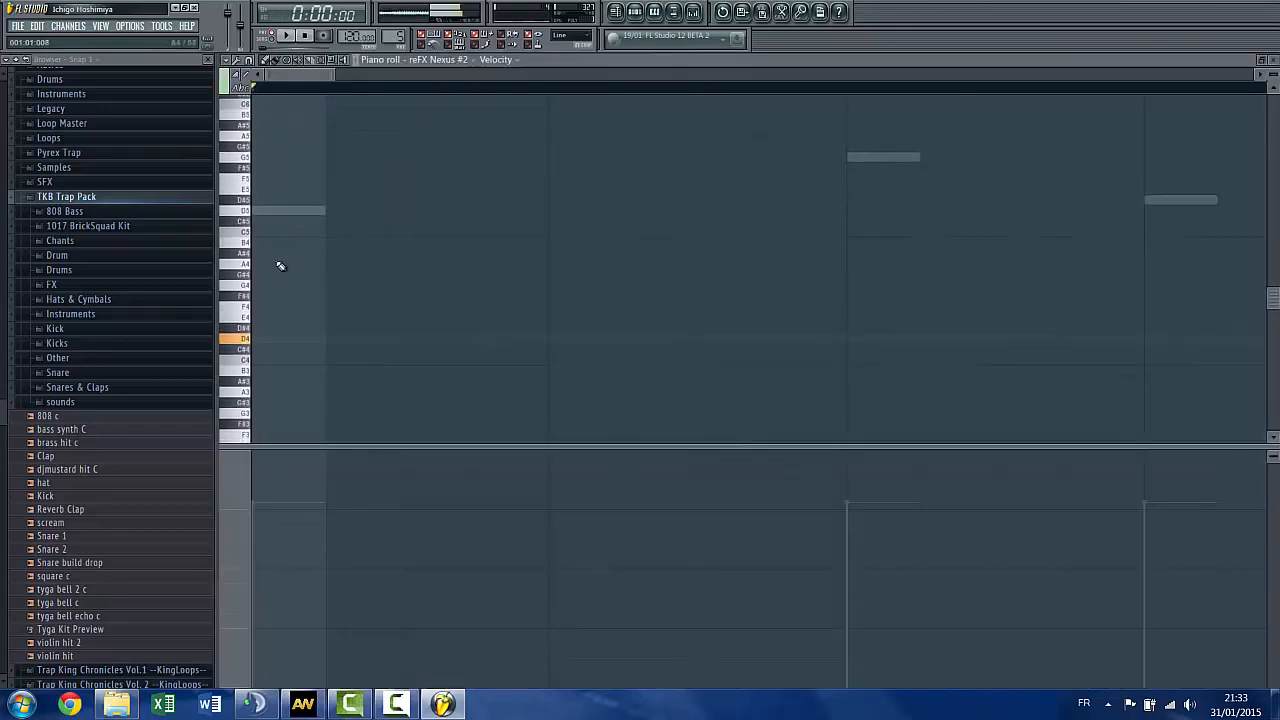
{"action": "left_click", "coordinate": [266, 313]}
{"action": "scroll", "coordinate": [300, 288], "scroll_direction": "down", "scroll_amount": 3}
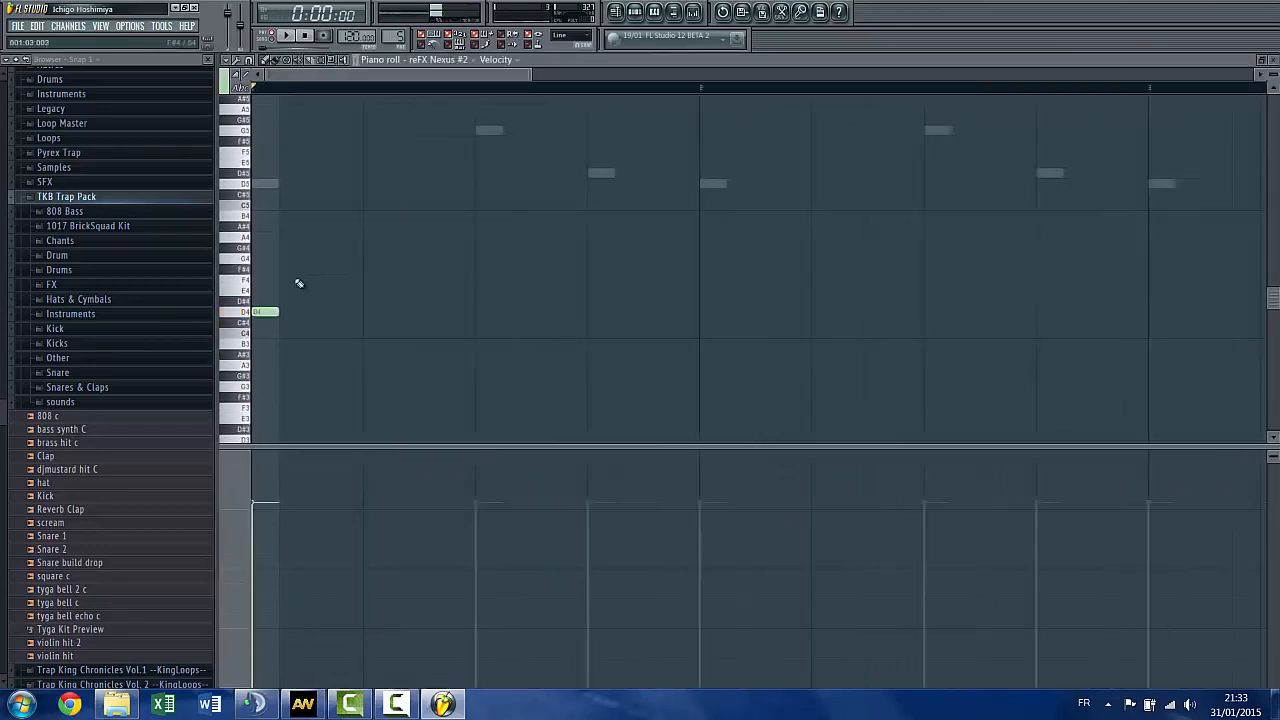
Lengthen the D4 note to beat 2 of bar 4 and add a D#4 note filling the rest of bar 4
{"action": "left_click_drag", "start_coordinate": [271, 313], "coordinate": [858, 314]}
{"action": "scroll", "coordinate": [795, 303], "scroll_direction": "down", "scroll_amount": 5}
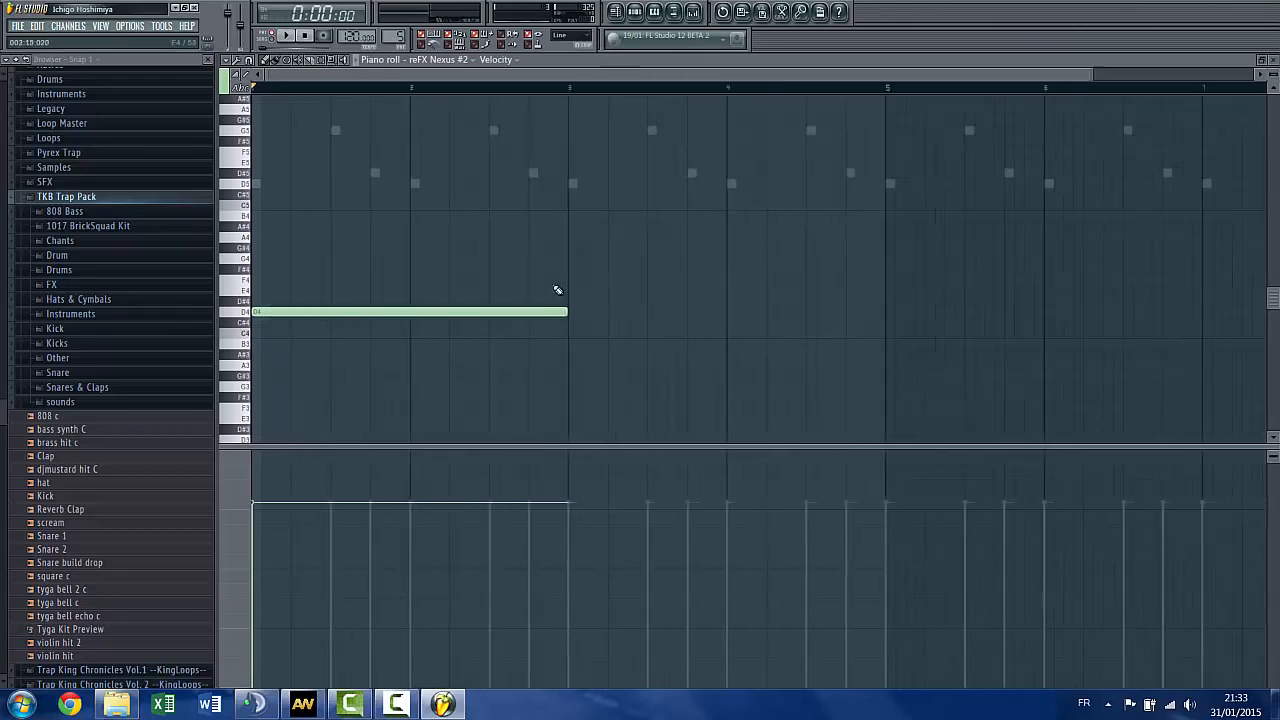
{"action": "left_click_drag", "start_coordinate": [430, 313], "coordinate": [520, 311]}
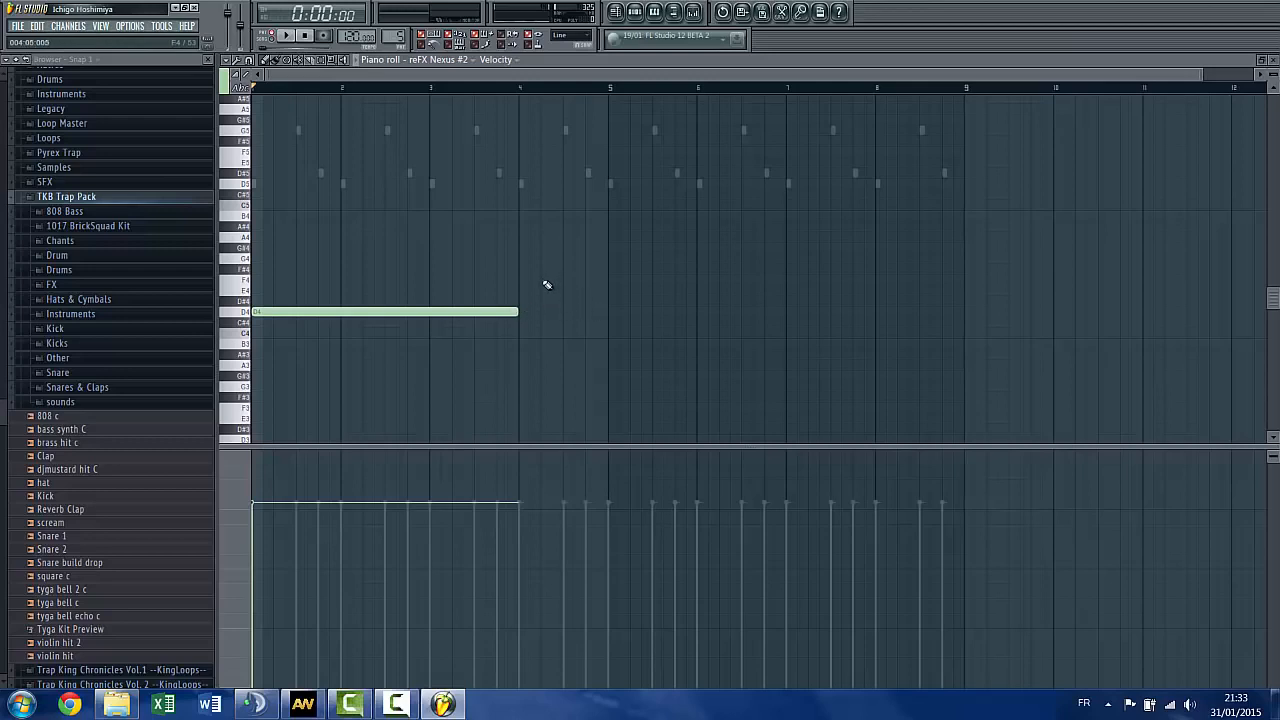
{"action": "left_click", "coordinate": [253, 311]}
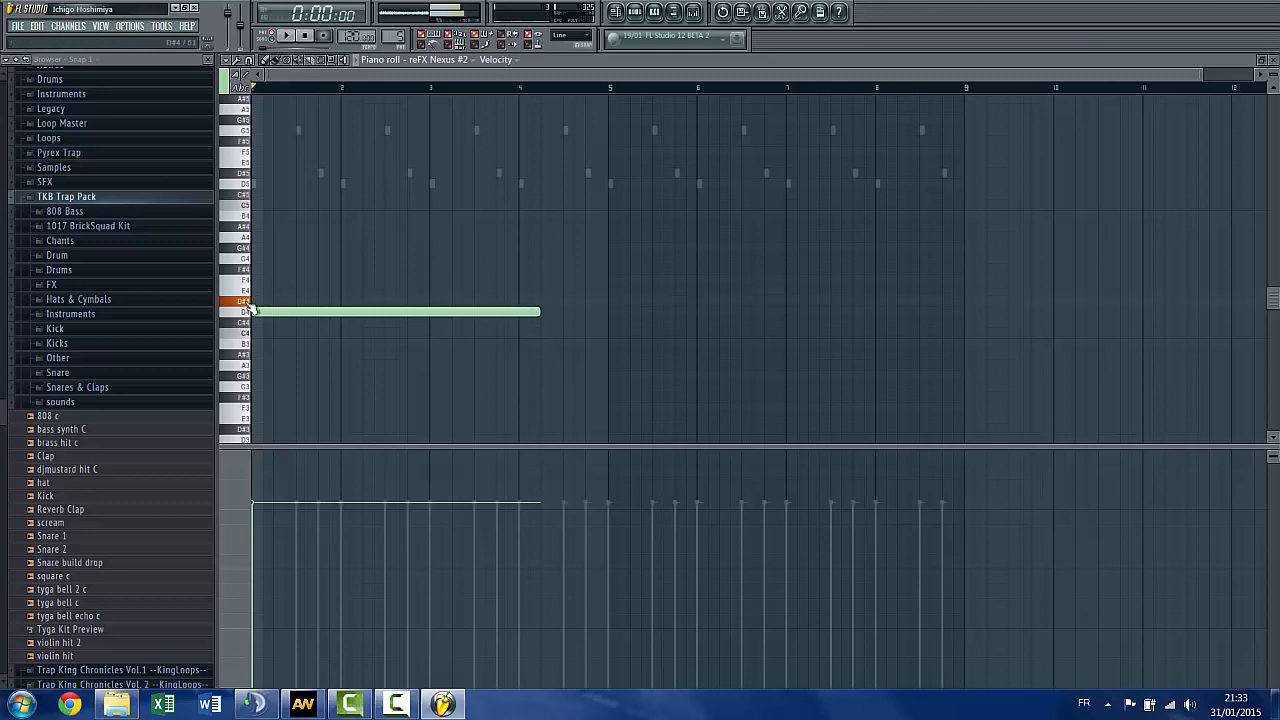
{"action": "left_click", "coordinate": [545, 302]}
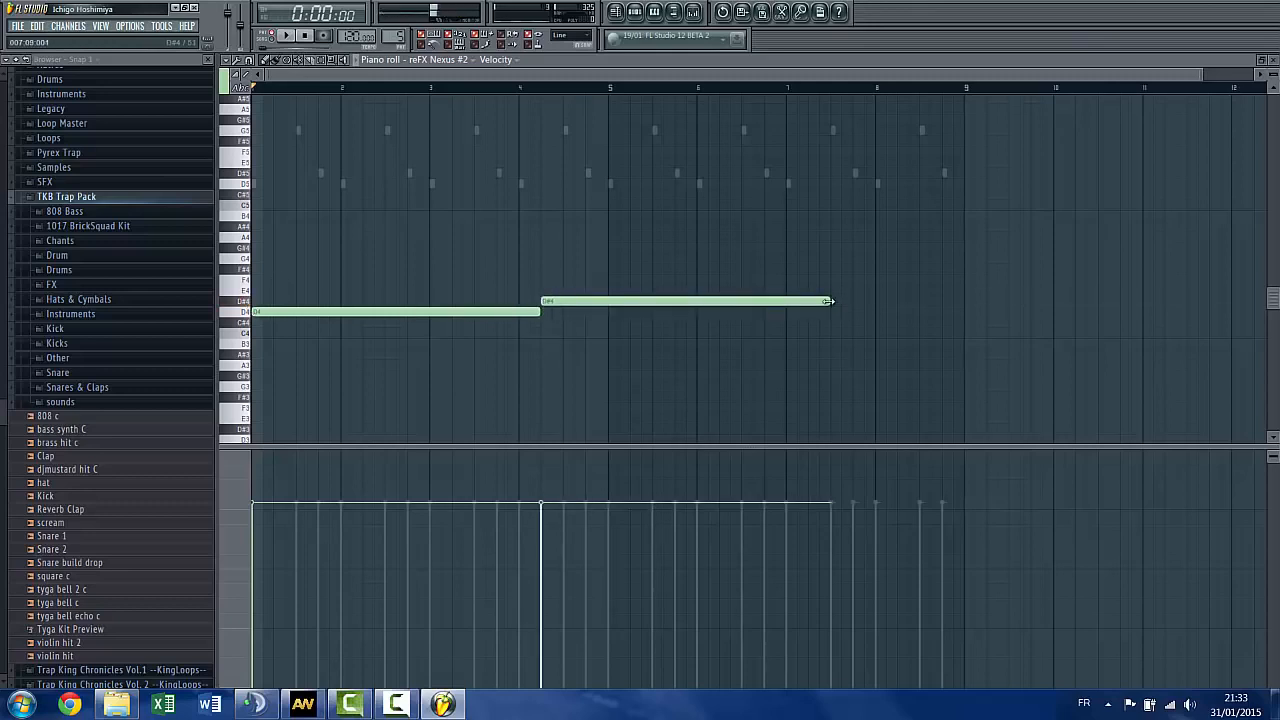
{"action": "left_click_drag", "start_coordinate": [829, 301], "coordinate": [594, 307]}
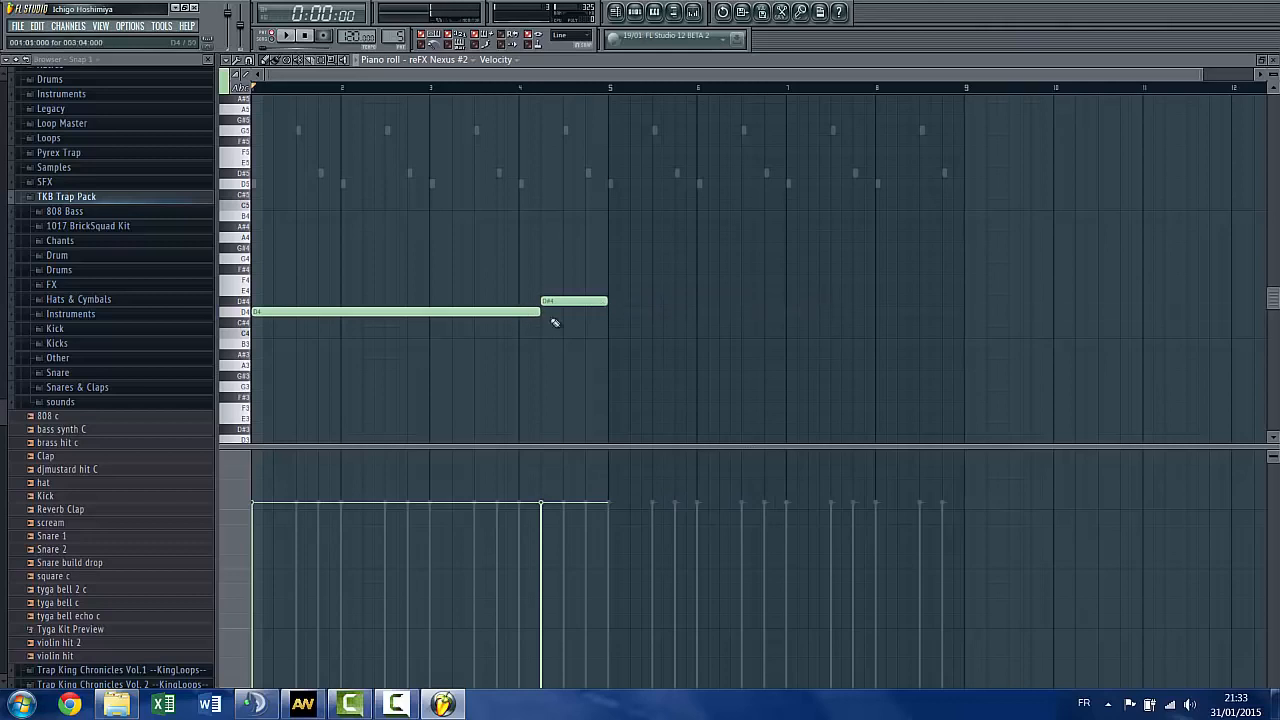
Add a D4 note from bar 5 to beat 2 of bar 8, followed by a G4 note to the end of bar 8
{"action": "left_click", "coordinate": [614, 313]}
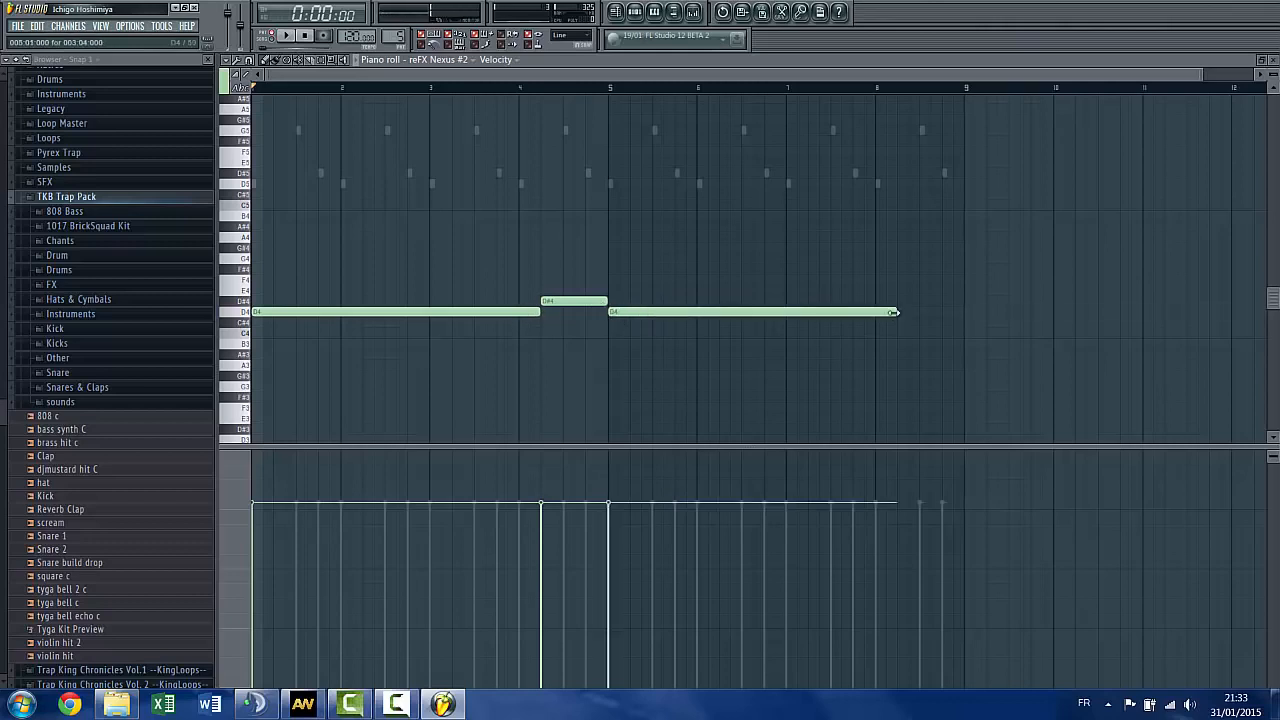
{"action": "left_click", "coordinate": [900, 259]}
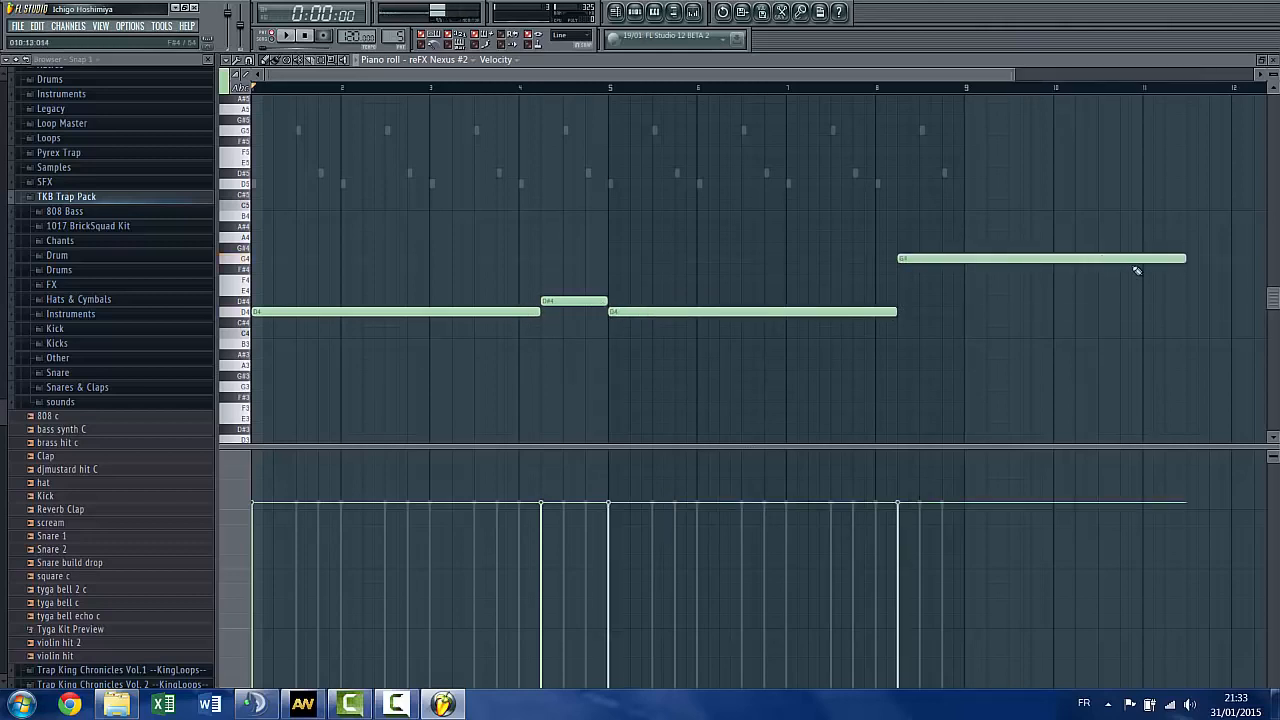
{"action": "left_click_drag", "start_coordinate": [1178, 258], "coordinate": [973, 259]}
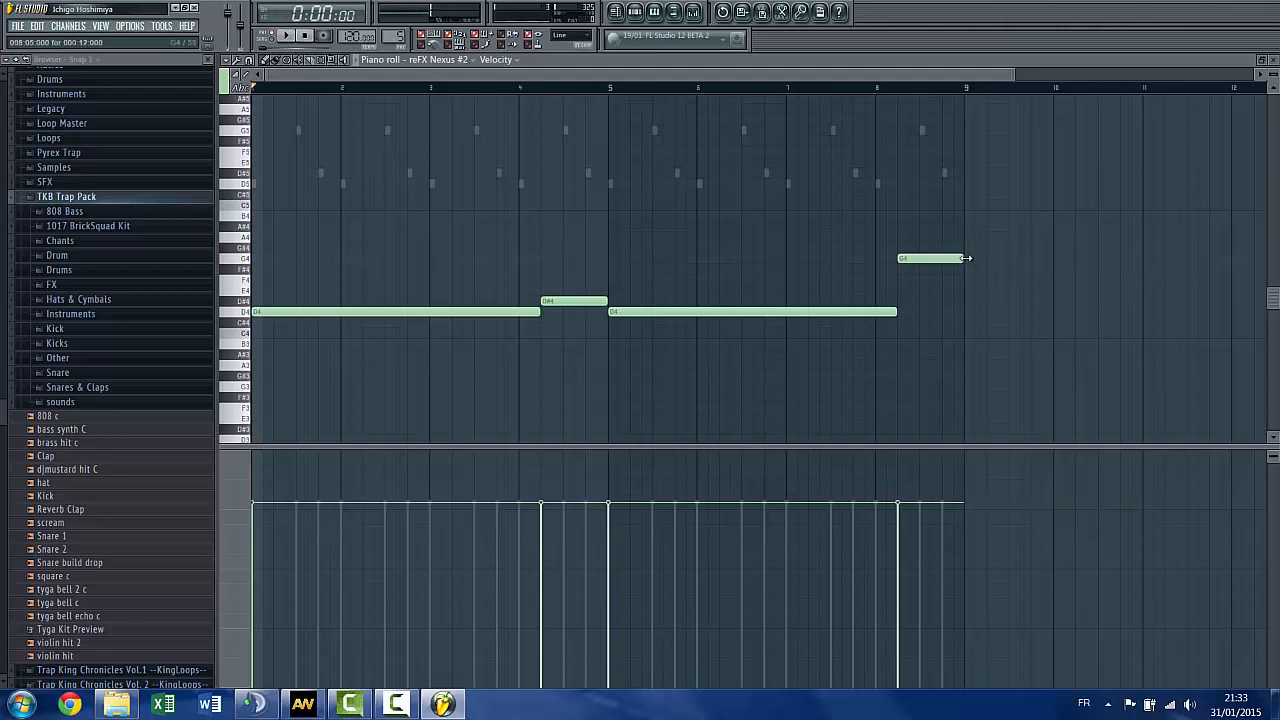
Close the piano roll and listen to the pattern with the flute and horn channels together
{"action": "left_click", "coordinate": [1261, 60]}
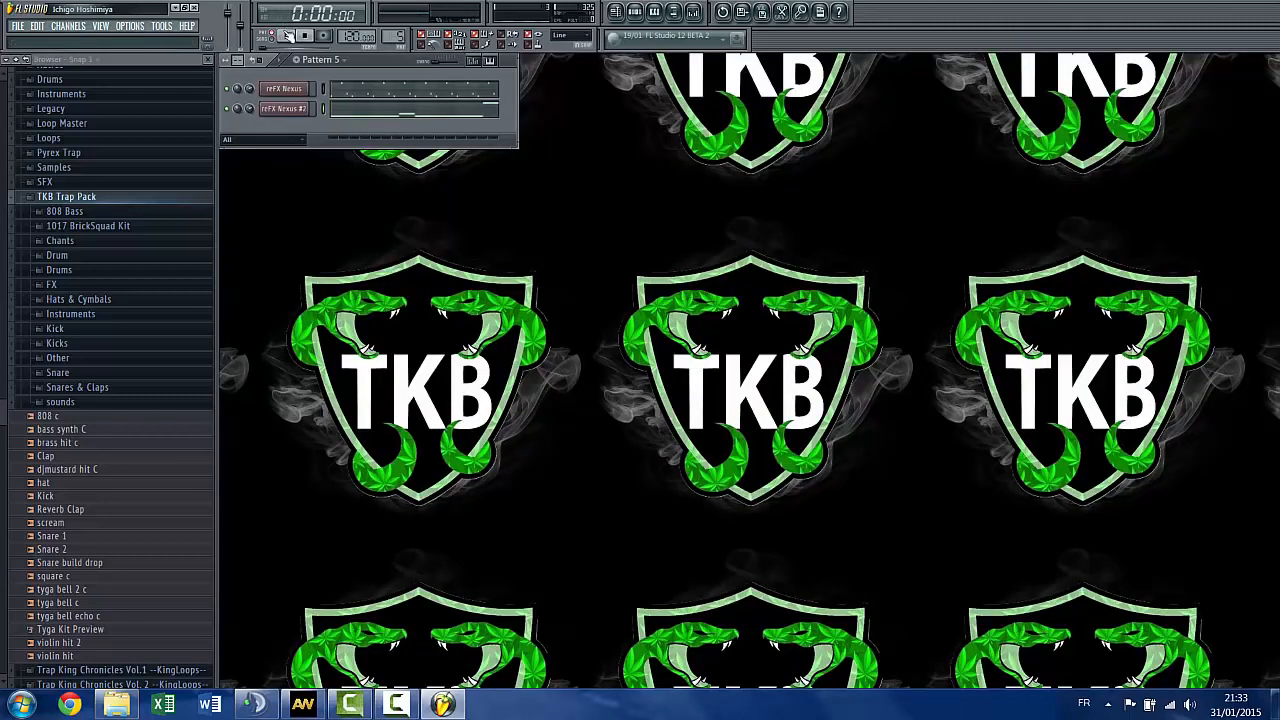
{"action": "left_click", "coordinate": [287, 36]}
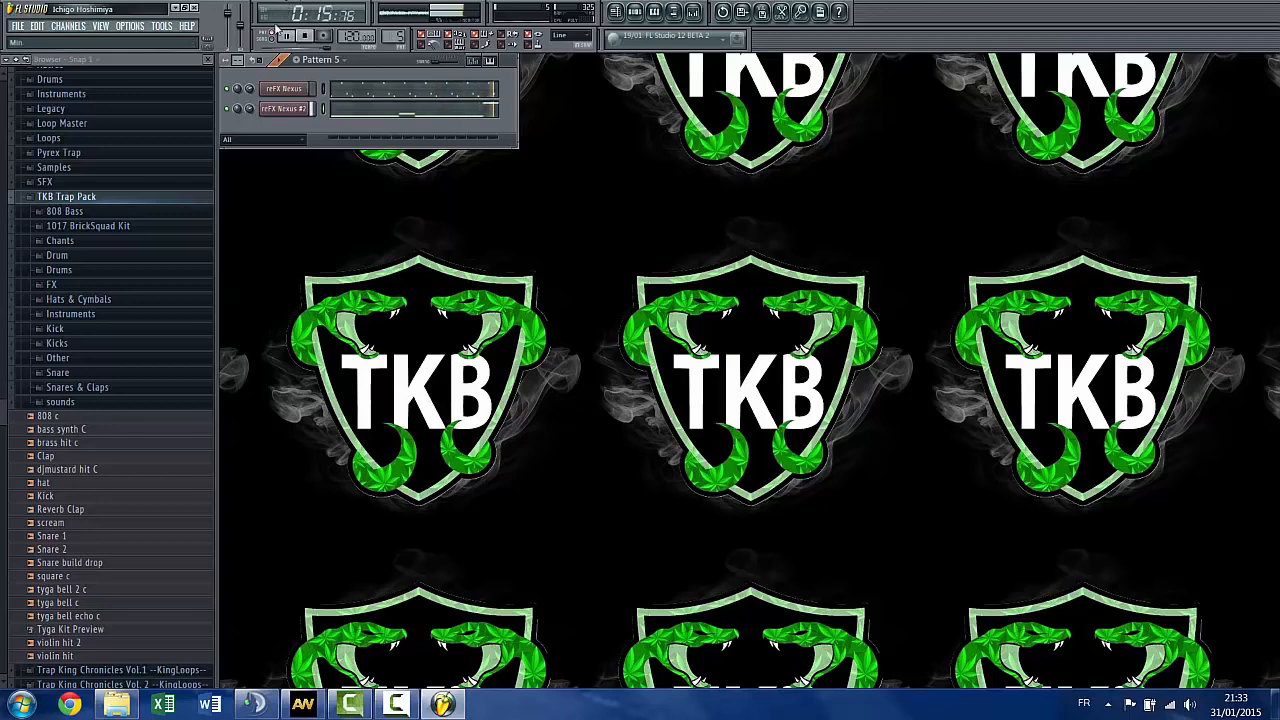
{"action": "left_click", "coordinate": [308, 36]}
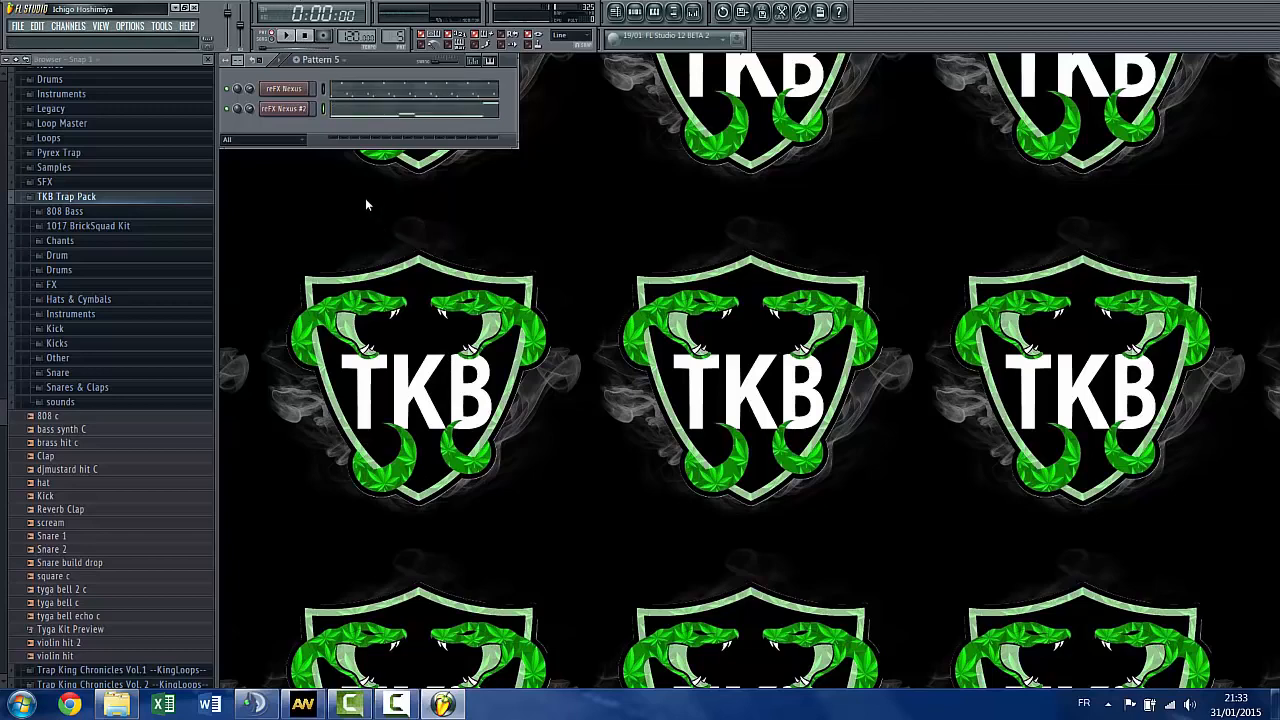
Clone the reFX Nexus #2 channel
{"action": "left_click", "coordinate": [338, 60]}
{"action": "left_click", "coordinate": [340, 77]}
{"action": "right_click", "coordinate": [303, 106]}
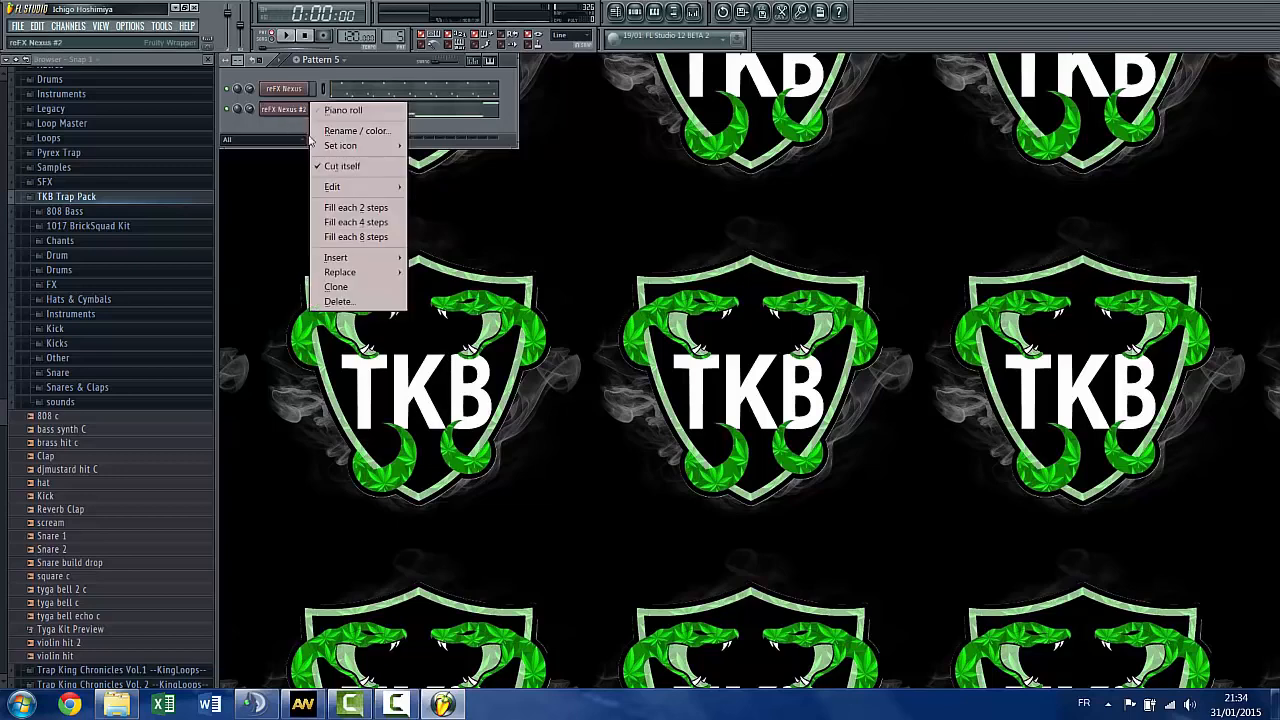
{"action": "left_click", "coordinate": [360, 288]}
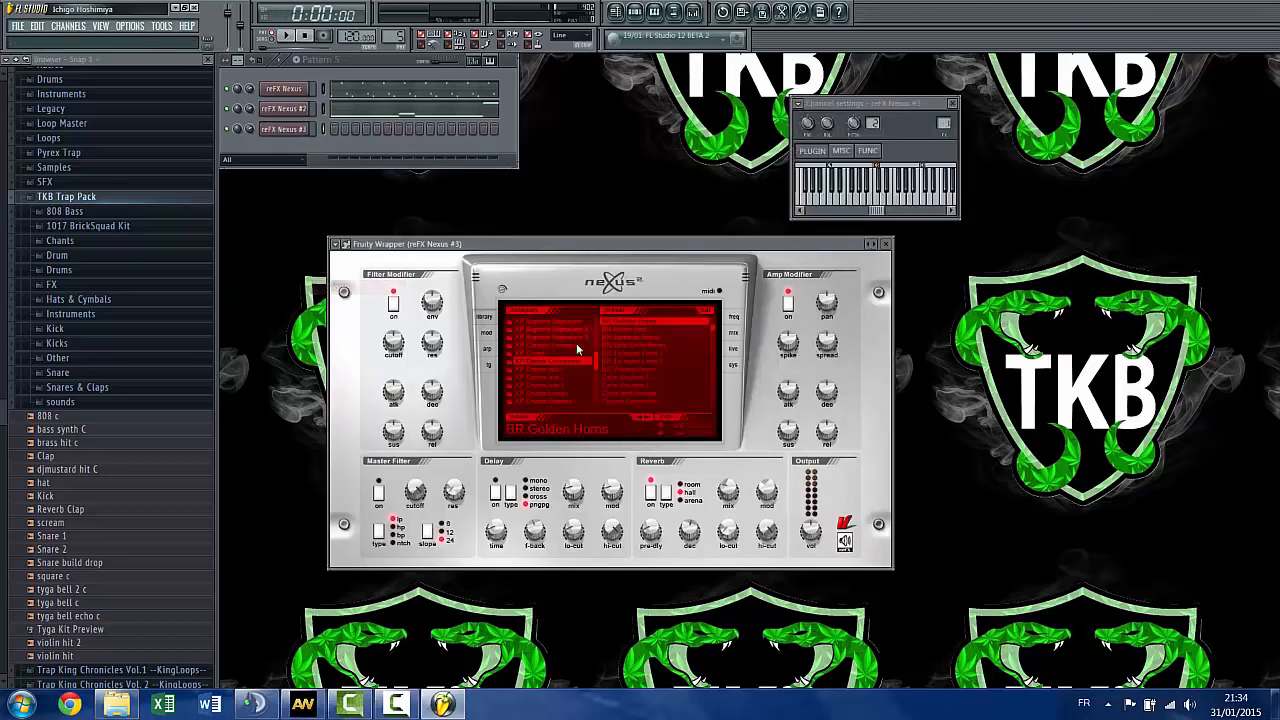
Load the Nexus Grandpiano Octave preset in reFX Nexus #3 and close the plugin window
{"action": "left_click", "coordinate": [556, 349]}
{"action": "left_click", "coordinate": [534, 370]}
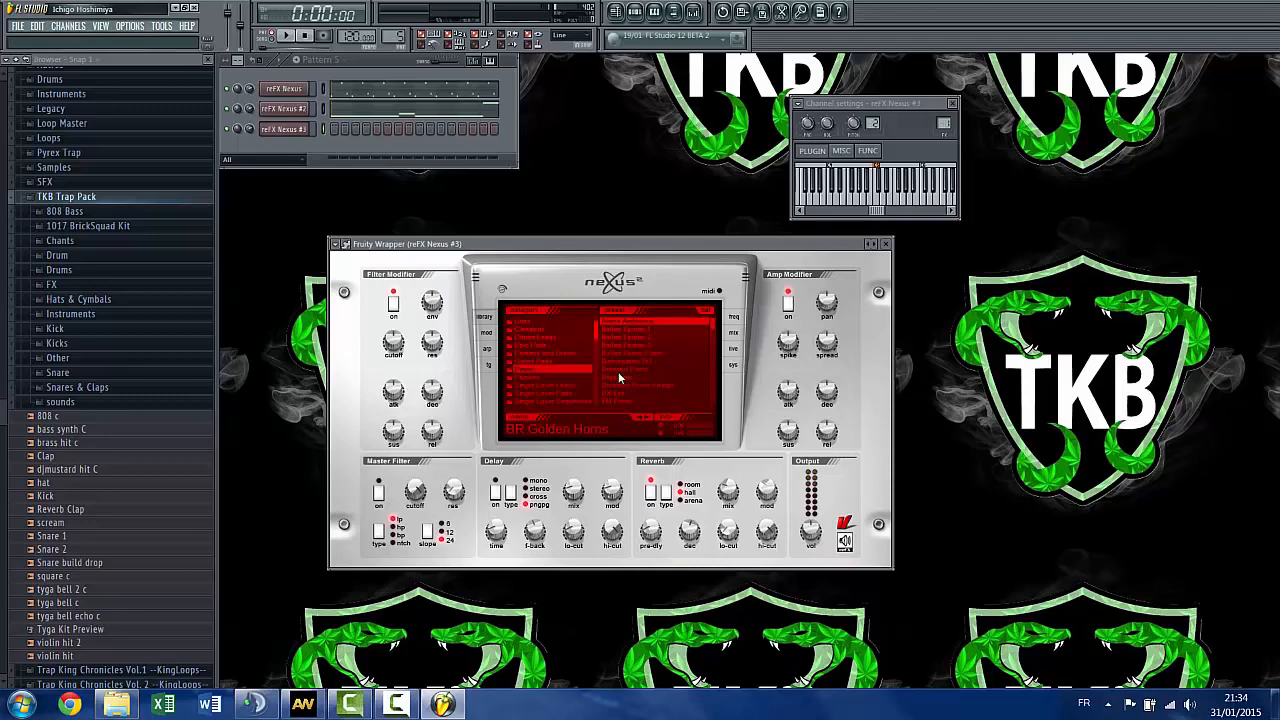
{"action": "scroll", "coordinate": [630, 371], "scroll_direction": "down", "scroll_amount": 3}
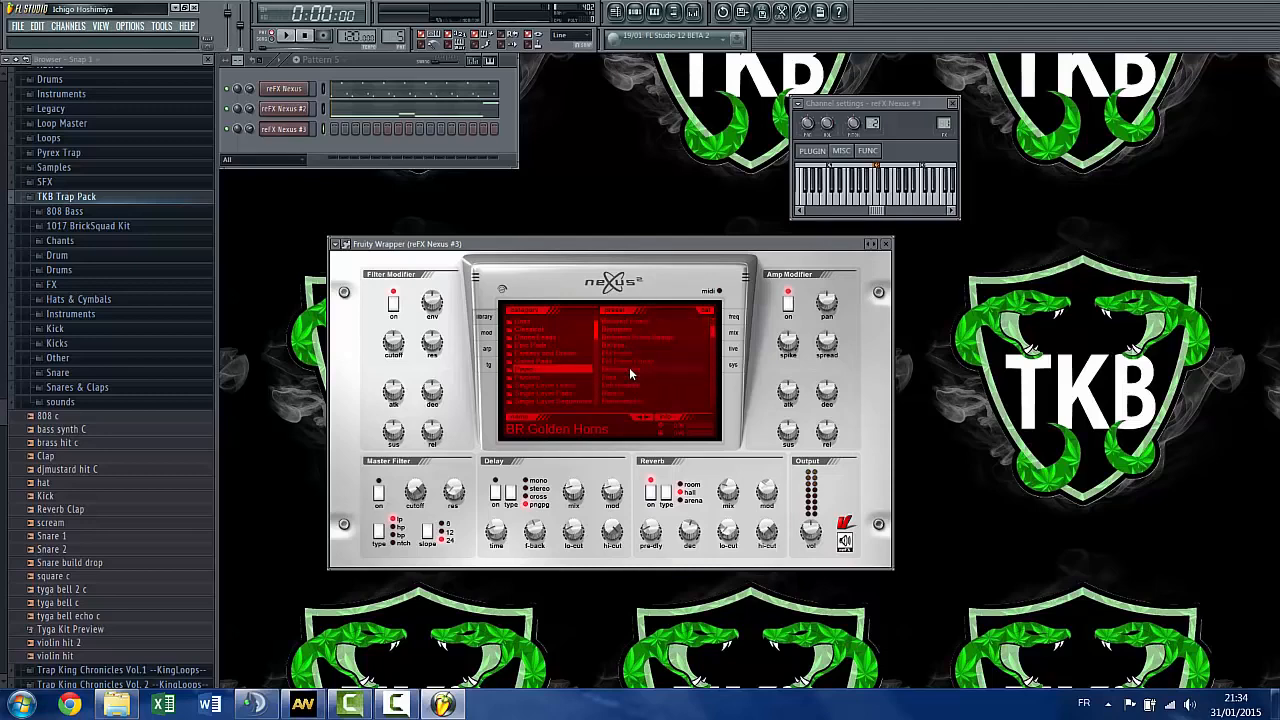
{"action": "scroll", "coordinate": [661, 368], "scroll_direction": "down", "scroll_amount": 3}
{"action": "left_click", "coordinate": [653, 360]}
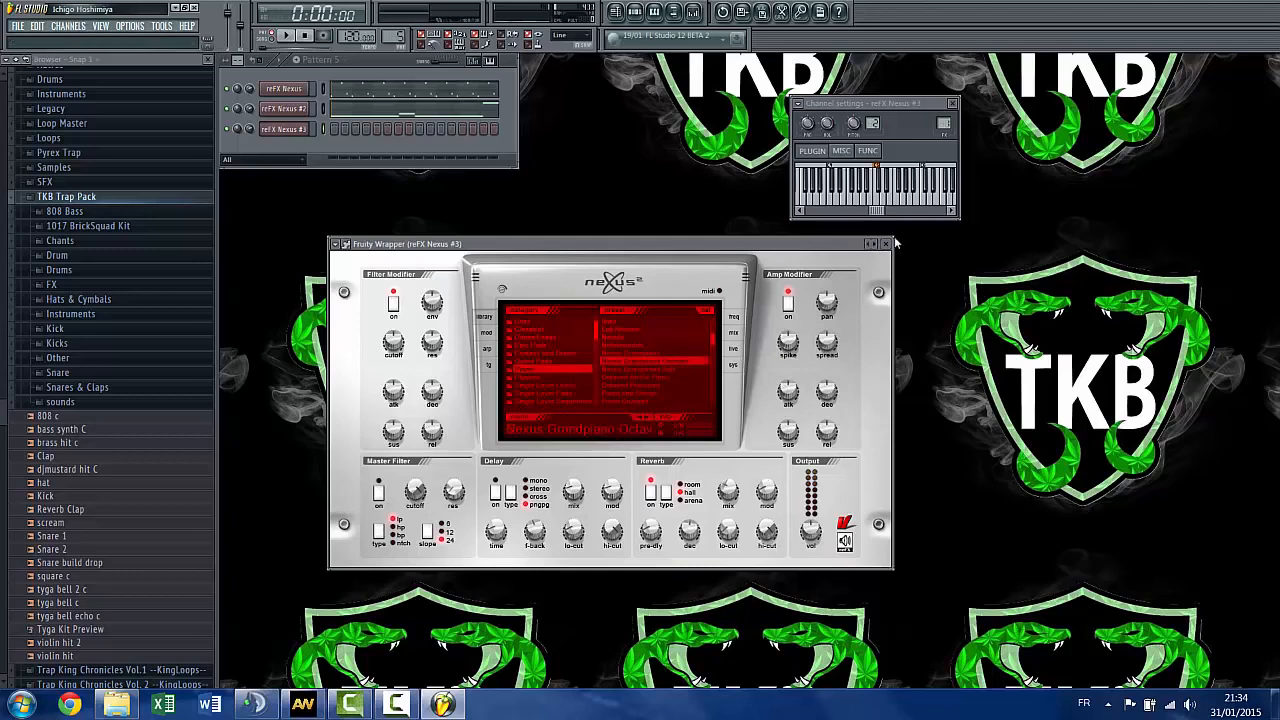
{"action": "left_click", "coordinate": [885, 244]}
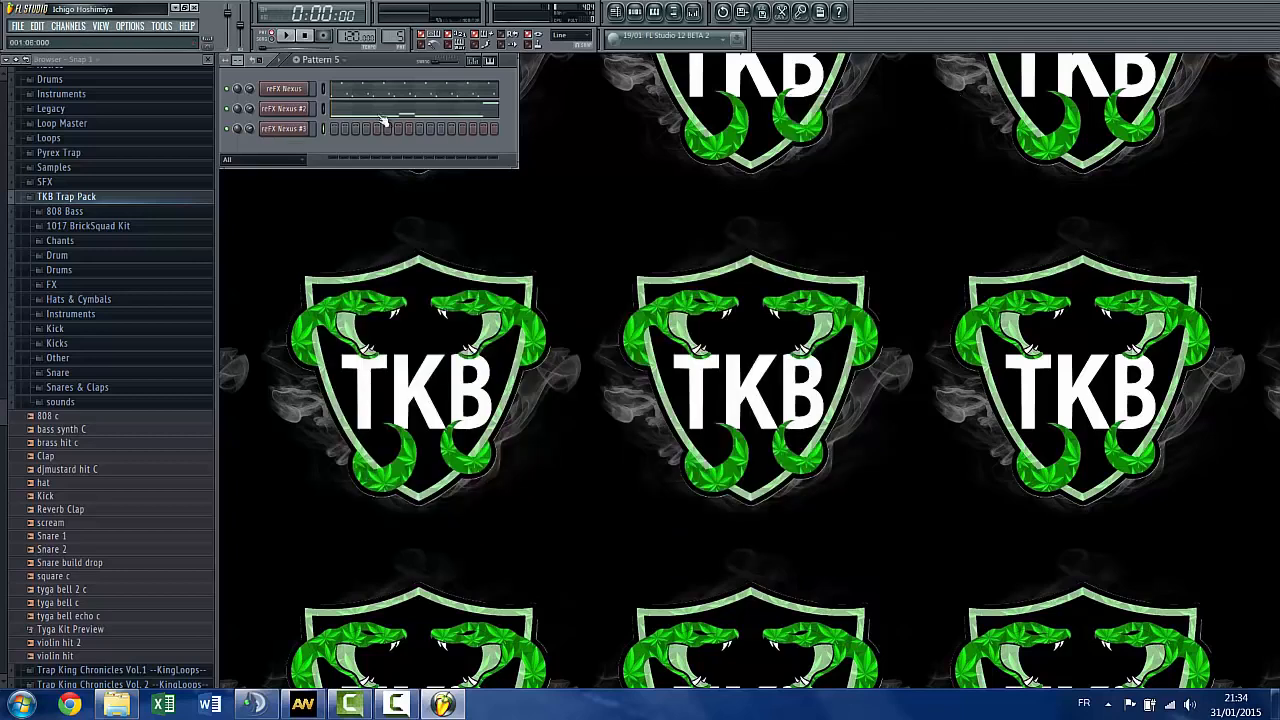
{"action": "left_click", "coordinate": [380, 112]}
{"action": "scroll", "coordinate": [320, 251], "scroll_direction": "down", "scroll_amount": 3}
{"action": "left_click", "coordinate": [1261, 60]}
In the reFX Nexus #3 piano roll, add a four-bar D1 note from bar 1 and duplicate it across bars 5 to 8
{"action": "right_click", "coordinate": [290, 134]}
{"action": "left_click", "coordinate": [330, 131]}
{"action": "scroll", "coordinate": [320, 309], "scroll_direction": "down", "scroll_amount": 16}
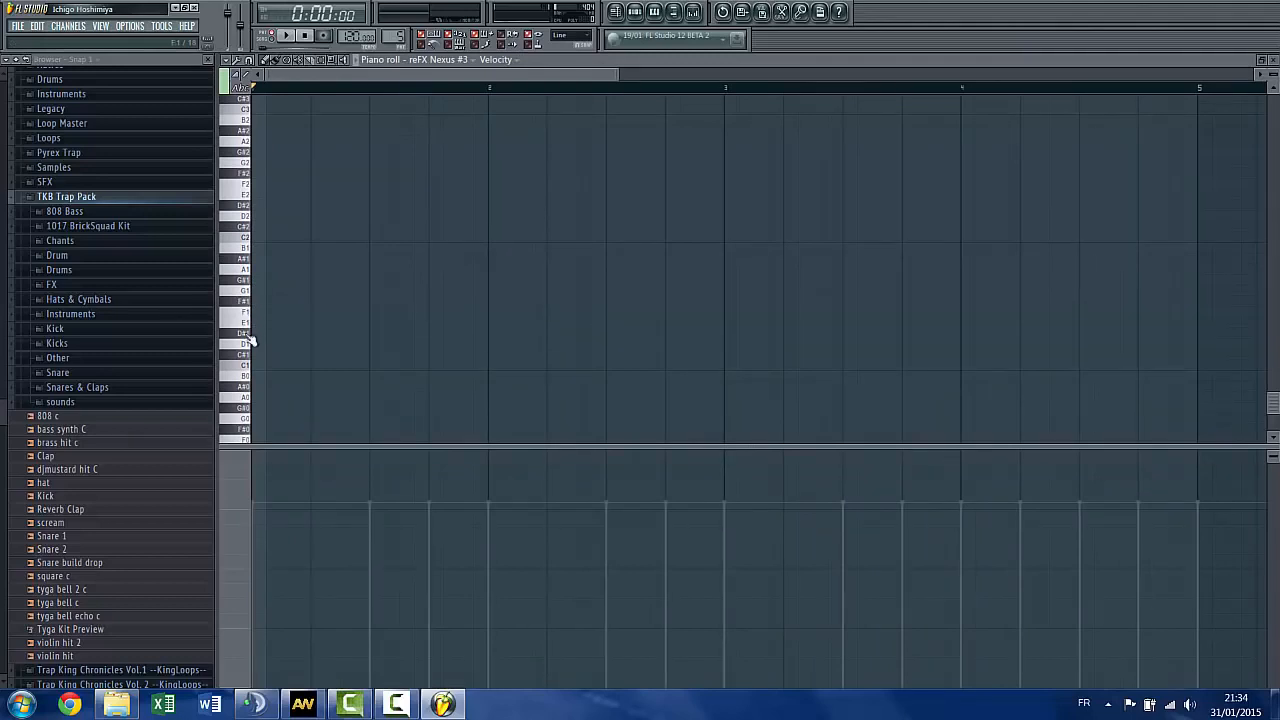
{"action": "left_click", "coordinate": [251, 348]}
{"action": "scroll", "coordinate": [264, 344], "scroll_direction": "down", "scroll_amount": 3}
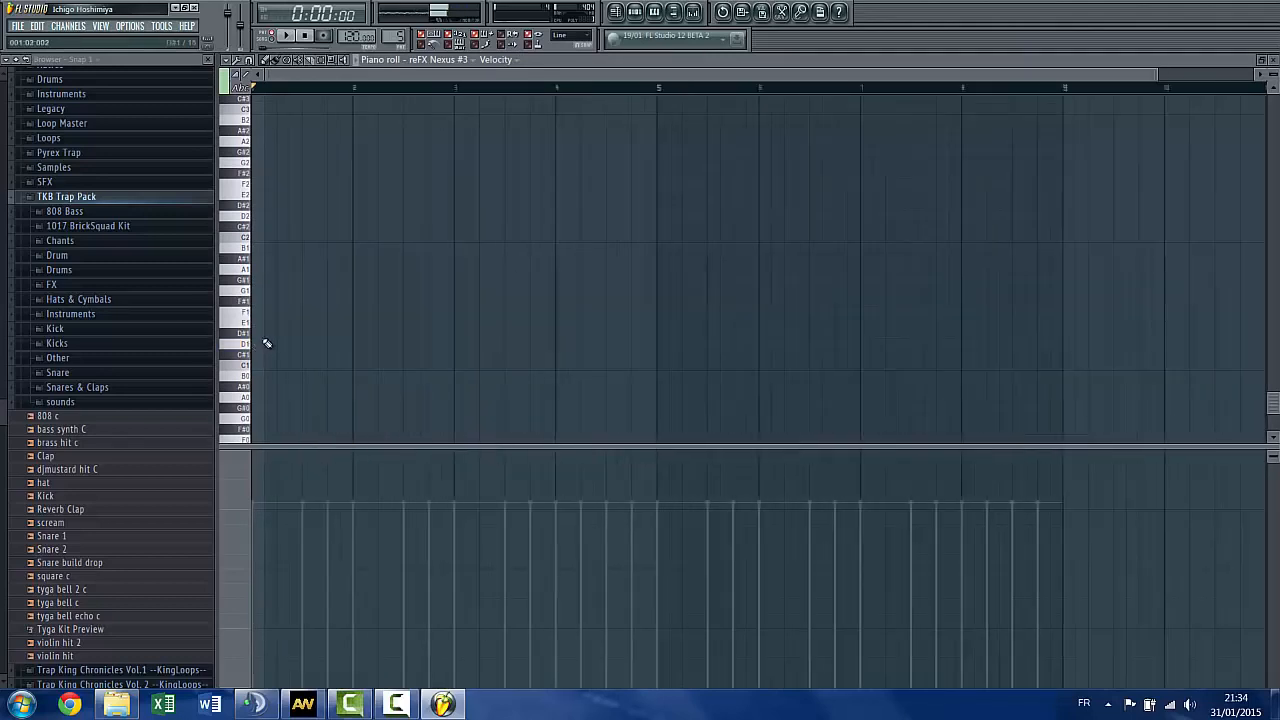
{"action": "left_click", "coordinate": [258, 347]}
{"action": "left_click_drag", "start_coordinate": [321, 347], "coordinate": [631, 347]}
{"action": "key", "text": "ctrl+b"}
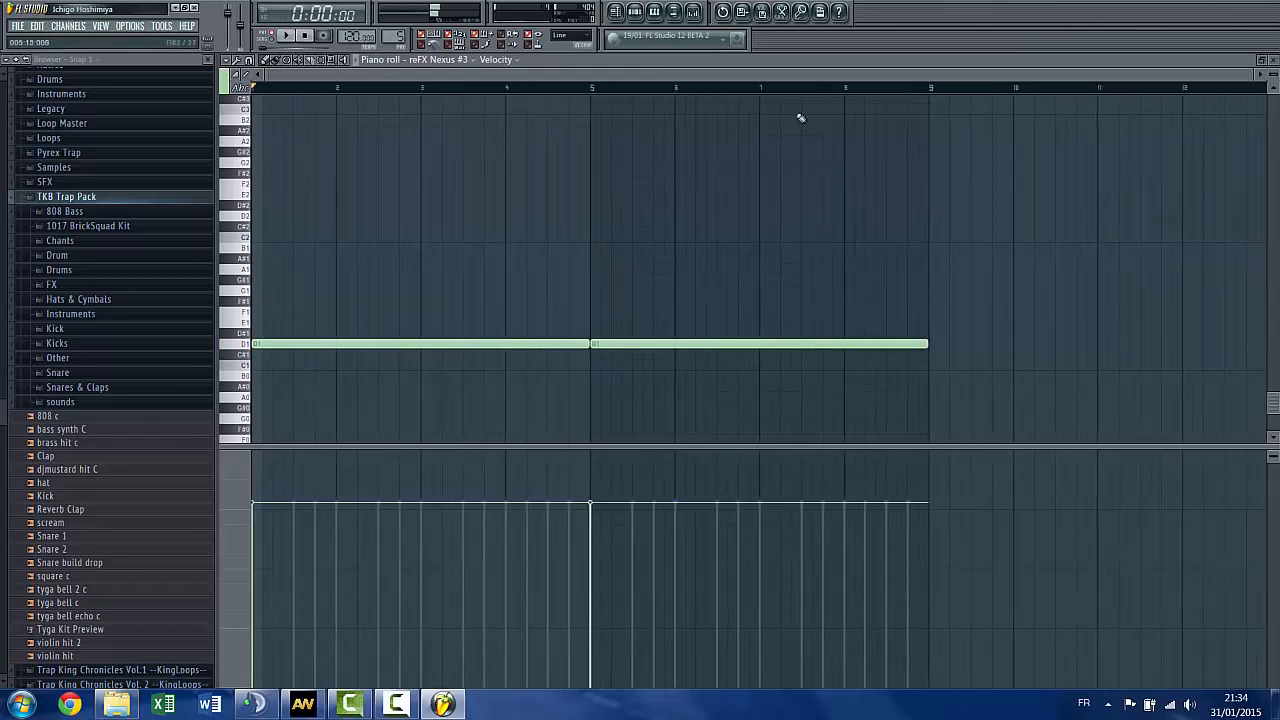
Close the piano roll and listen to the pattern with the flute, horn and piano channels together
{"action": "left_click", "coordinate": [1273, 60]}
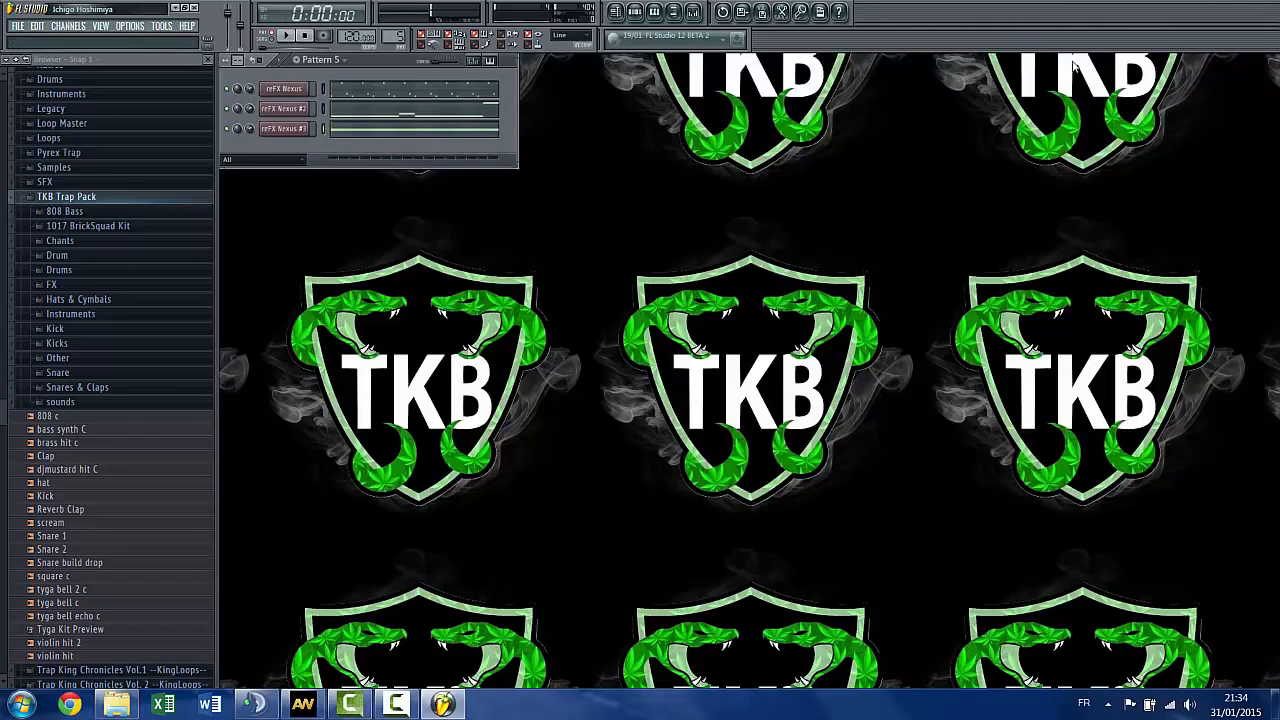
{"action": "left_click", "coordinate": [288, 36]}
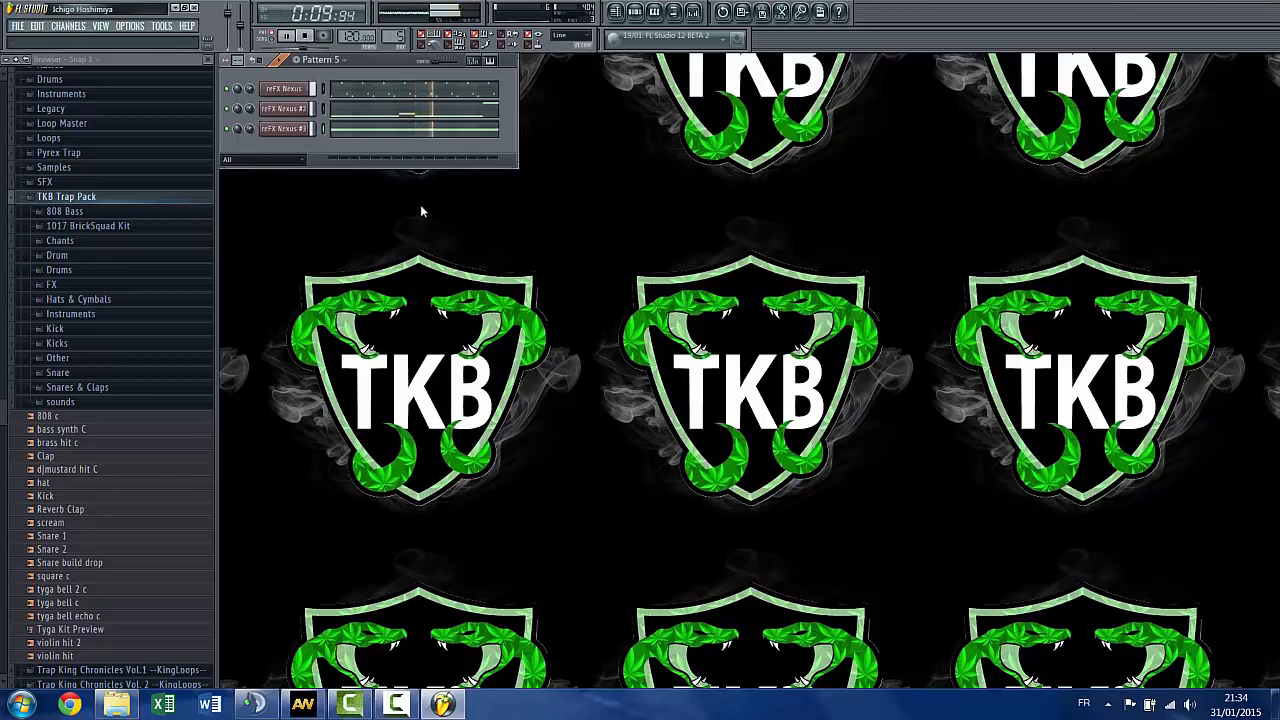
{"action": "left_click", "coordinate": [308, 36]}
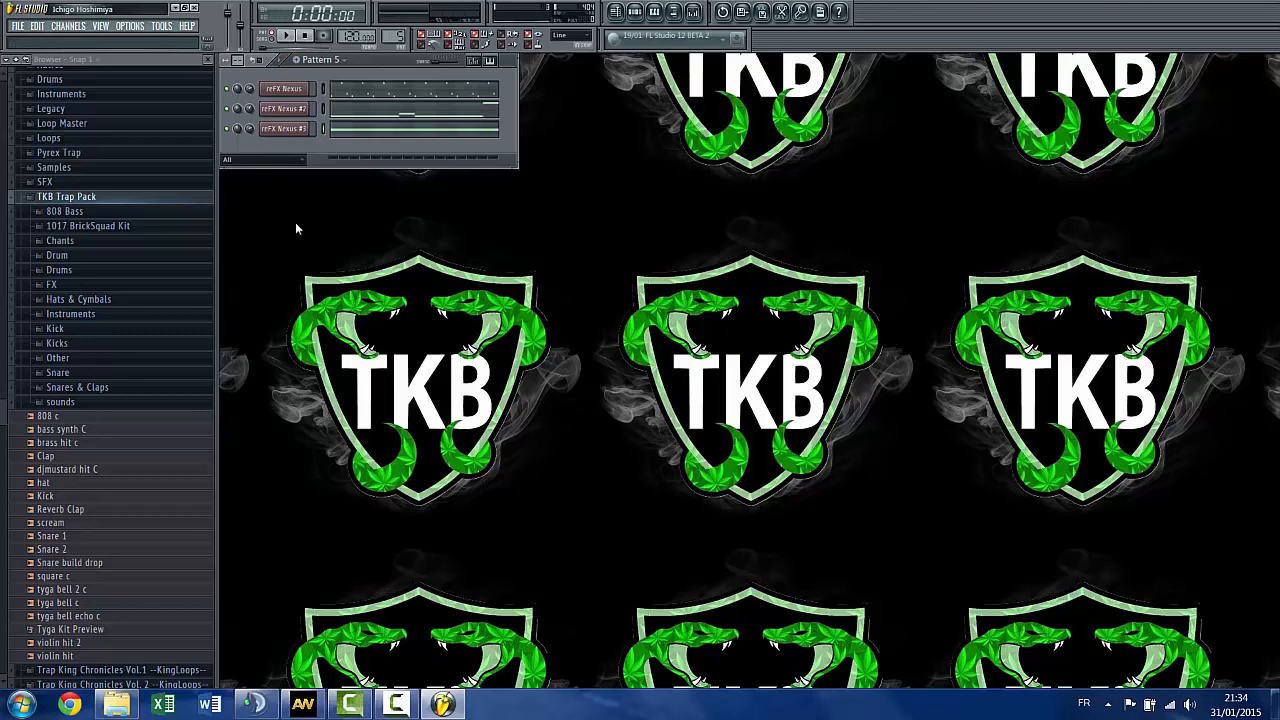
Add the Bell 001 Revved sample from the TKB Trap Pack's Instruments folder as a new channel
{"action": "left_click", "coordinate": [80, 315]}
{"action": "left_click_drag", "start_coordinate": [86, 329], "coordinate": [310, 158]}
{"action": "right_click", "coordinate": [308, 152]}
{"action": "left_click", "coordinate": [335, 150]}
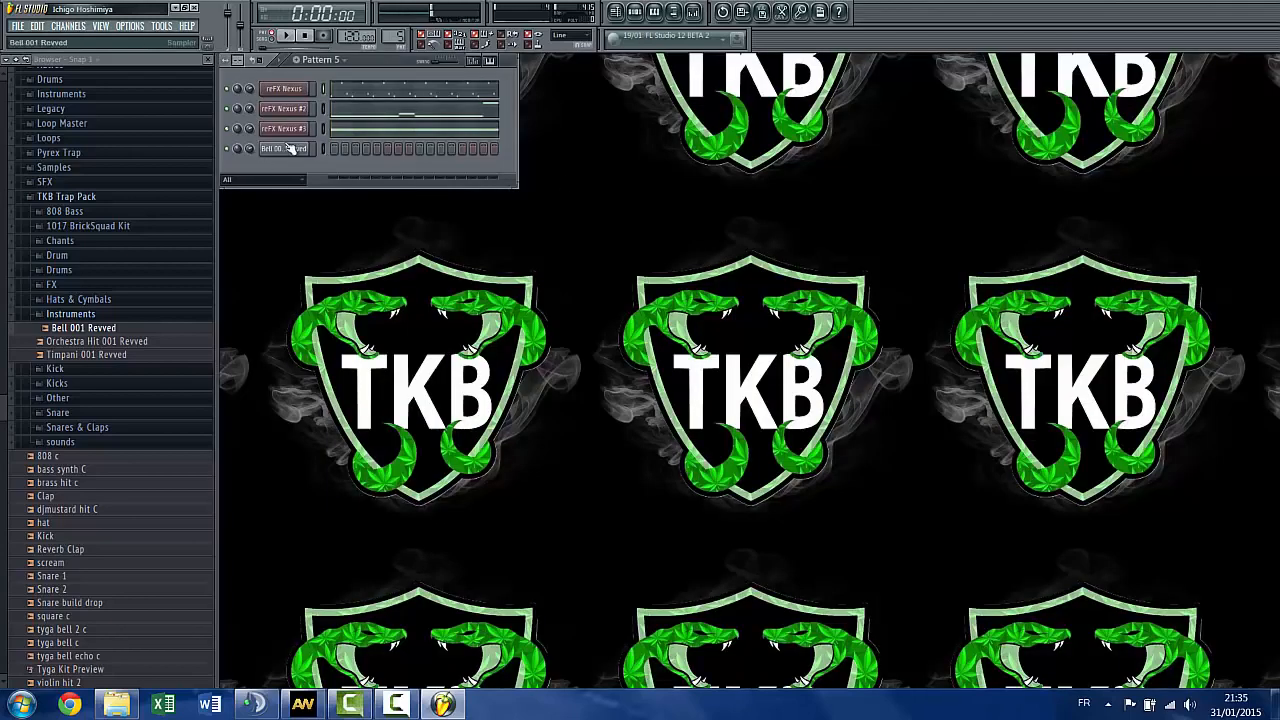
Audition several high keys of the bell sample in the Bell 001 Revved piano roll and close it
{"action": "right_click", "coordinate": [289, 148]}
{"action": "left_click", "coordinate": [330, 152]}
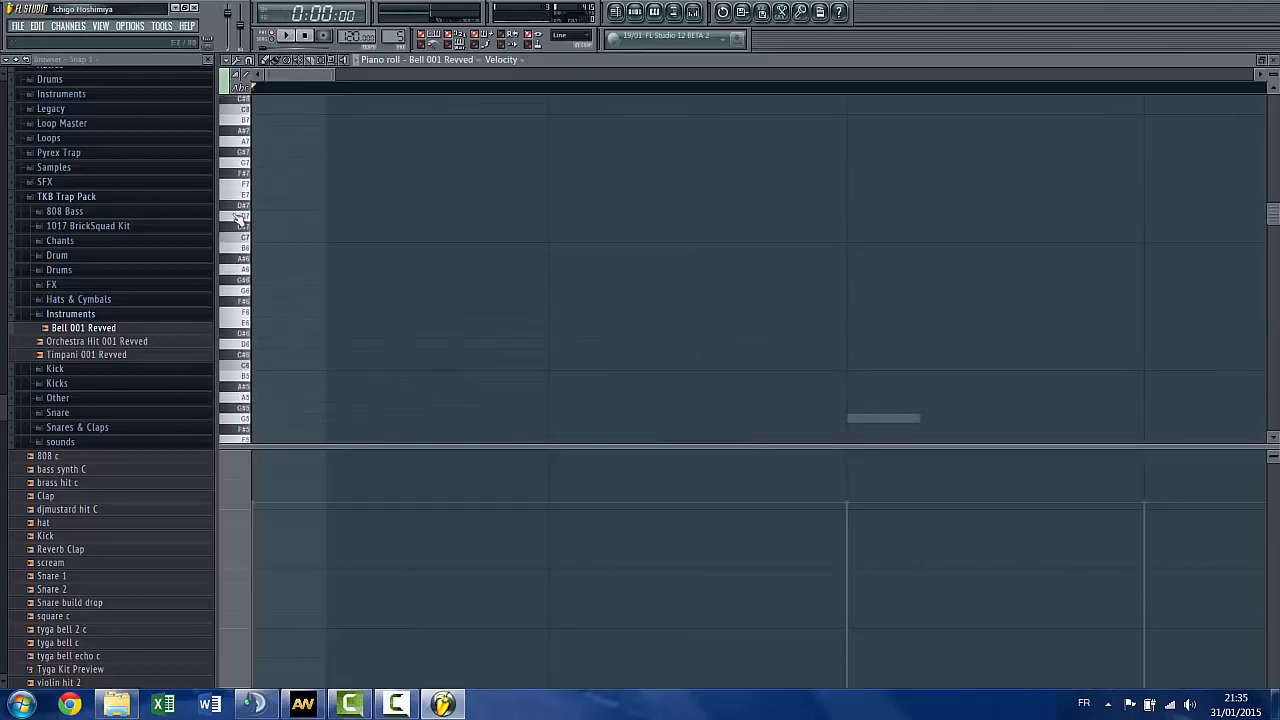
{"action": "left_click", "coordinate": [247, 225]}
{"action": "left_click", "coordinate": [247, 249]}
{"action": "left_click", "coordinate": [246, 271]}
{"action": "left_click", "coordinate": [247, 282]}
{"action": "left_click", "coordinate": [247, 291]}
{"action": "left_click", "coordinate": [250, 319]}
{"action": "left_click", "coordinate": [1273, 61]}
Try a bell note on F4 from bar 1 during playback, shorten it to two bars and move it to E4
{"action": "right_click", "coordinate": [300, 148]}
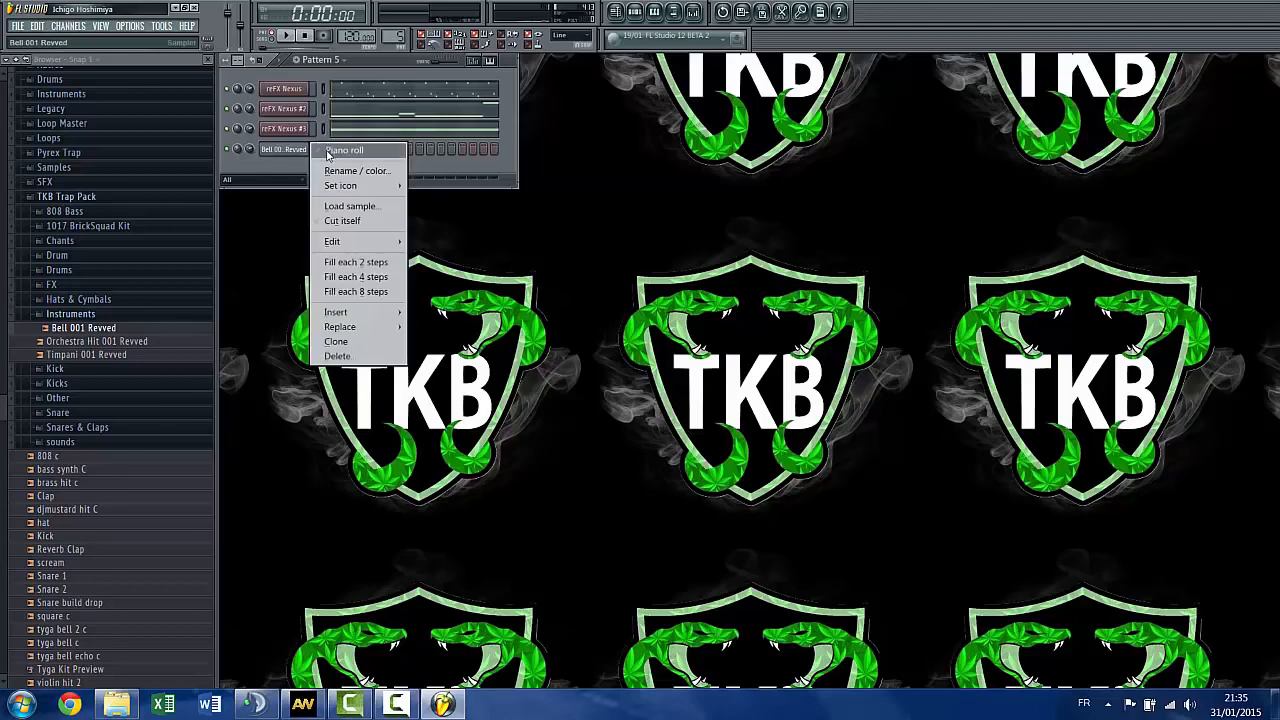
{"action": "left_click", "coordinate": [330, 150]}
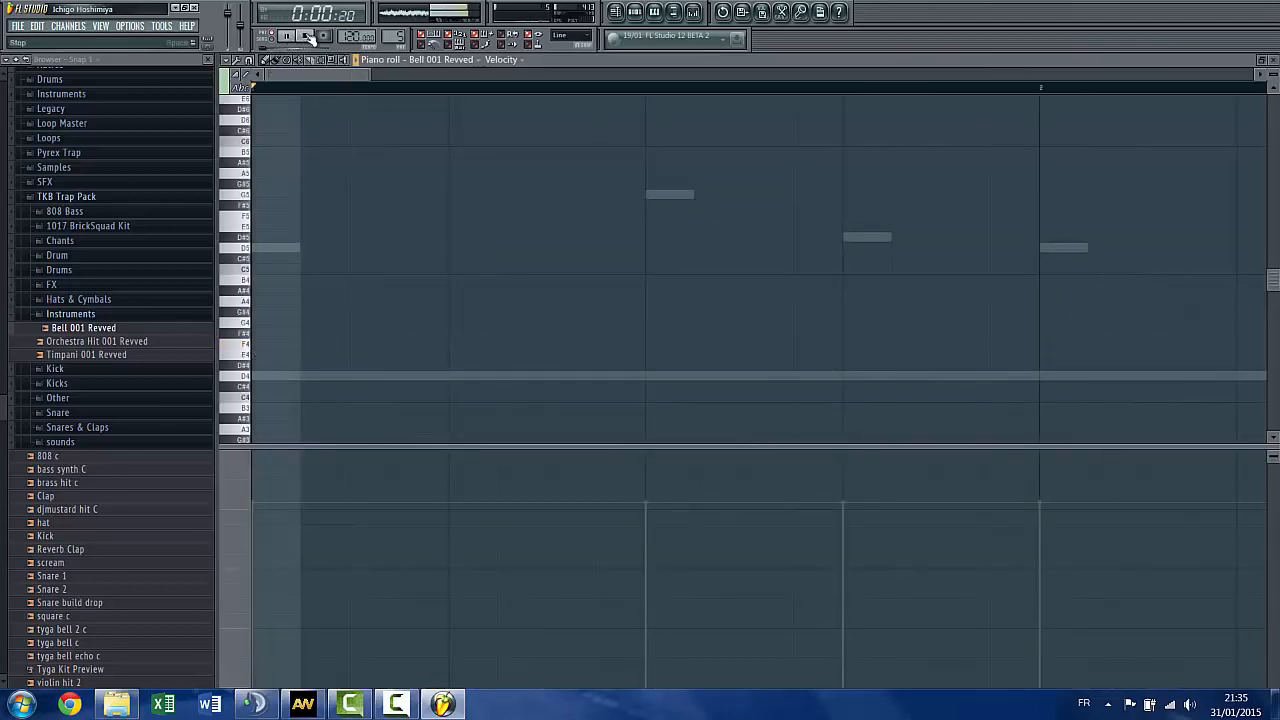
{"action": "key", "text": "space"}
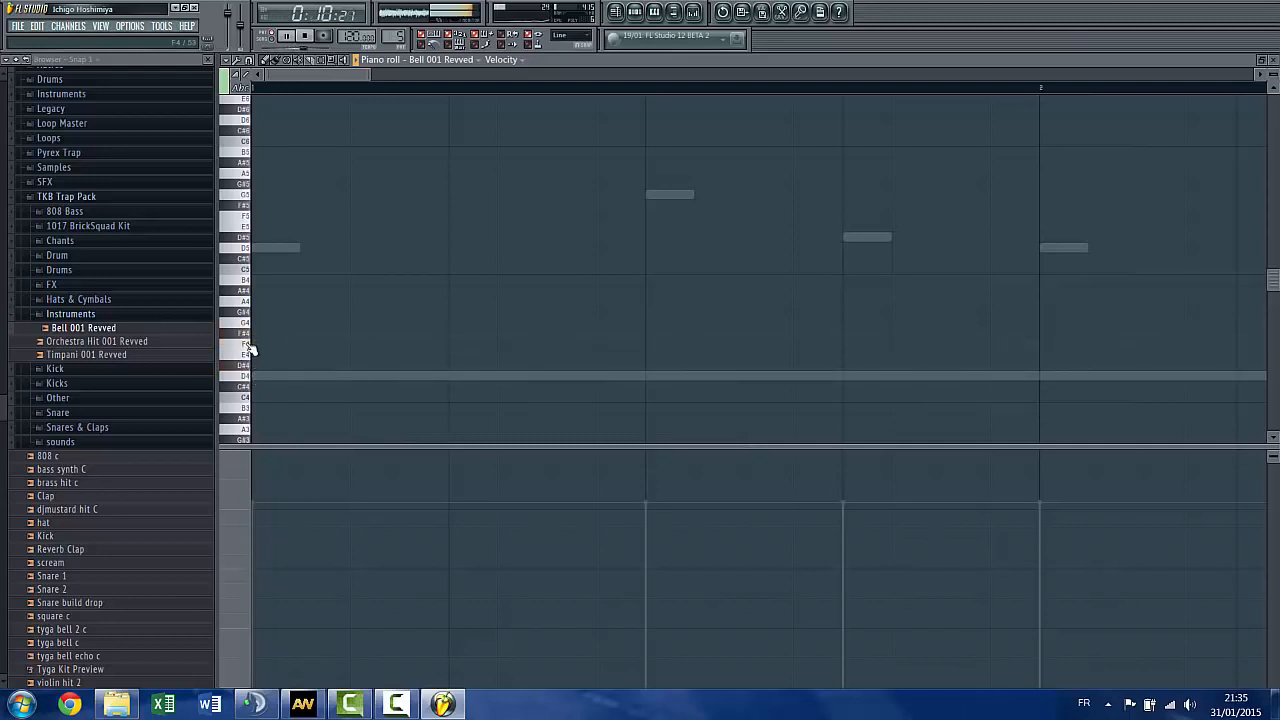
{"action": "left_click", "coordinate": [264, 344]}
{"action": "scroll", "coordinate": [328, 289], "scroll_direction": "down", "scroll_amount": 6}
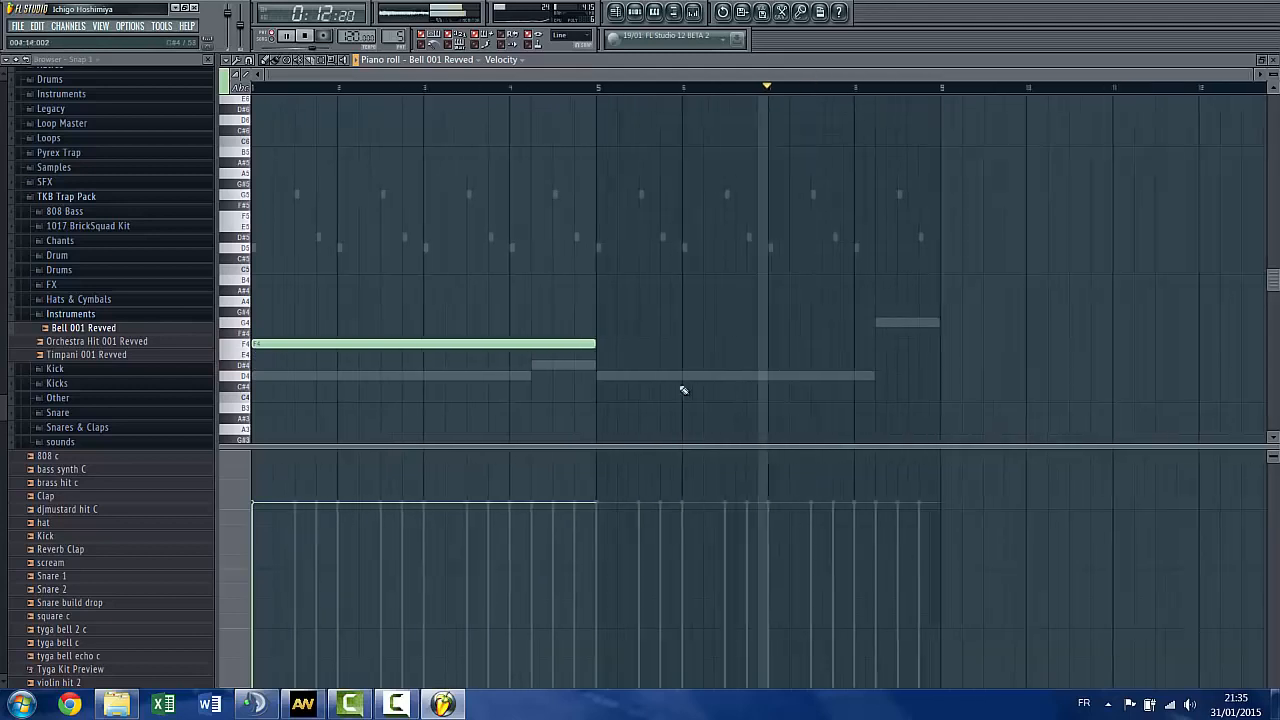
{"action": "left_click_drag", "start_coordinate": [579, 343], "coordinate": [414, 344]}
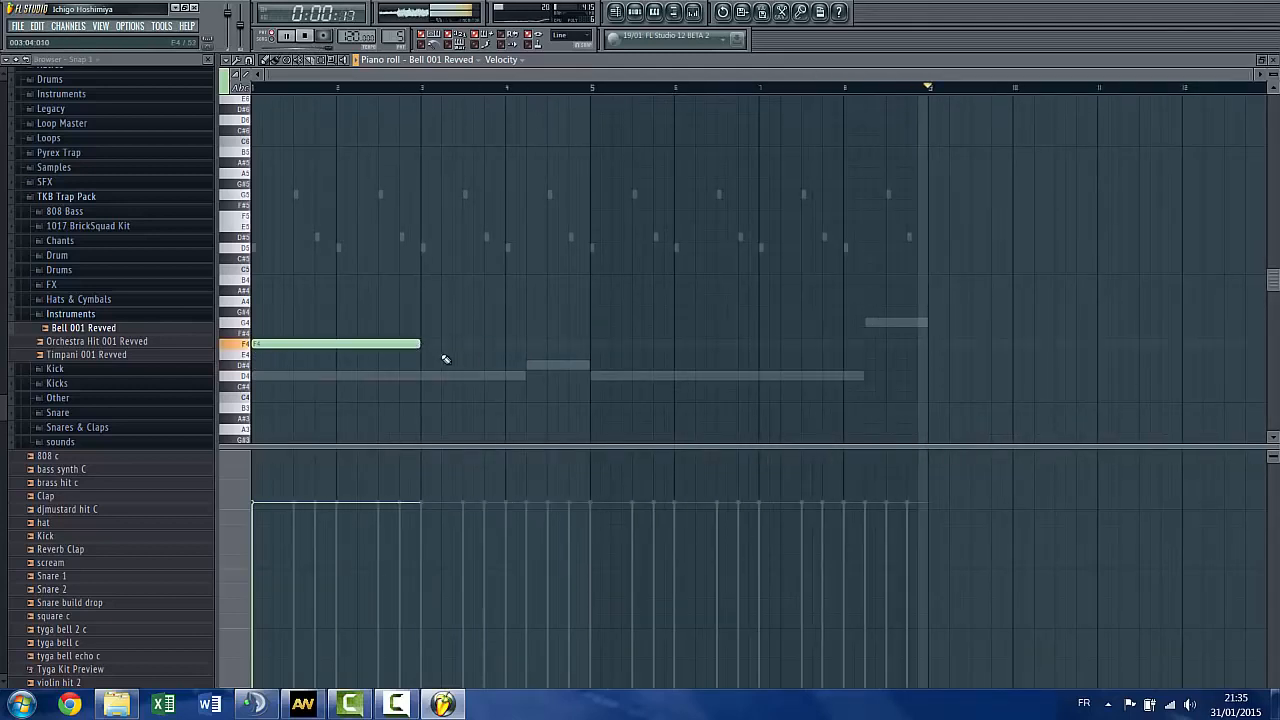
{"action": "left_click_drag", "start_coordinate": [380, 347], "coordinate": [380, 354]}
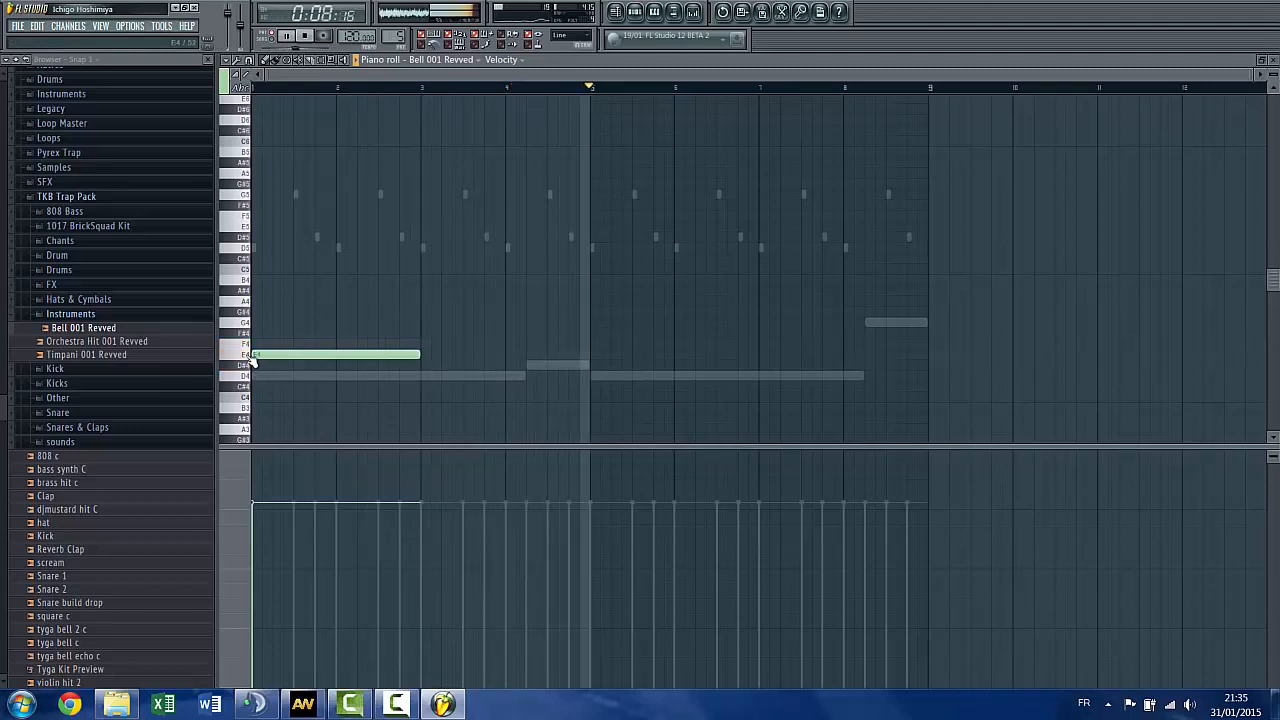
Try a D#4 bell note from beat 2 to the end of bar 4, and shorten the E4 note to three beats
{"action": "left_click", "coordinate": [528, 365]}
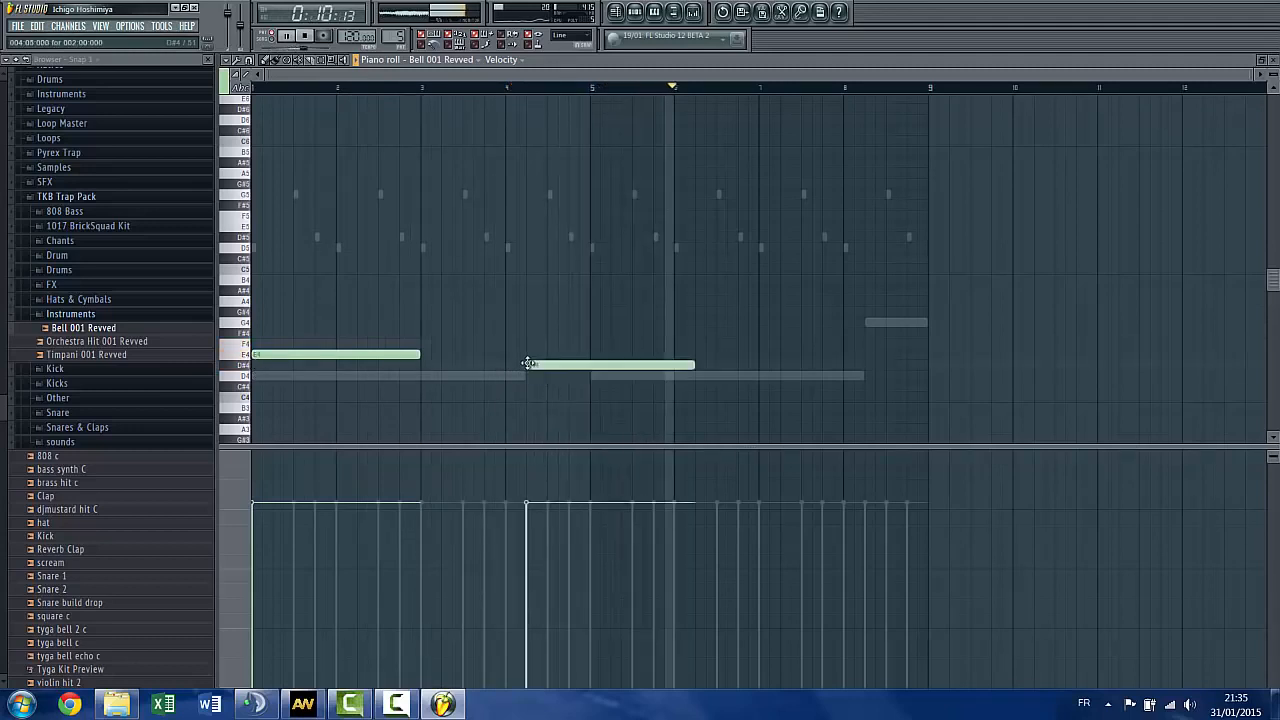
{"action": "left_click_drag", "start_coordinate": [696, 374], "coordinate": [590, 366]}
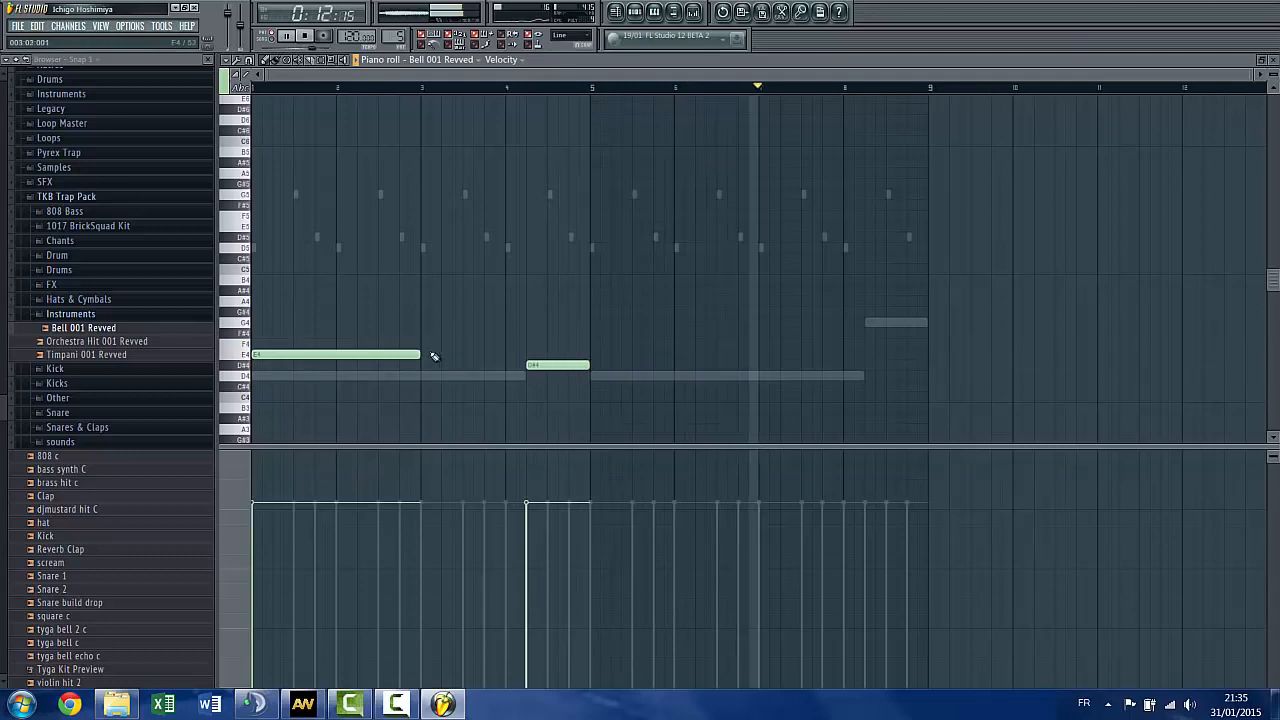
{"action": "left_click_drag", "start_coordinate": [420, 354], "coordinate": [315, 356]}
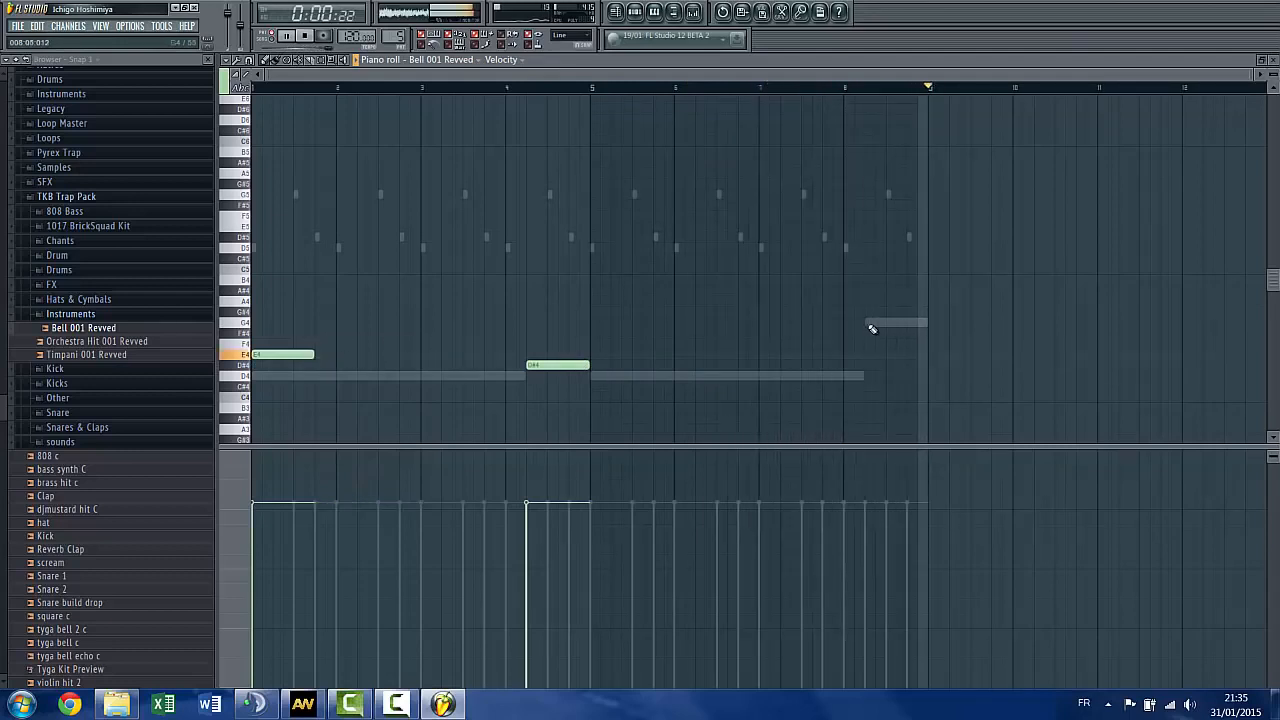
{"action": "key", "text": "space"}
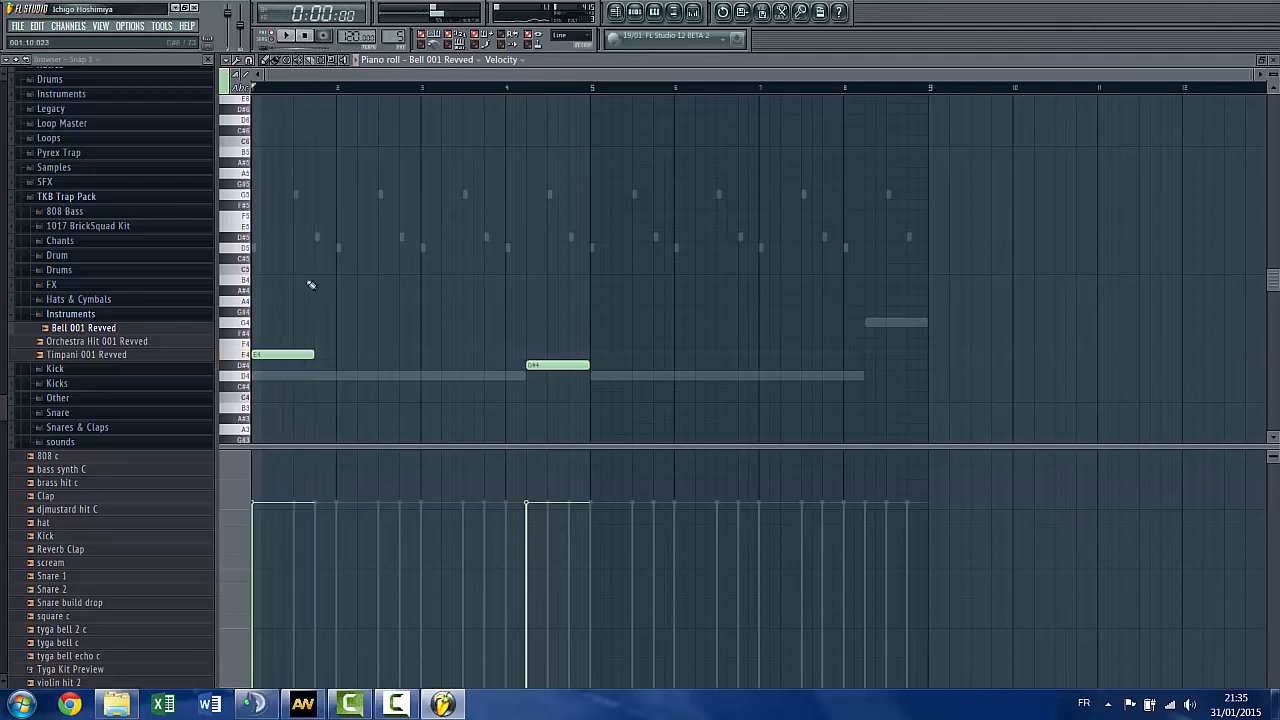
Delete the E4 and D#4 bell notes and close the piano roll
{"action": "right_click", "coordinate": [305, 355]}
{"action": "right_click", "coordinate": [558, 366]}
{"action": "left_click", "coordinate": [1273, 61]}
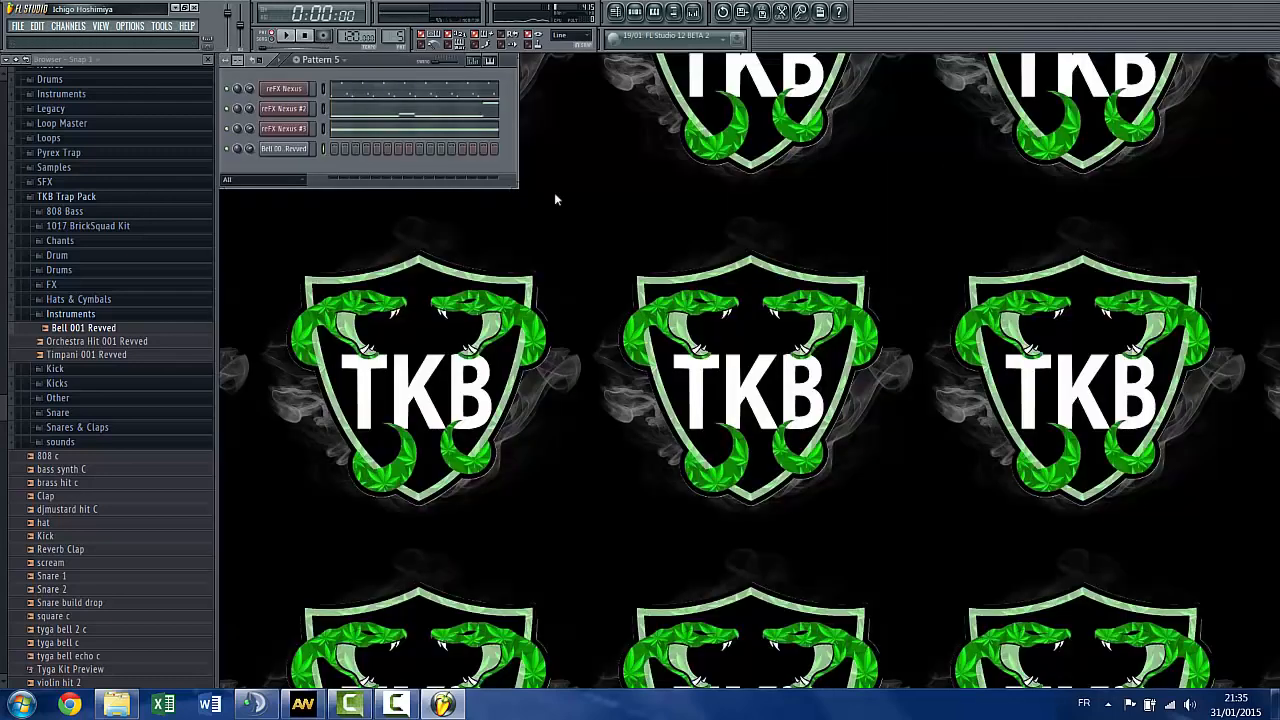
{"action": "right_click", "coordinate": [309, 143]}
{"action": "left_click", "coordinate": [330, 151]}
{"action": "scroll", "coordinate": [262, 330], "scroll_direction": "up", "scroll_amount": 5}
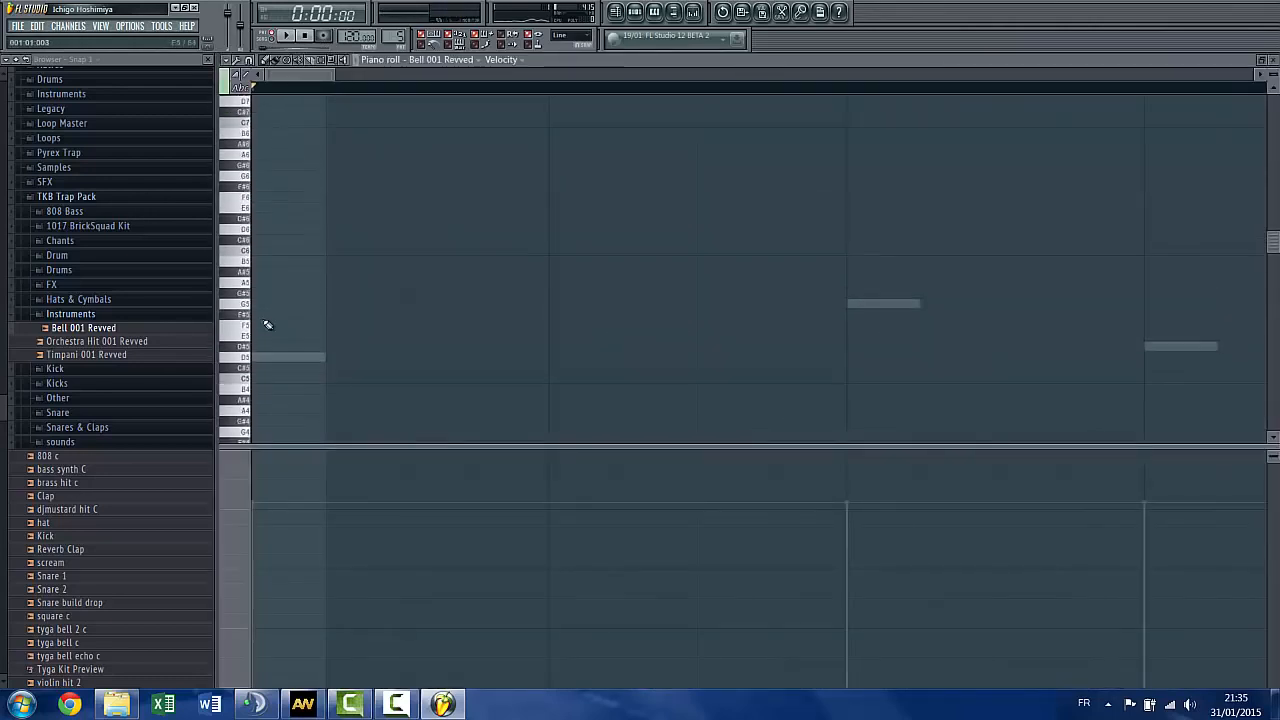
{"action": "left_click", "coordinate": [1272, 59]}
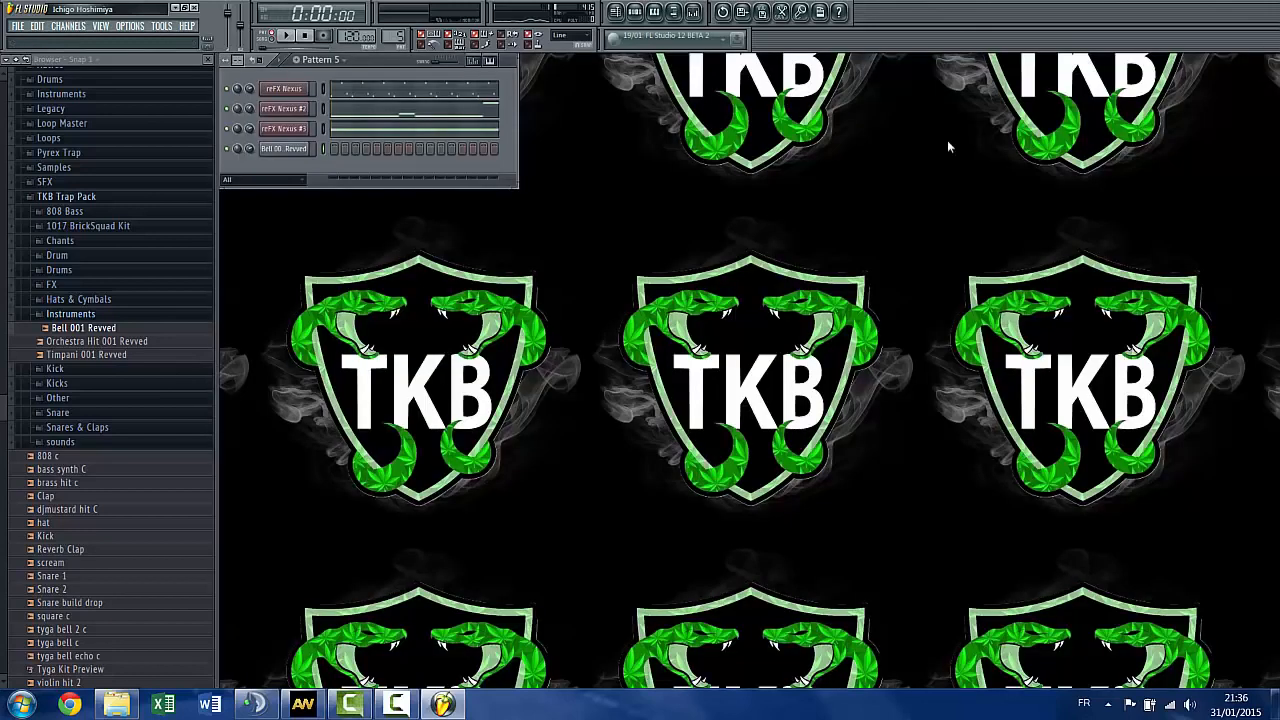
Audition the D6 key in the flute channel's piano roll and close it
{"action": "left_click", "coordinate": [348, 99]}
{"action": "scroll", "coordinate": [262, 300], "scroll_direction": "up", "scroll_amount": 4}
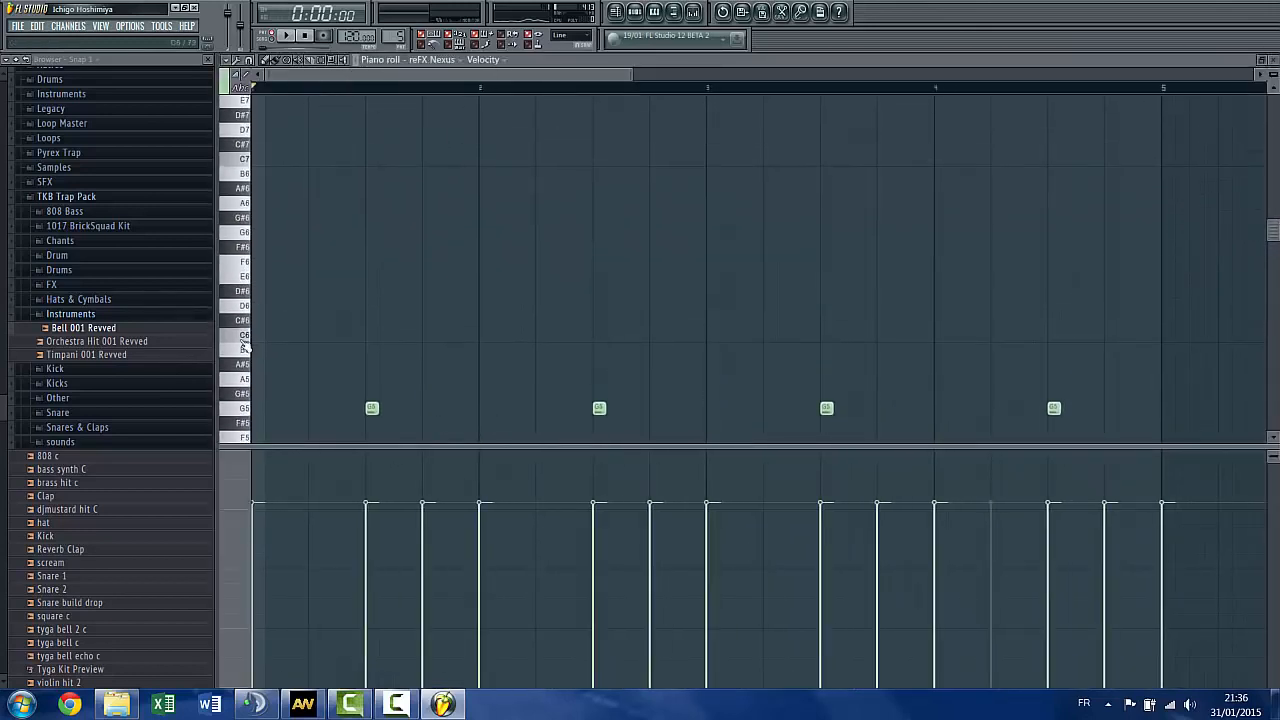
{"action": "left_click", "coordinate": [251, 356]}
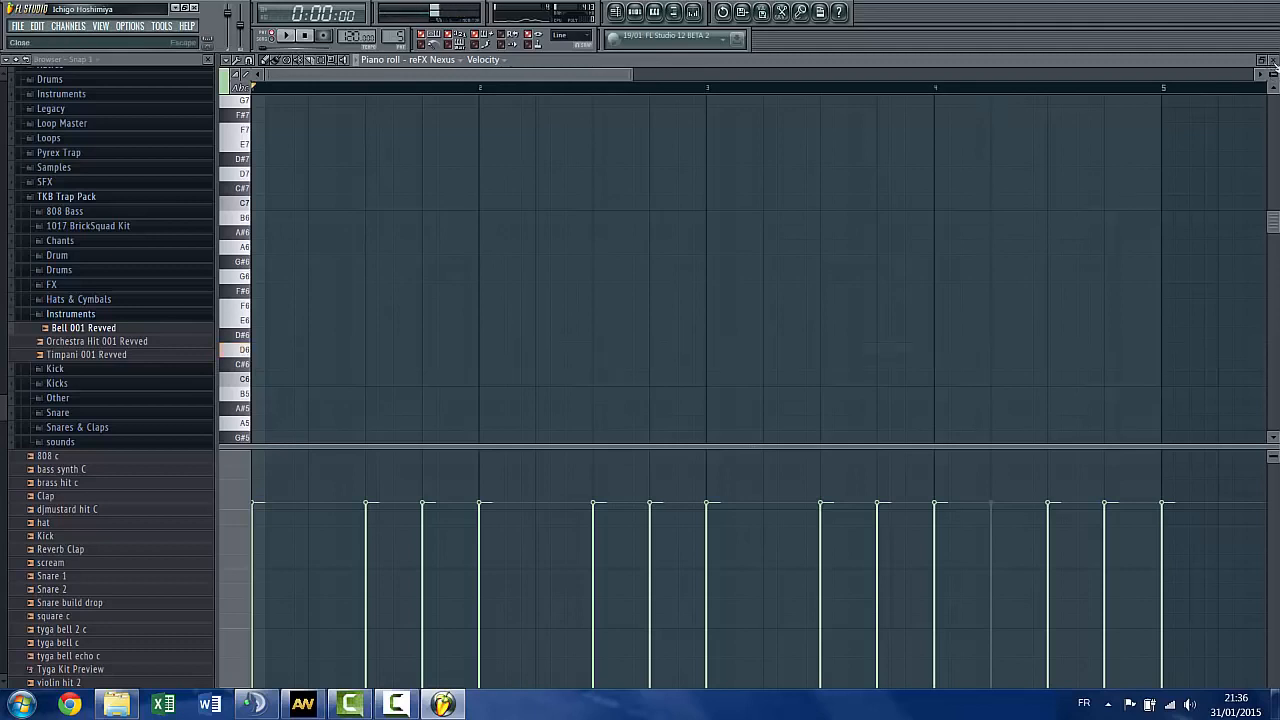
{"action": "key", "text": "F7"}
Reopen the Bell 001 Revved piano roll and audition bell pitches from G6 down to E4, as well as A4
{"action": "right_click", "coordinate": [294, 155]}
{"action": "left_click", "coordinate": [314, 153]}
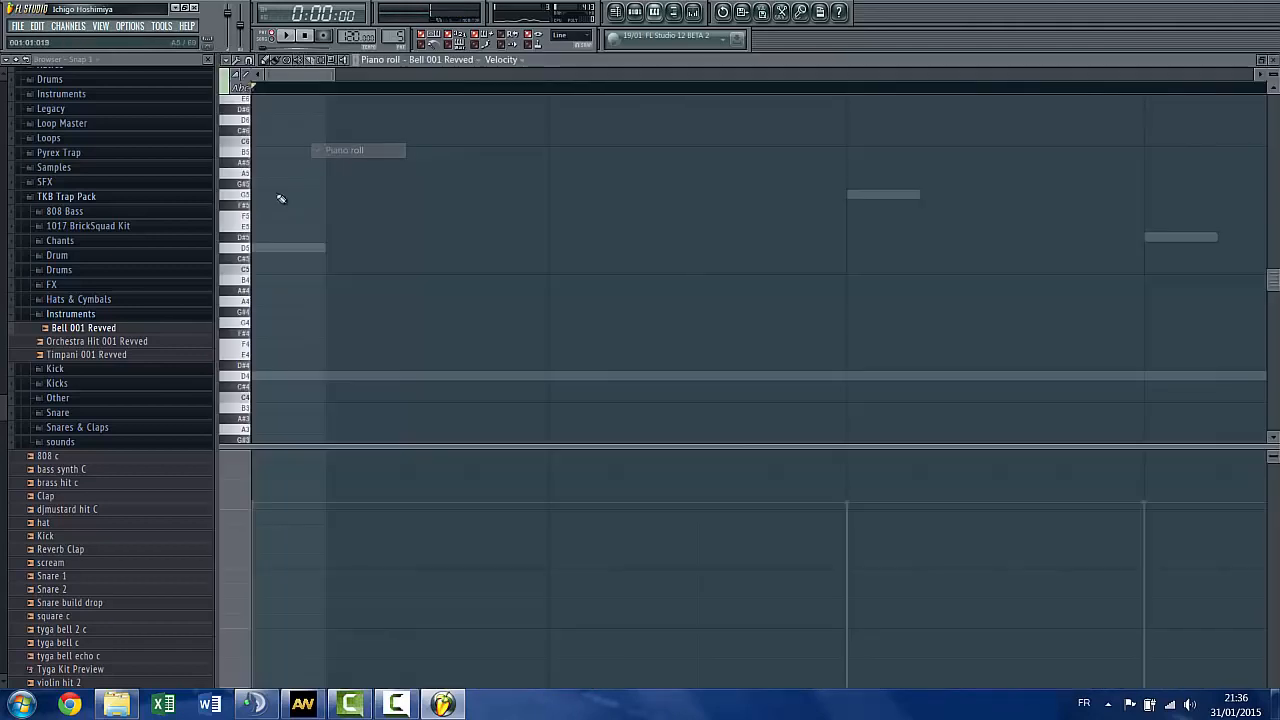
{"action": "scroll", "coordinate": [248, 207], "scroll_direction": "up", "scroll_amount": 4}
{"action": "left_click", "coordinate": [249, 198]}
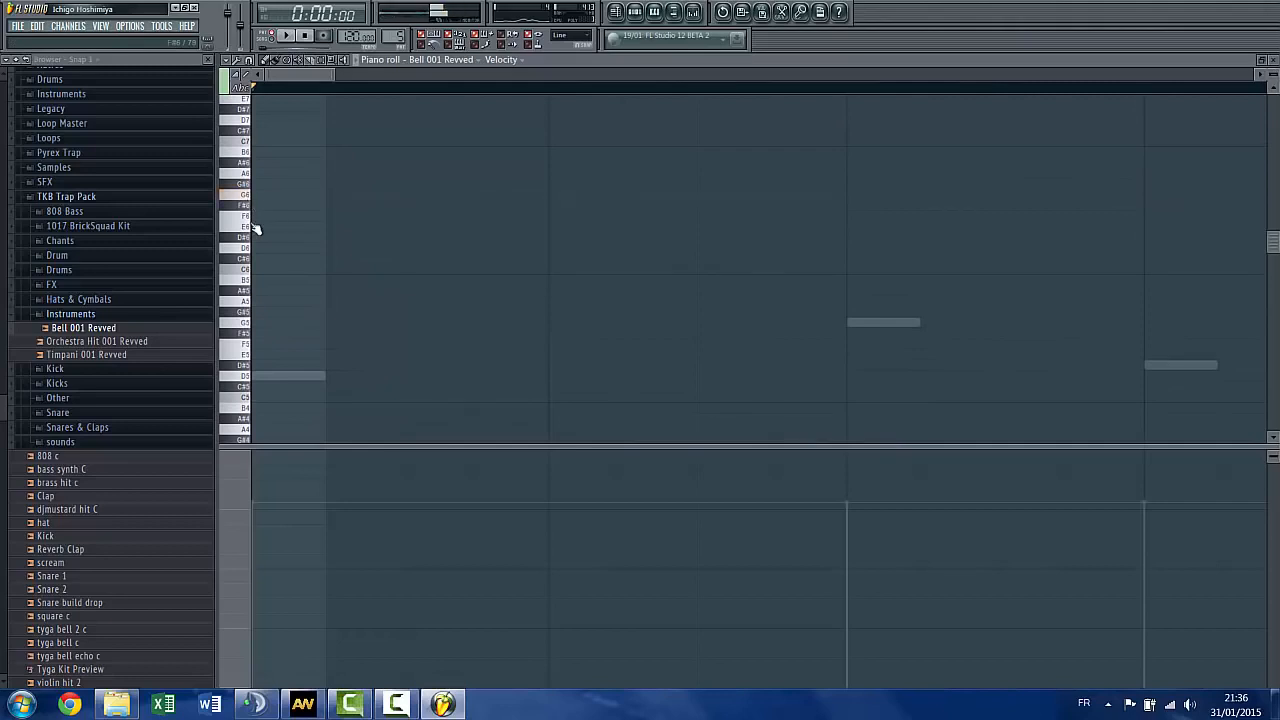
{"action": "left_click", "coordinate": [251, 227]}
{"action": "left_click", "coordinate": [251, 240]}
{"action": "left_click", "coordinate": [251, 235]}
{"action": "scroll", "coordinate": [270, 256], "scroll_direction": "down", "scroll_amount": 8}
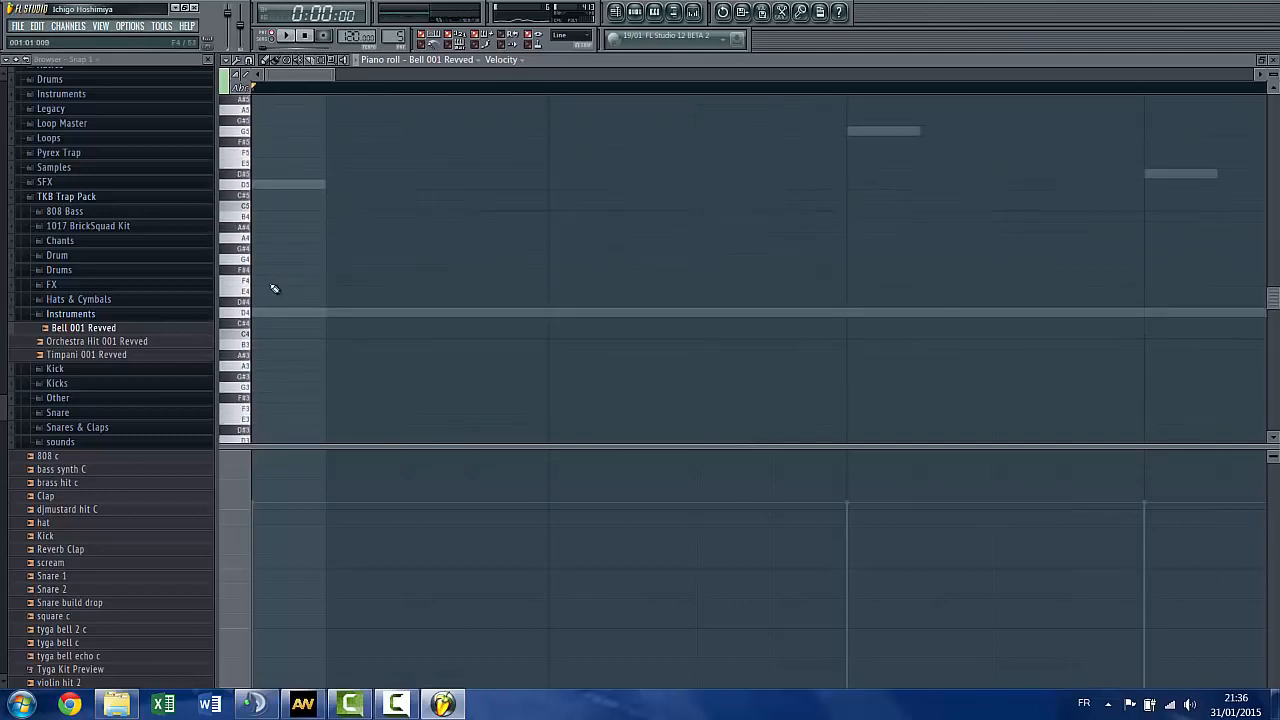
{"action": "left_click", "coordinate": [248, 228]}
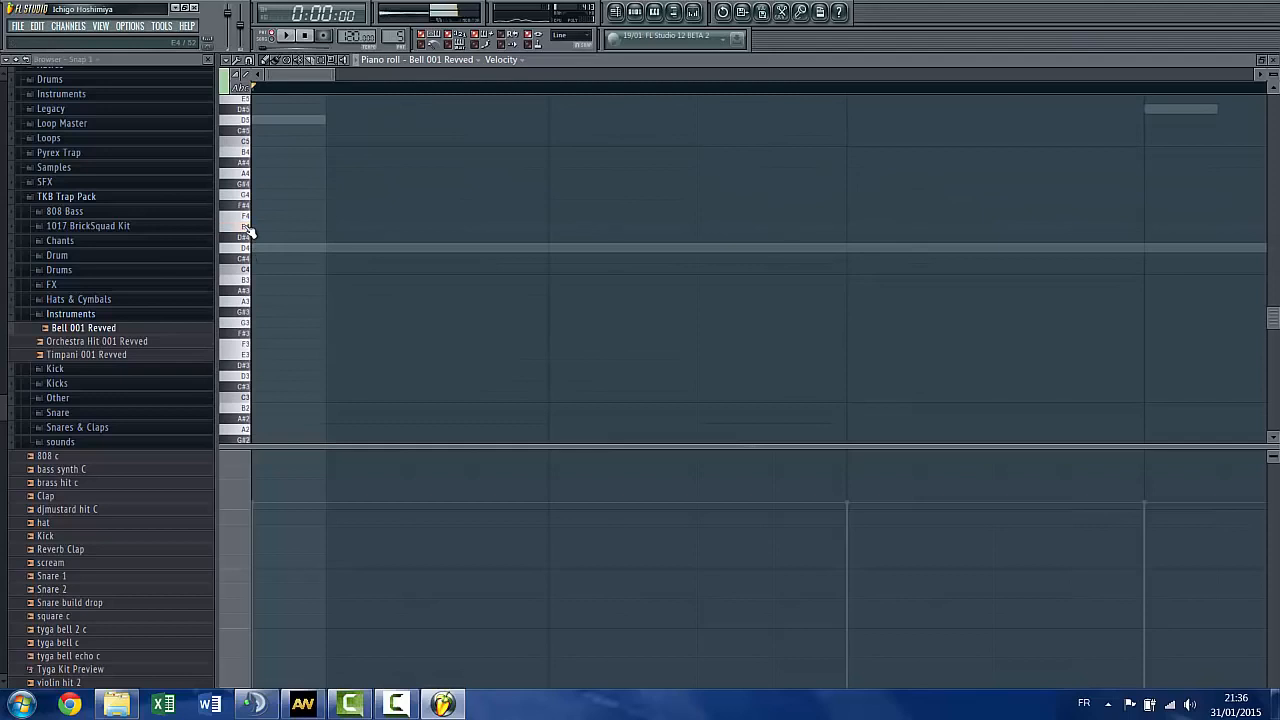
{"action": "left_click", "coordinate": [248, 174]}
Add three two-beat bell notes: A4 at bar 1, A#4 at beat 2 of bar 4, and C#5 at bar 8
{"action": "left_click", "coordinate": [258, 174]}
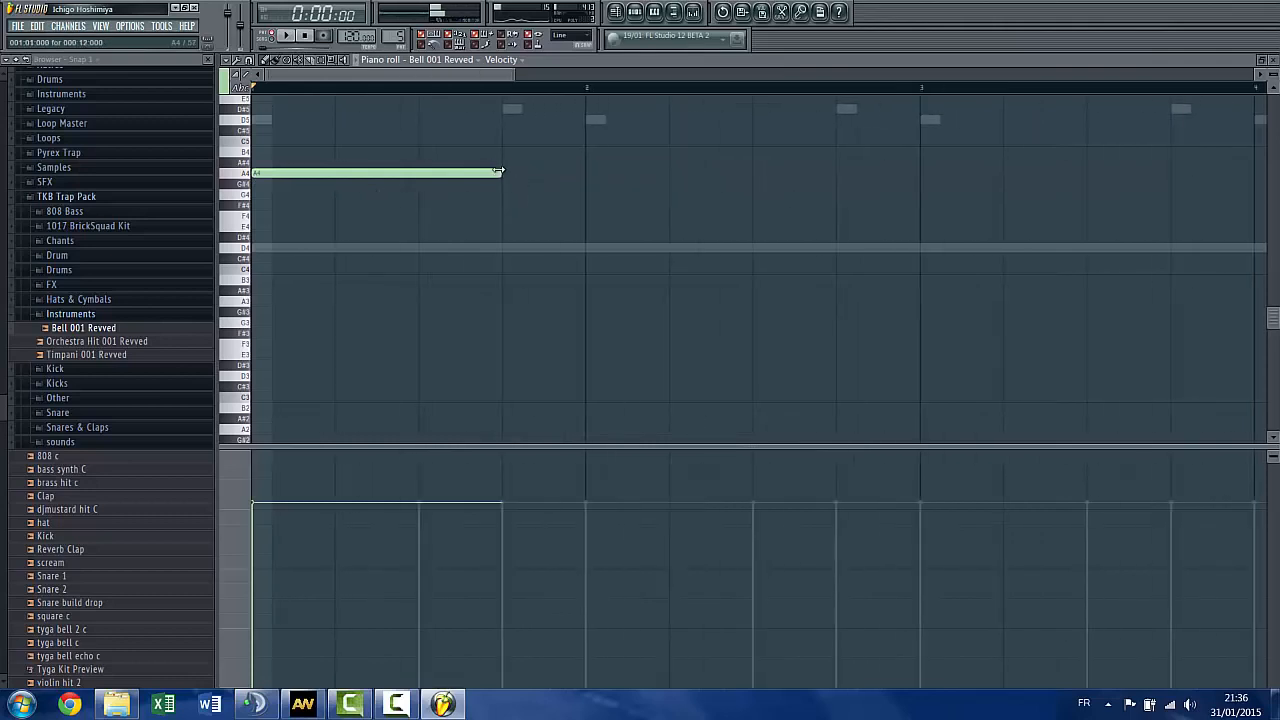
{"action": "left_click_drag", "start_coordinate": [501, 174], "coordinate": [418, 176]}
{"action": "scroll", "coordinate": [420, 176], "scroll_direction": "down", "scroll_amount": 4}
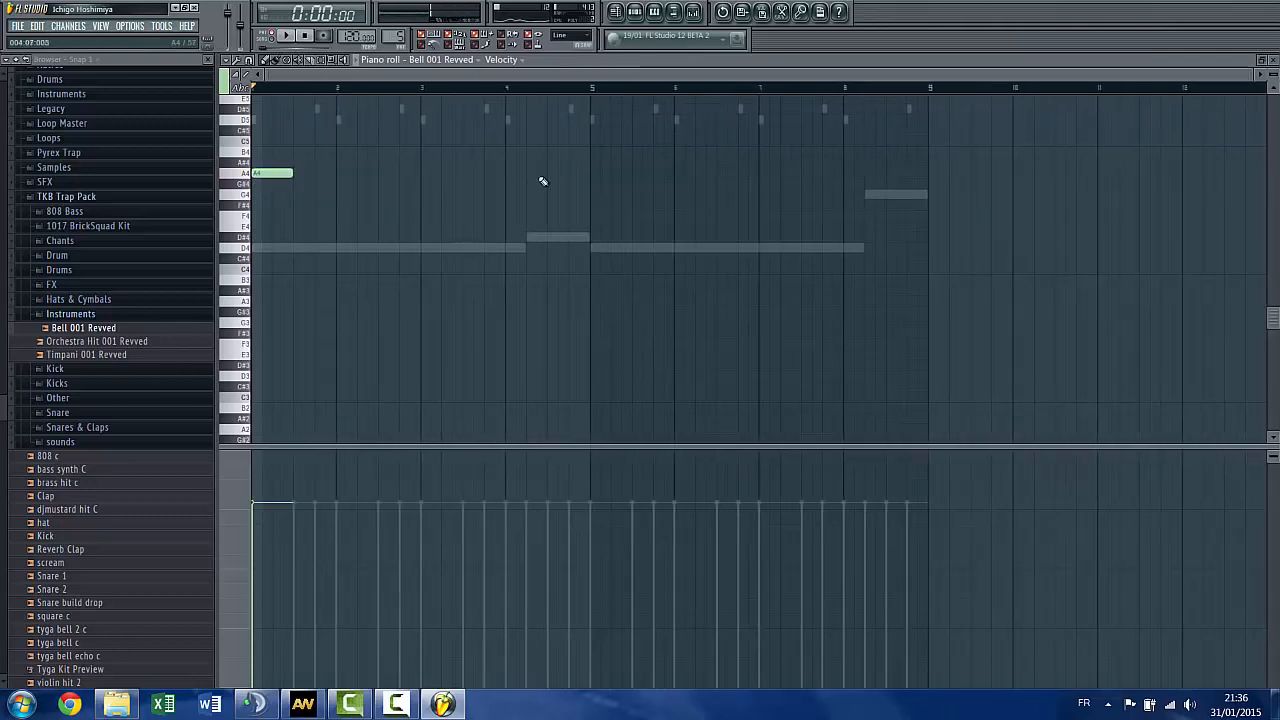
{"action": "scroll", "coordinate": [337, 194], "scroll_direction": "up", "scroll_amount": 3}
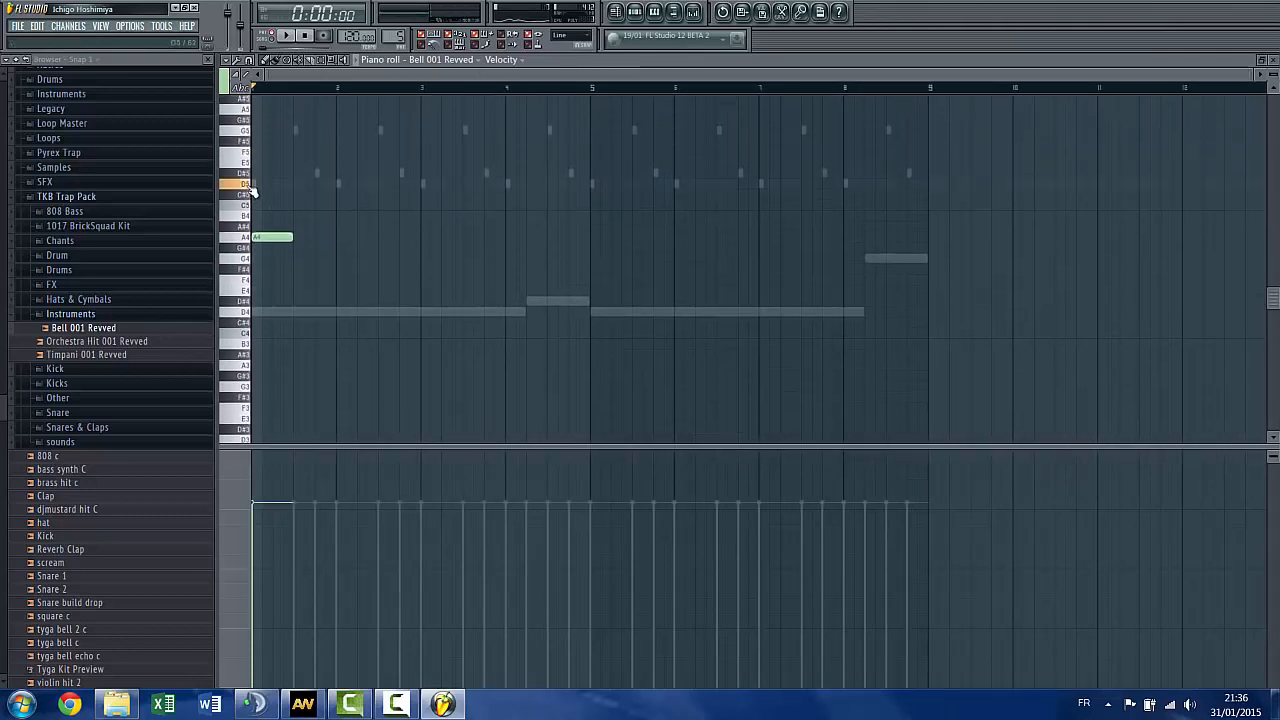
{"action": "left_click", "coordinate": [250, 237]}
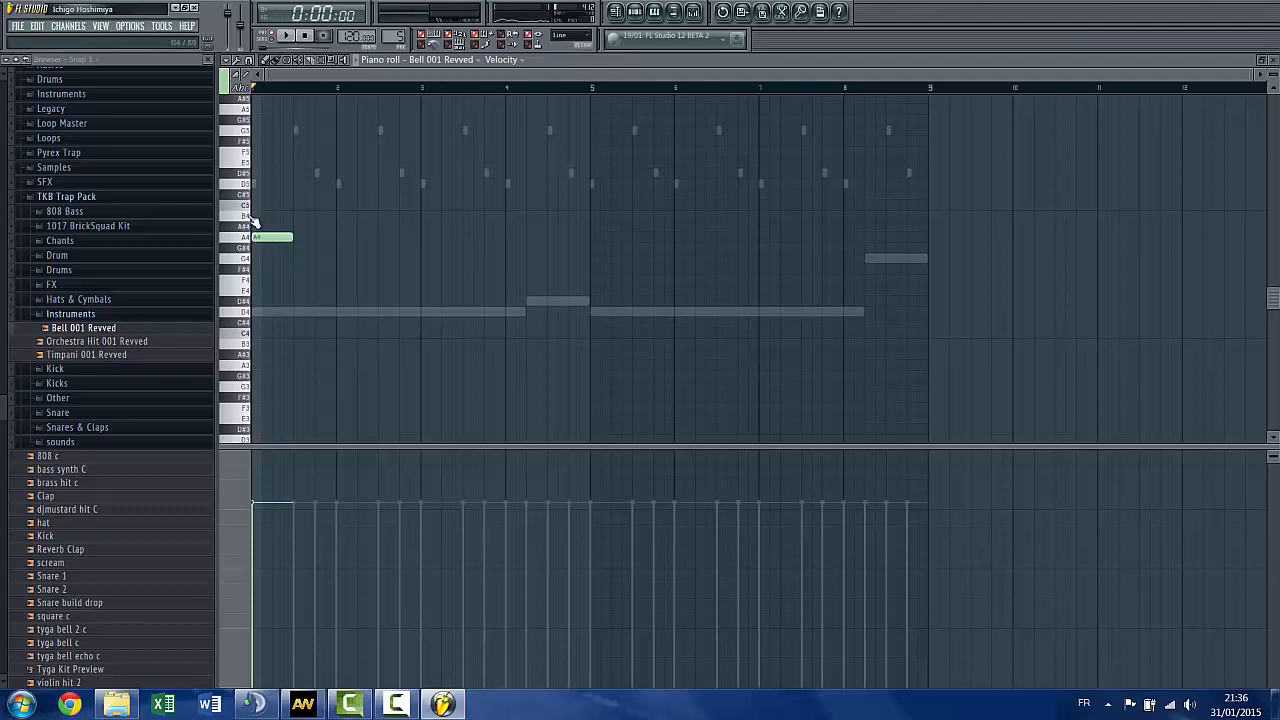
{"action": "left_click", "coordinate": [531, 229]}
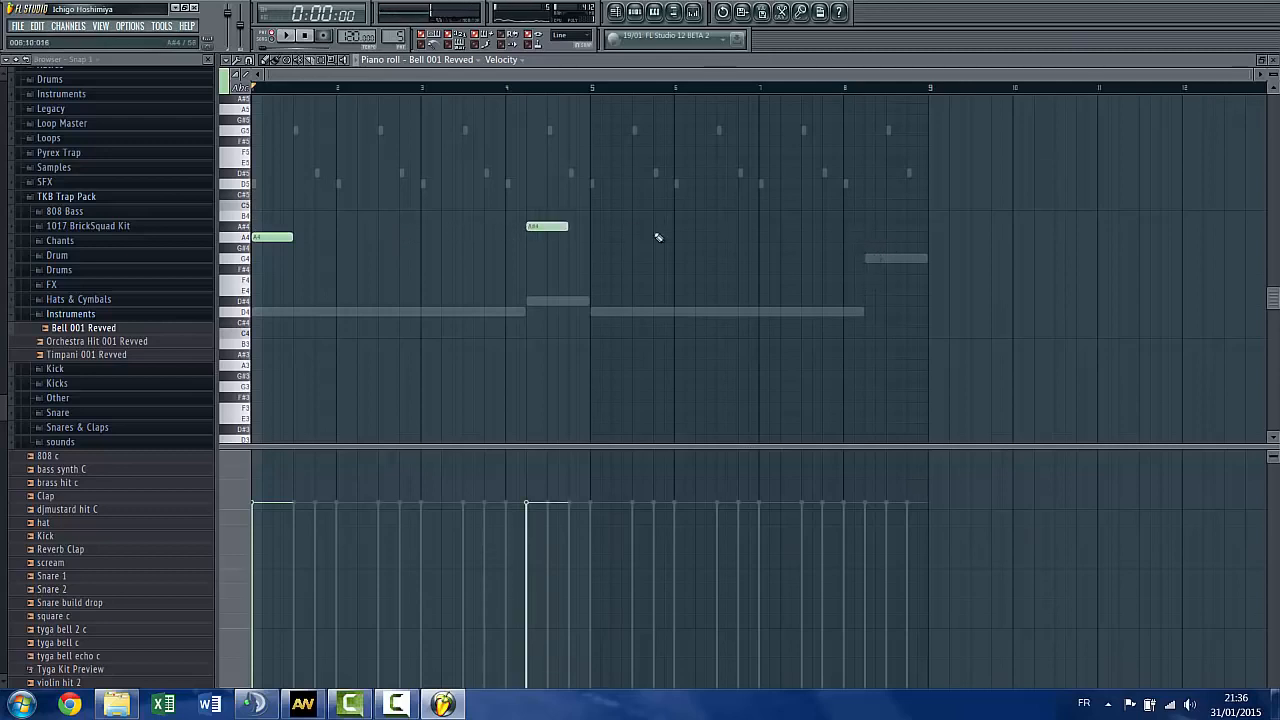
{"action": "left_click", "coordinate": [849, 196]}
Play the pattern with the bell notes, close the piano roll, and reopen it for the Bell 001 Revved channel
{"action": "key", "text": "space"}
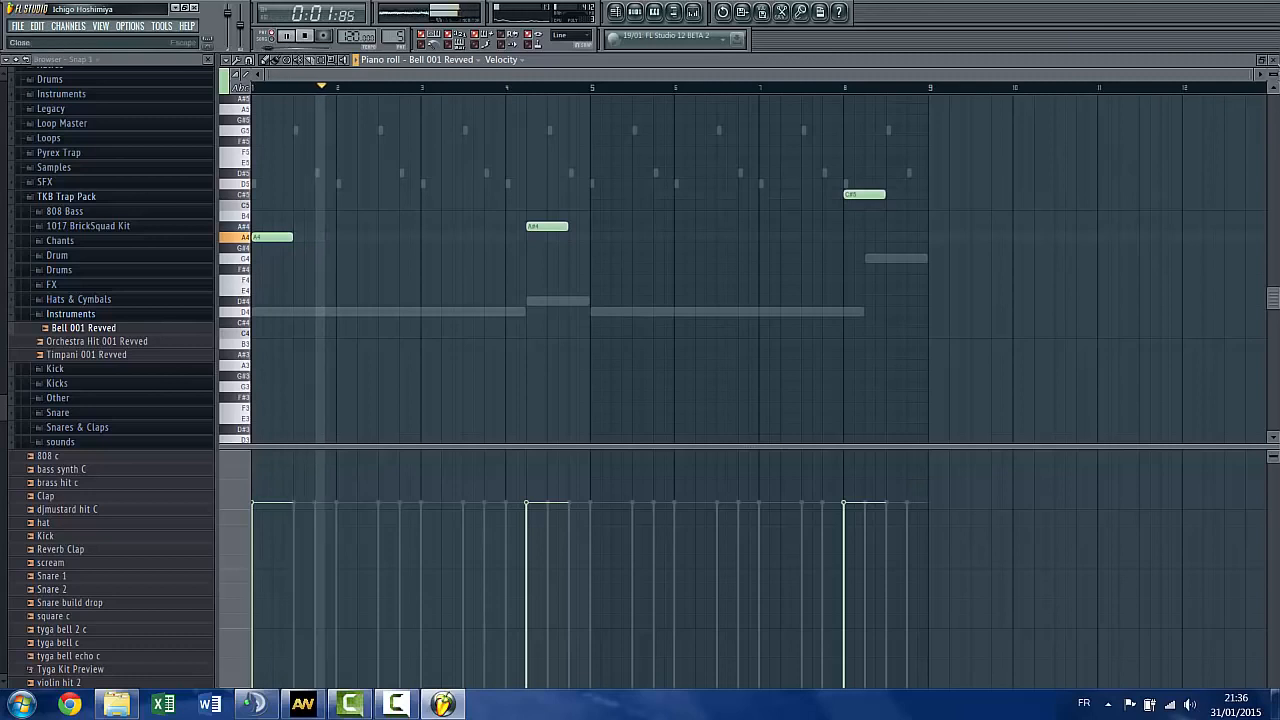
{"action": "key", "text": "F7"}
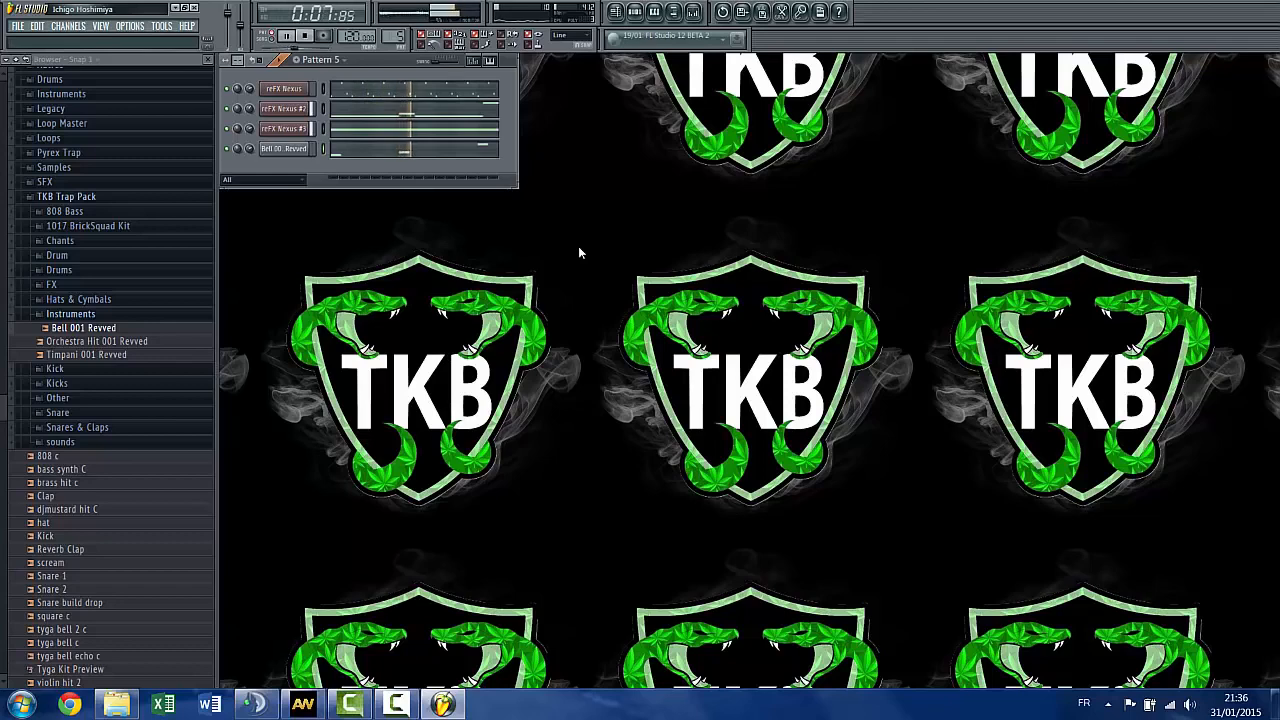
{"action": "left_click", "coordinate": [431, 155]}
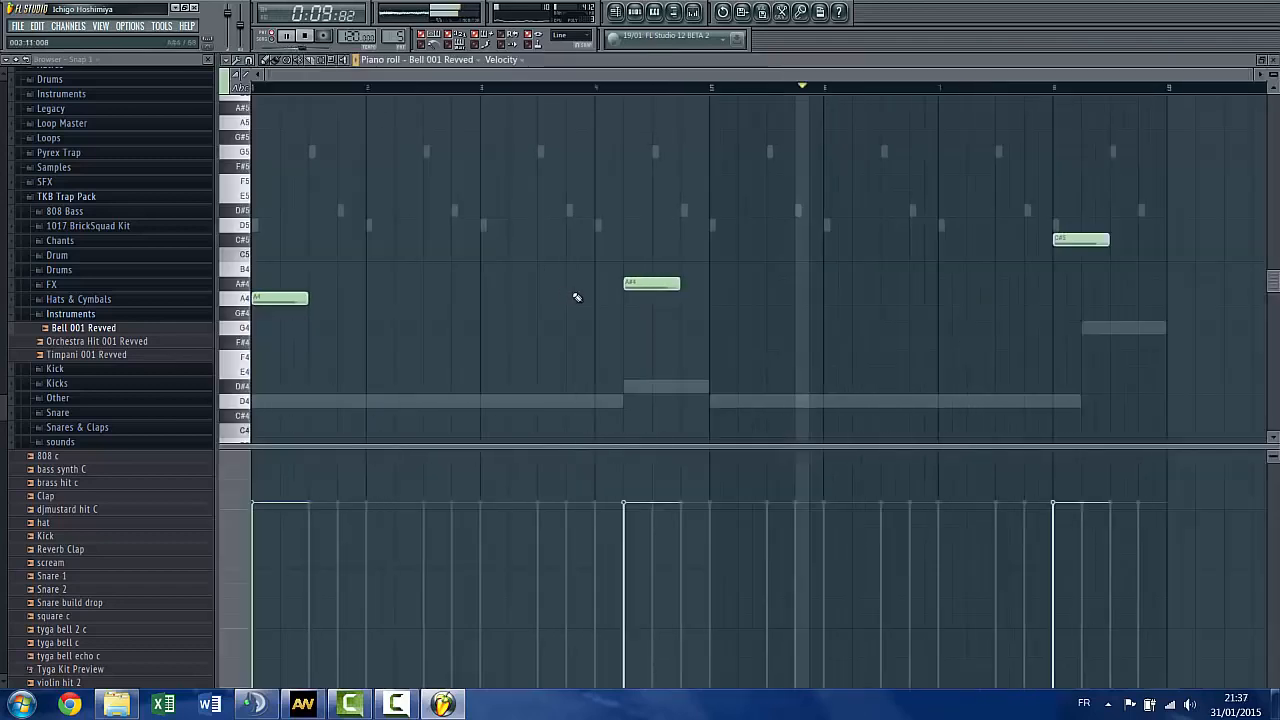
Add a two-beat A4 bell note at bar 5, then close and reopen the Bell 001 Revved piano roll
{"action": "left_click", "coordinate": [600, 297]}
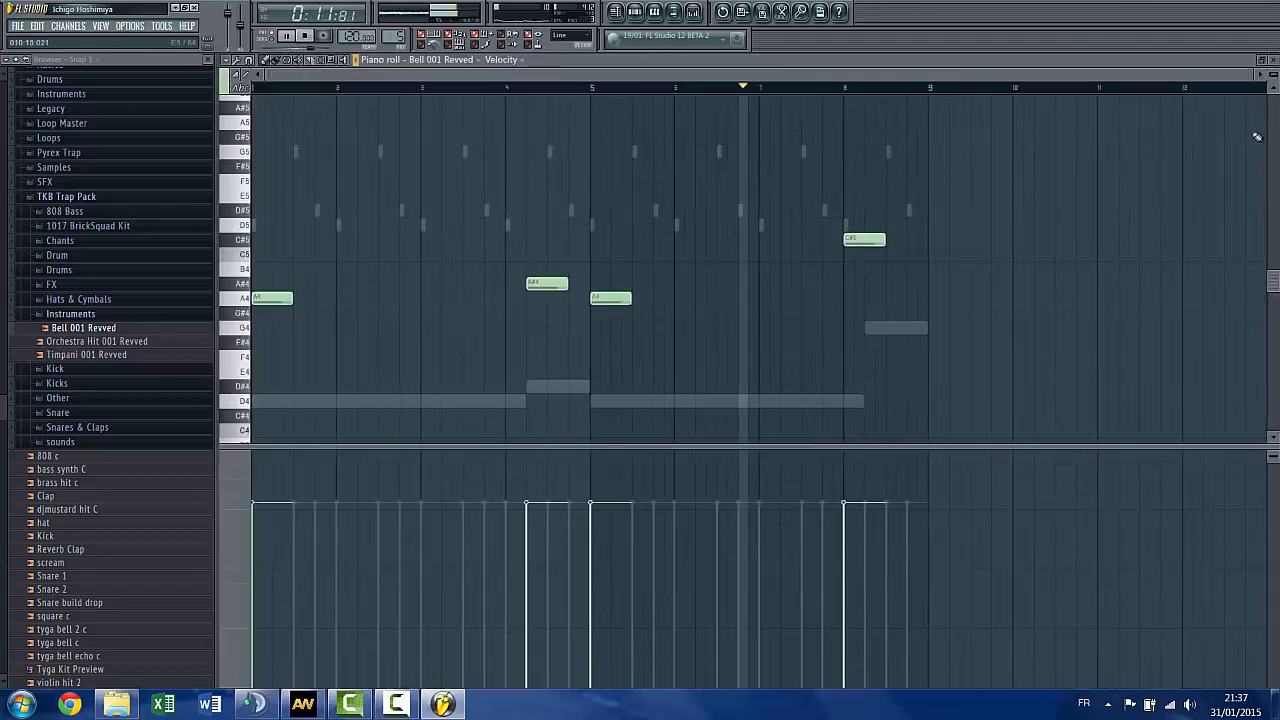
{"action": "key", "text": "F7"}
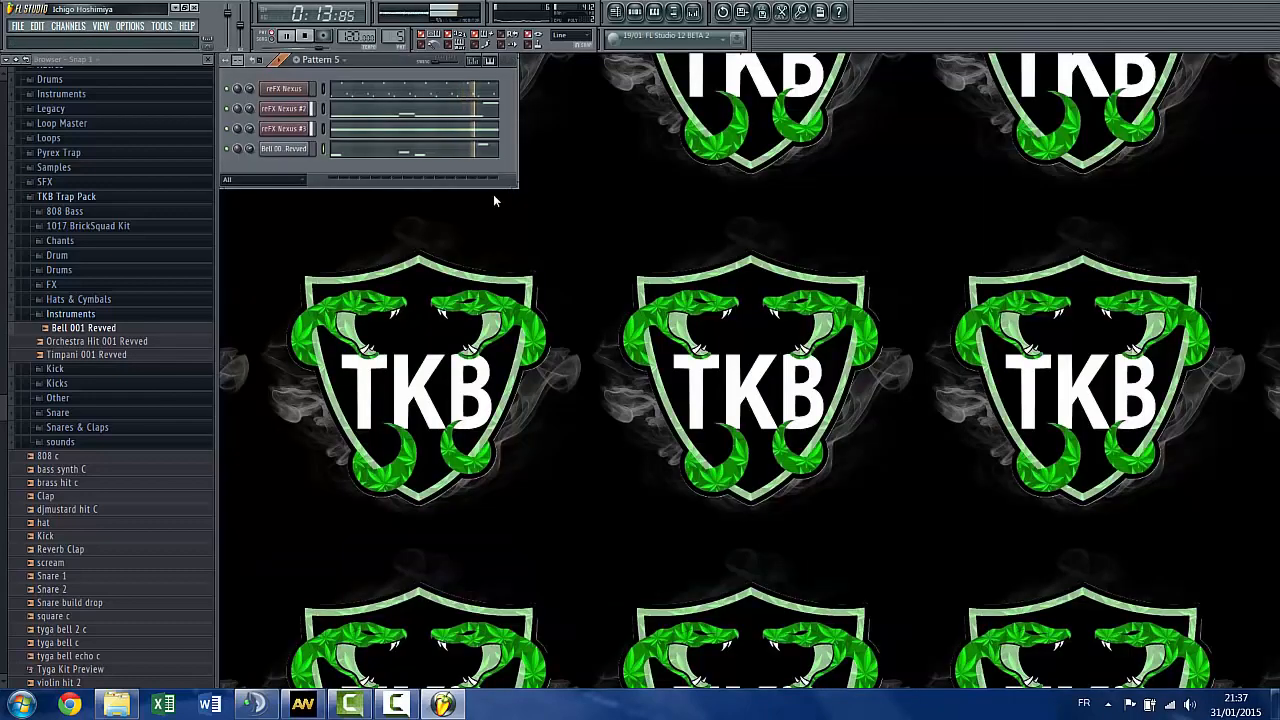
{"action": "left_click", "coordinate": [488, 150]}
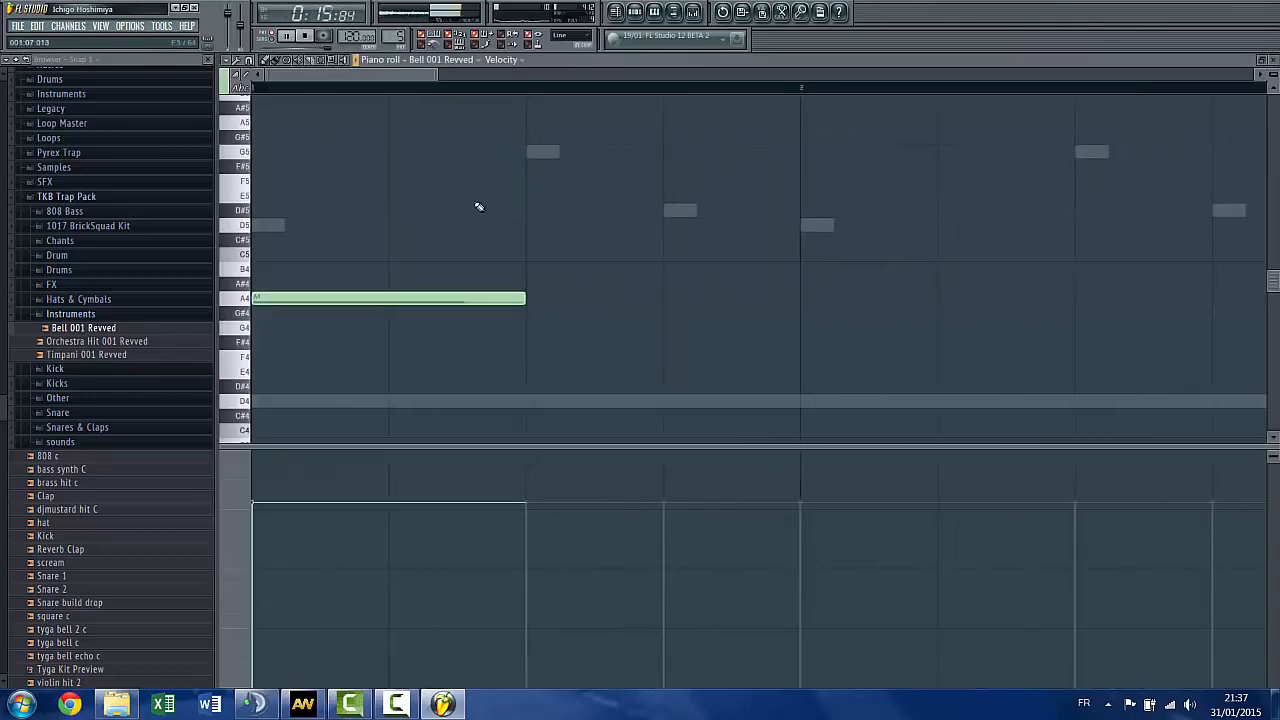
Move the bar 8 bell note to beat 2 and raise it to D5, then close the piano roll and stop playback
{"action": "left_click_drag", "start_coordinate": [850, 241], "coordinate": [869, 243]}
{"action": "scroll", "coordinate": [868, 260], "scroll_direction": "up", "scroll_amount": 1}
{"action": "scroll", "coordinate": [872, 258], "scroll_direction": "up", "scroll_amount": 2}
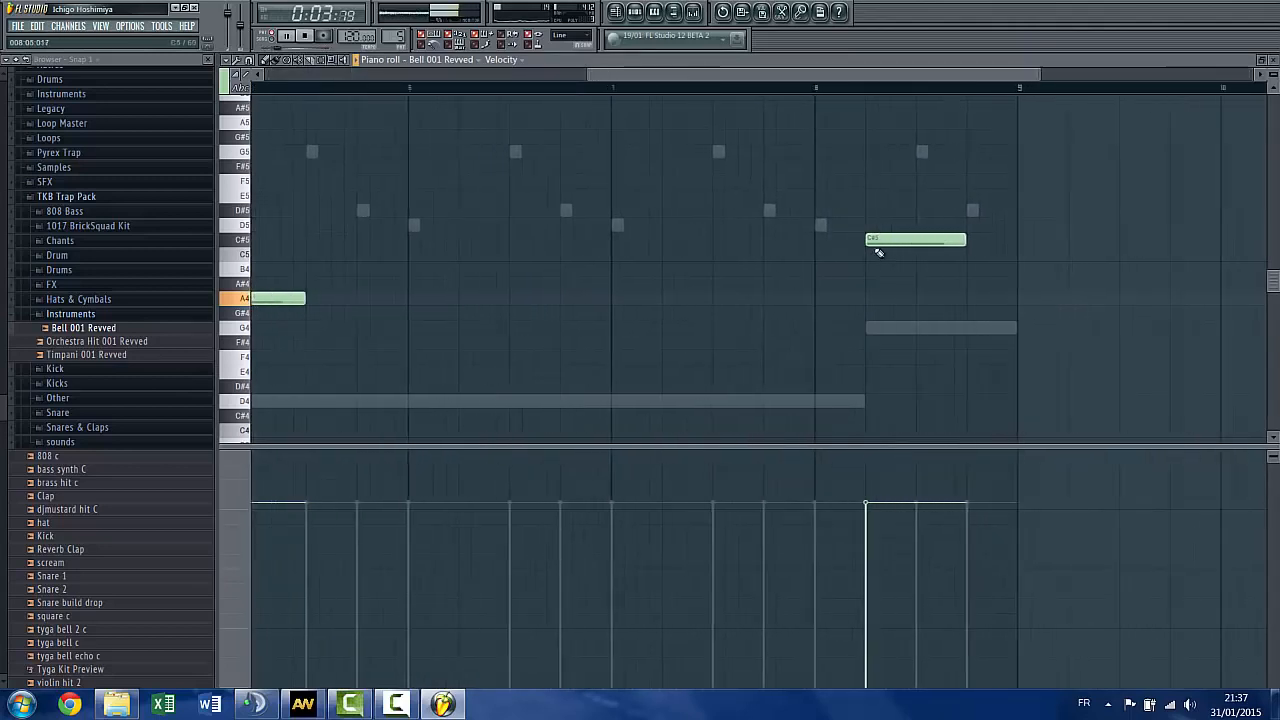
{"action": "scroll", "coordinate": [876, 252], "scroll_direction": "down", "scroll_amount": 1}
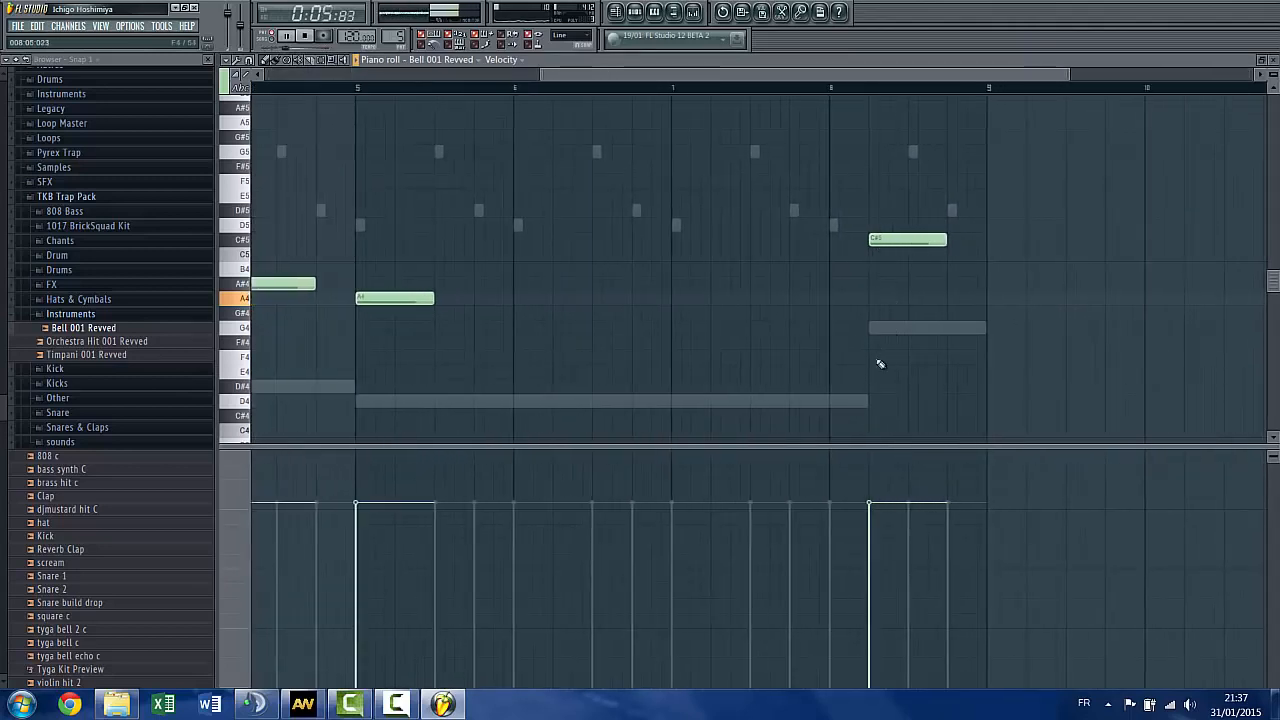
{"action": "left_click_drag", "start_coordinate": [889, 240], "coordinate": [889, 225]}
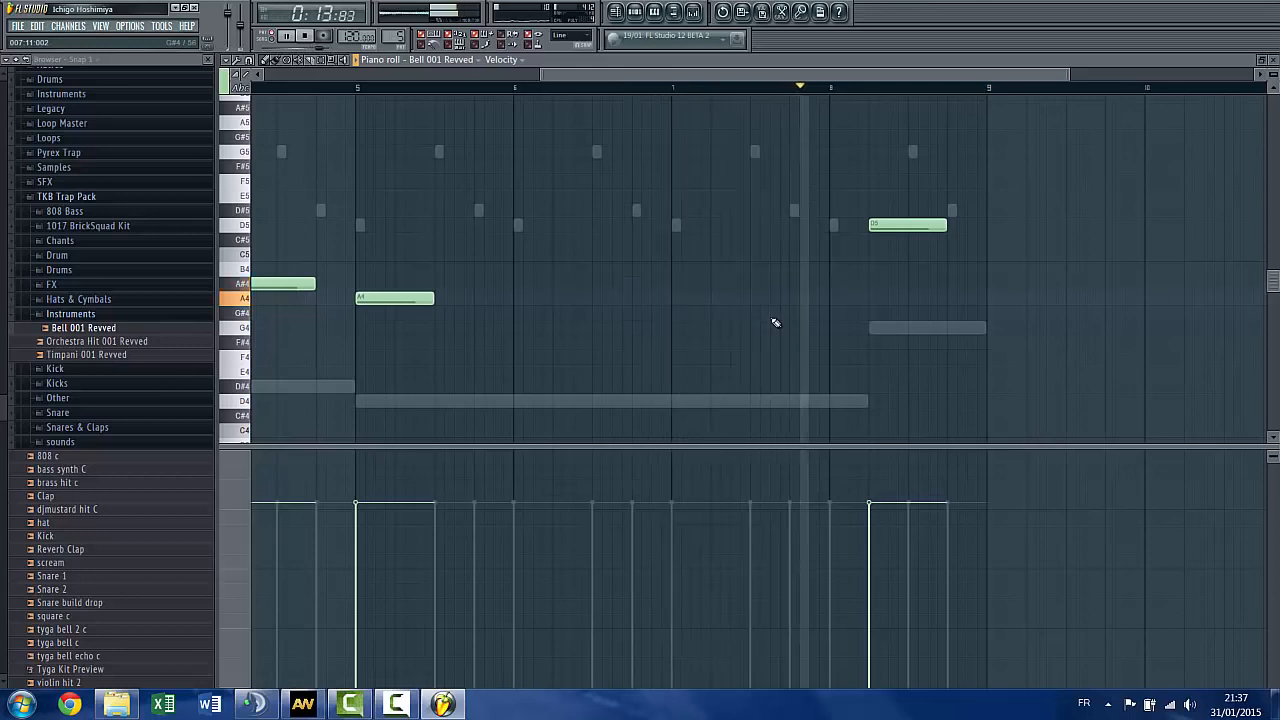
{"action": "key", "text": "Escape"}
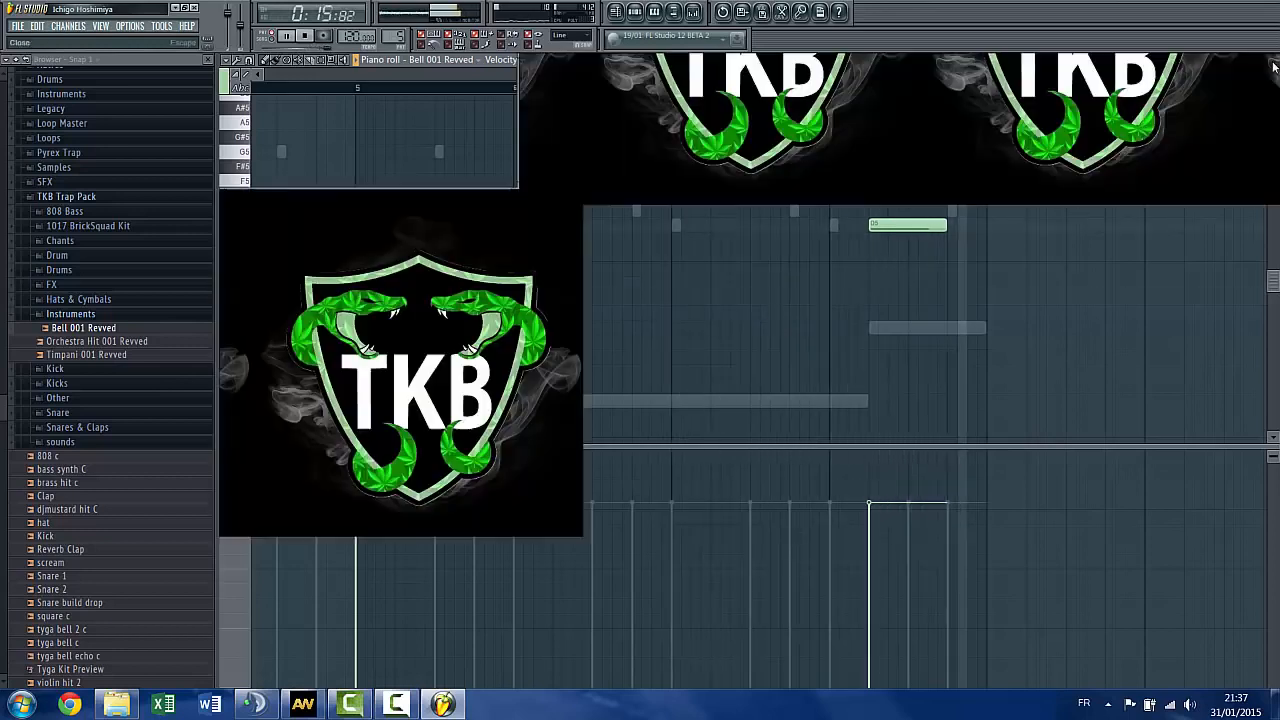
{"action": "key", "text": "space"}
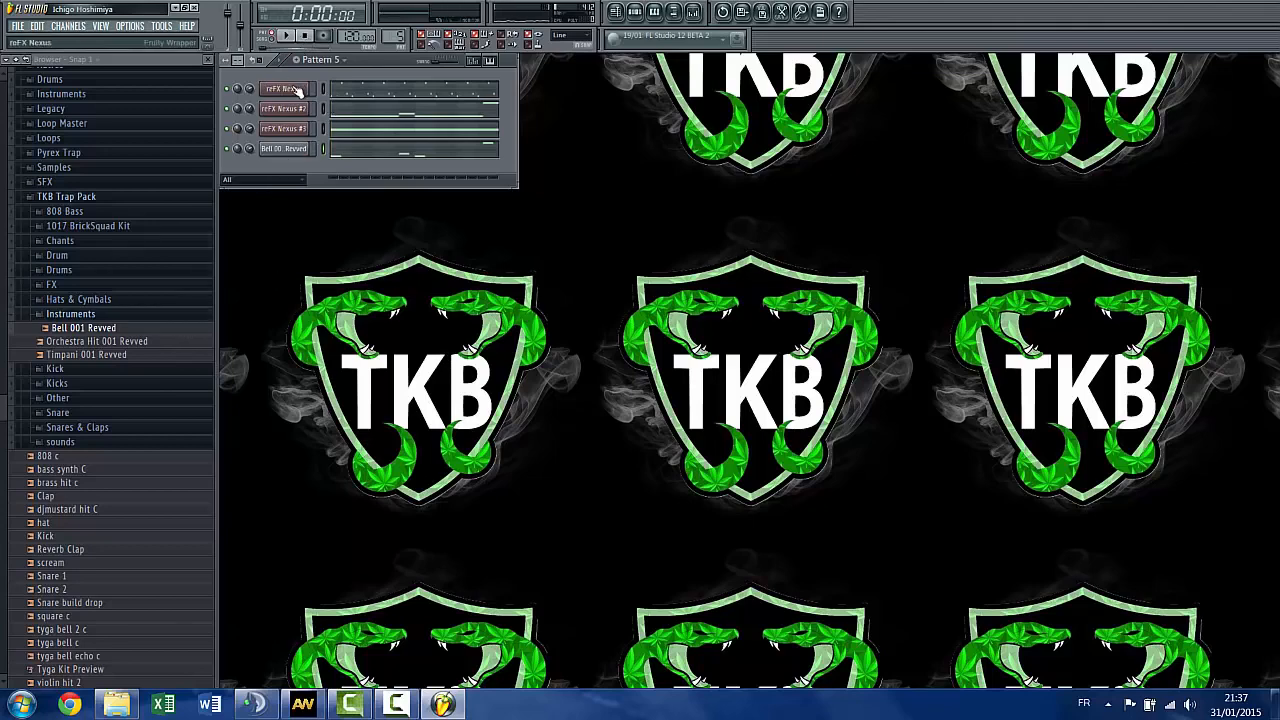
Add the Kick and hat samples from the TKB Trap Pack as new channels
{"action": "right_click", "coordinate": [297, 90]}
{"action": "left_click", "coordinate": [105, 299]}
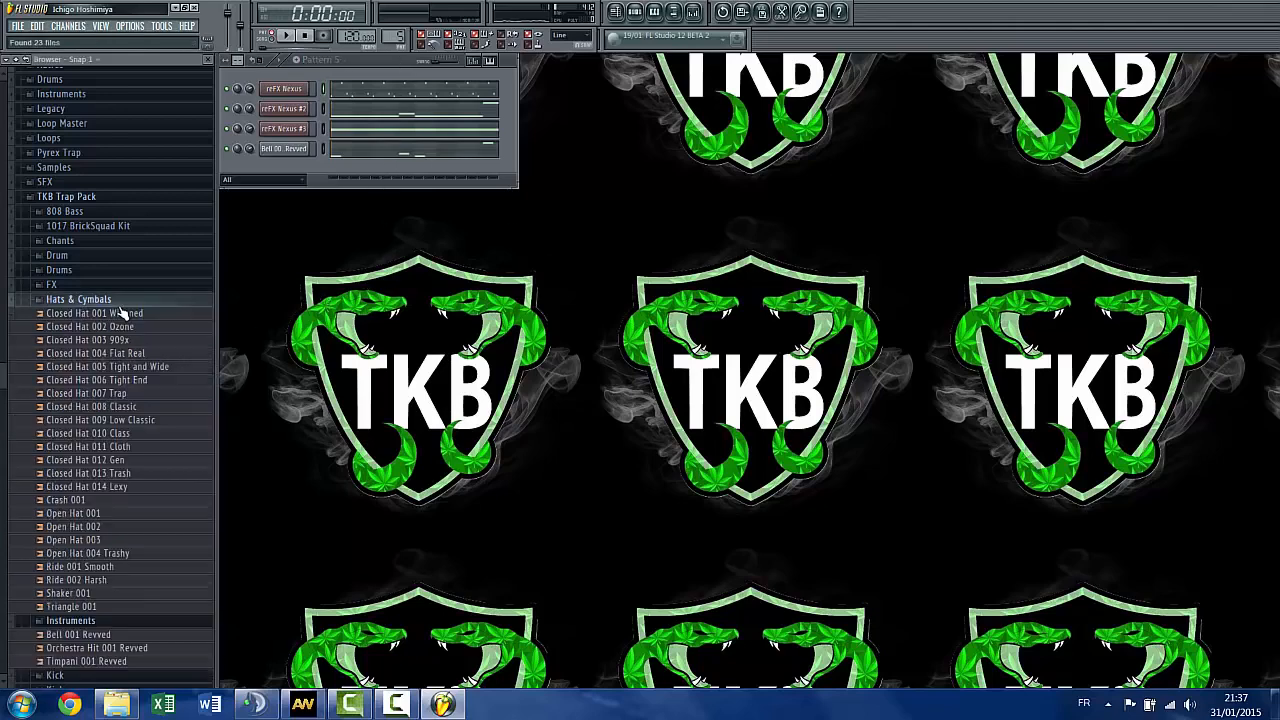
{"action": "left_click", "coordinate": [110, 300]}
{"action": "left_click", "coordinate": [112, 314]}
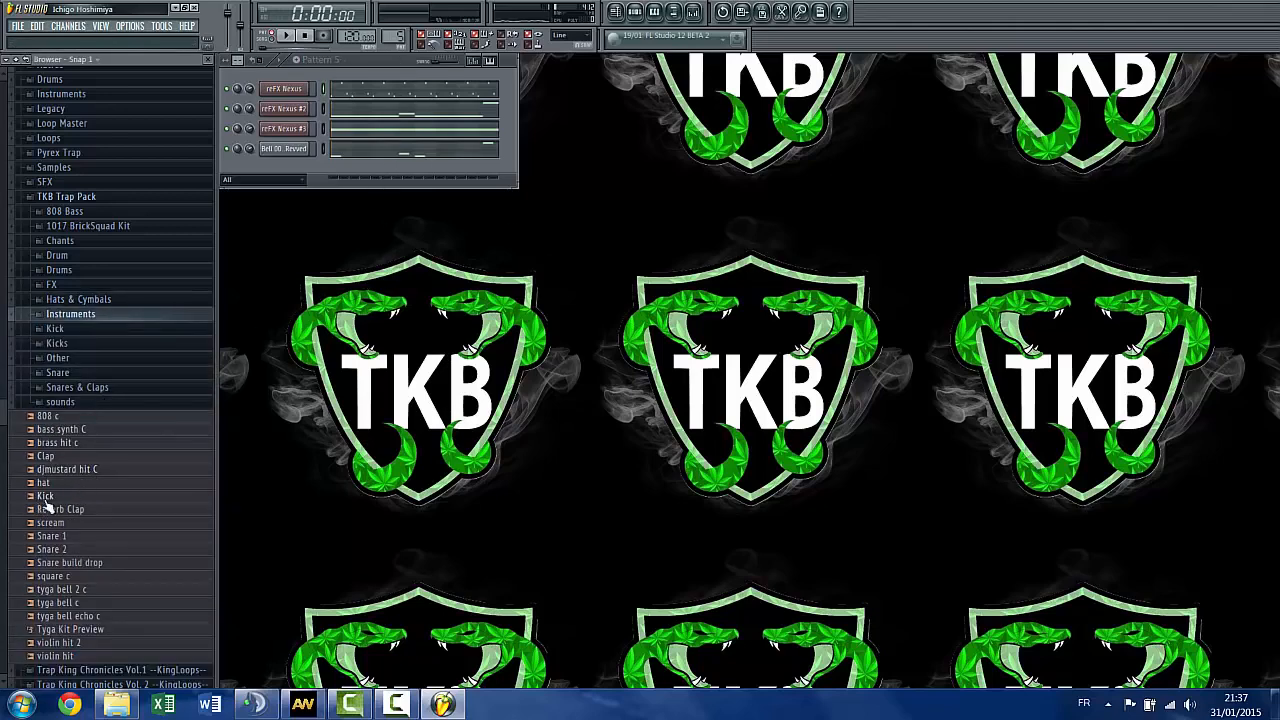
{"action": "left_click_drag", "start_coordinate": [47, 500], "coordinate": [275, 185]}
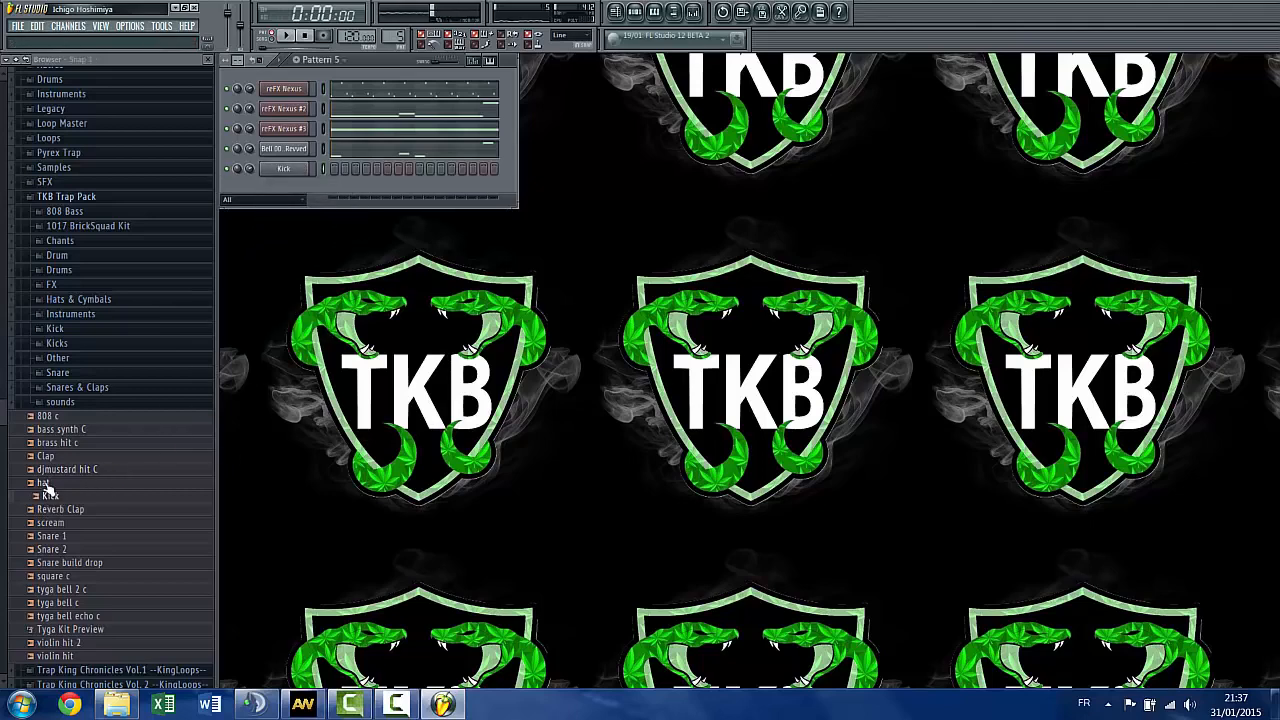
{"action": "left_click_drag", "start_coordinate": [45, 484], "coordinate": [285, 188]}
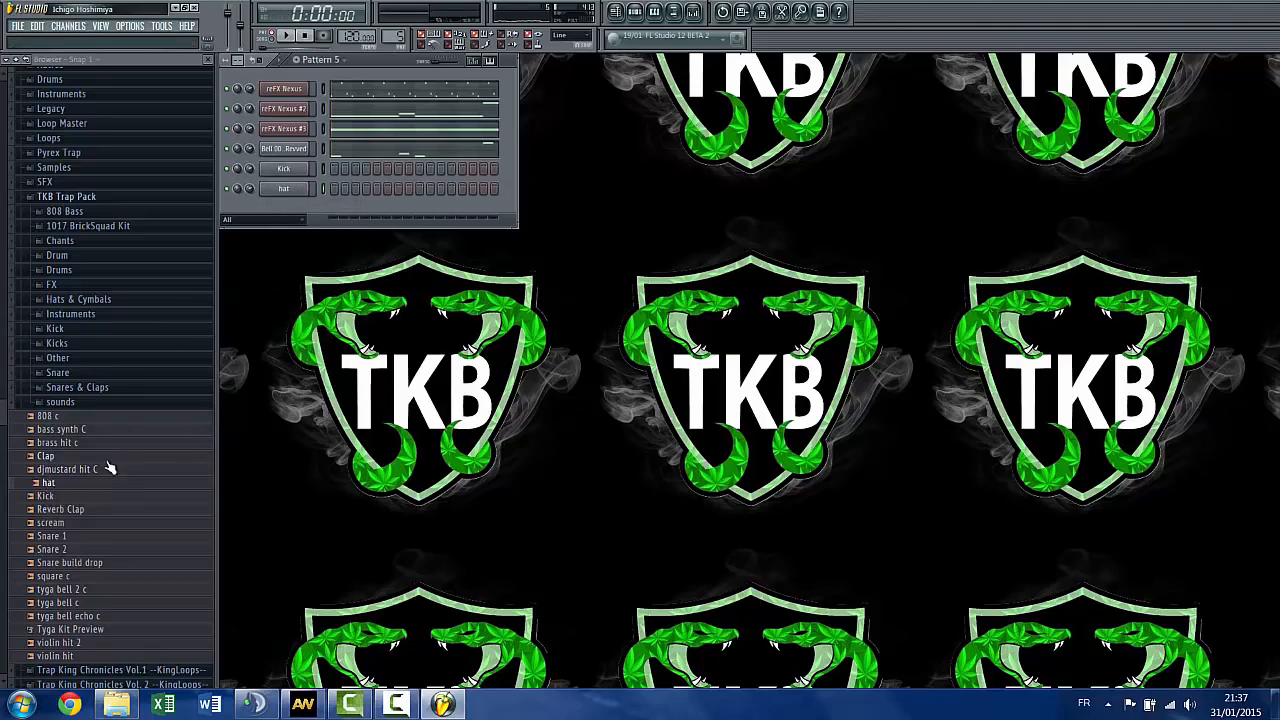
Audition Clap 011, 010, 009 and 008 in the TKB Trap Pack's Snares & Claps folder, then collapse the folder
{"action": "left_click", "coordinate": [85, 387]}
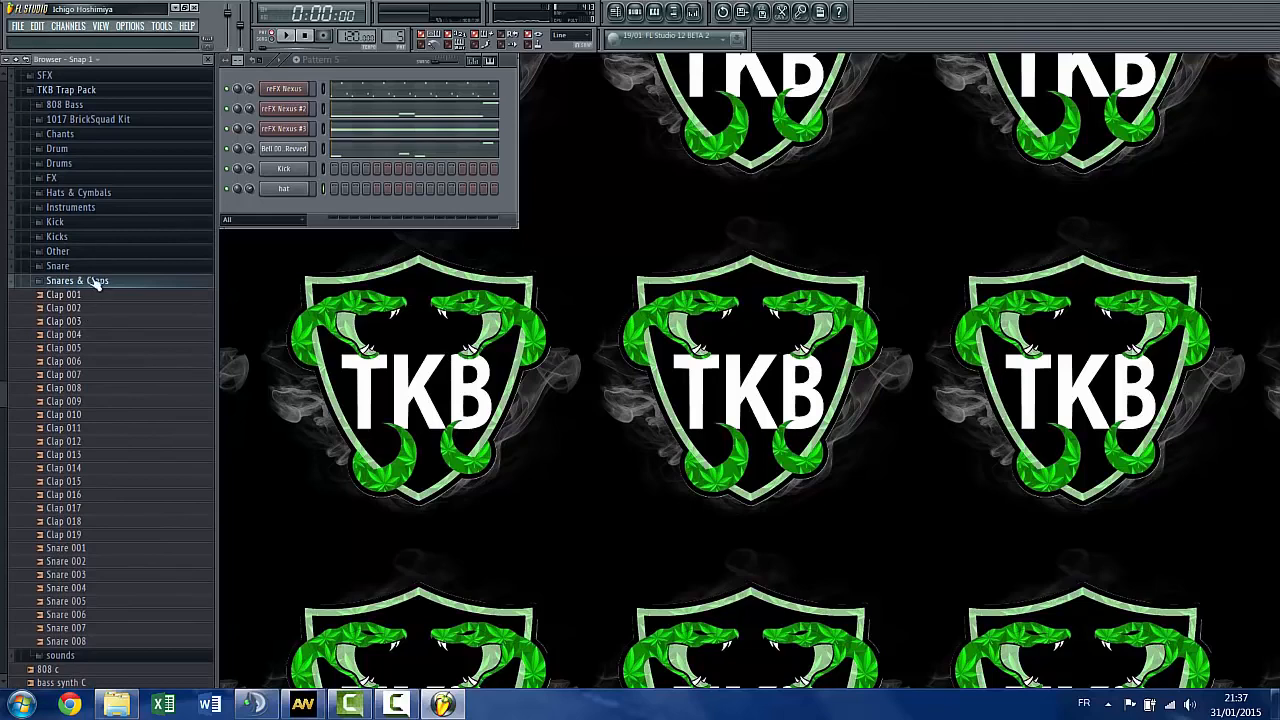
{"action": "left_click", "coordinate": [95, 284]}
{"action": "scroll", "coordinate": [80, 210], "scroll_direction": "up", "scroll_amount": 3}
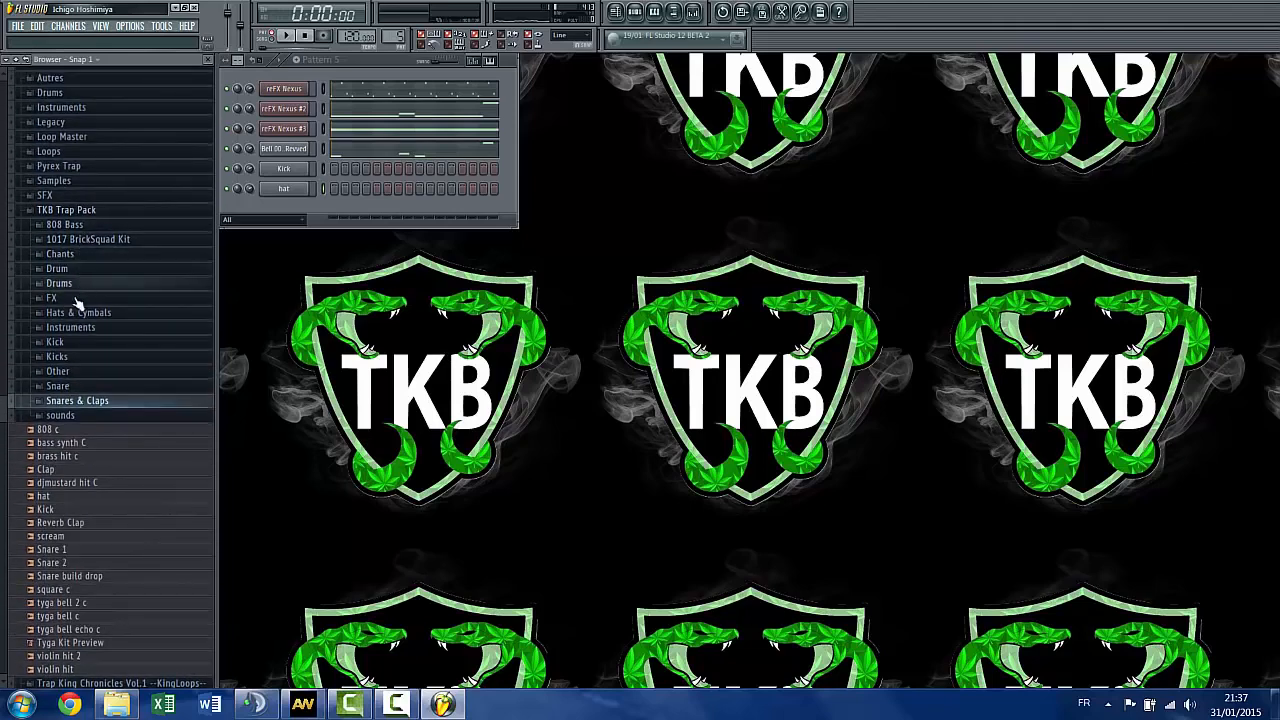
{"action": "left_click", "coordinate": [75, 400]}
{"action": "left_click", "coordinate": [87, 428]}
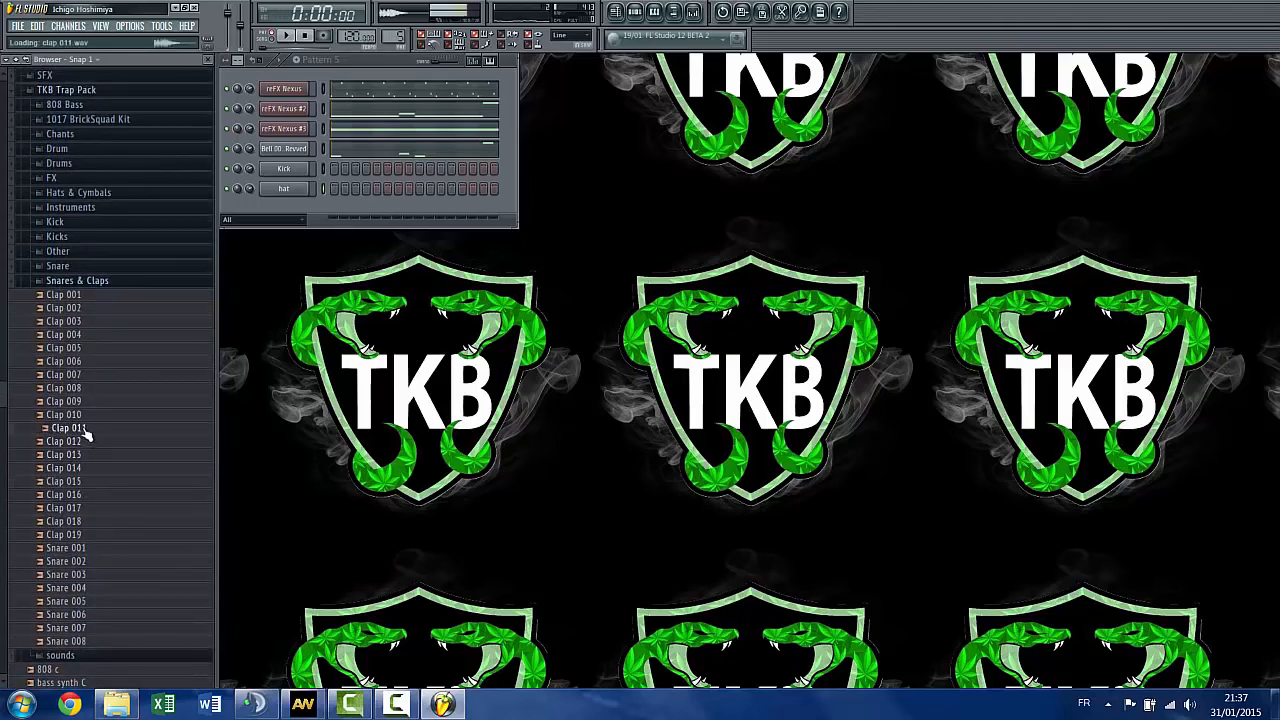
{"action": "left_click", "coordinate": [85, 417]}
{"action": "left_click", "coordinate": [82, 401]}
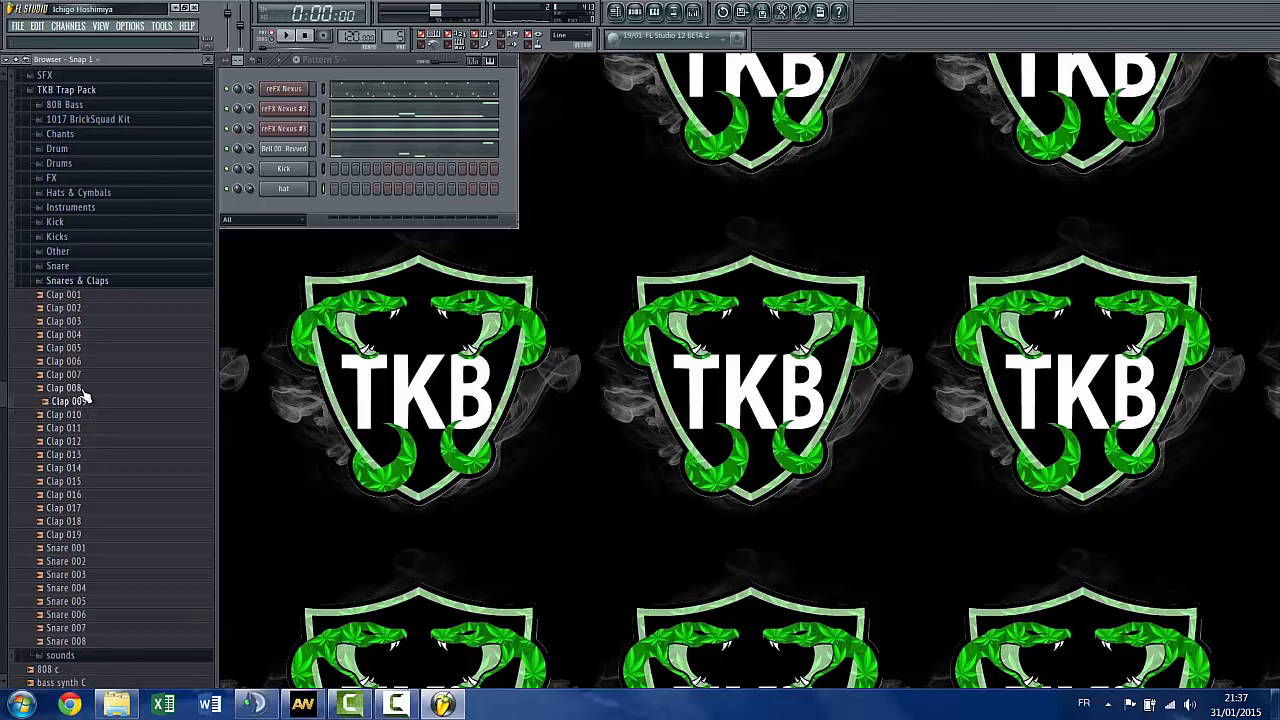
{"action": "left_click", "coordinate": [85, 389]}
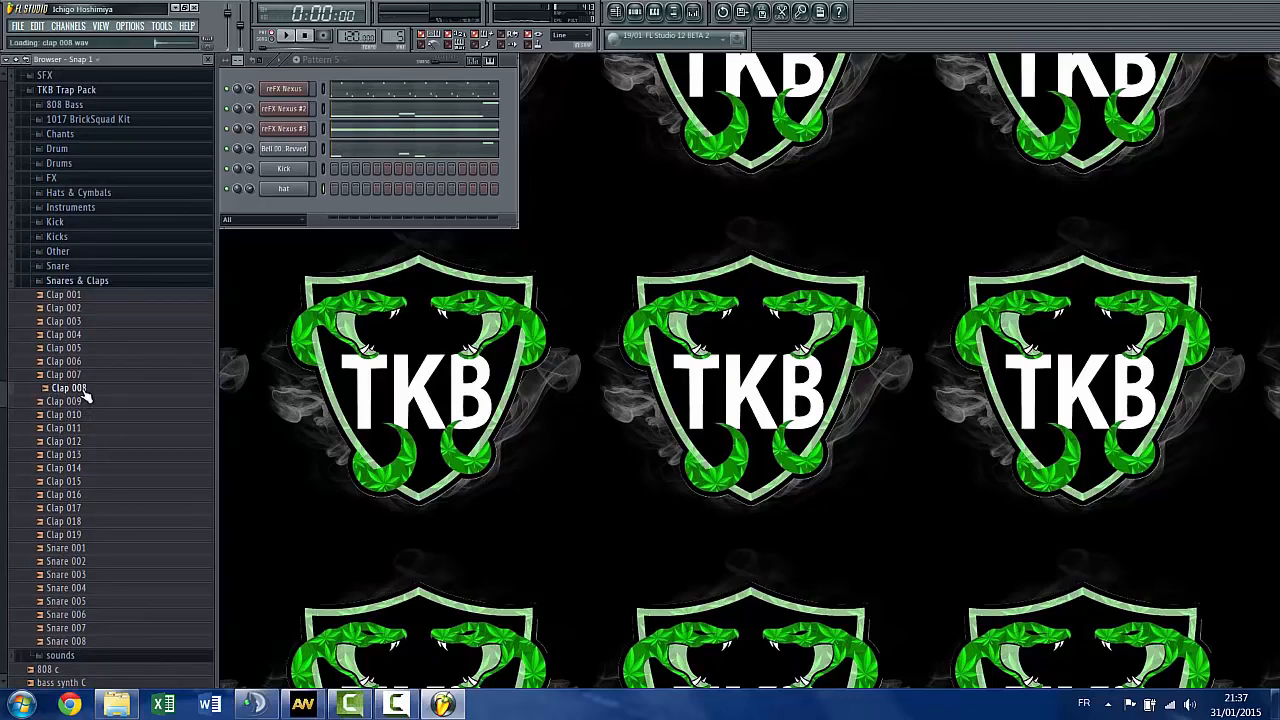
{"action": "left_click", "coordinate": [82, 281]}
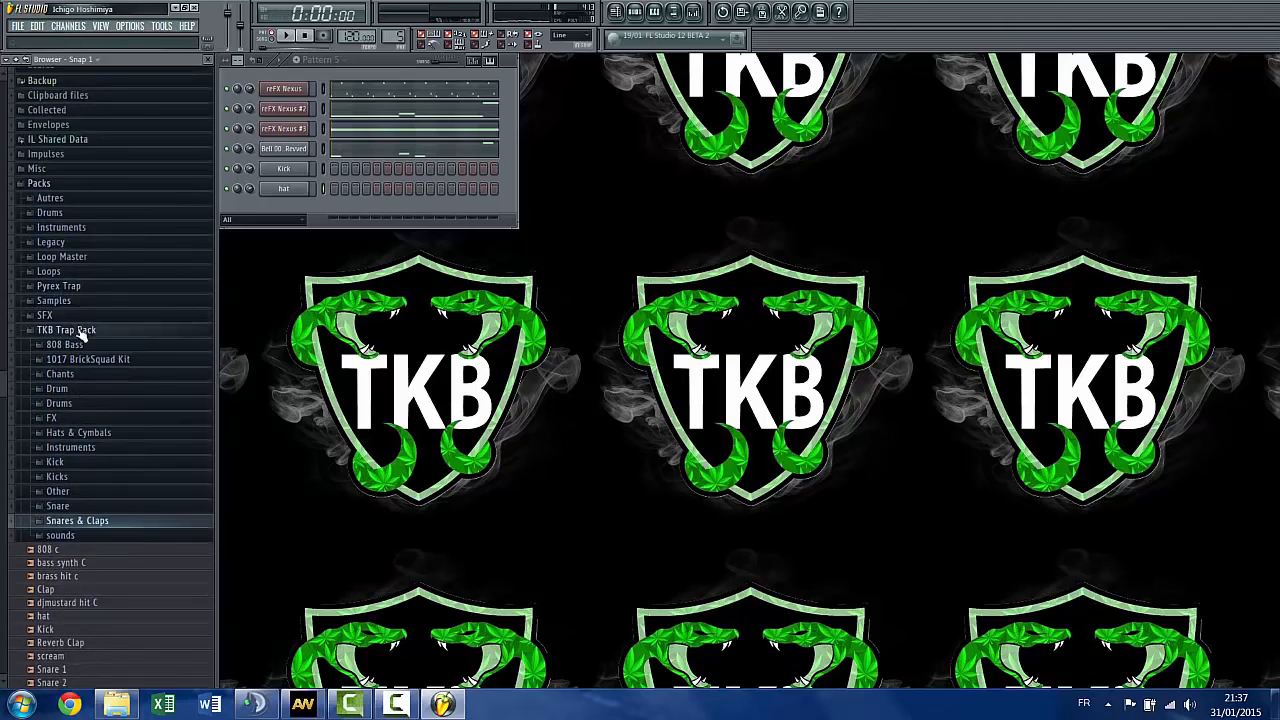
Audition Snare (2), (7), (12) and (13) in the 1017 BrickSquad Kit's Snares folder
{"action": "left_click", "coordinate": [95, 360]}
{"action": "left_click", "coordinate": [89, 476]}
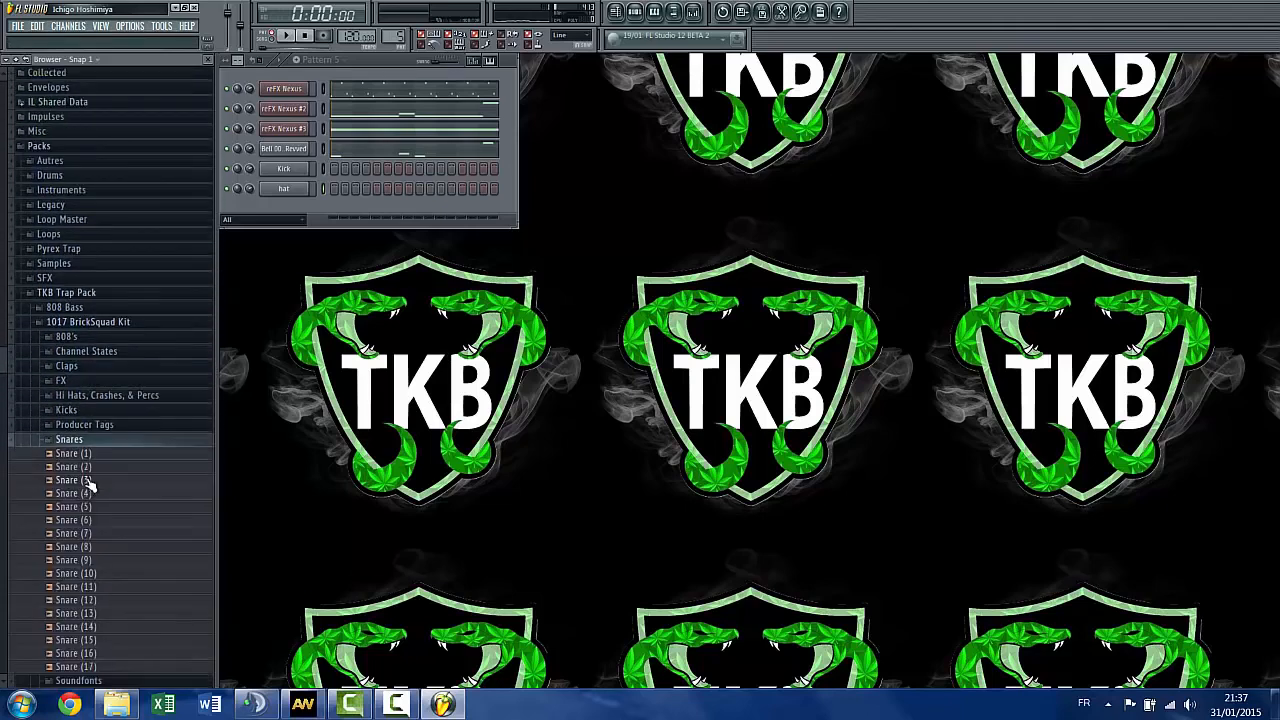
{"action": "left_click", "coordinate": [86, 468]}
{"action": "left_click", "coordinate": [88, 509]}
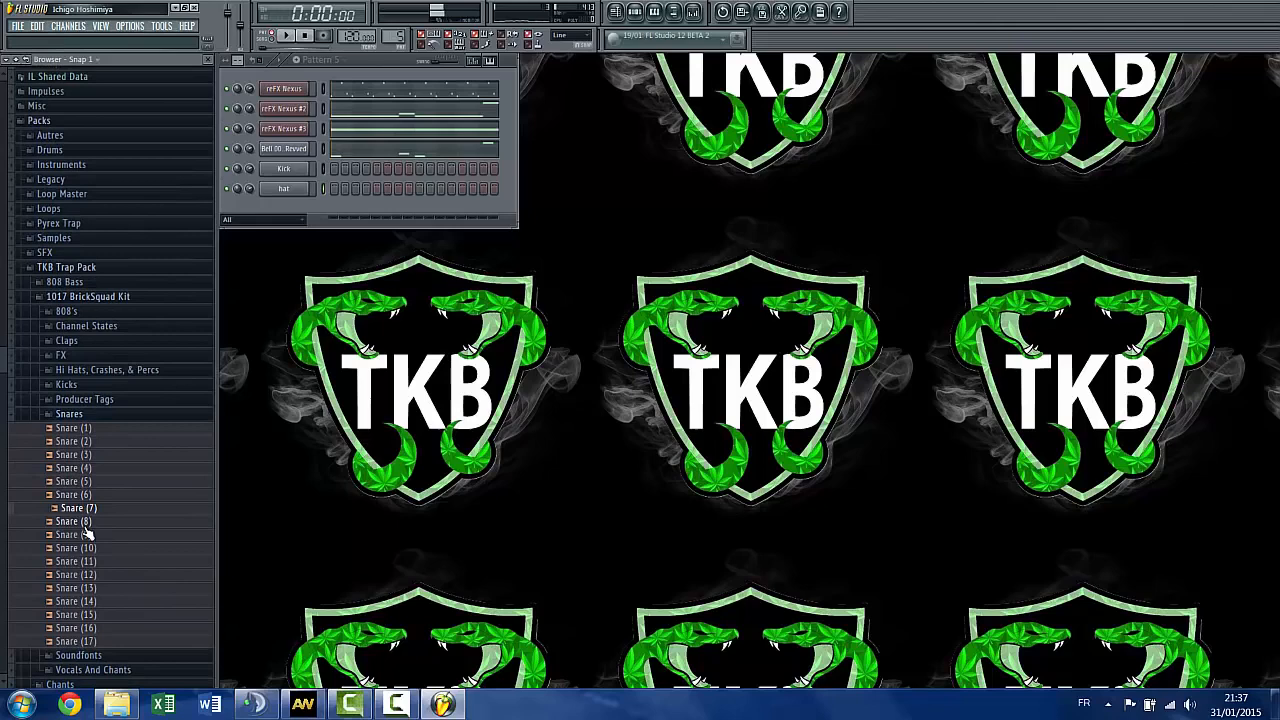
{"action": "left_click", "coordinate": [95, 576]}
{"action": "left_click", "coordinate": [94, 589]}
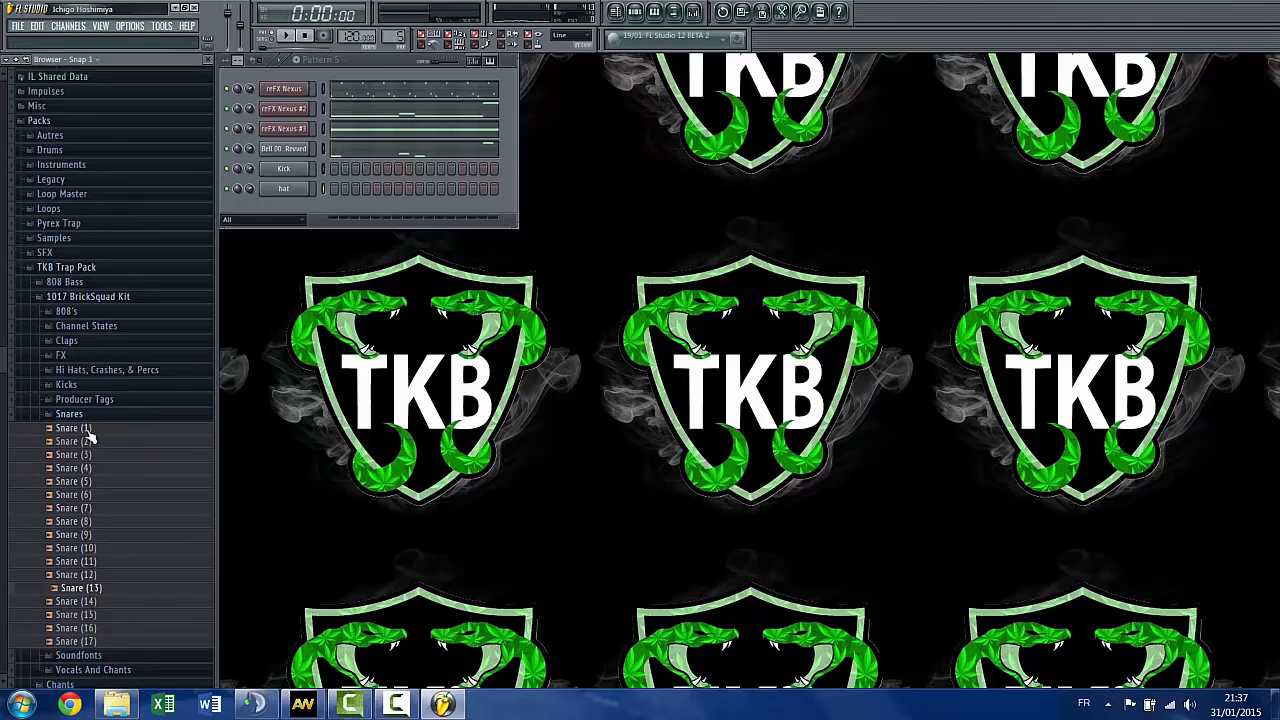
{"action": "left_click", "coordinate": [88, 415]}
Add Clap (13) from the 1017 BrickSquad Kit's Claps folder as a new channel
{"action": "left_click", "coordinate": [66, 341]}
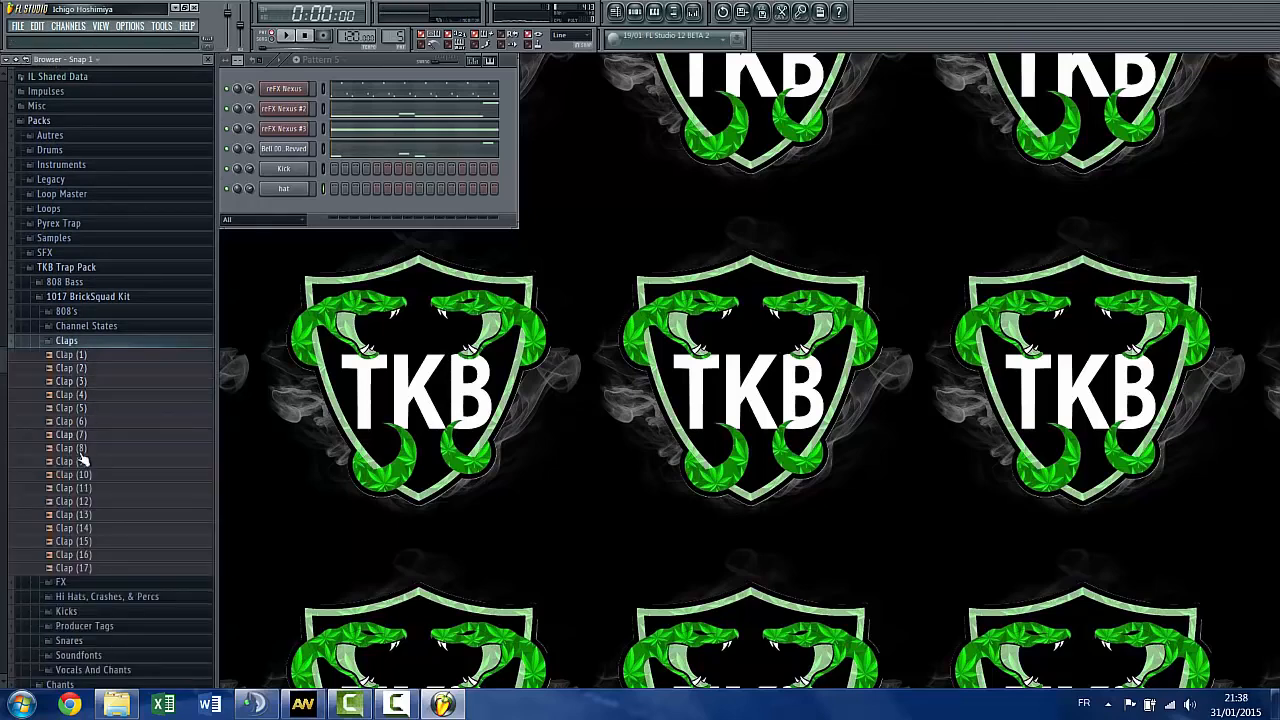
{"action": "left_click_drag", "start_coordinate": [80, 515], "coordinate": [284, 208]}
{"action": "left_click", "coordinate": [100, 344]}
Reopen the BrickSquad Snares folder, audition Snare (5) and Snare (7), and collapse it
{"action": "left_click", "coordinate": [72, 413]}
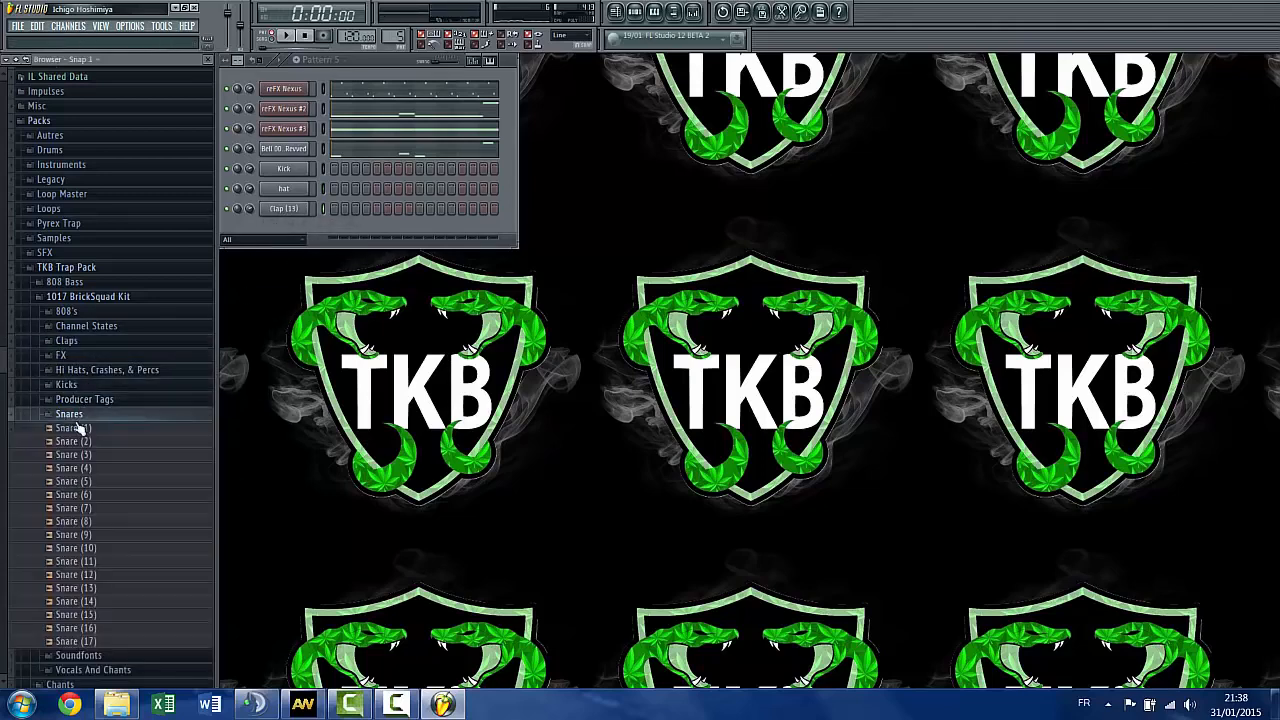
{"action": "left_click", "coordinate": [72, 481]}
{"action": "mouse_move", "coordinate": [96, 508]}
{"action": "left_mouse_down"}
{"action": "mouse_move", "coordinate": [260, 330]}
{"action": "mouse_move", "coordinate": [100, 500]}
{"action": "left_mouse_up"}
{"action": "left_click", "coordinate": [100, 416]}
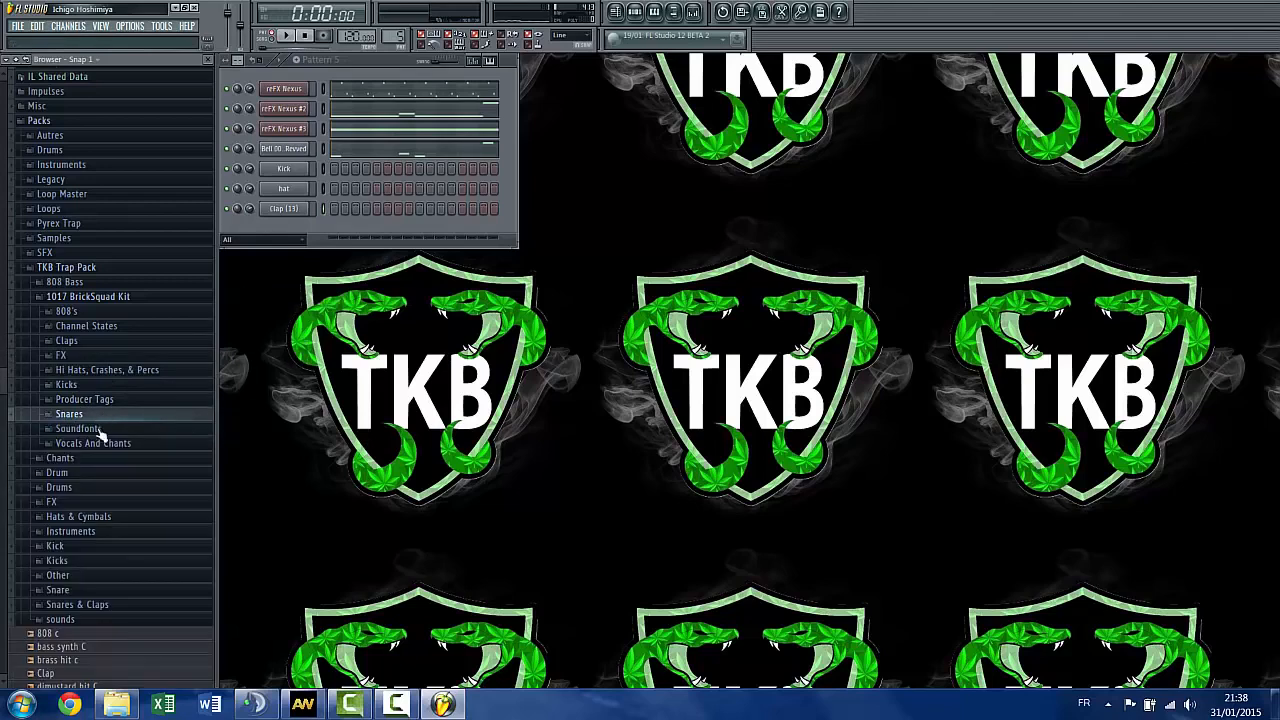
Add Trapaholic Snare (8) from the TKB Trap Pack's Drum folder as a new channel
{"action": "scroll", "coordinate": [100, 436], "scroll_direction": "down", "scroll_amount": 2}
{"action": "left_click", "coordinate": [80, 408]}
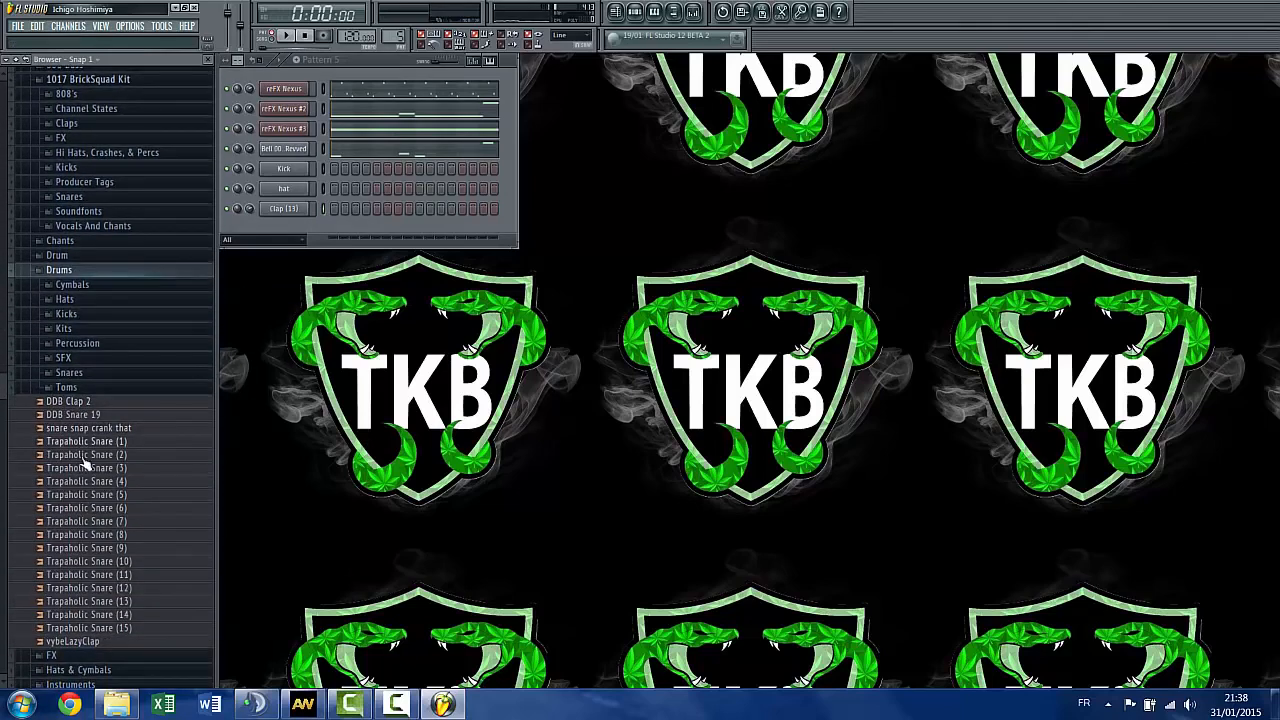
{"action": "left_click", "coordinate": [80, 255]}
{"action": "left_click_drag", "start_coordinate": [88, 515], "coordinate": [291, 232]}
In the Clap (13) piano roll, place a short C5 note on beat 3 of each of the eight bars
{"action": "right_click", "coordinate": [298, 210]}
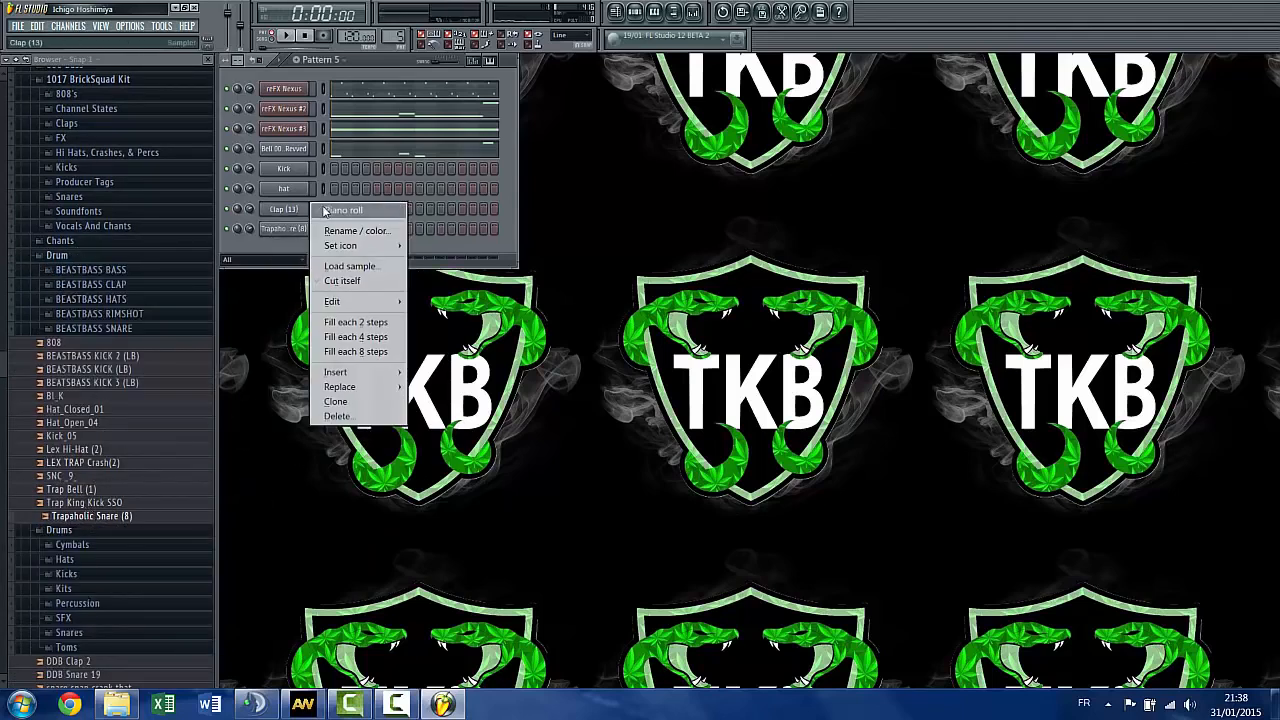
{"action": "left_click", "coordinate": [334, 212]}
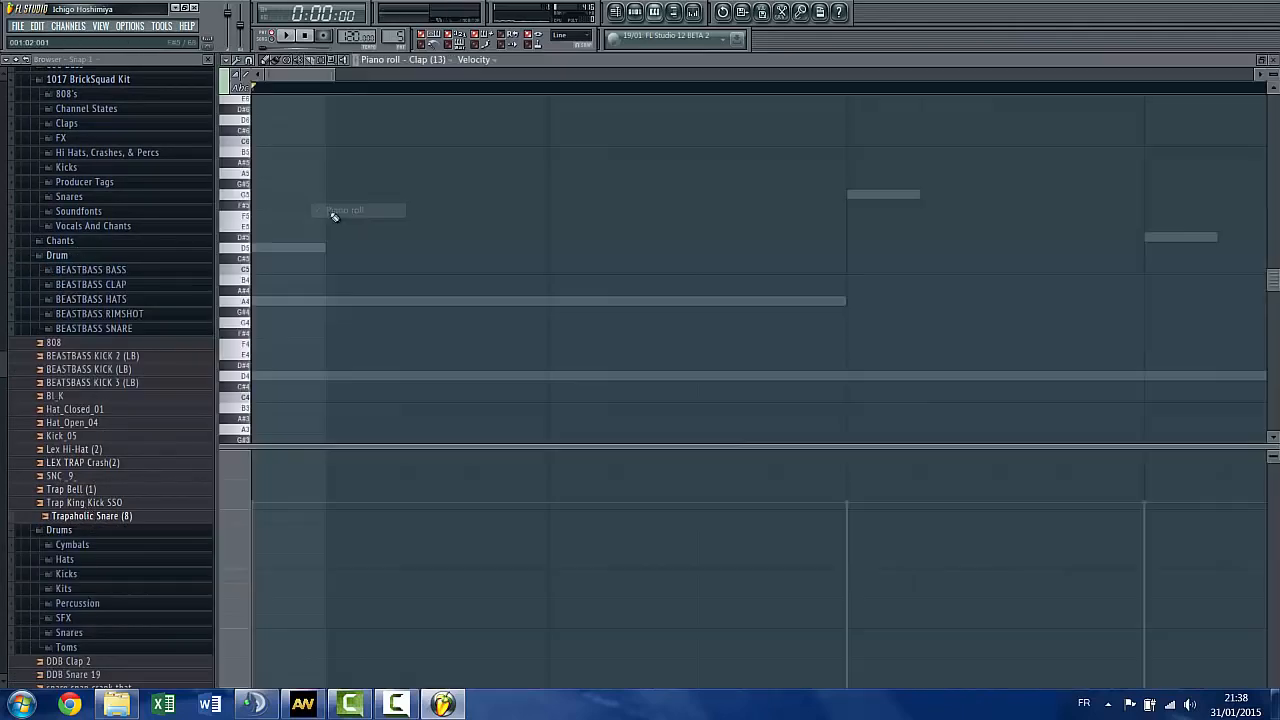
{"action": "left_click", "coordinate": [318, 272]}
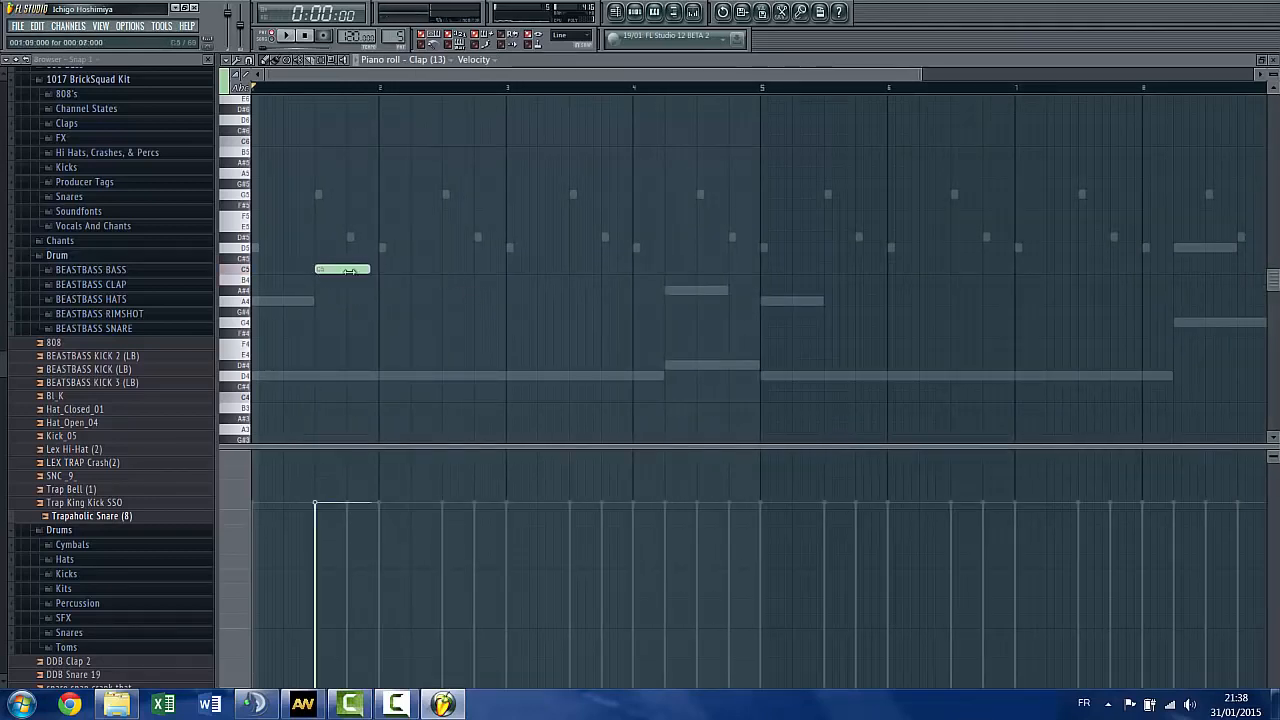
{"action": "left_click", "coordinate": [445, 270]}
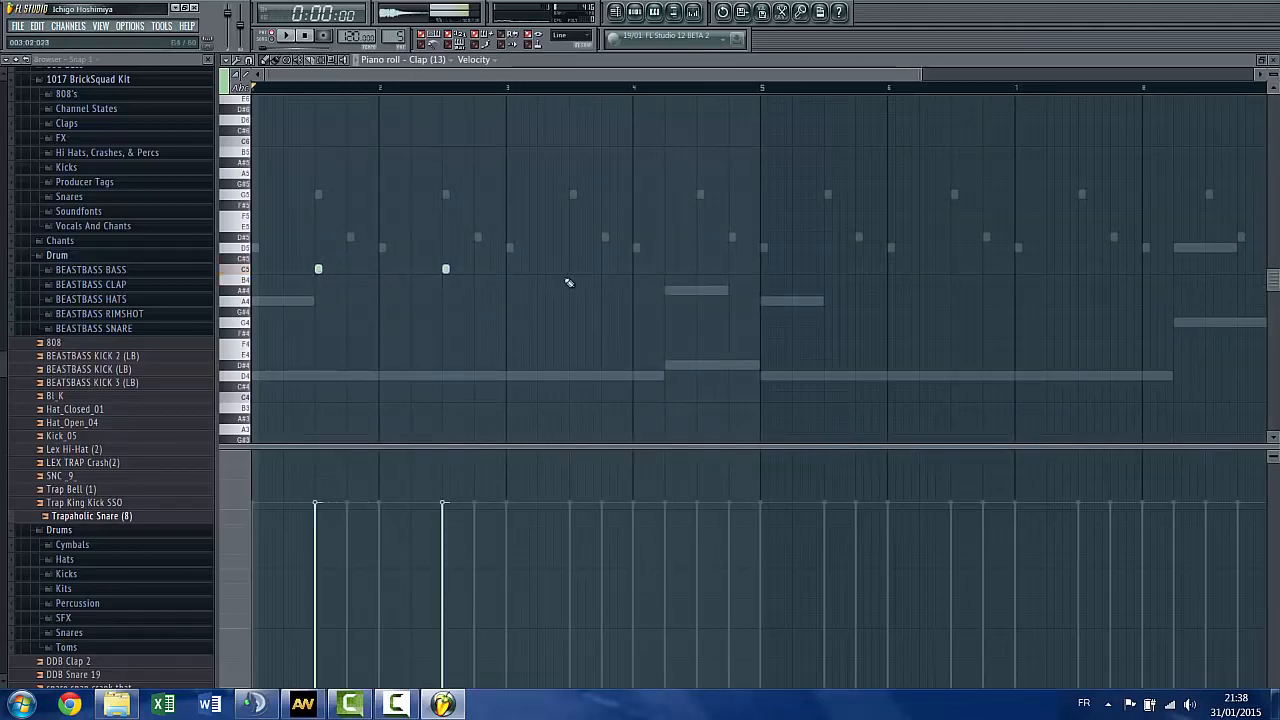
{"action": "left_click", "coordinate": [573, 270]}
{"action": "left_click", "coordinate": [700, 270]}
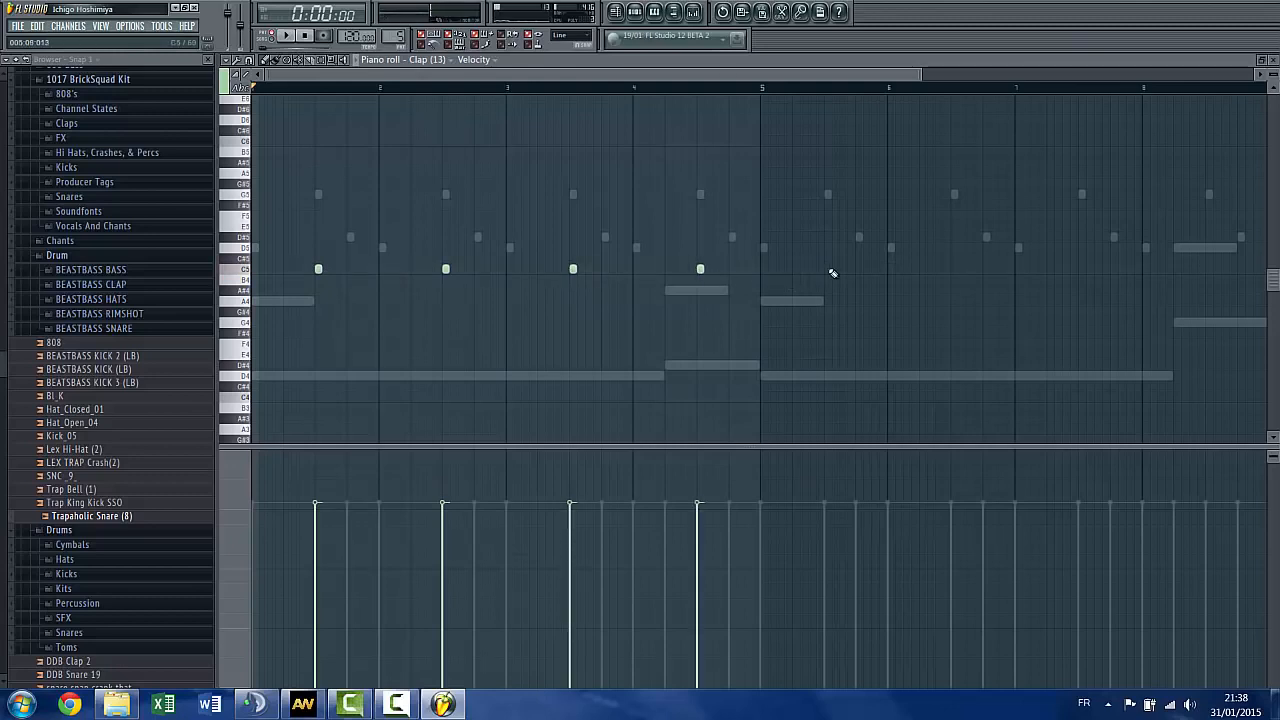
{"action": "left_click", "coordinate": [829, 270]}
{"action": "left_click", "coordinate": [962, 270]}
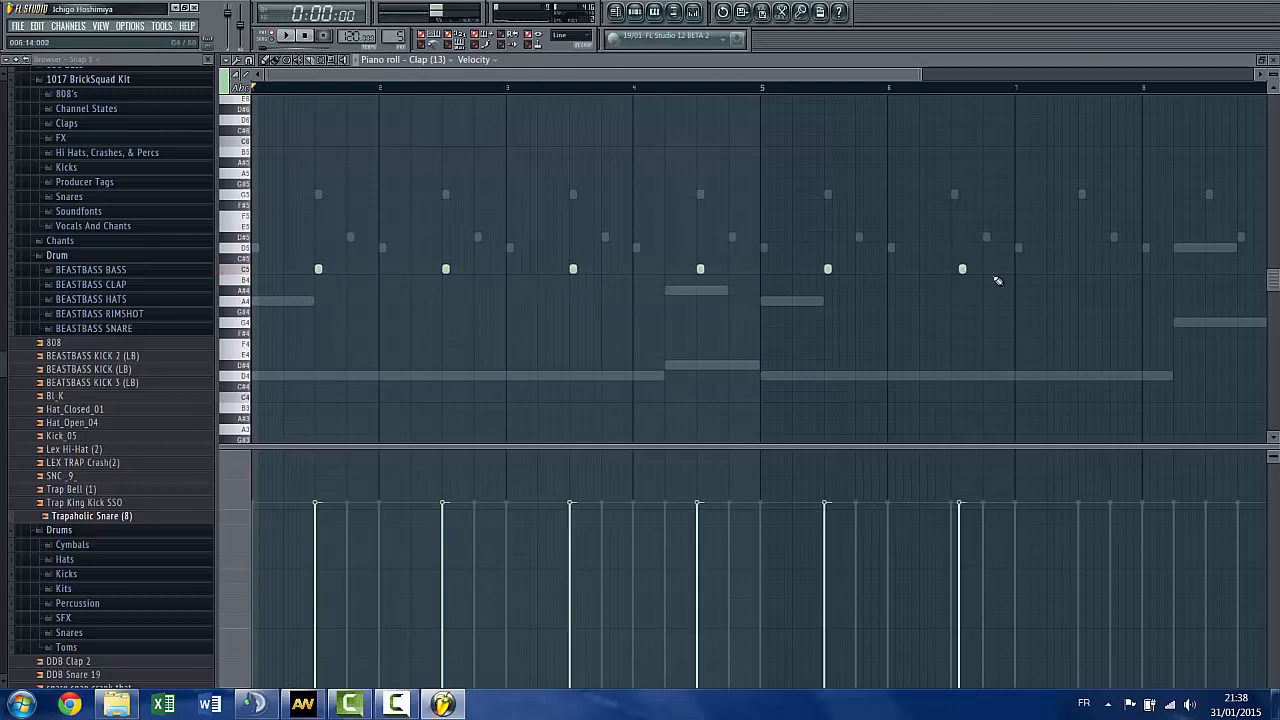
{"action": "left_click_drag", "start_coordinate": [962, 270], "coordinate": [955, 270]}
{"action": "left_click", "coordinate": [1081, 270]}
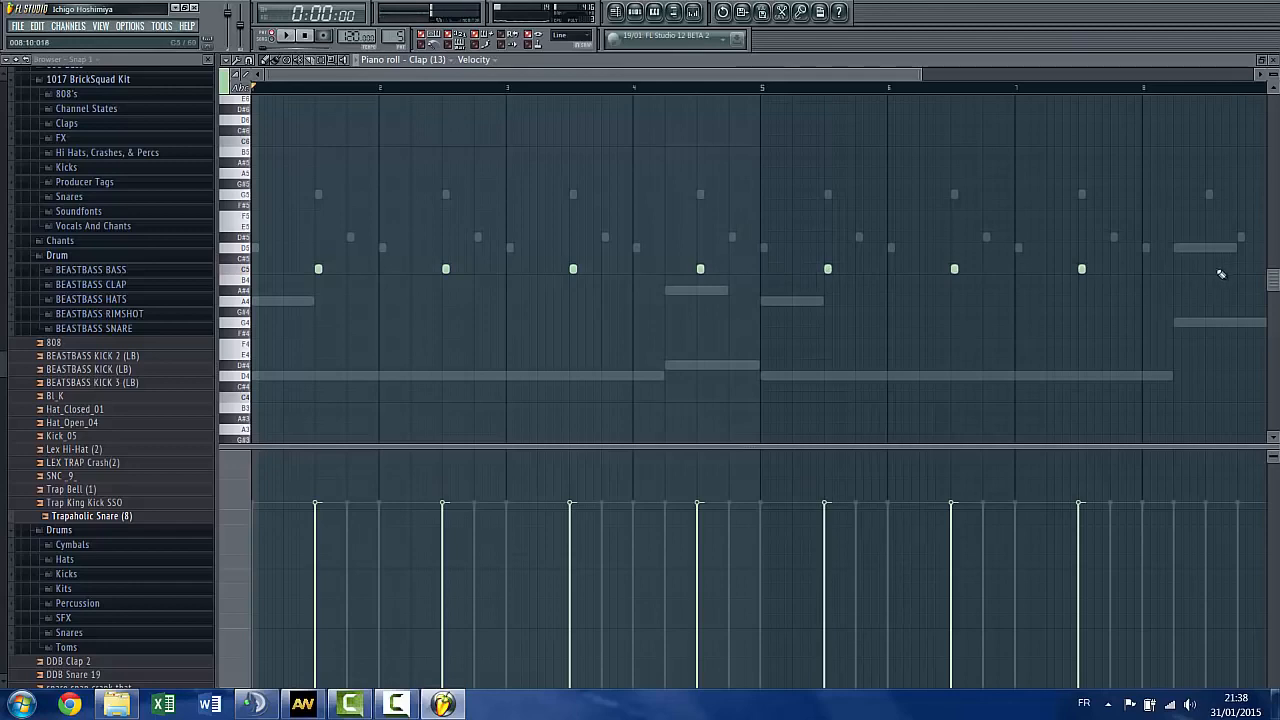
{"action": "left_click", "coordinate": [1208, 270]}
{"action": "scroll", "coordinate": [1150, 282], "scroll_direction": "down", "scroll_amount": 2}
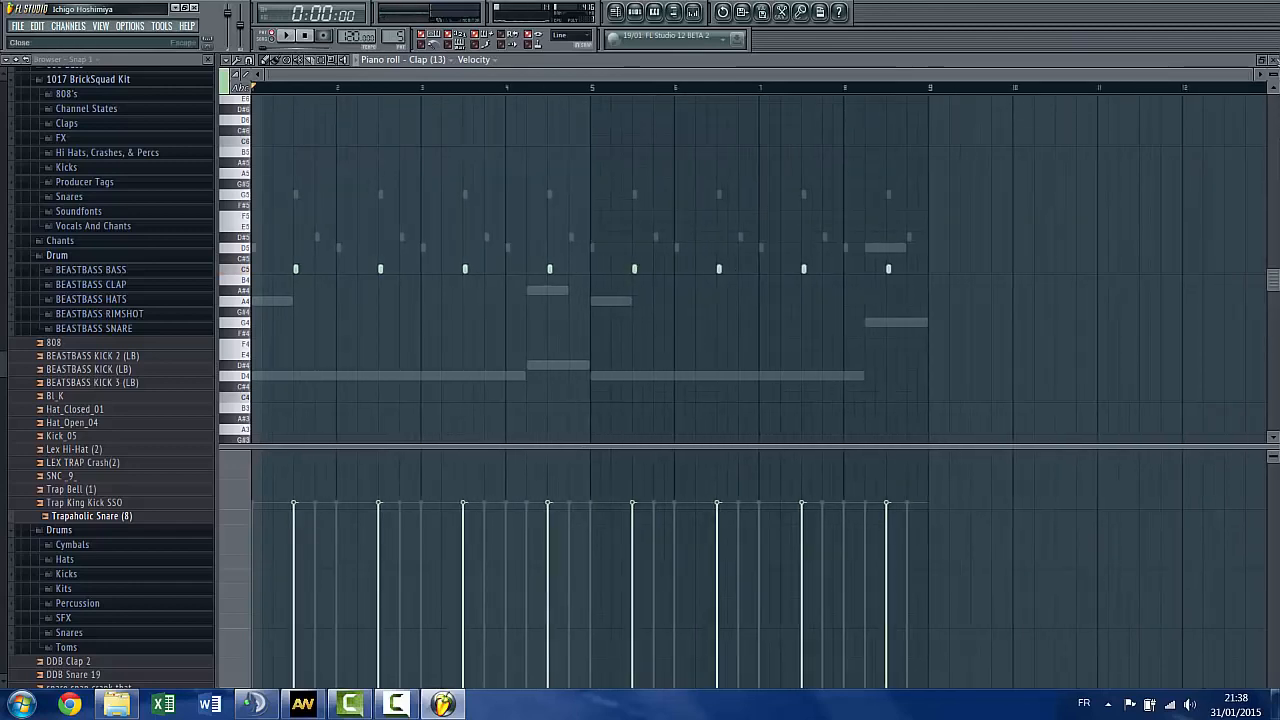
{"action": "key", "text": "Escape"}
{"action": "right_click", "coordinate": [310, 230]}
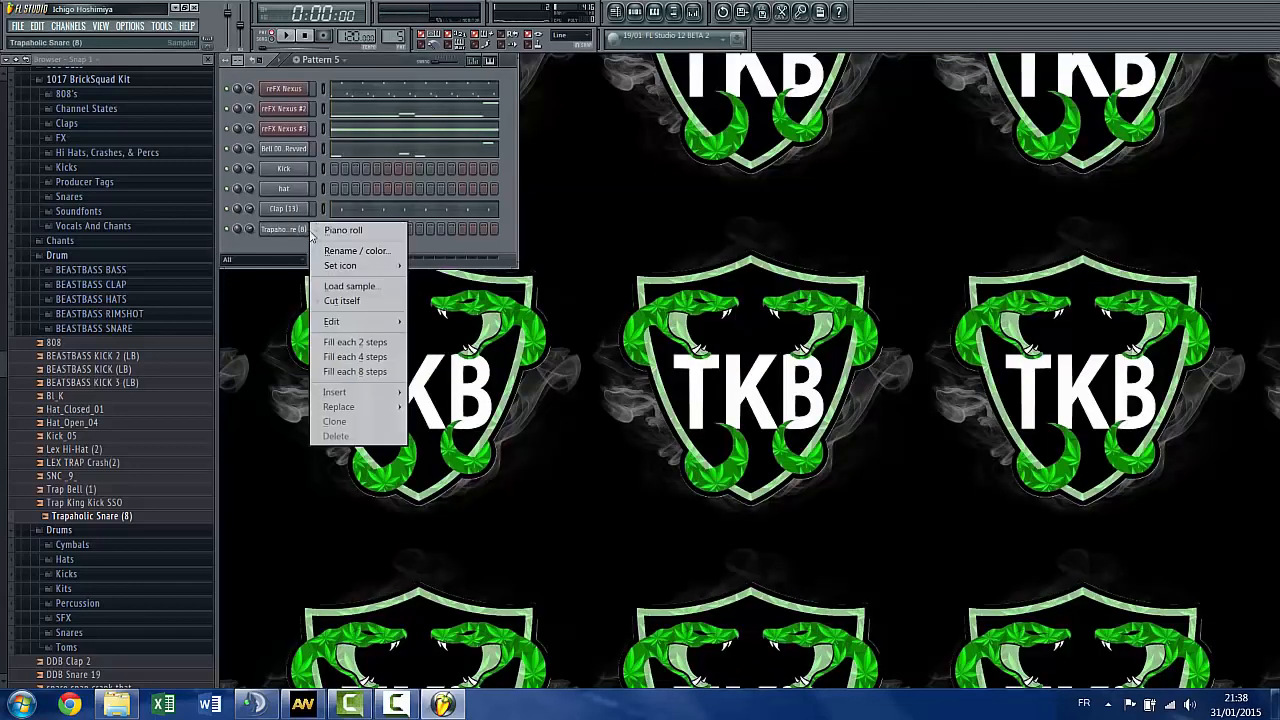
{"action": "left_click", "coordinate": [335, 228]}
{"action": "scroll", "coordinate": [370, 290], "scroll_direction": "up", "scroll_amount": 2}
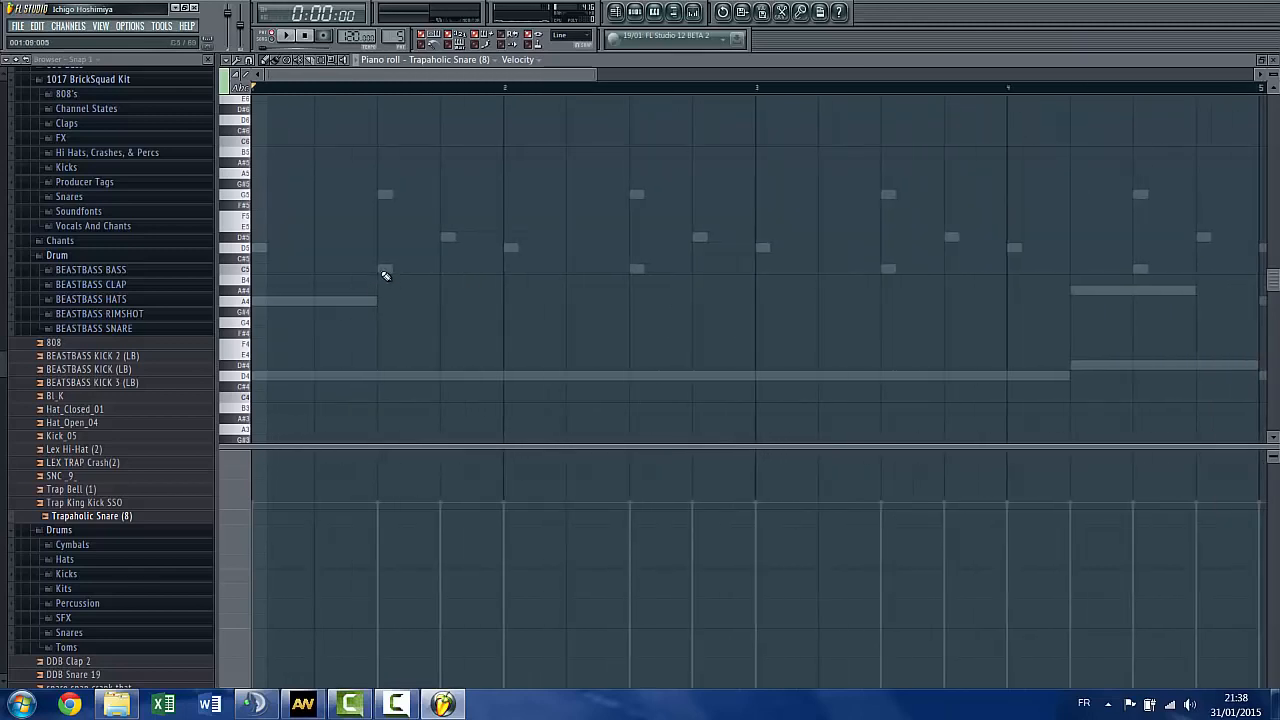
{"action": "left_click", "coordinate": [384, 269]}
{"action": "left_click", "coordinate": [632, 272]}
{"action": "scroll", "coordinate": [531, 278], "scroll_direction": "down", "scroll_amount": 3}
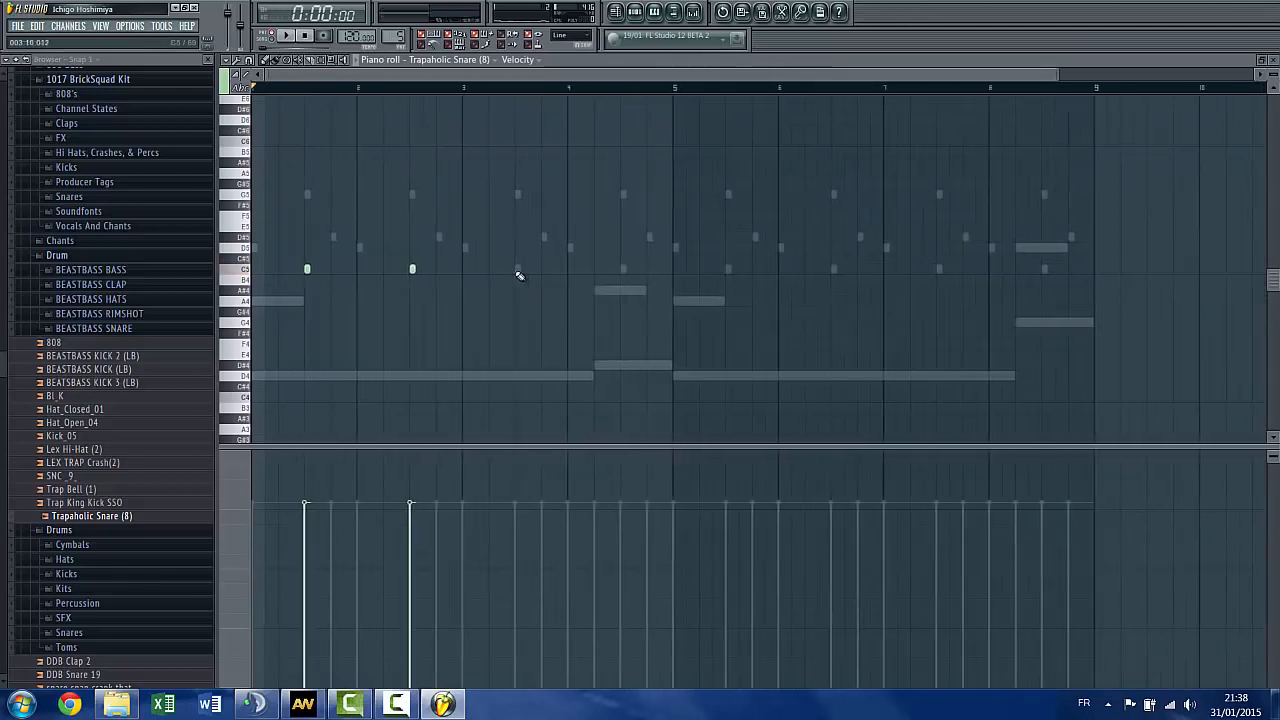
{"action": "right_click", "coordinate": [411, 269]}
{"action": "right_click", "coordinate": [308, 270]}
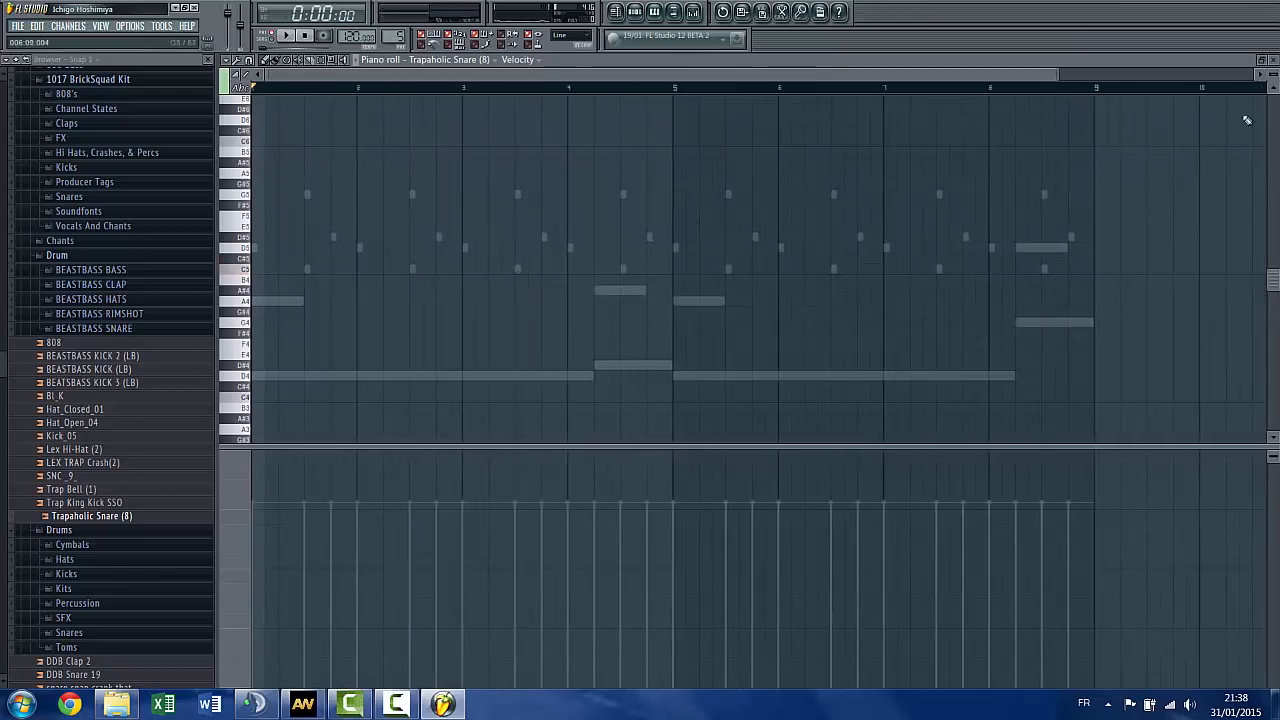
{"action": "left_click", "coordinate": [1272, 60]}
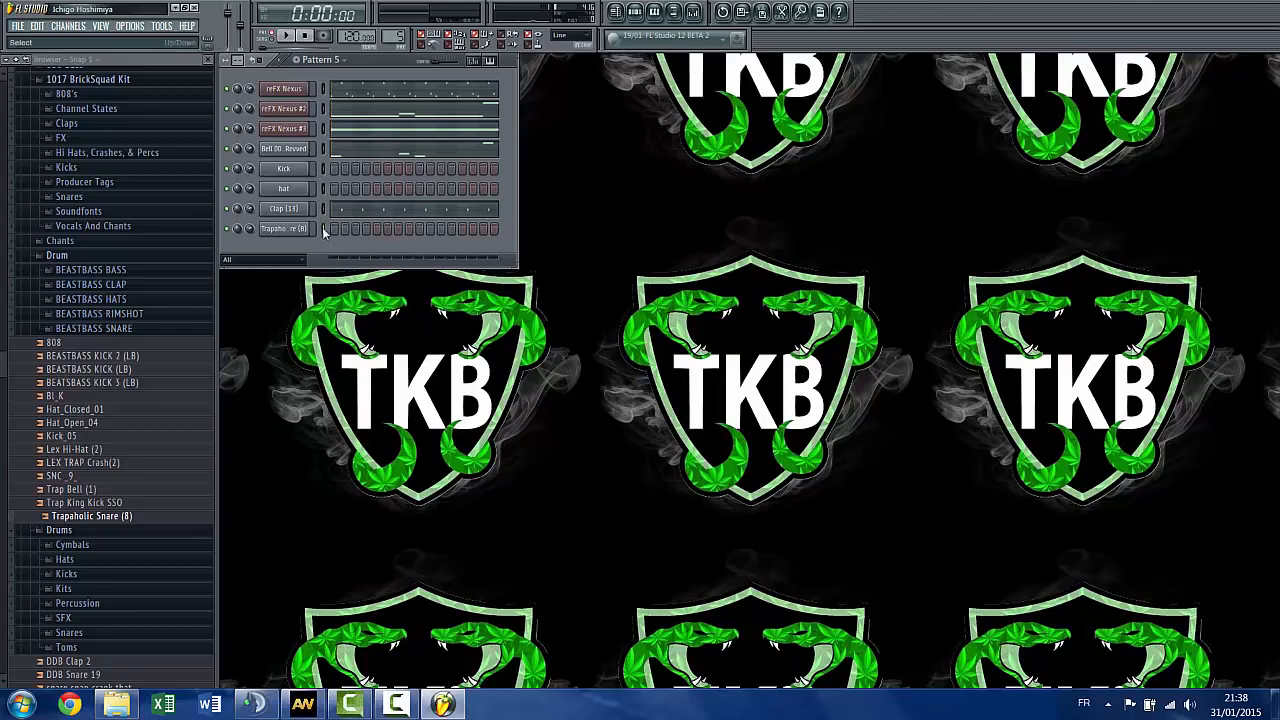
Paste the clap's note pattern into the Trapaholic Snare (8) channel and raise the Clap (13) volume while the pattern plays
{"action": "key", "text": "ctrl+v"}
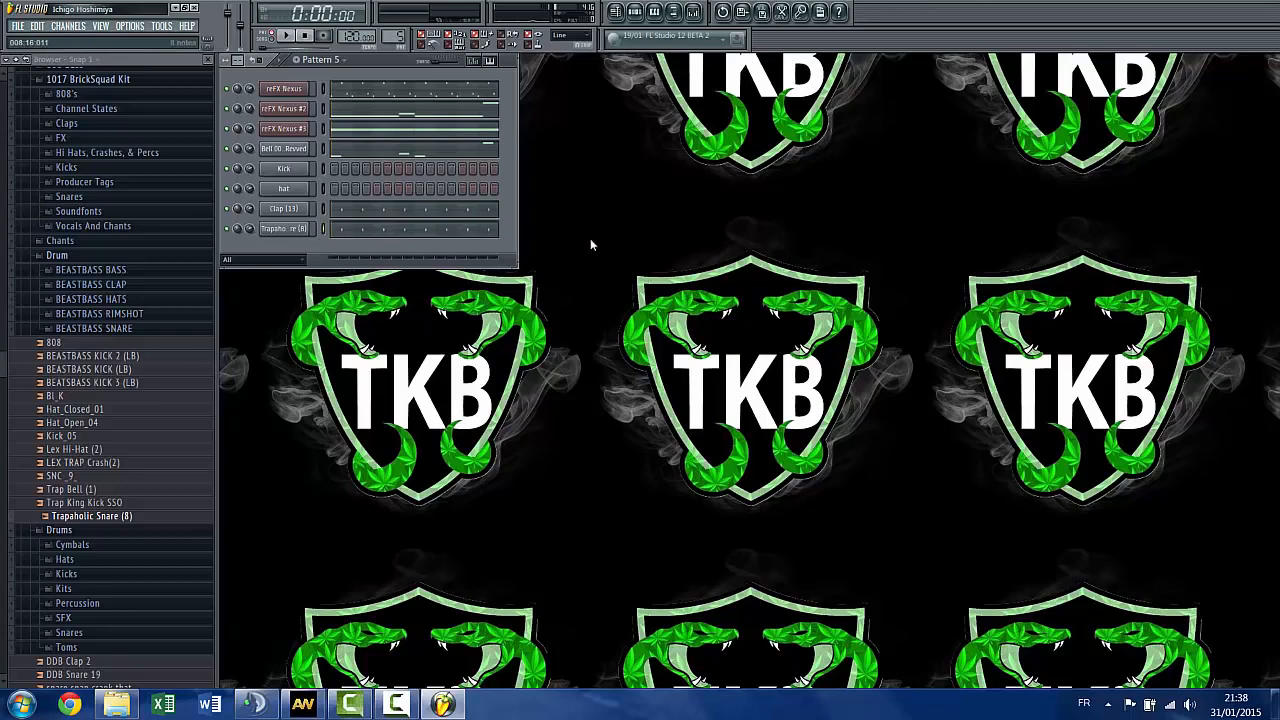
{"action": "left_click", "coordinate": [295, 41]}
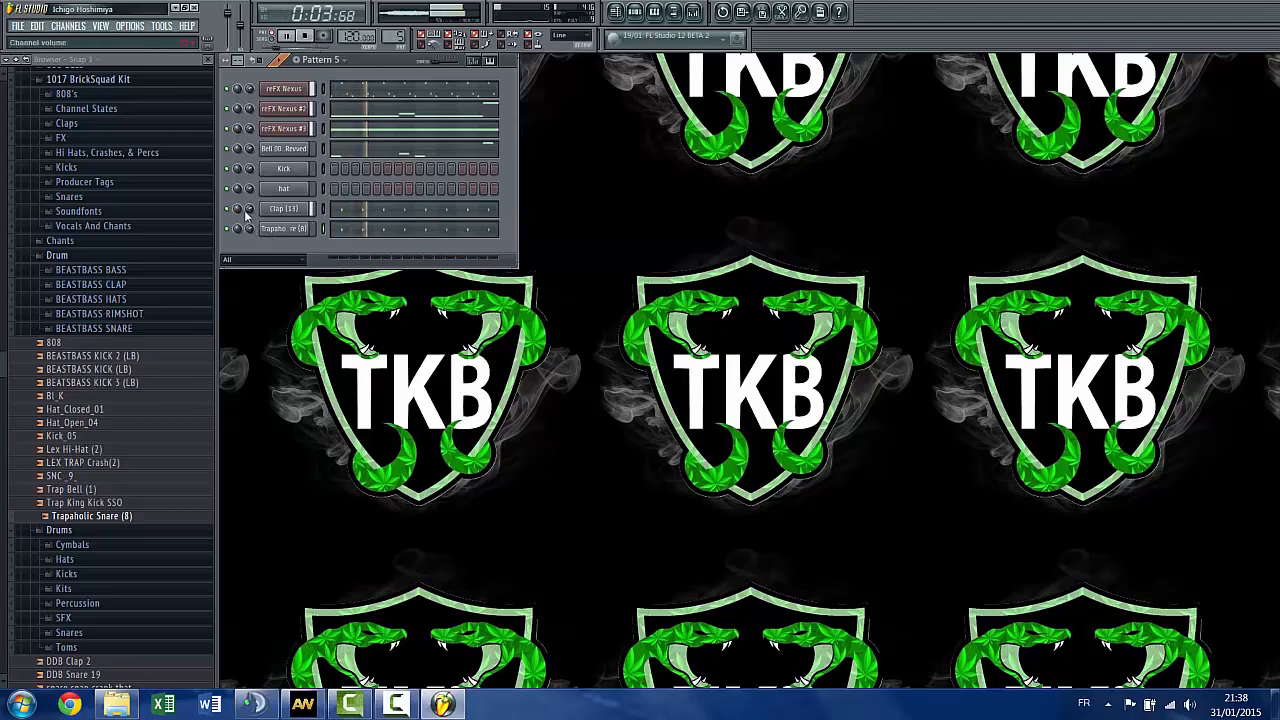
{"action": "left_click_drag", "start_coordinate": [247, 210], "coordinate": [247, 196]}
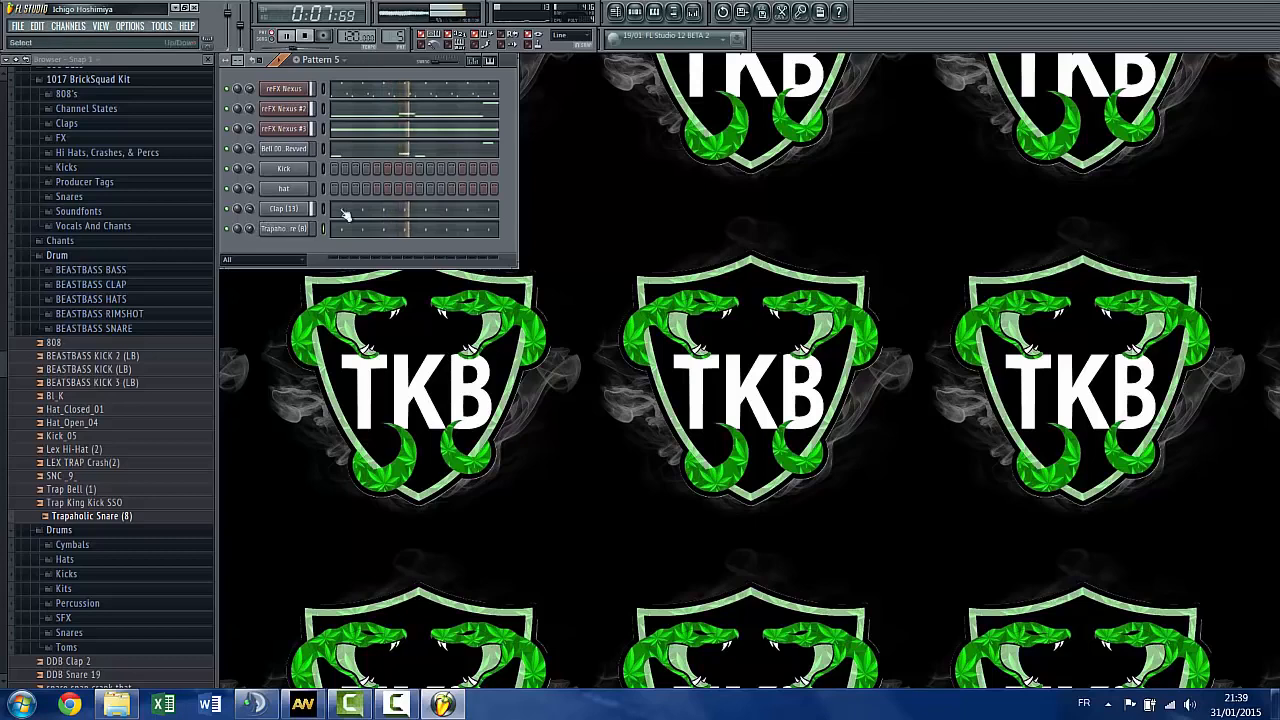
{"action": "left_click", "coordinate": [312, 37]}
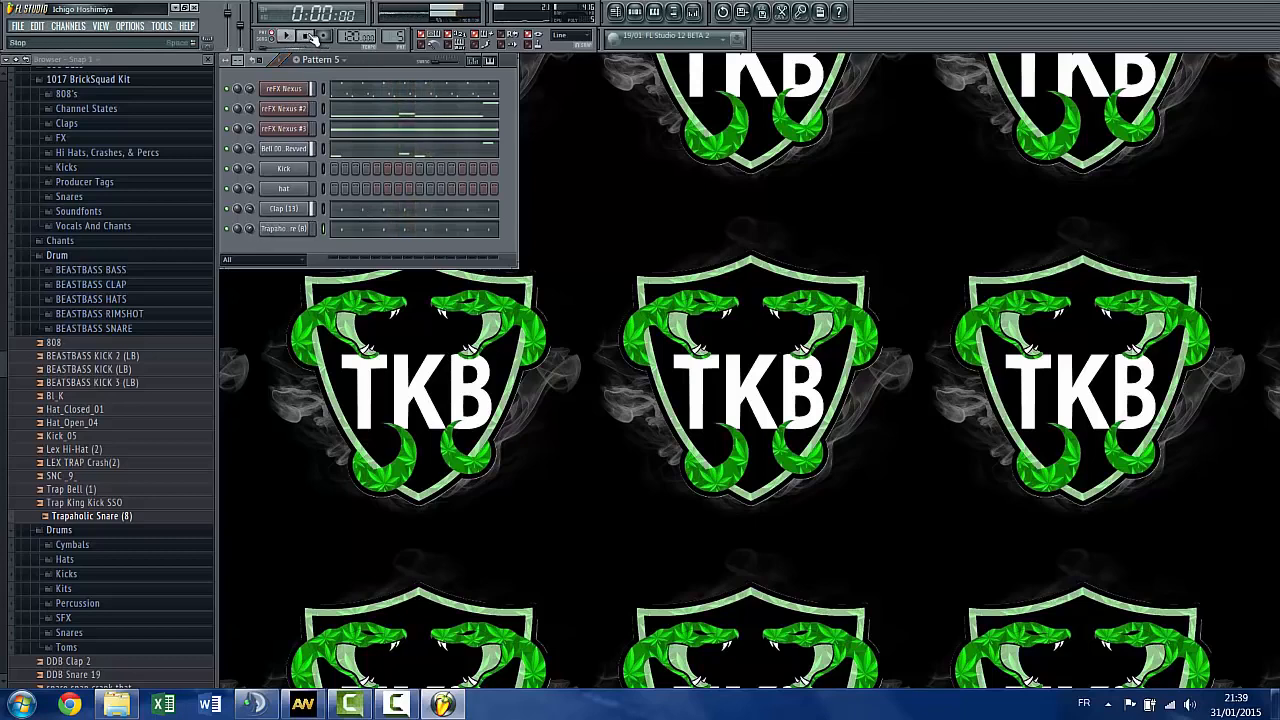
Open the Kick channel's piano roll and place a short C5 note at the start of bar 1
{"action": "right_click", "coordinate": [300, 173]}
{"action": "left_click", "coordinate": [247, 178]}
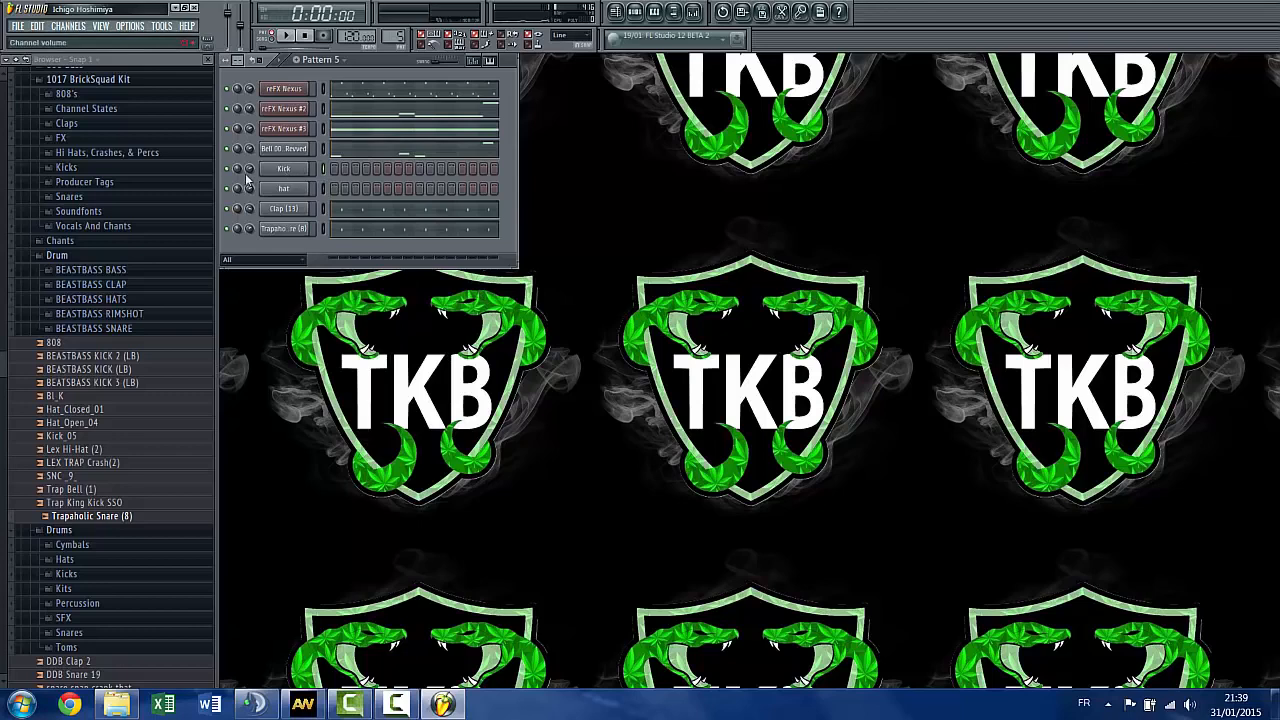
{"action": "left_click", "coordinate": [303, 172]}
{"action": "left_click", "coordinate": [953, 104]}
{"action": "right_click", "coordinate": [304, 166]}
{"action": "left_click", "coordinate": [325, 171]}
{"action": "scroll", "coordinate": [284, 278], "scroll_direction": "down", "scroll_amount": 1}
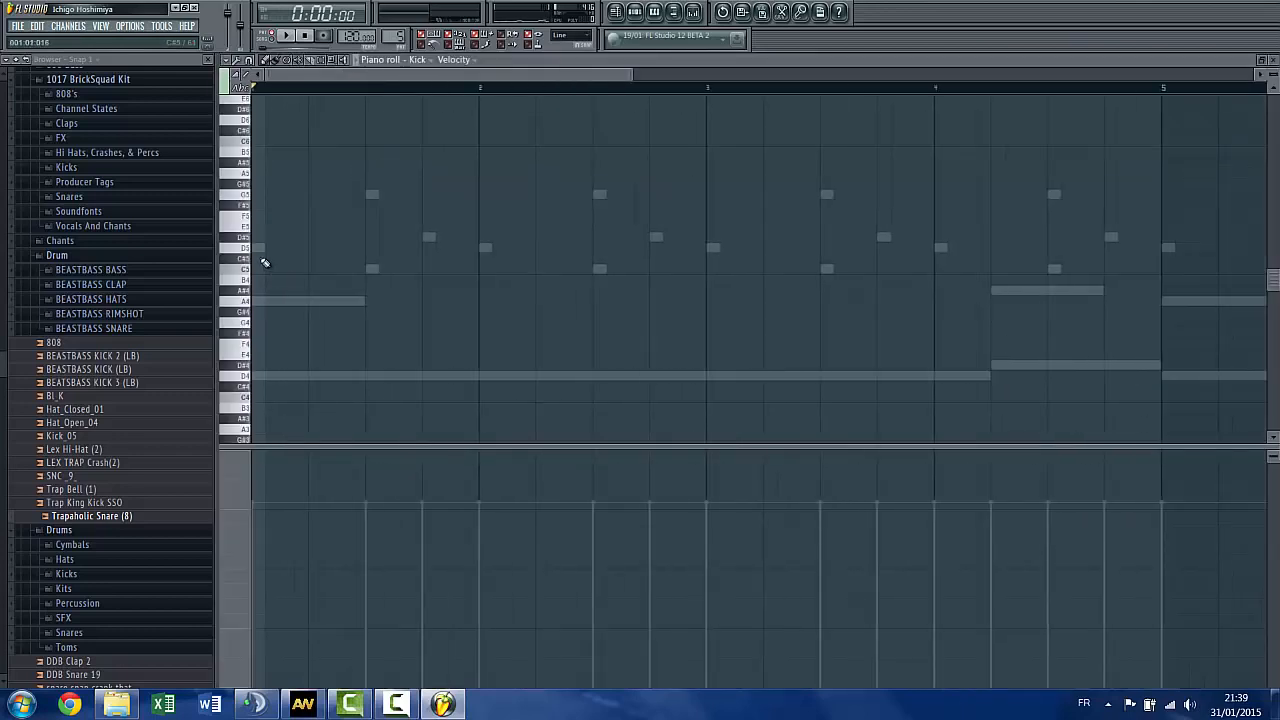
{"action": "left_click", "coordinate": [259, 266]}
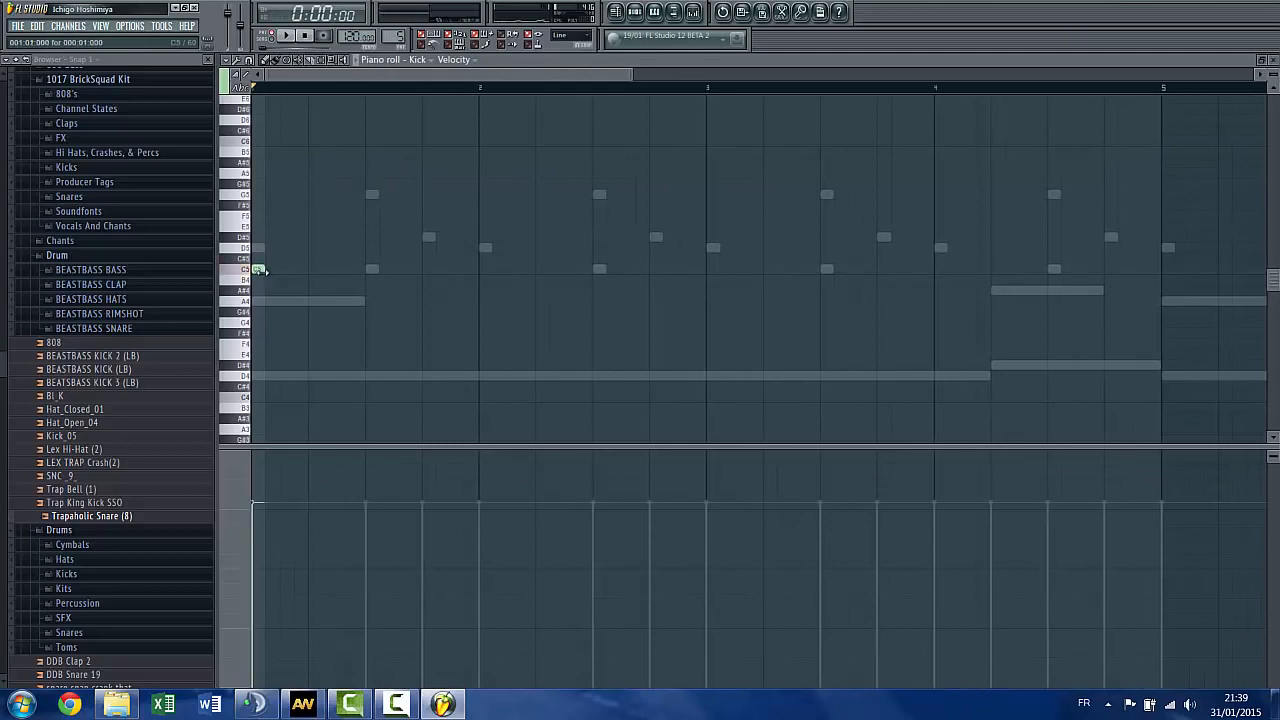
{"action": "scroll", "coordinate": [280, 270], "scroll_direction": "up", "scroll_amount": 1}
{"action": "scroll", "coordinate": [280, 274], "scroll_direction": "down", "scroll_amount": 3}
{"action": "scroll", "coordinate": [271, 277], "scroll_direction": "up", "scroll_amount": 4}
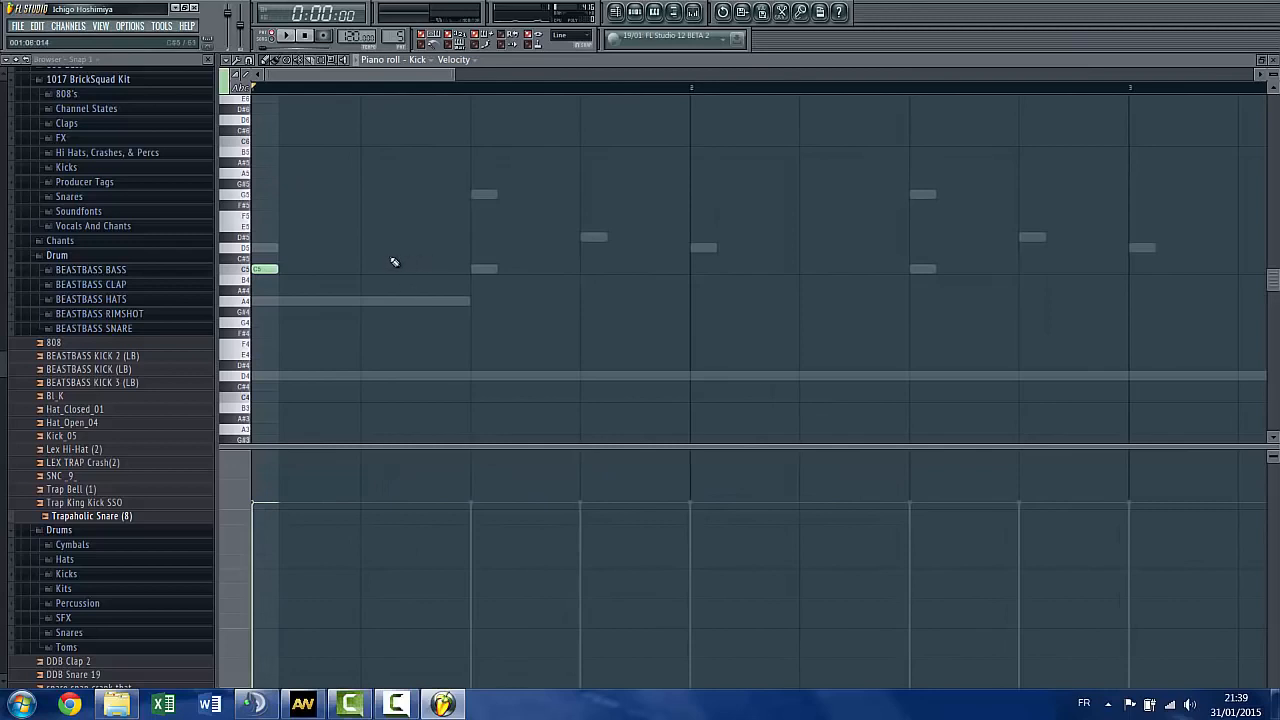
{"action": "scroll", "coordinate": [302, 266], "scroll_direction": "down", "scroll_amount": 4}
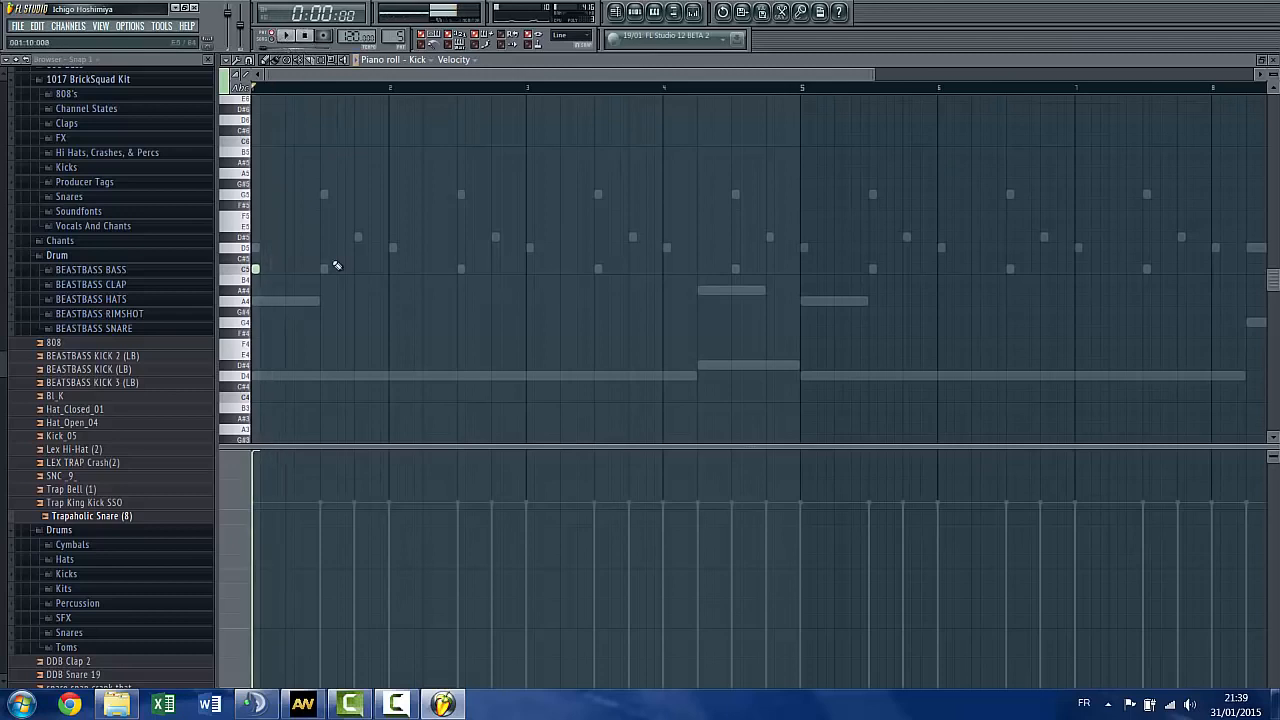
Place short C5 kick notes on beat 4 of bar 1, beat 2 of bar 2 and beat 1 of bar 3
{"action": "left_click", "coordinate": [307, 269]}
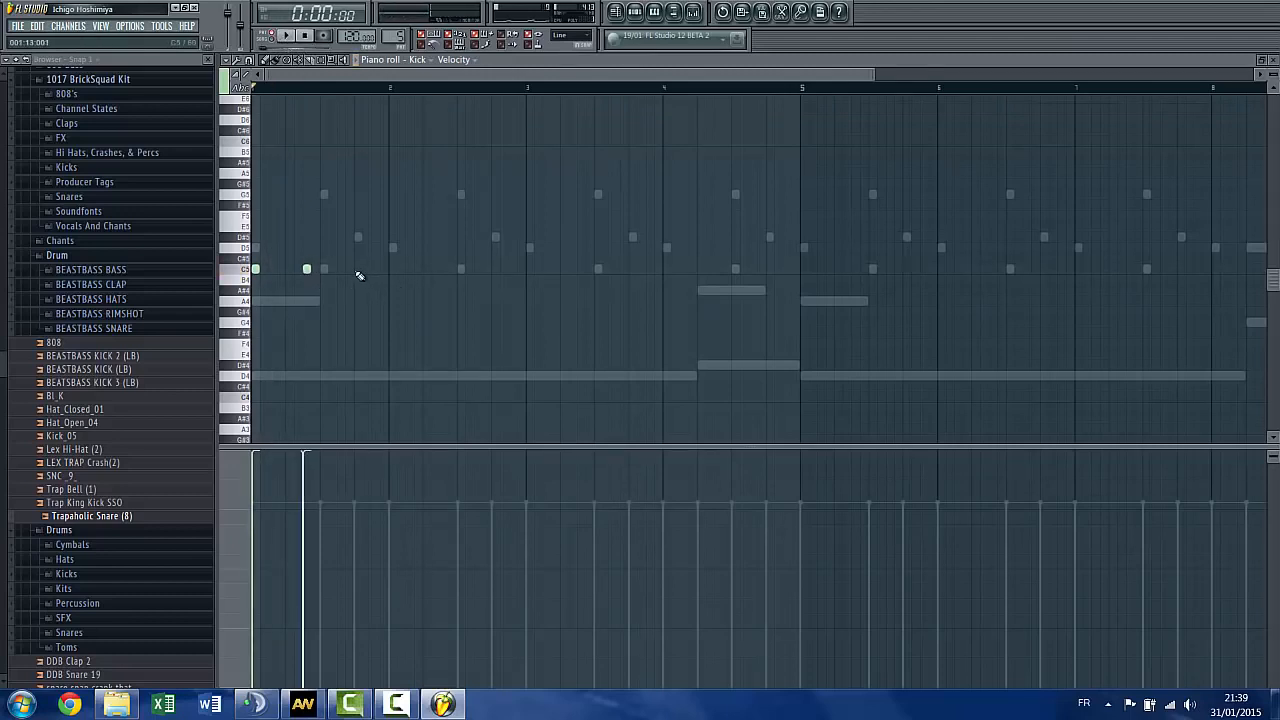
{"action": "right_click", "coordinate": [307, 269]}
{"action": "left_click", "coordinate": [356, 270]}
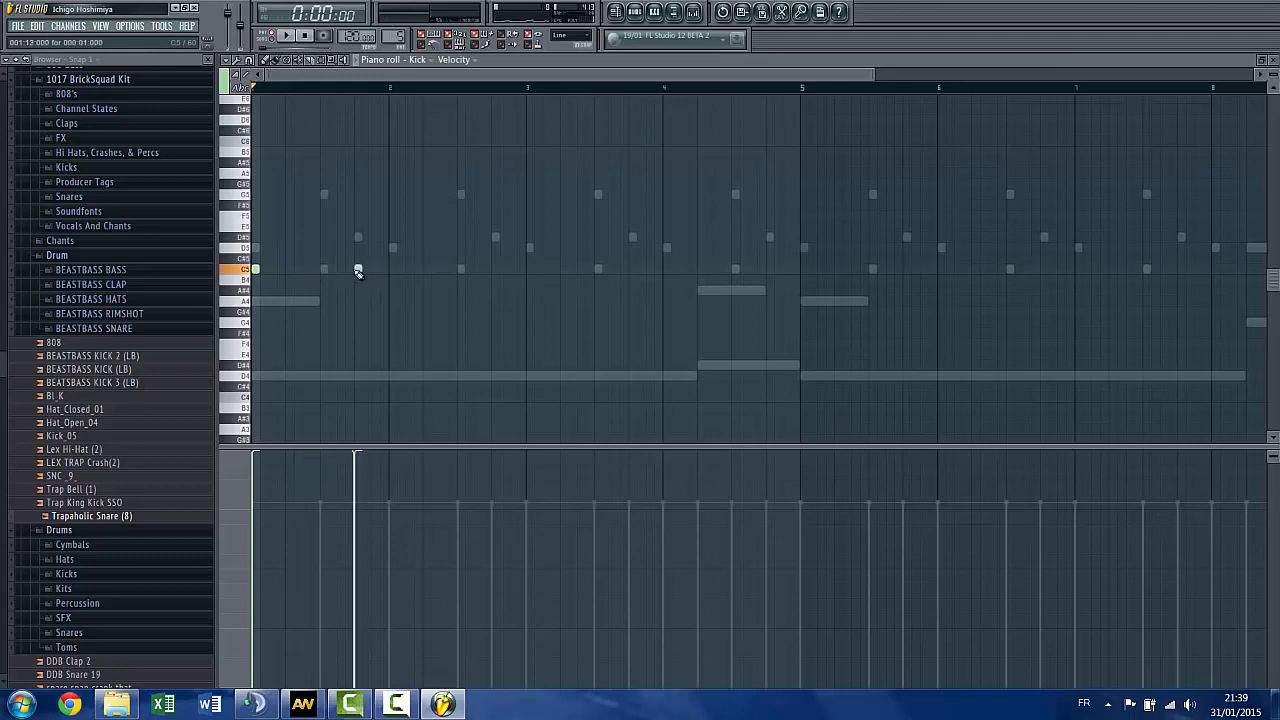
{"action": "left_click", "coordinate": [426, 270]}
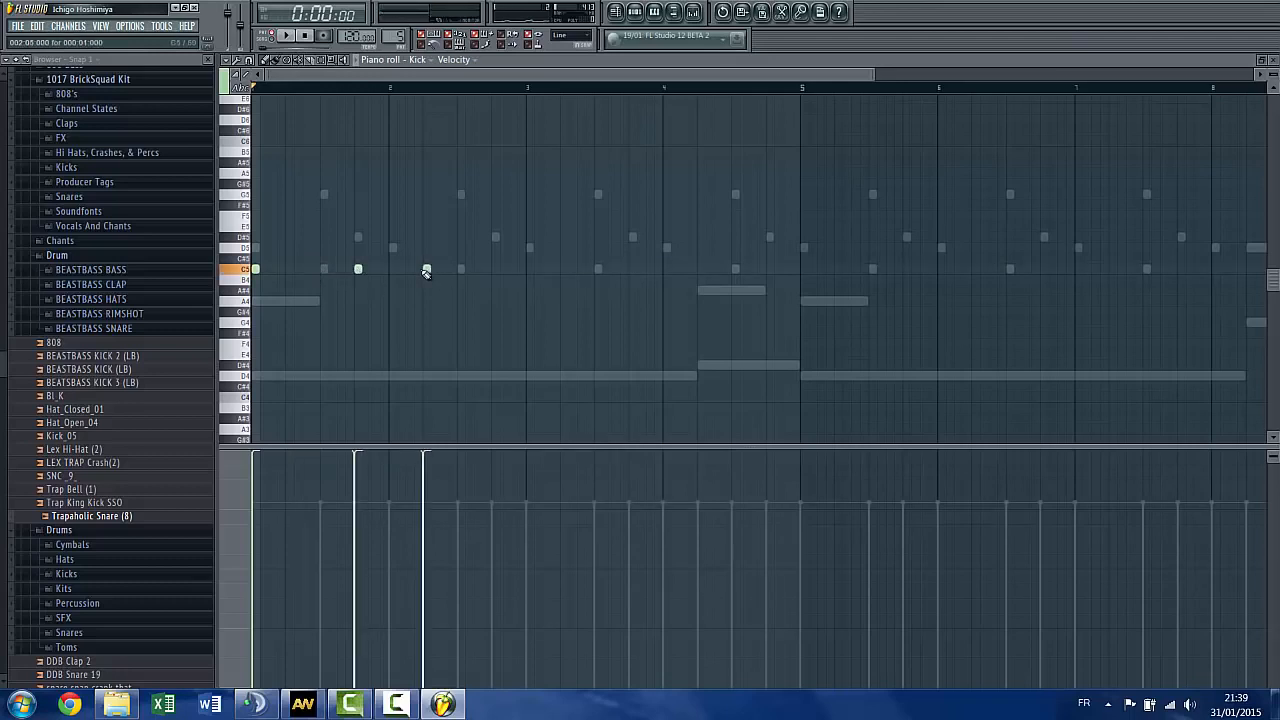
{"action": "left_click", "coordinate": [529, 269]}
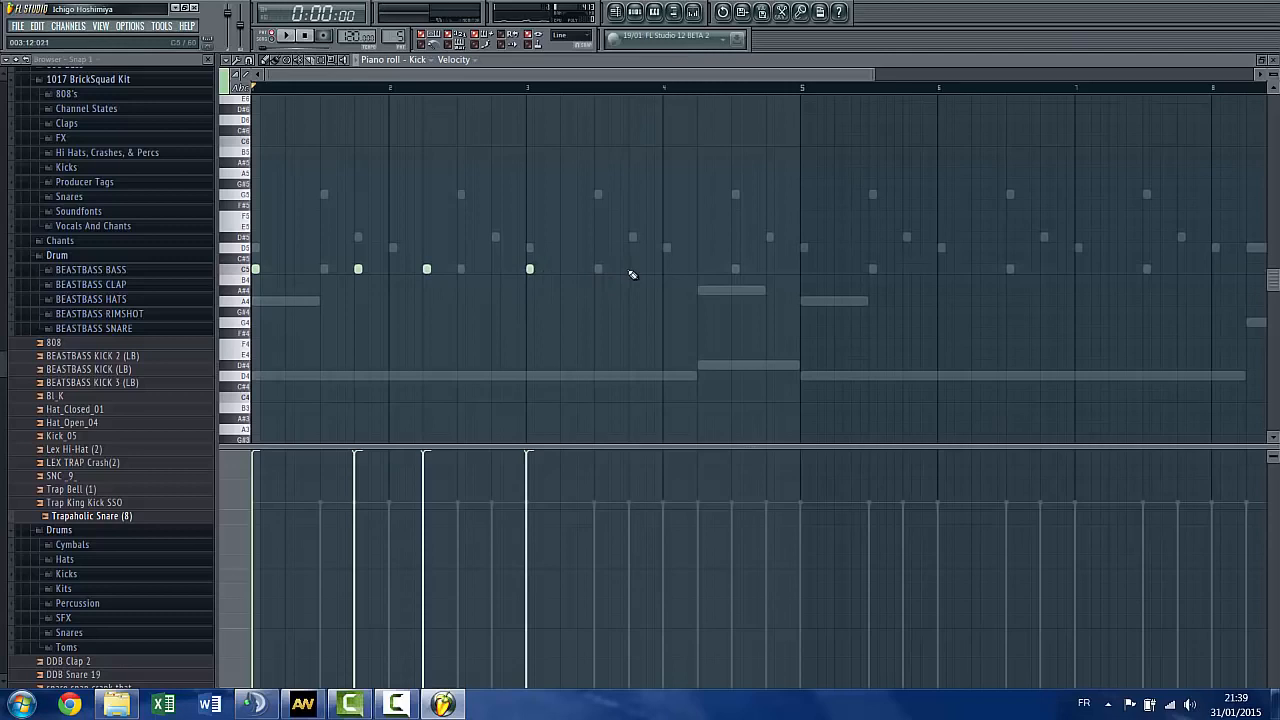
Place C5 kicks on beat 4 of bar 3, and on the offbeat of beat 1, beat 2 and the offbeat of beat 4 in bar 4
{"action": "left_click", "coordinate": [632, 269]}
{"action": "left_click", "coordinate": [684, 269]}
{"action": "left_click", "coordinate": [701, 269]}
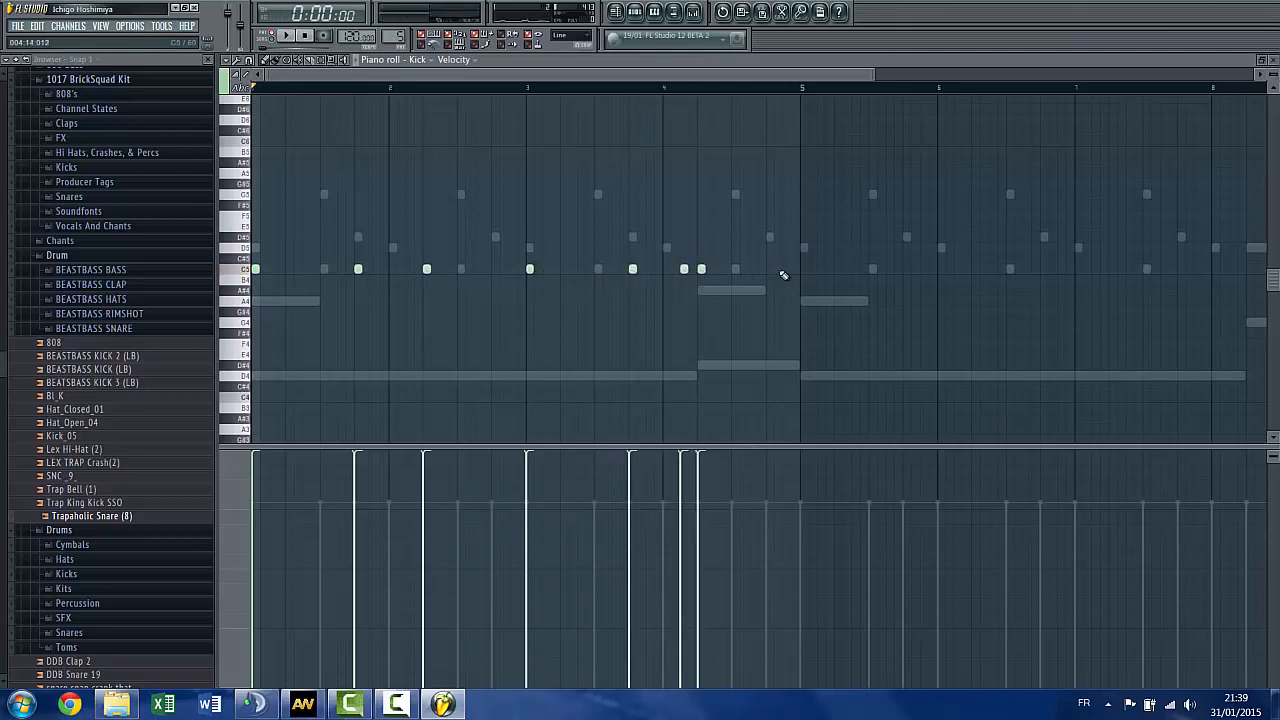
{"action": "left_click", "coordinate": [794, 269]}
{"action": "right_click", "coordinate": [794, 269]}
{"action": "left_click", "coordinate": [786, 269]}
{"action": "left_click", "coordinate": [792, 269]}
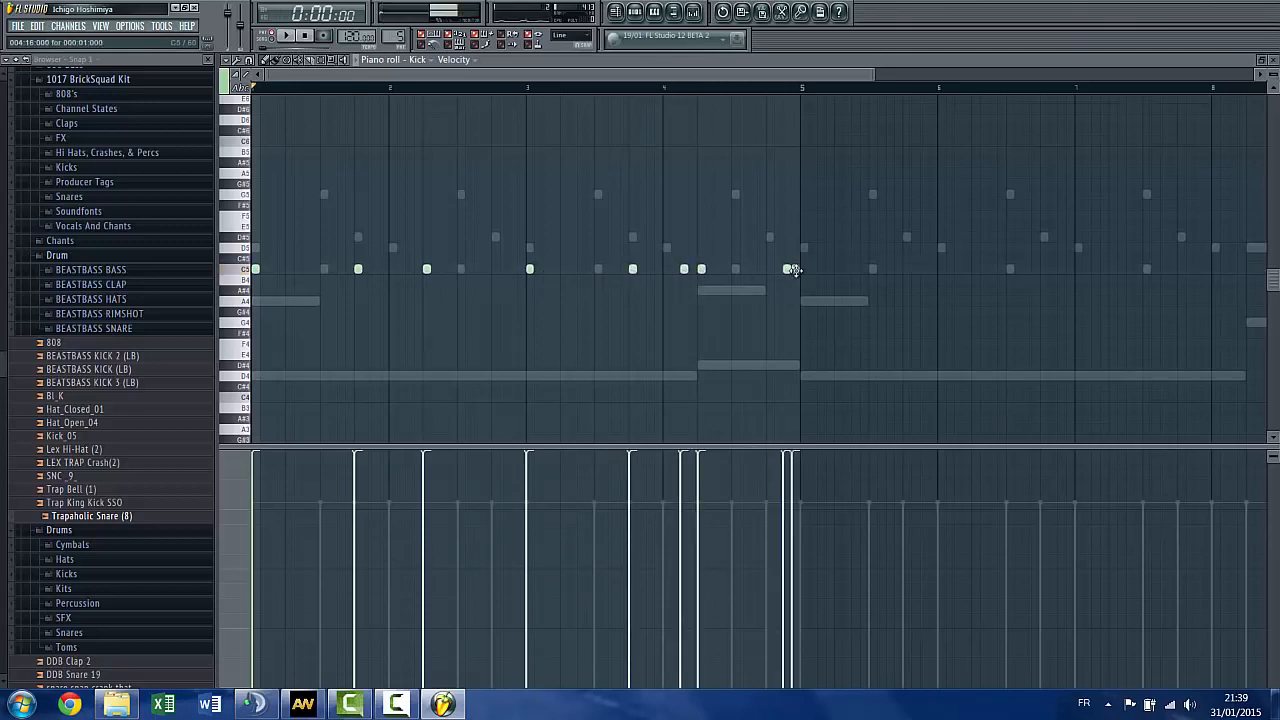
{"action": "right_click", "coordinate": [795, 270]}
Place C5 kick notes on beats 1 and 4 of bar 5 and on beat 2 of bar 6
{"action": "left_click", "coordinate": [803, 270]}
{"action": "scroll", "coordinate": [549, 248], "scroll_direction": "down", "scroll_amount": 3}
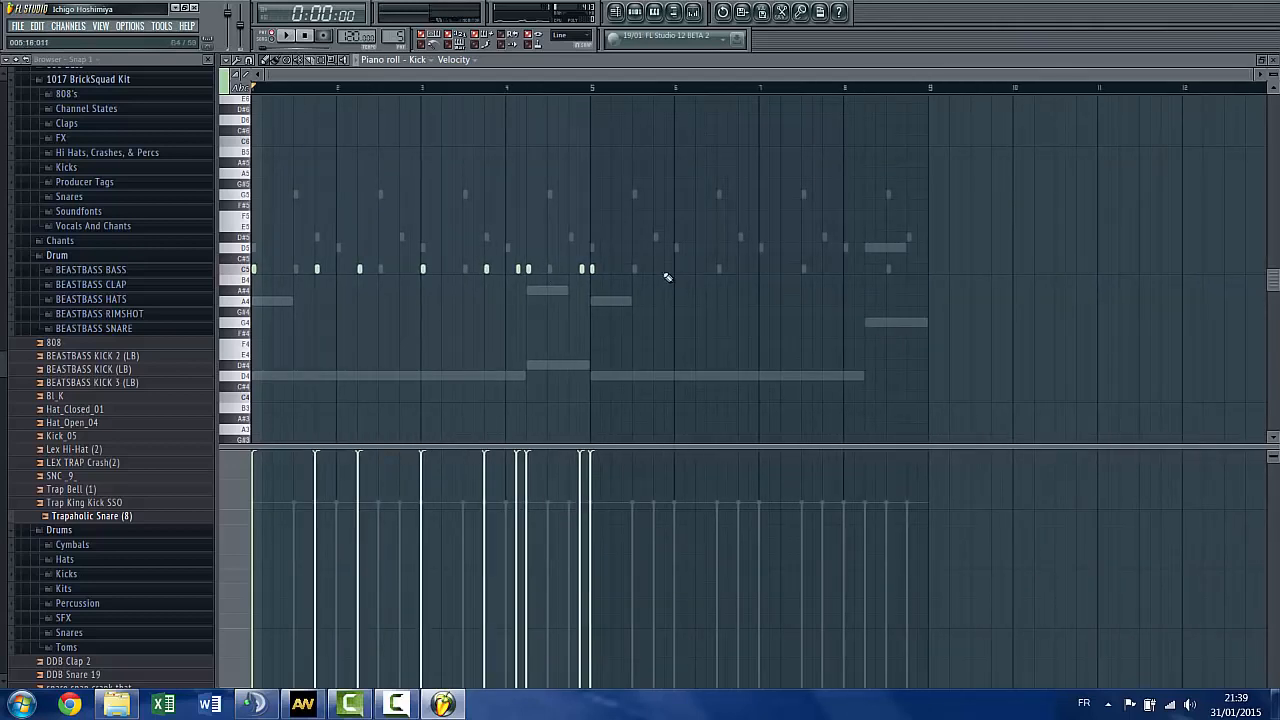
{"action": "left_click", "coordinate": [655, 270]}
{"action": "left_click", "coordinate": [697, 270]}
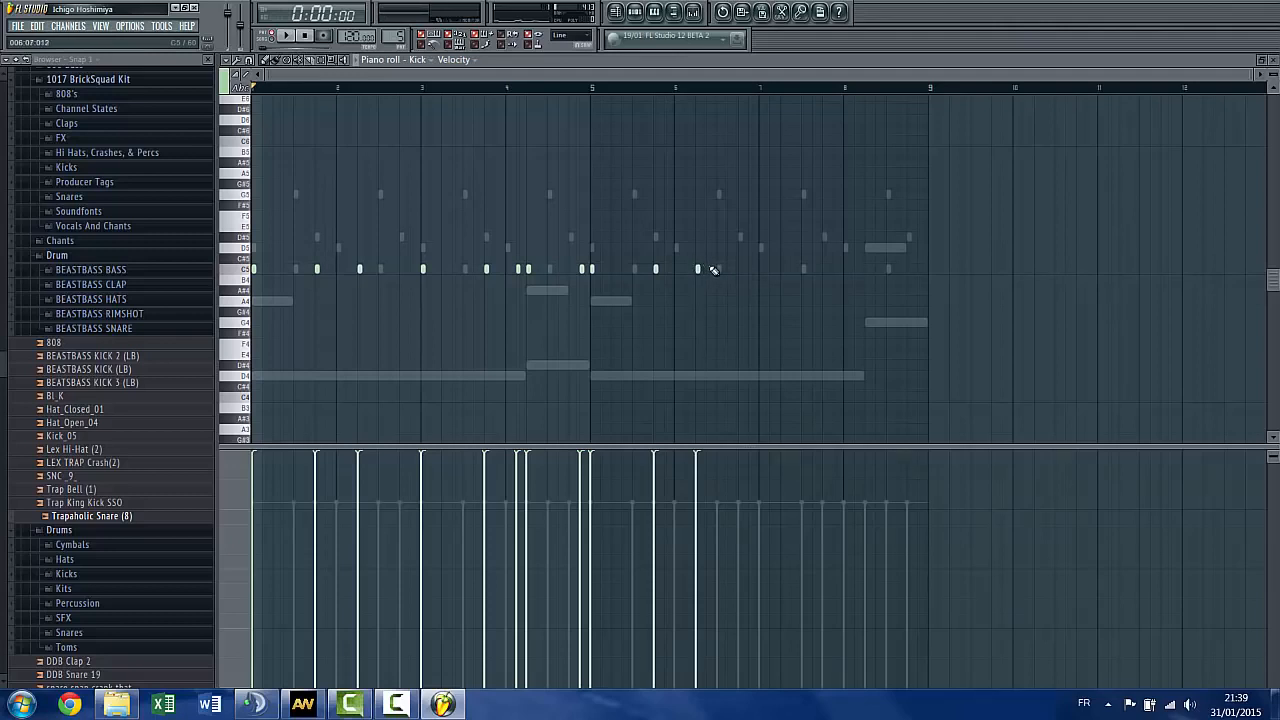
During playback, add C5 kicks on beat 1 and its offbeat in bar 7, and on beat 2 and the offbeats of beats 3 and 4 in bar 8
{"action": "left_click", "coordinate": [290, 36]}
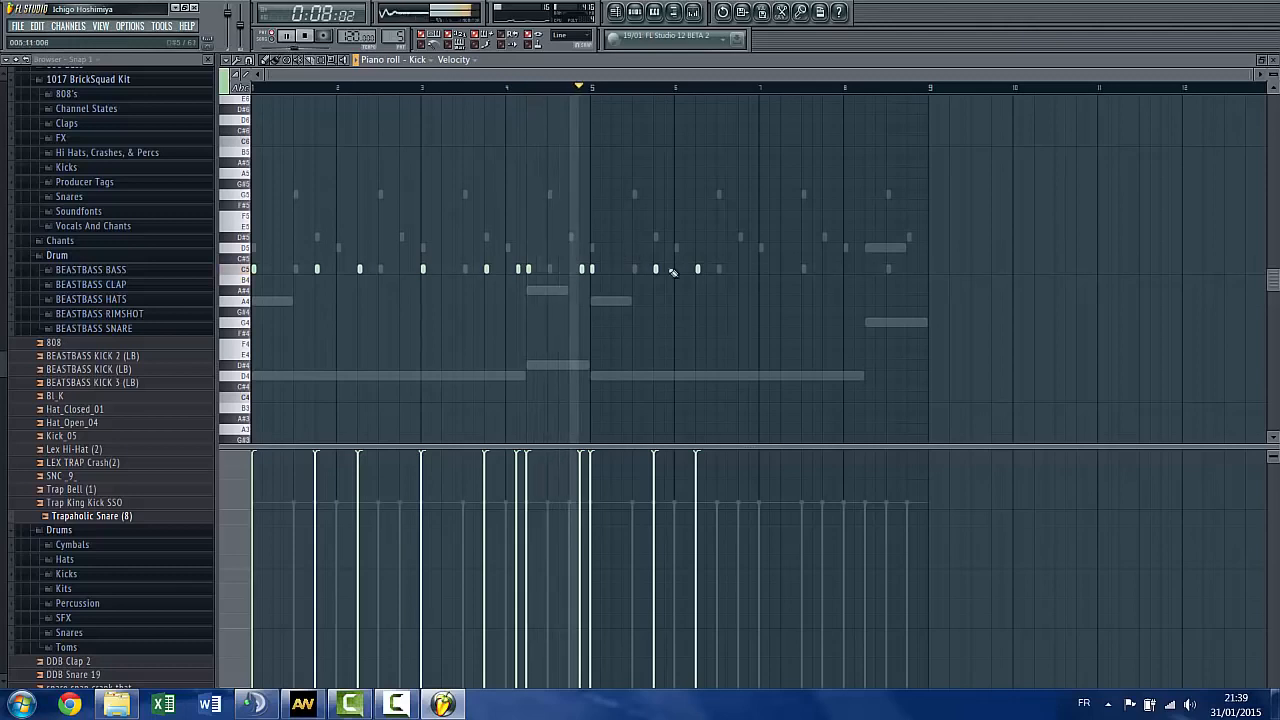
{"action": "scroll", "coordinate": [790, 300], "scroll_direction": "up", "scroll_amount": 3}
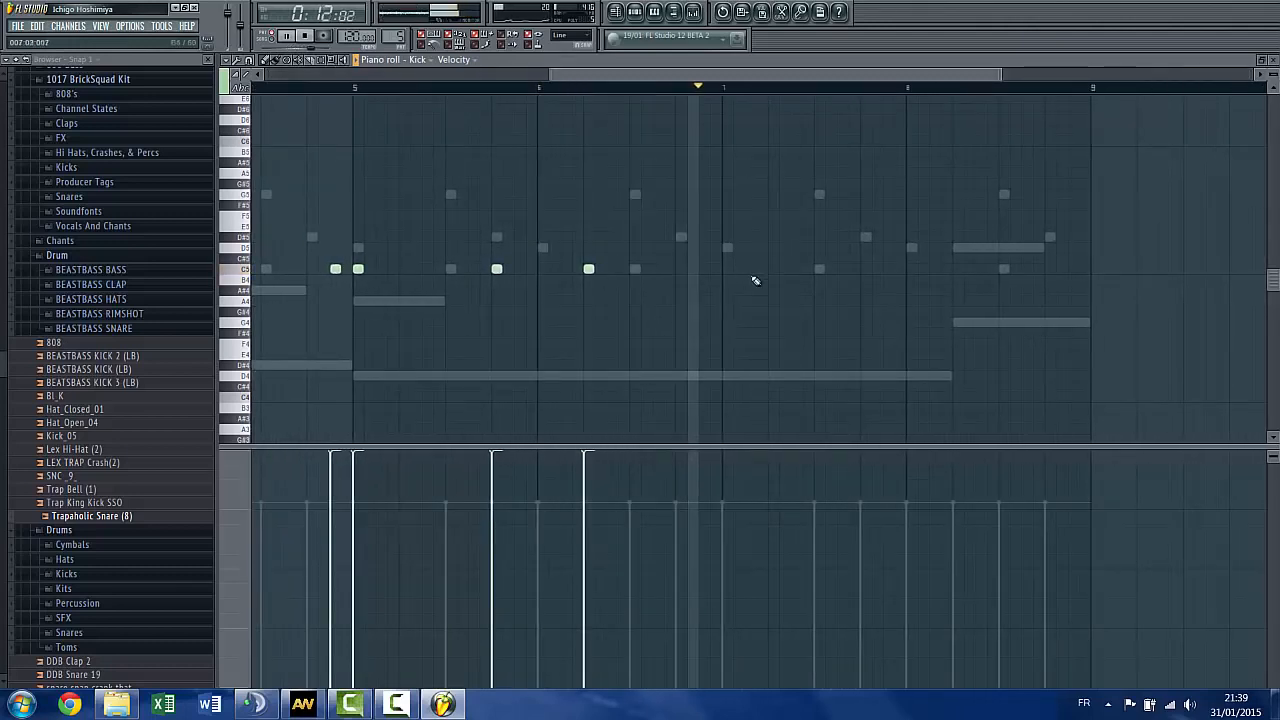
{"action": "left_click", "coordinate": [727, 269]}
{"action": "left_click", "coordinate": [750, 269]}
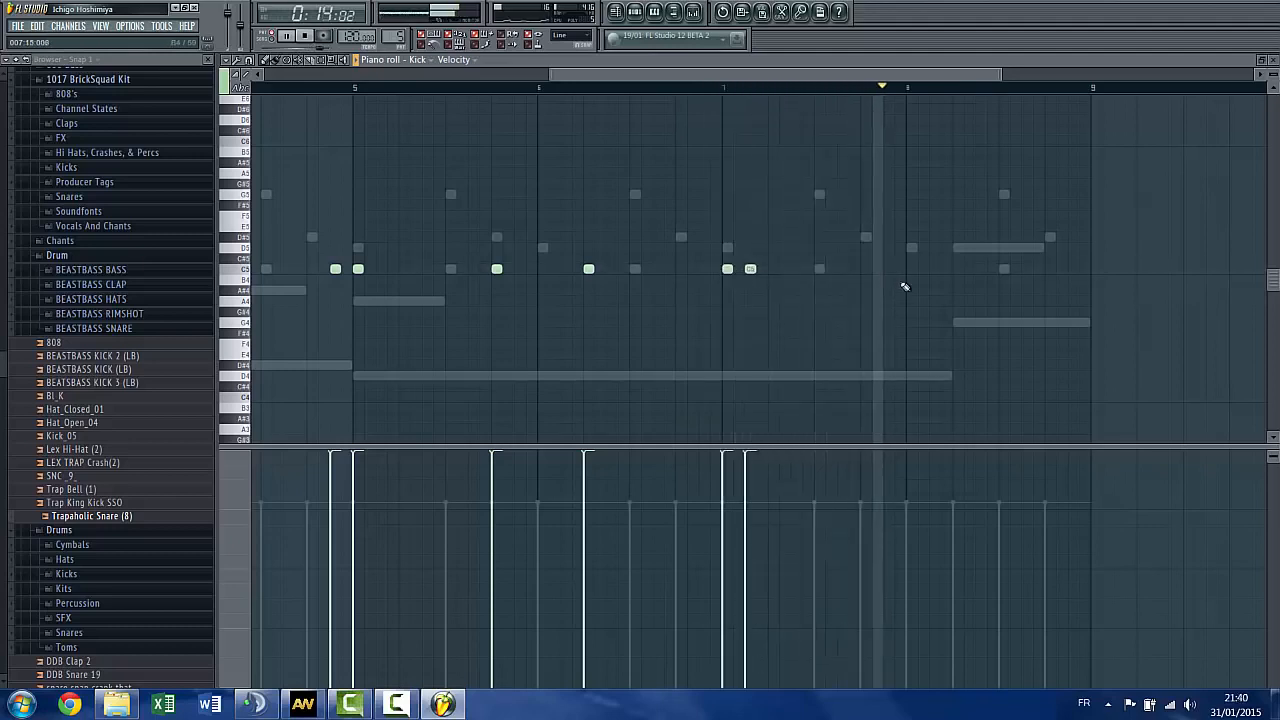
{"action": "left_click", "coordinate": [958, 269]}
{"action": "left_click", "coordinate": [981, 269]}
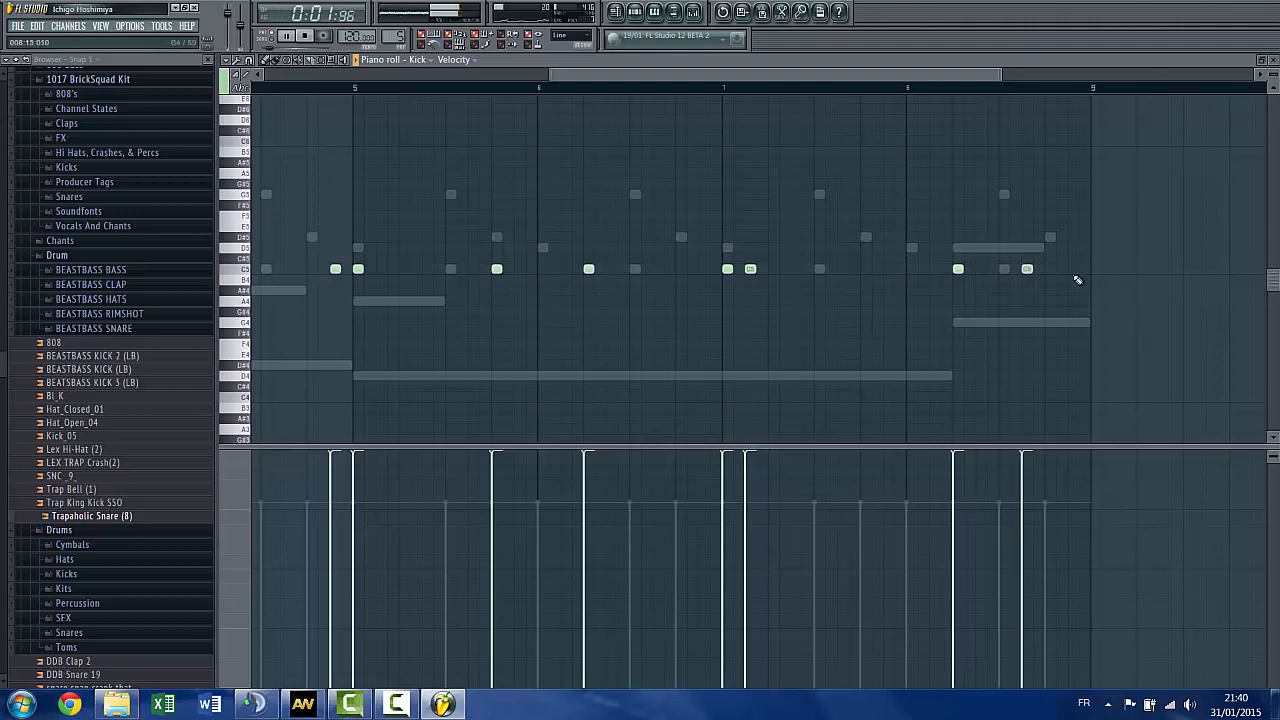
{"action": "scroll", "coordinate": [1073, 273], "scroll_direction": "down", "scroll_amount": 5}
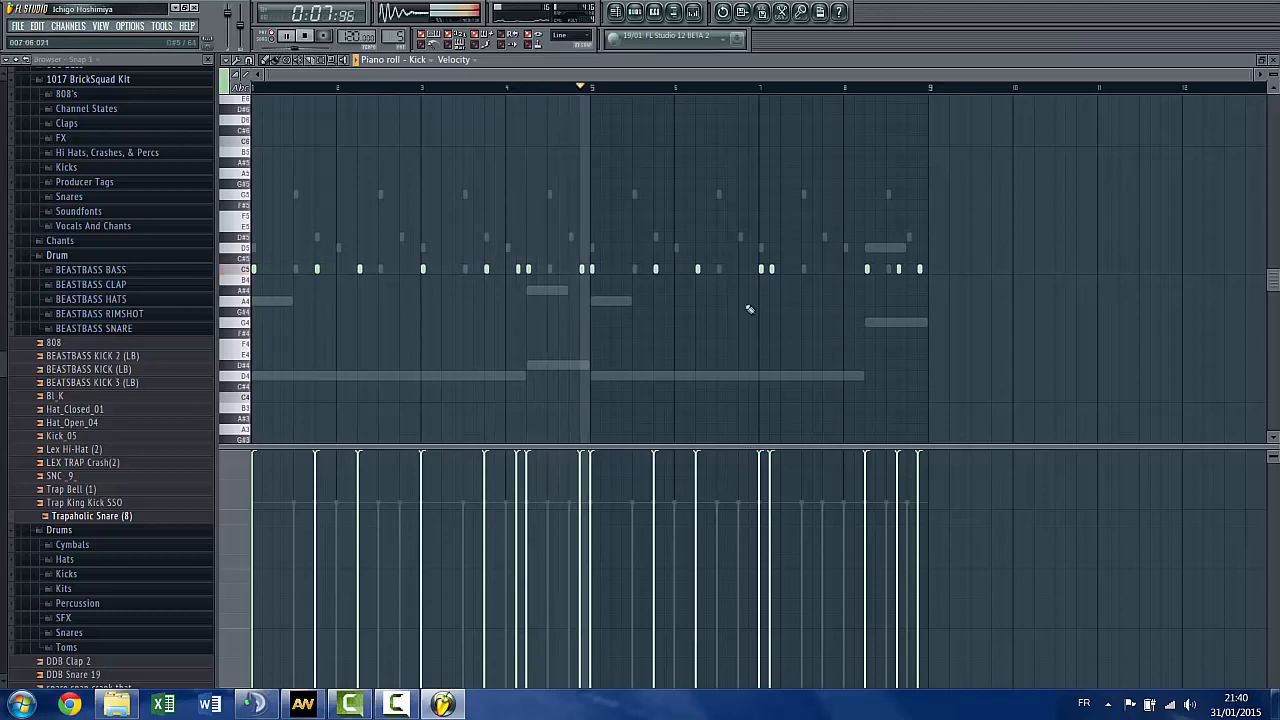
{"action": "left_click", "coordinate": [397, 704]}
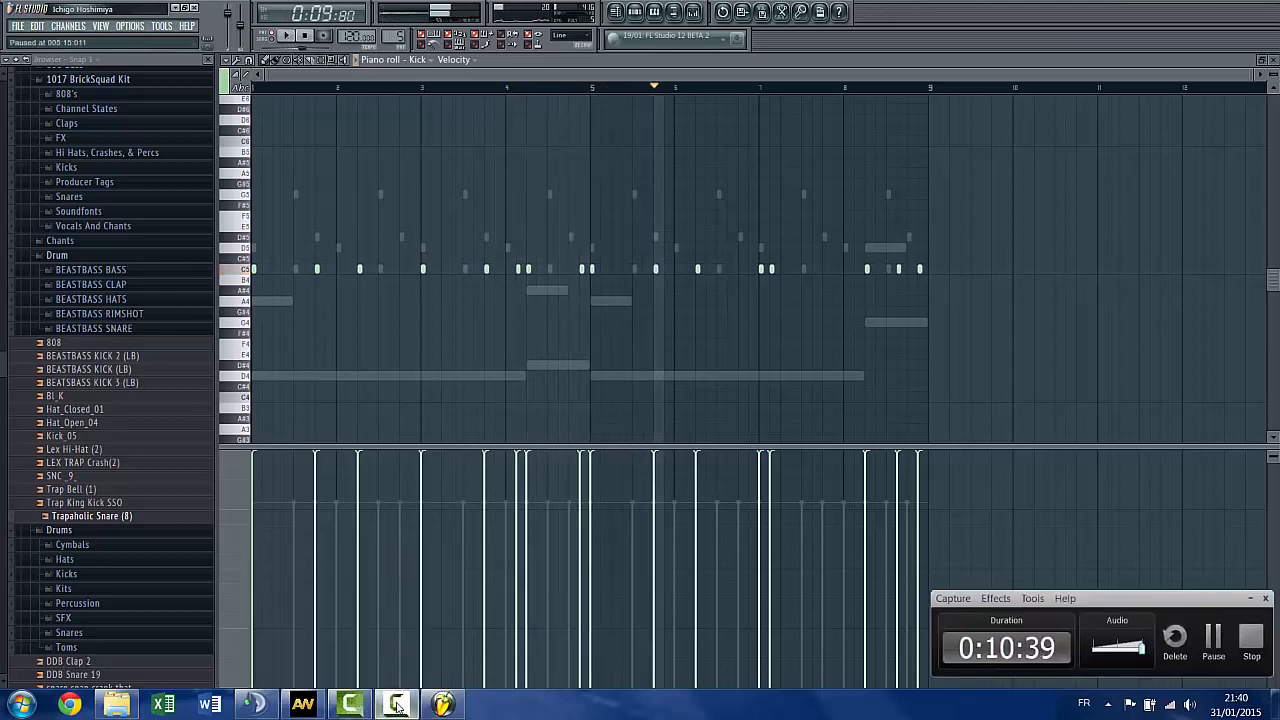
{"action": "left_click", "coordinate": [397, 704]}
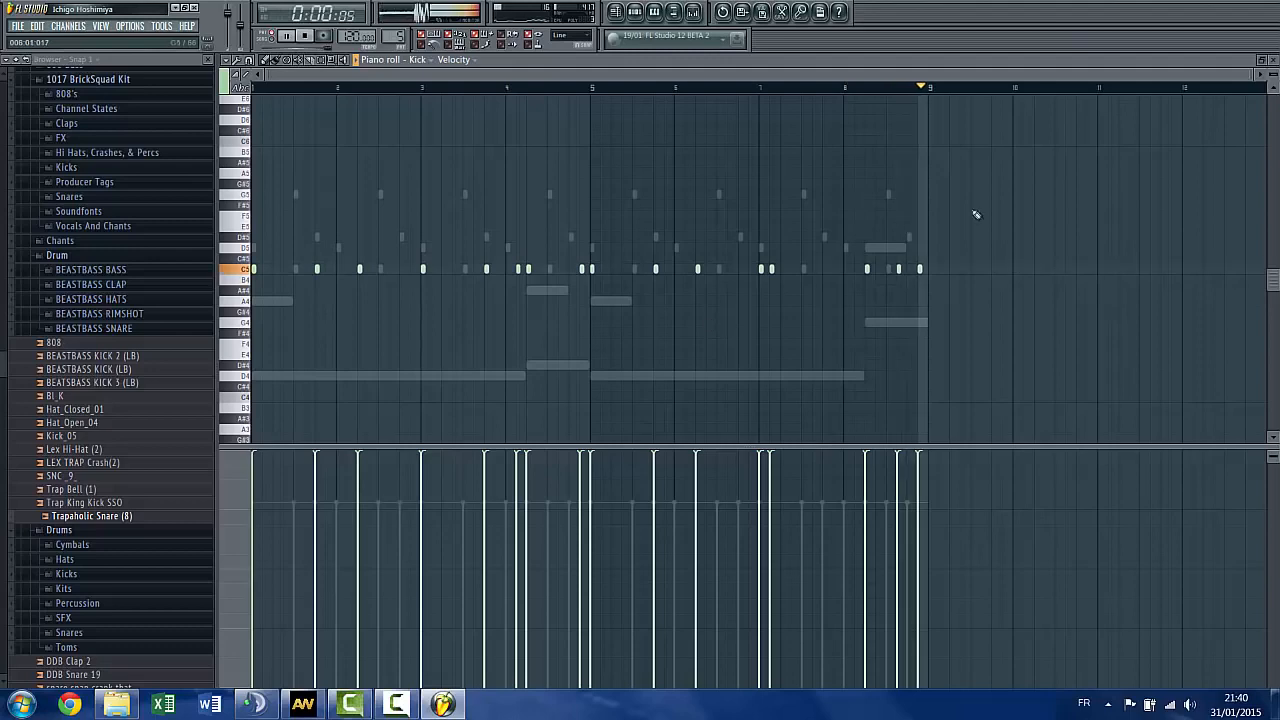
Close the Kick piano roll, stop playback, and change the snap setting in the hat channel's piano roll
{"action": "left_click", "coordinate": [1273, 60]}
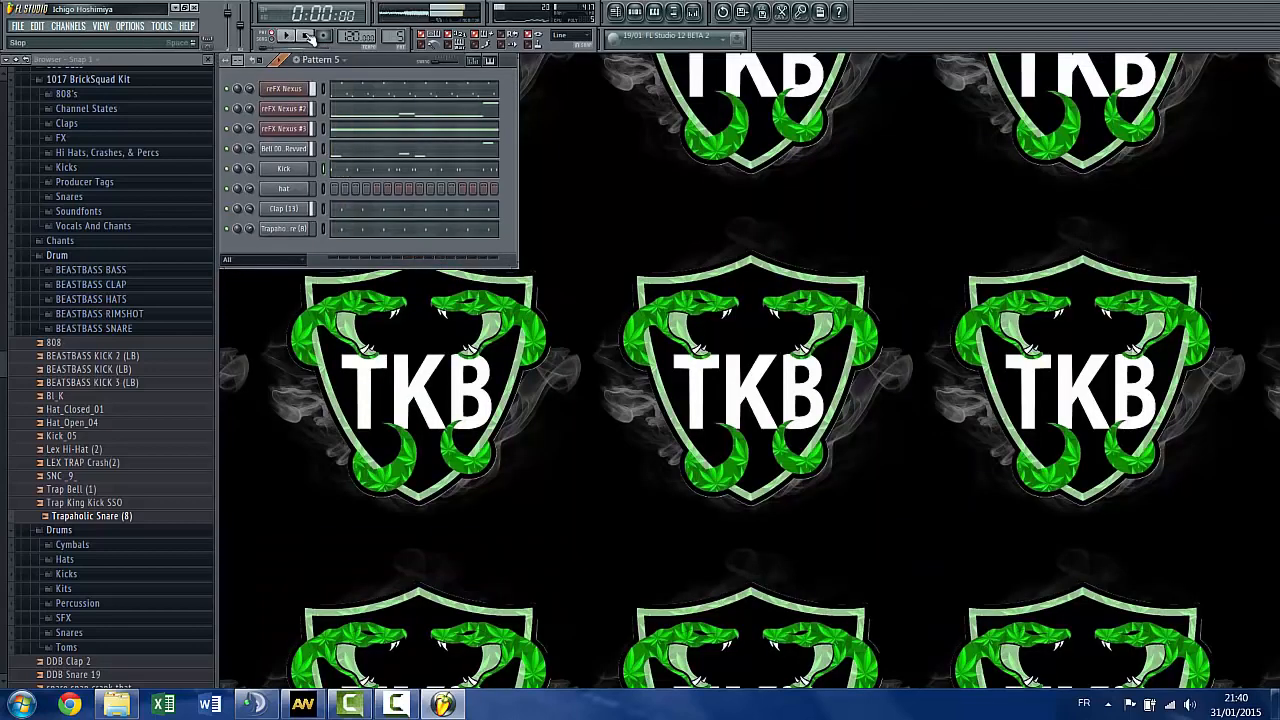
{"action": "left_click", "coordinate": [310, 196]}
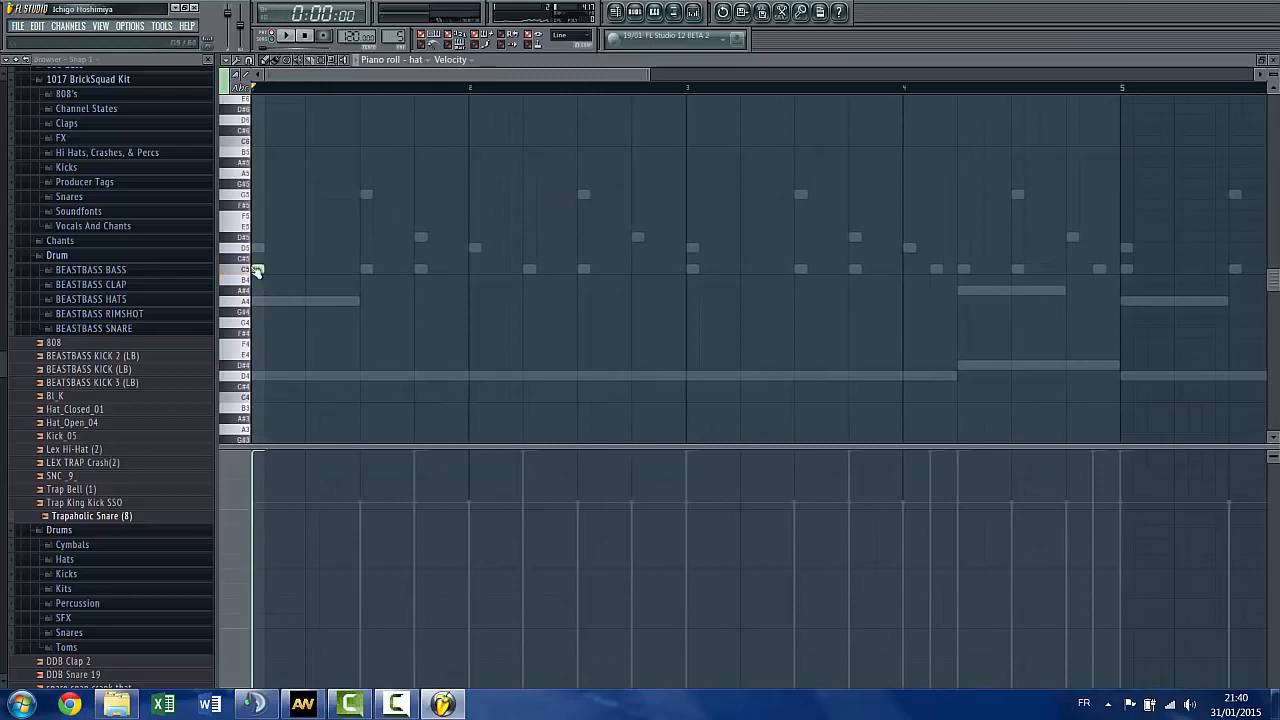
{"action": "left_click", "coordinate": [229, 61]}
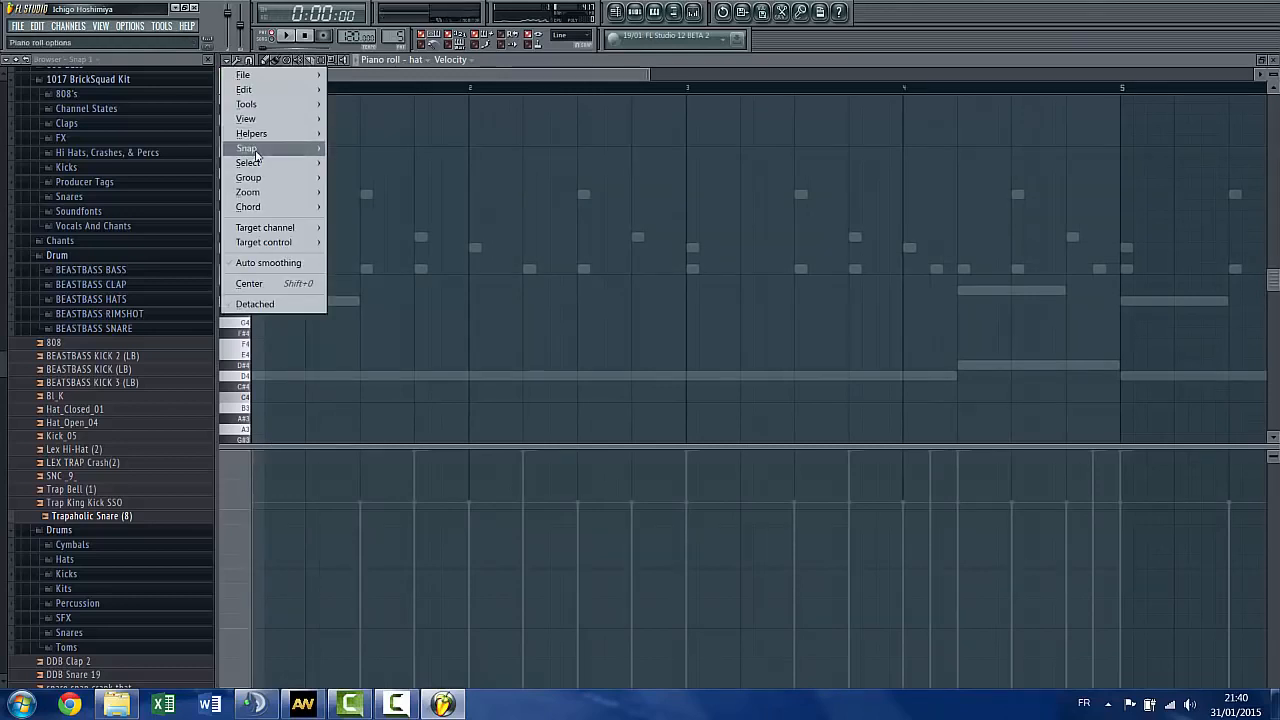
{"action": "mouse_move", "coordinate": [290, 148]}
{"action": "left_click", "coordinate": [364, 240]}
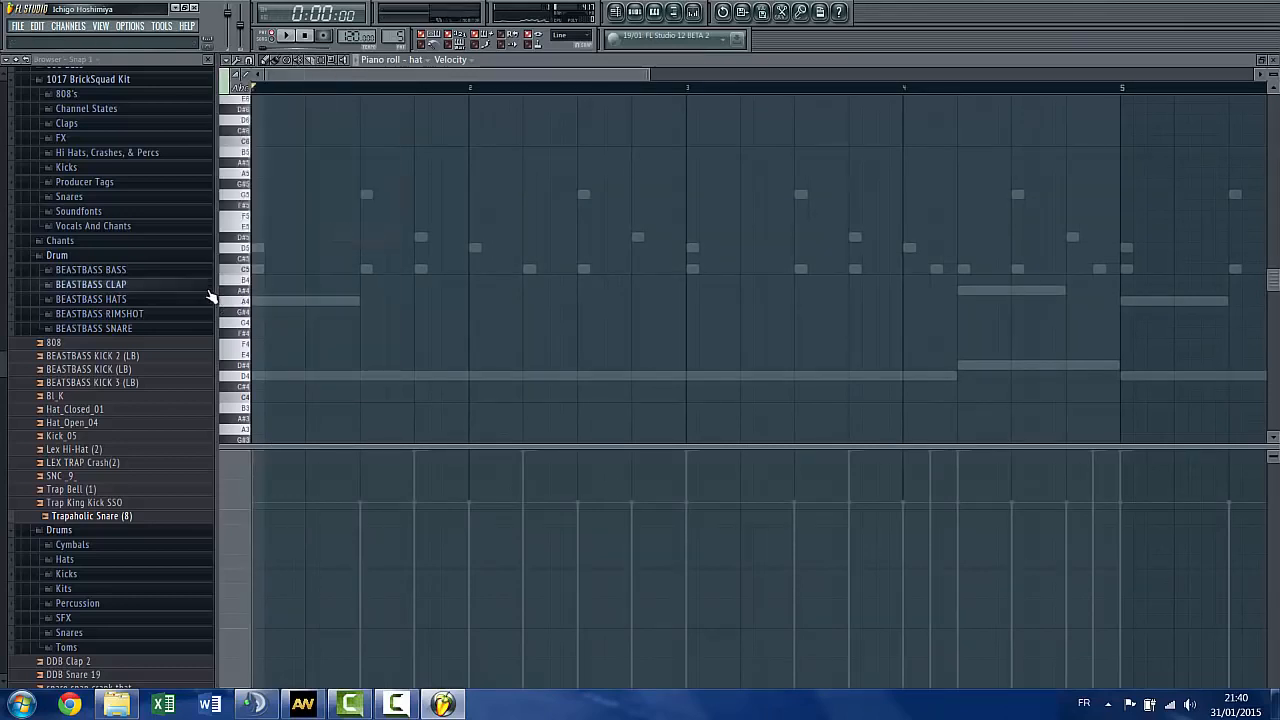
Place a short C5 hat note at the start of bar 1
{"action": "scroll", "coordinate": [207, 290], "scroll_direction": "up", "scroll_amount": 3}
{"action": "scroll", "coordinate": [210, 263], "scroll_direction": "up", "scroll_amount": 3}
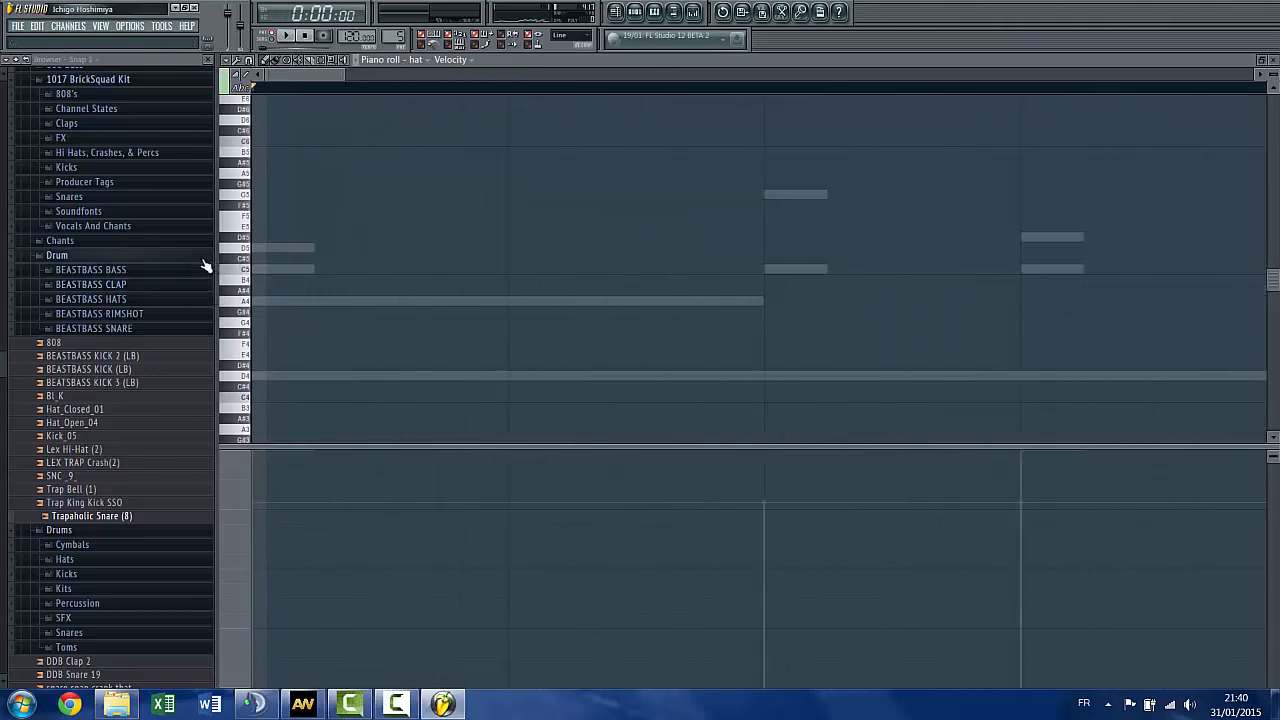
{"action": "left_click", "coordinate": [259, 271]}
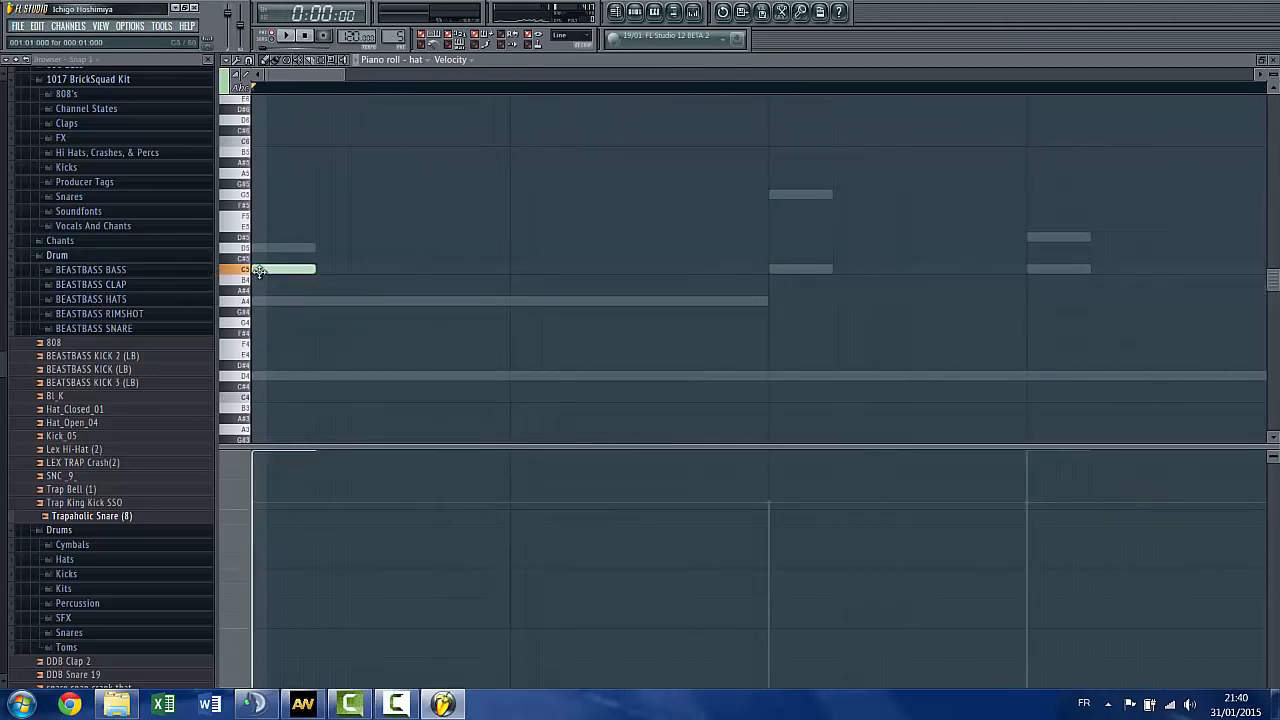
Place short C5 hat notes every half beat from the offbeat of beat 1 through beat 4 of bar 1
{"action": "left_click", "coordinate": [517, 270]}
{"action": "left_click", "coordinate": [646, 271]}
{"action": "left_click", "coordinate": [771, 271]}
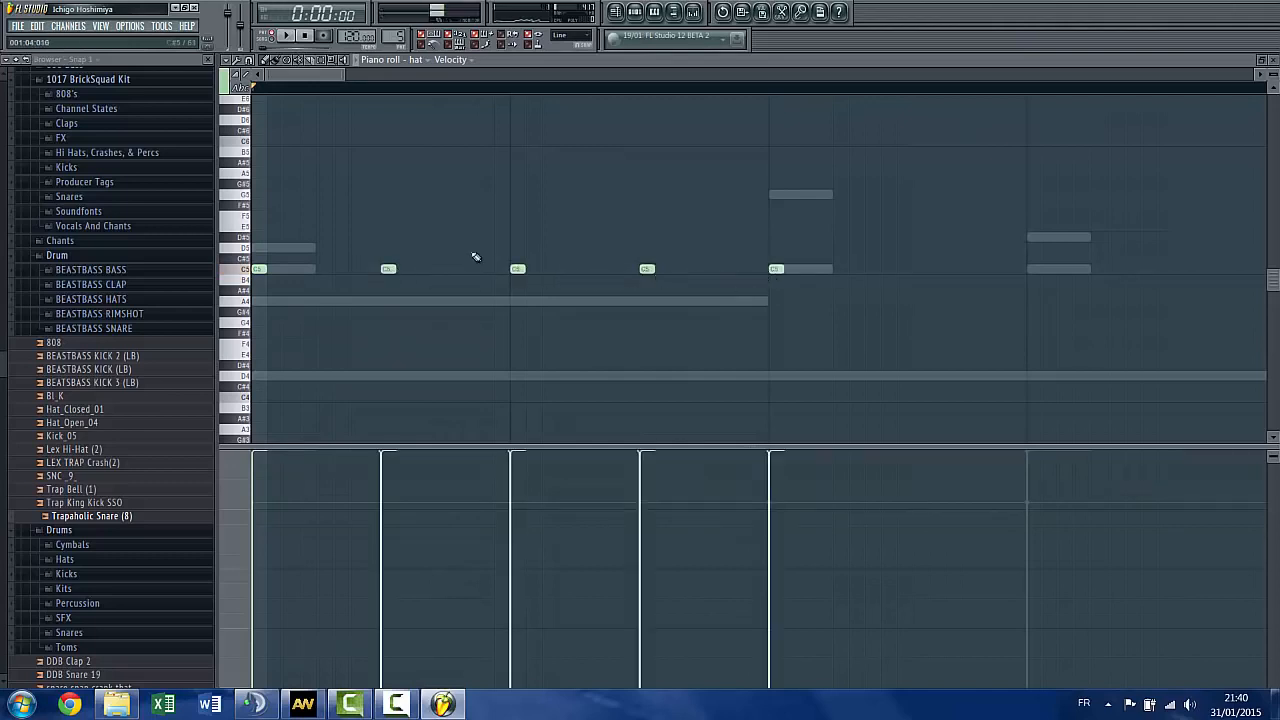
{"action": "scroll", "coordinate": [474, 260], "scroll_direction": "down", "scroll_amount": 3}
{"action": "scroll", "coordinate": [315, 283], "scroll_direction": "up", "scroll_amount": 2}
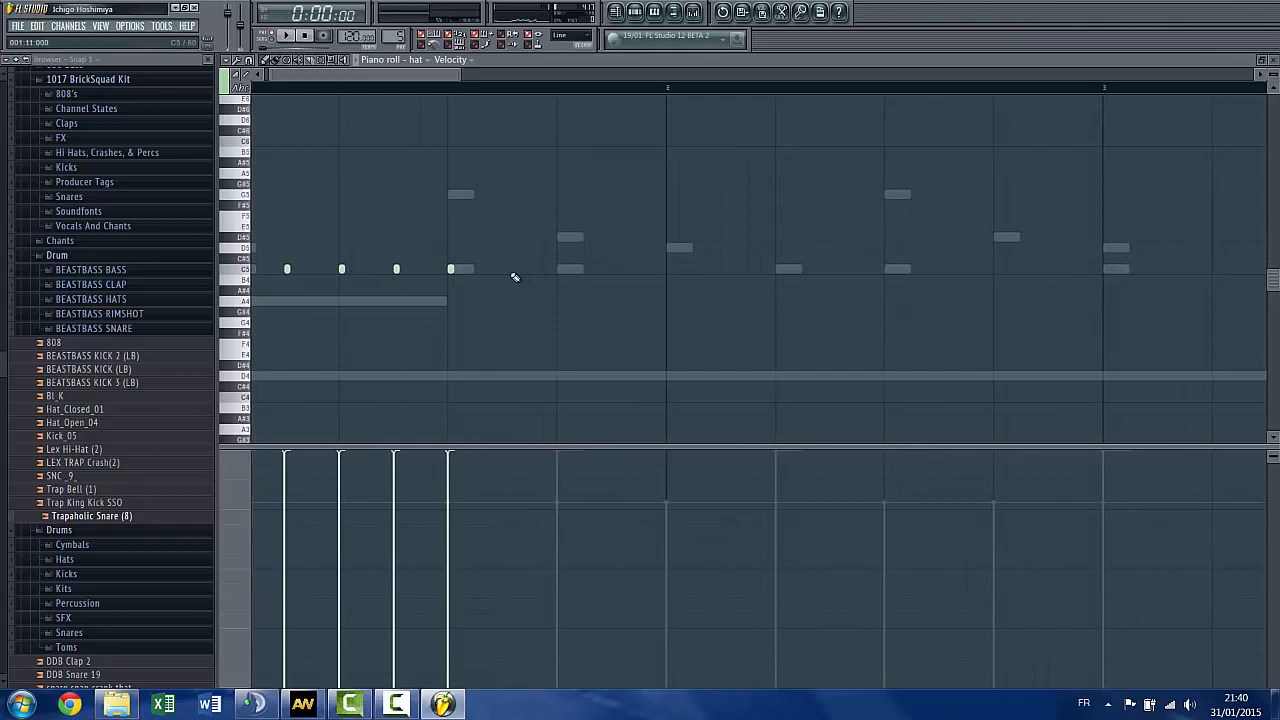
{"action": "left_click", "coordinate": [506, 270]}
{"action": "left_click", "coordinate": [561, 270]}
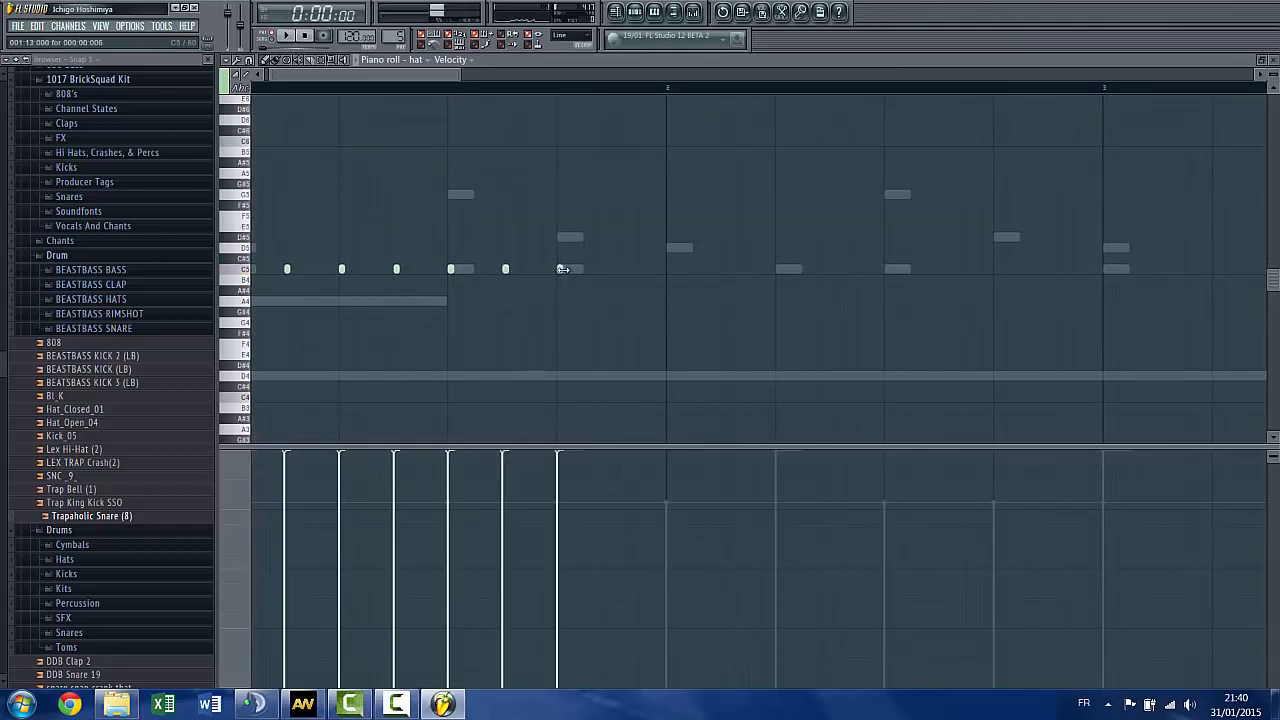
Draw a rapid C5 hat roll on beat 4 of bar 1, play it back, and thin it to the beat and offbeat
{"action": "left_click", "coordinate": [571, 269]}
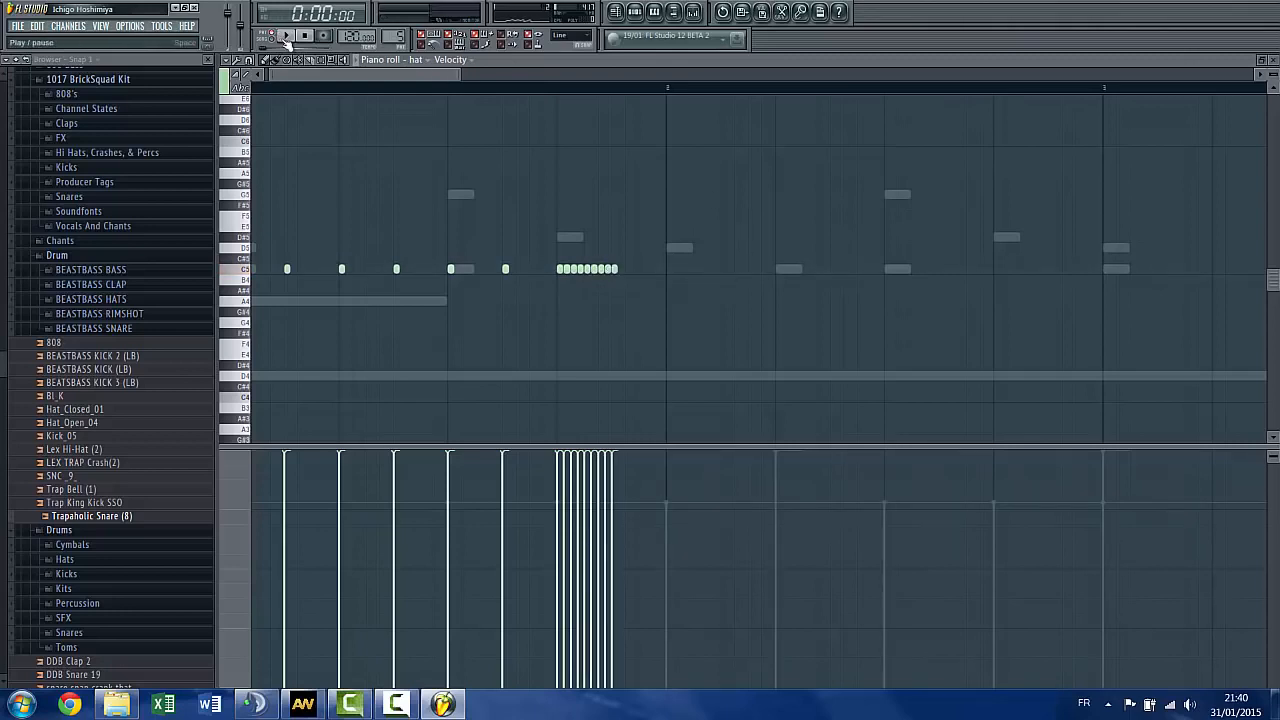
{"action": "scroll", "coordinate": [375, 176], "scroll_direction": "down", "scroll_amount": 4}
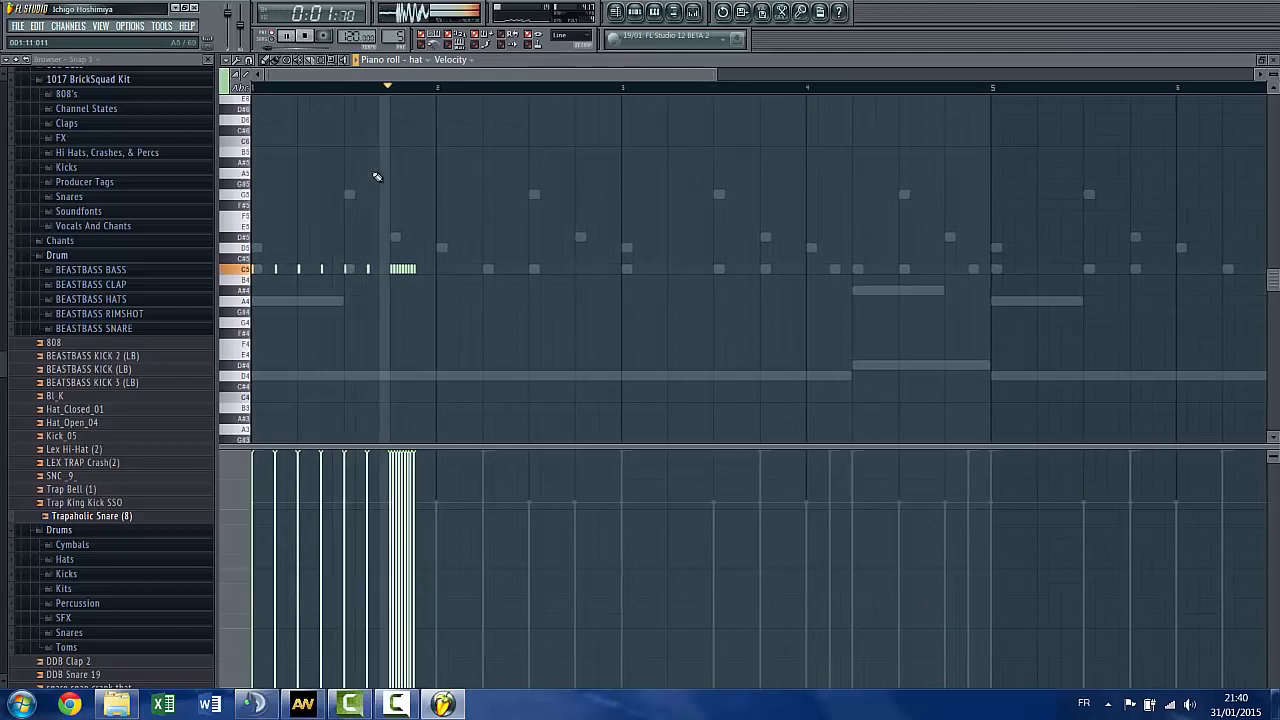
{"action": "scroll", "coordinate": [411, 243], "scroll_direction": "up", "scroll_amount": 1}
{"action": "scroll", "coordinate": [390, 290], "scroll_direction": "up", "scroll_amount": 3}
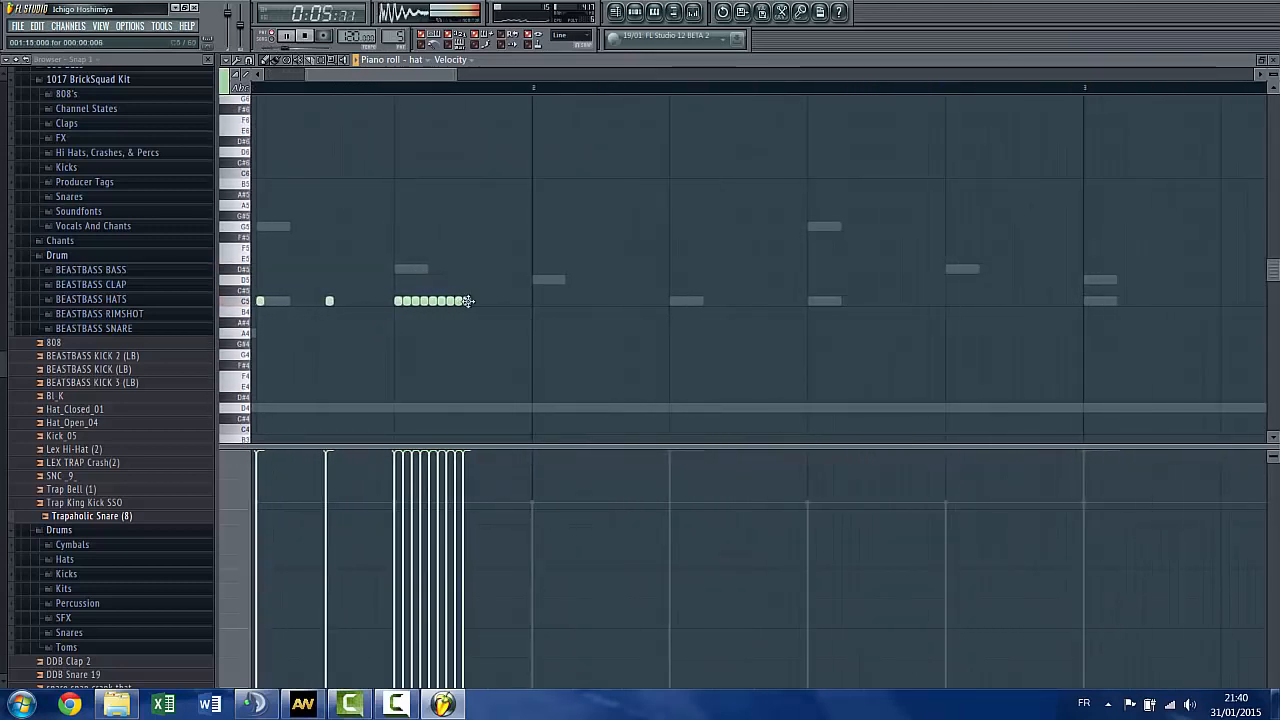
{"action": "left_click_drag", "start_coordinate": [465, 300], "coordinate": [397, 309]}
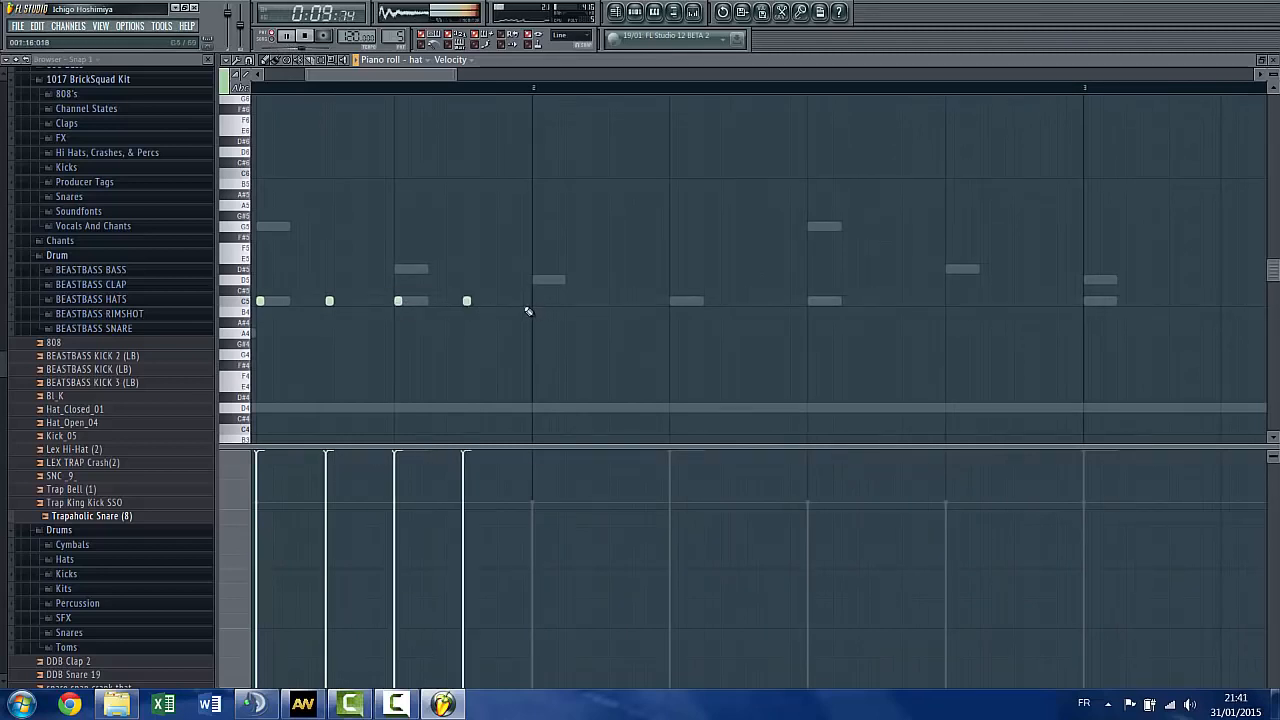
Restart playback, remove the extra quarter-beat hats early in bar 1, and place C5 hats on beat 1, its offbeat and beat 2 of bar 2
{"action": "scroll", "coordinate": [408, 306], "scroll_direction": "down", "scroll_amount": 3}
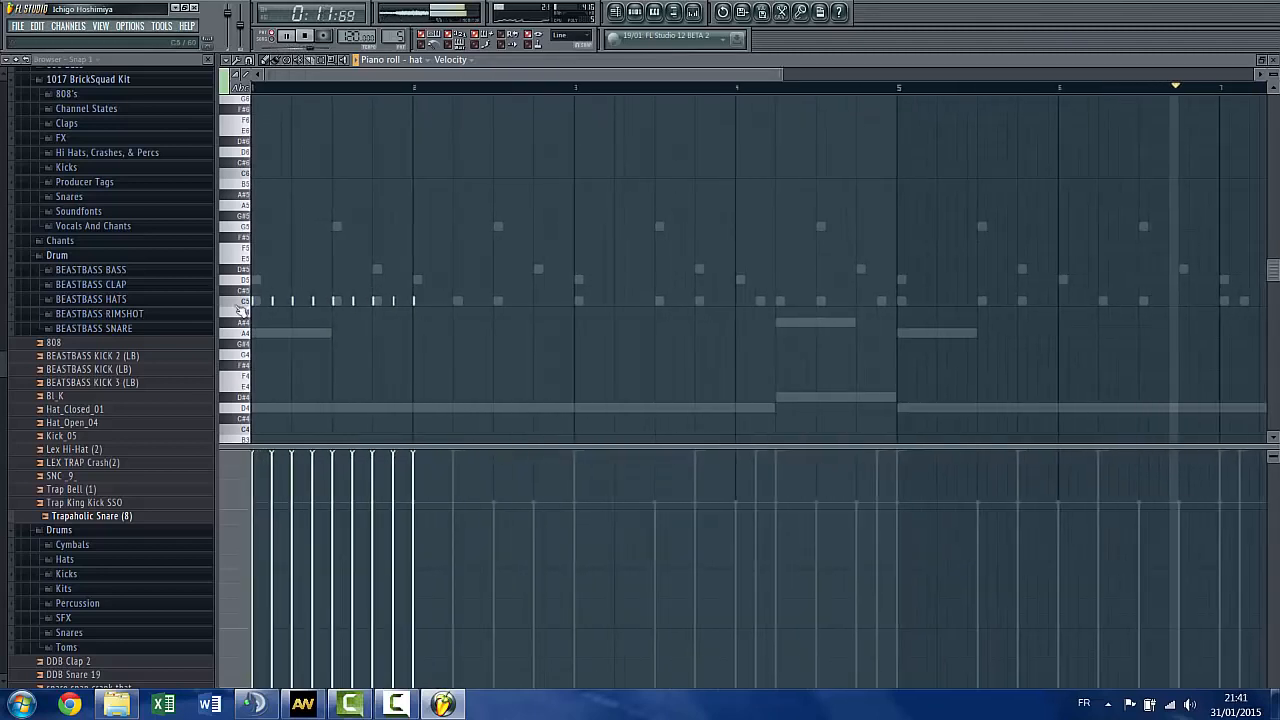
{"action": "key", "text": "Page_Up"}
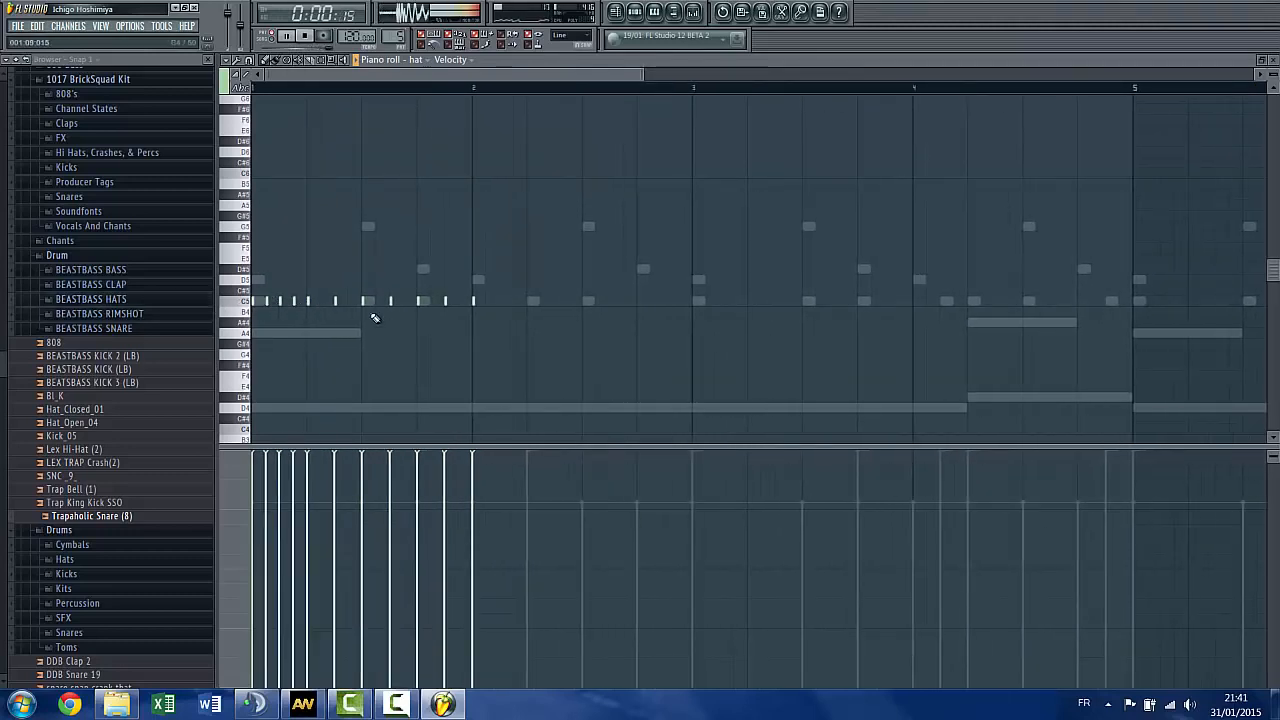
{"action": "right_click", "coordinate": [294, 301]}
{"action": "scroll", "coordinate": [408, 303], "scroll_direction": "up", "scroll_amount": 2}
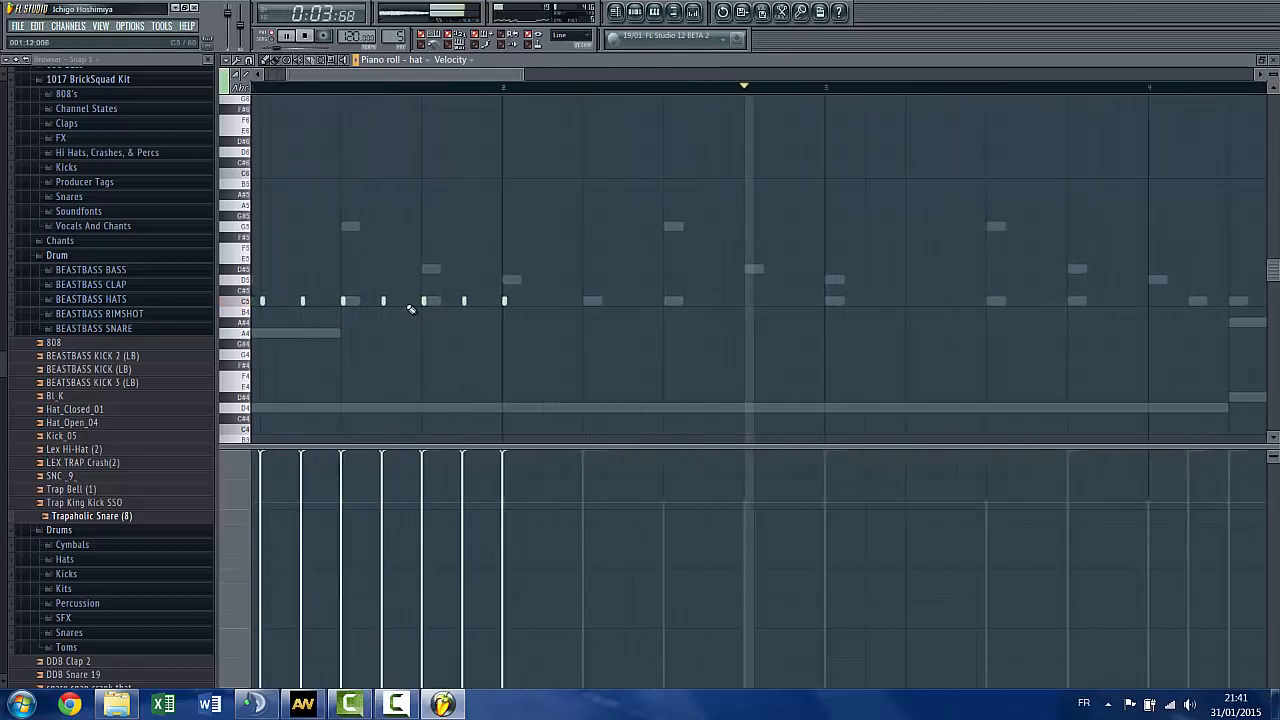
{"action": "left_click", "coordinate": [557, 301]}
{"action": "left_click", "coordinate": [601, 301]}
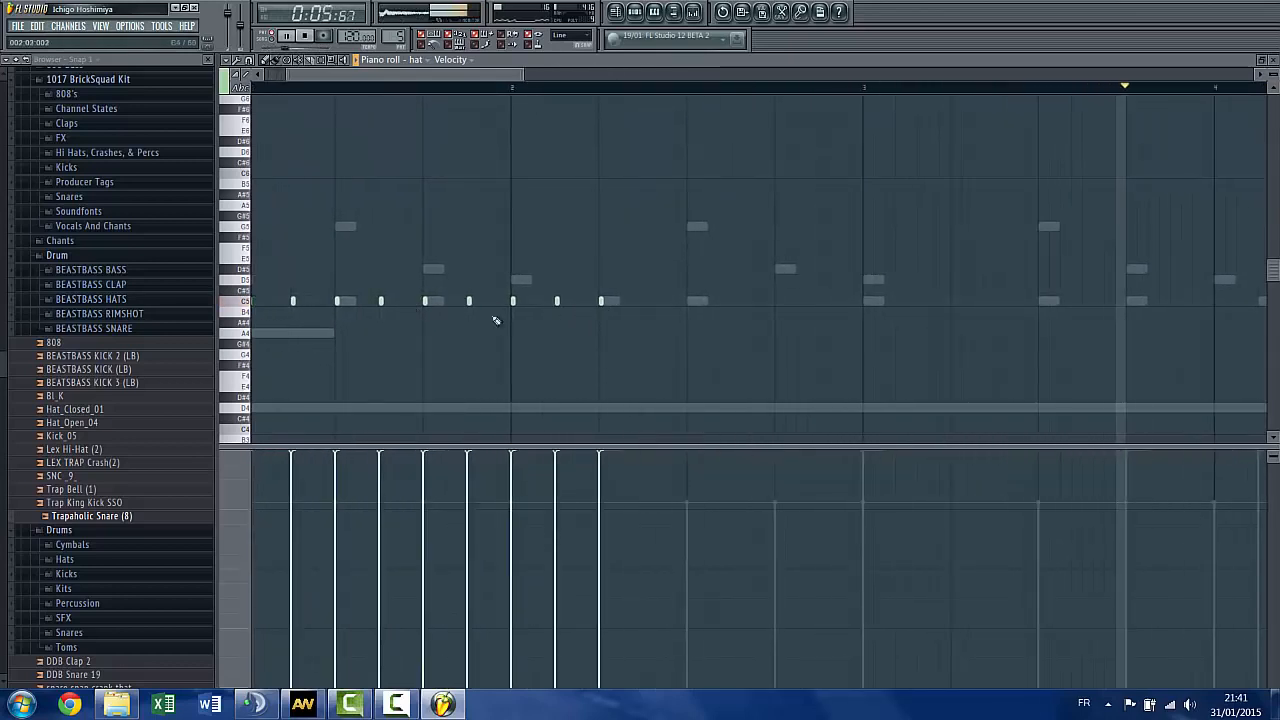
Add six-note C5 hat rolls on beat 4 of bar 1 and beat 1's offbeat in bar 2, plus hats on beat 2's offbeat and beat 3
{"action": "scroll", "coordinate": [396, 308], "scroll_direction": "up", "scroll_amount": 2}
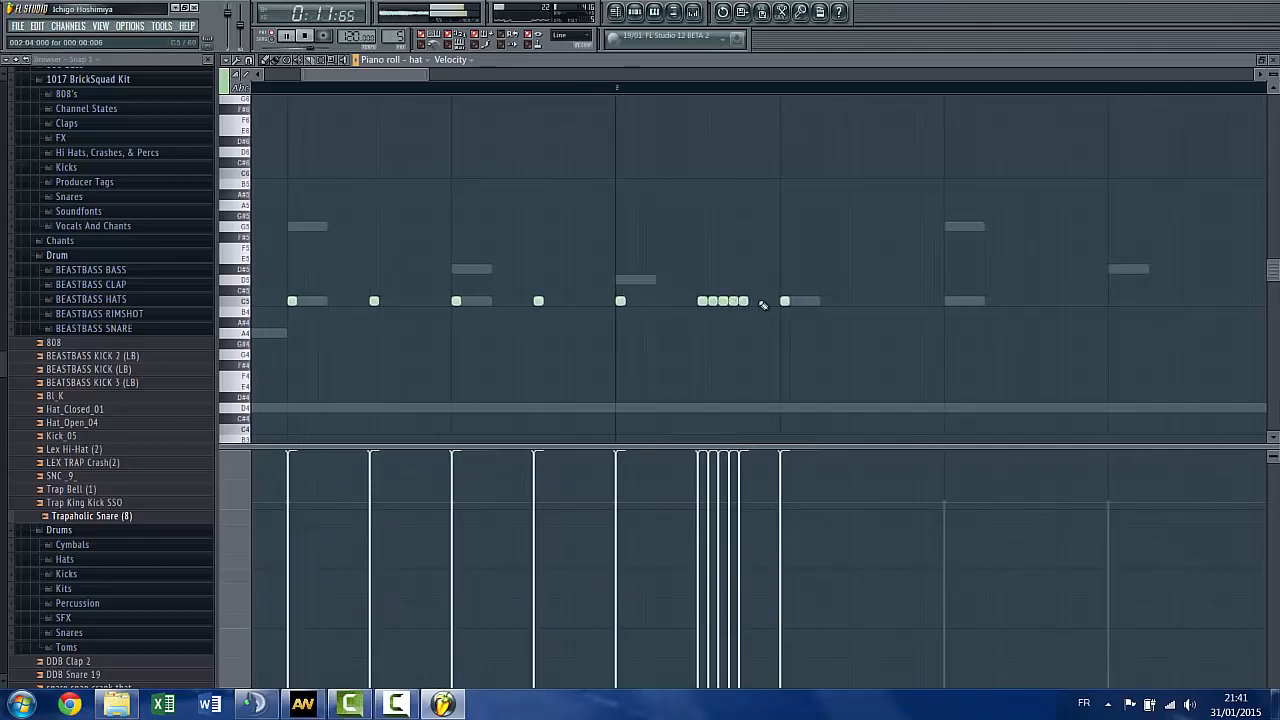
{"action": "scroll", "coordinate": [540, 310], "scroll_direction": "down", "scroll_amount": 2}
{"action": "scroll", "coordinate": [505, 305], "scroll_direction": "up", "scroll_amount": 1}
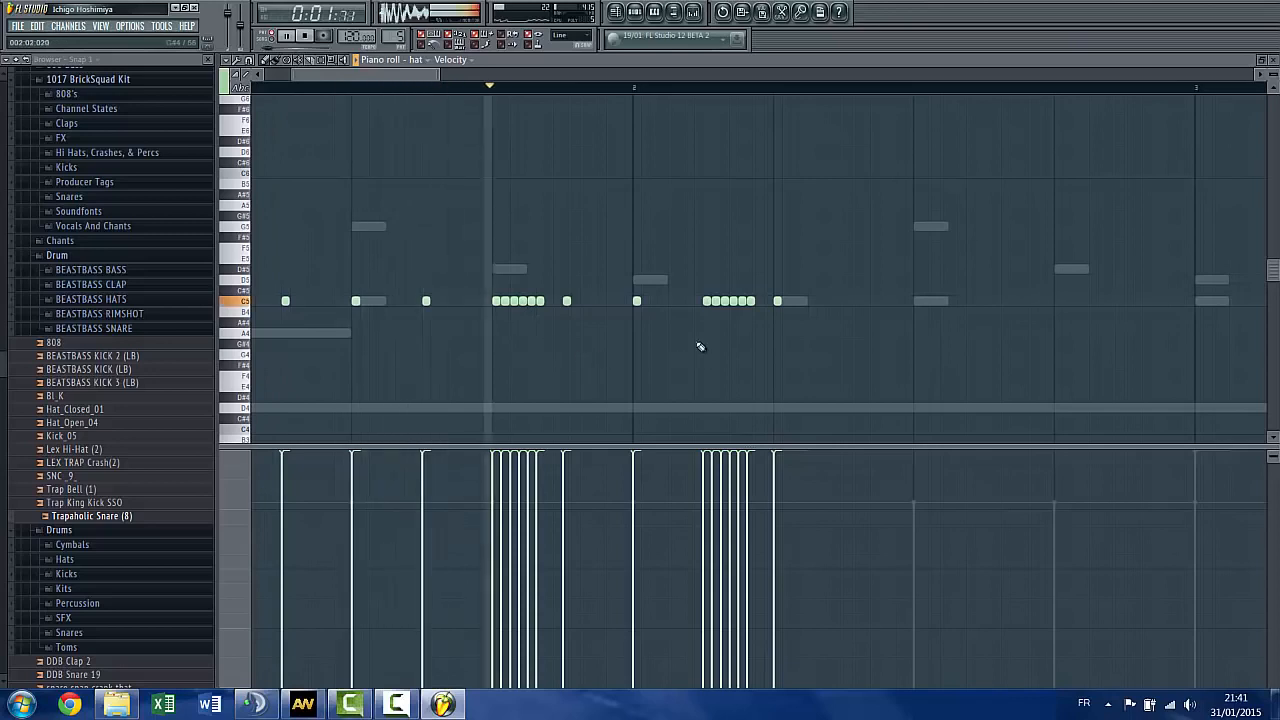
{"action": "scroll", "coordinate": [871, 314], "scroll_direction": "up", "scroll_amount": 1}
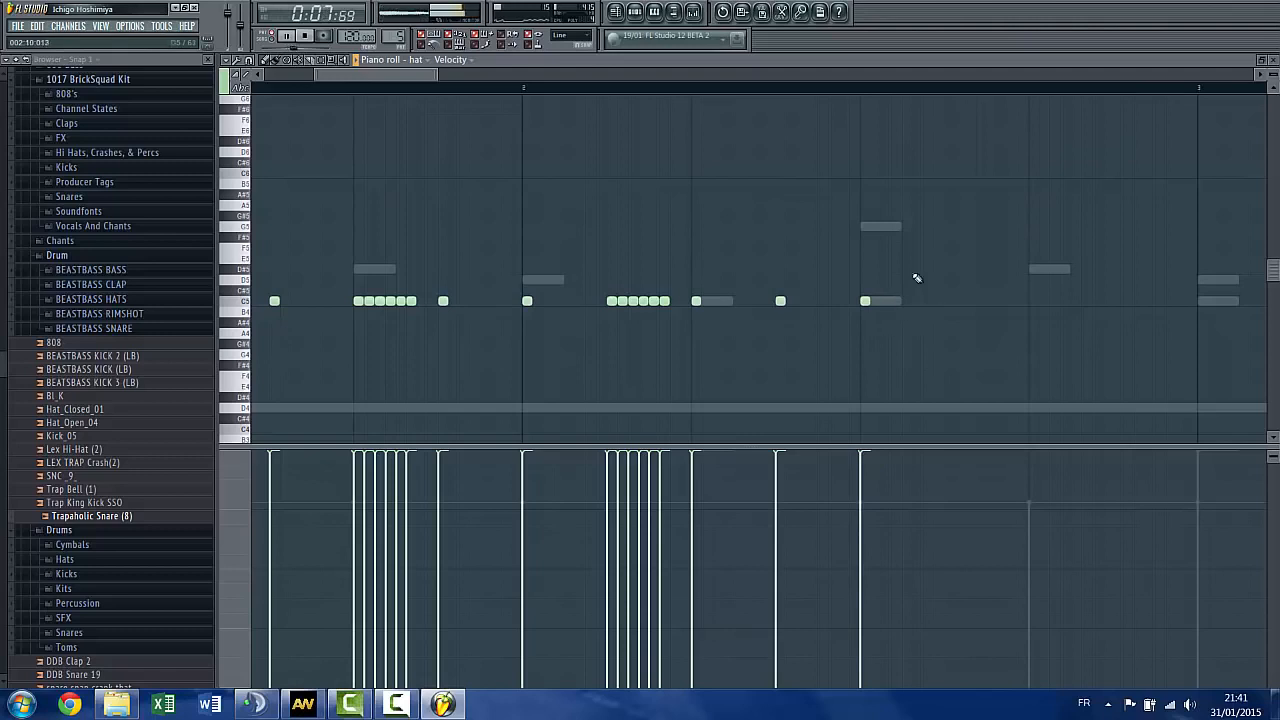
Set the snap to 1/3 step and add triplet C5 hats across beat 3 and six evenly spaced hats across beat 4 of bar 2
{"action": "left_click", "coordinate": [227, 61]}
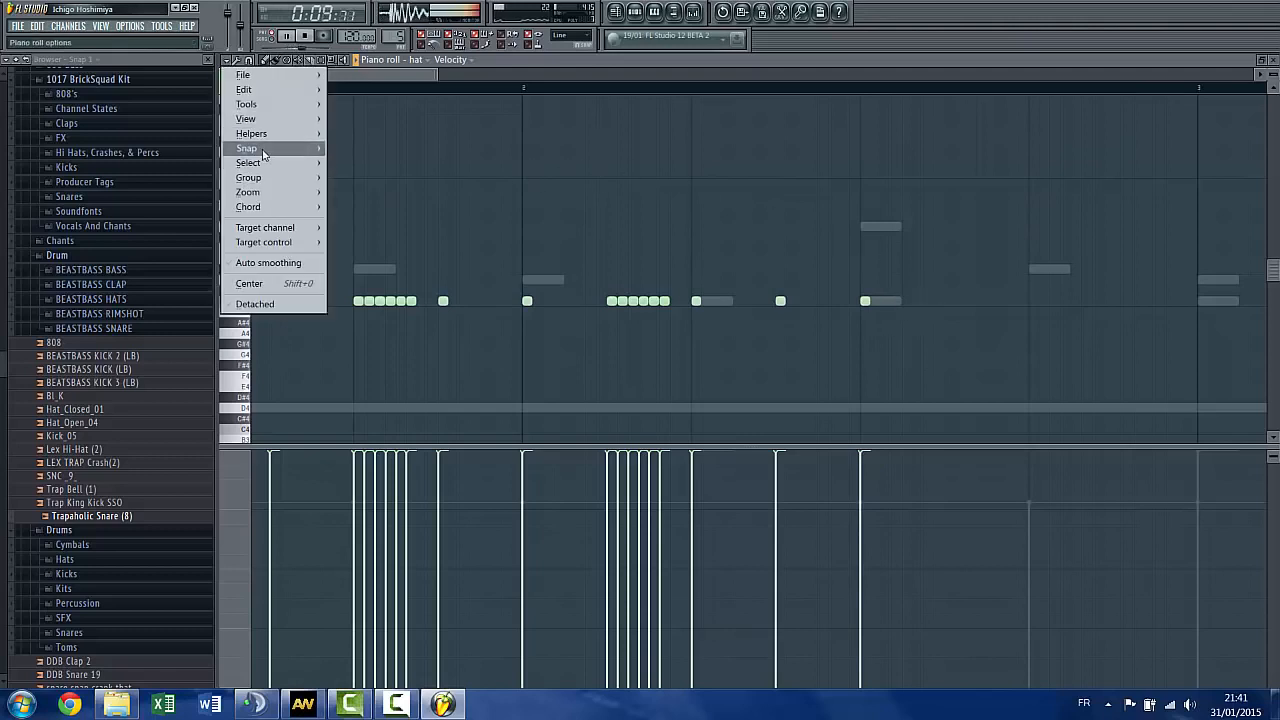
{"action": "mouse_move", "coordinate": [285, 148]}
{"action": "left_click", "coordinate": [365, 251]}
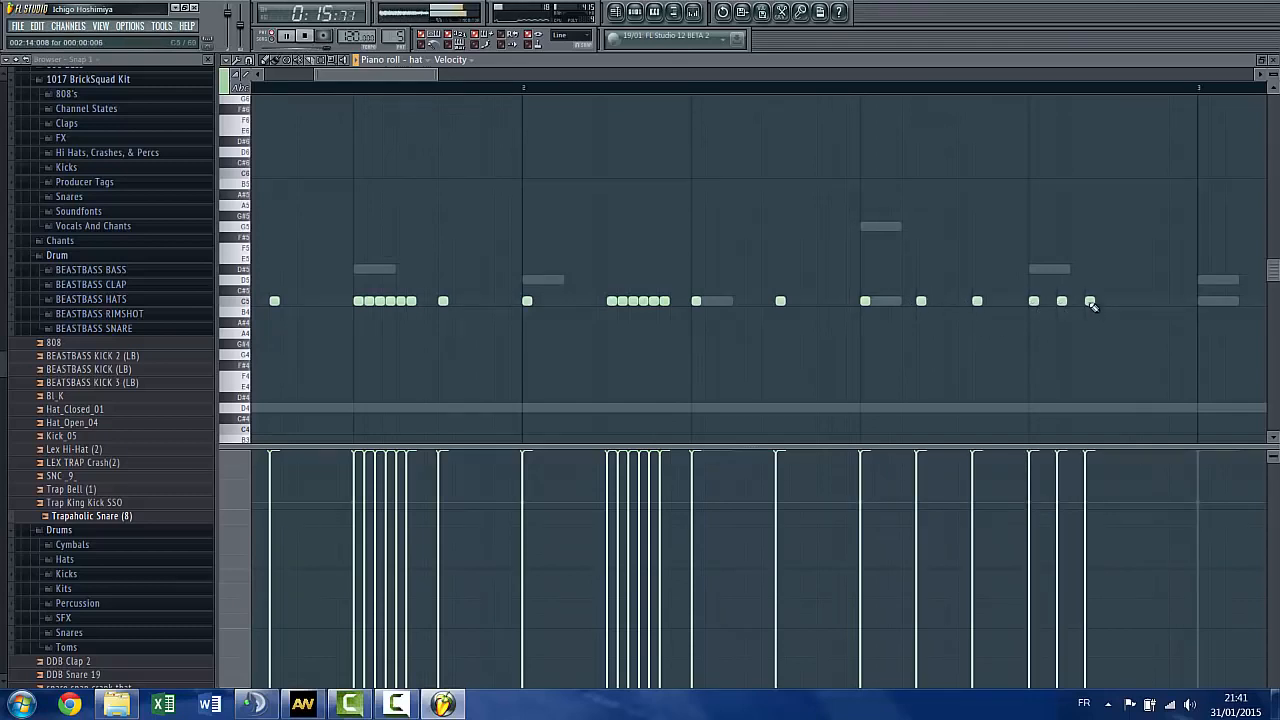
{"action": "left_click", "coordinate": [1174, 301]}
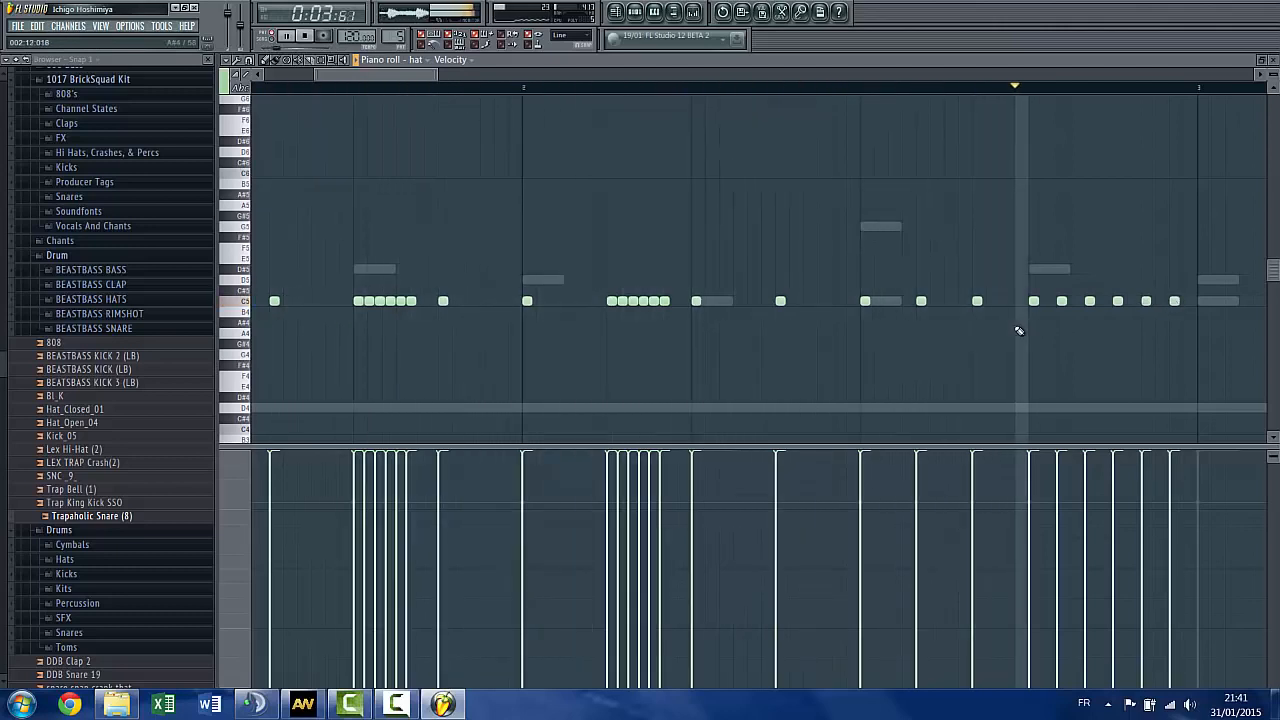
Replace the hats after beat 4 of bar 2, using 1/2 step snap to make an evenly spaced eight-note C5 roll
{"action": "scroll", "coordinate": [1020, 300], "scroll_direction": "down", "scroll_amount": 2, "text": "ctrl"}
{"action": "scroll", "coordinate": [920, 280], "scroll_direction": "down", "scroll_amount": 1, "text": "ctrl"}
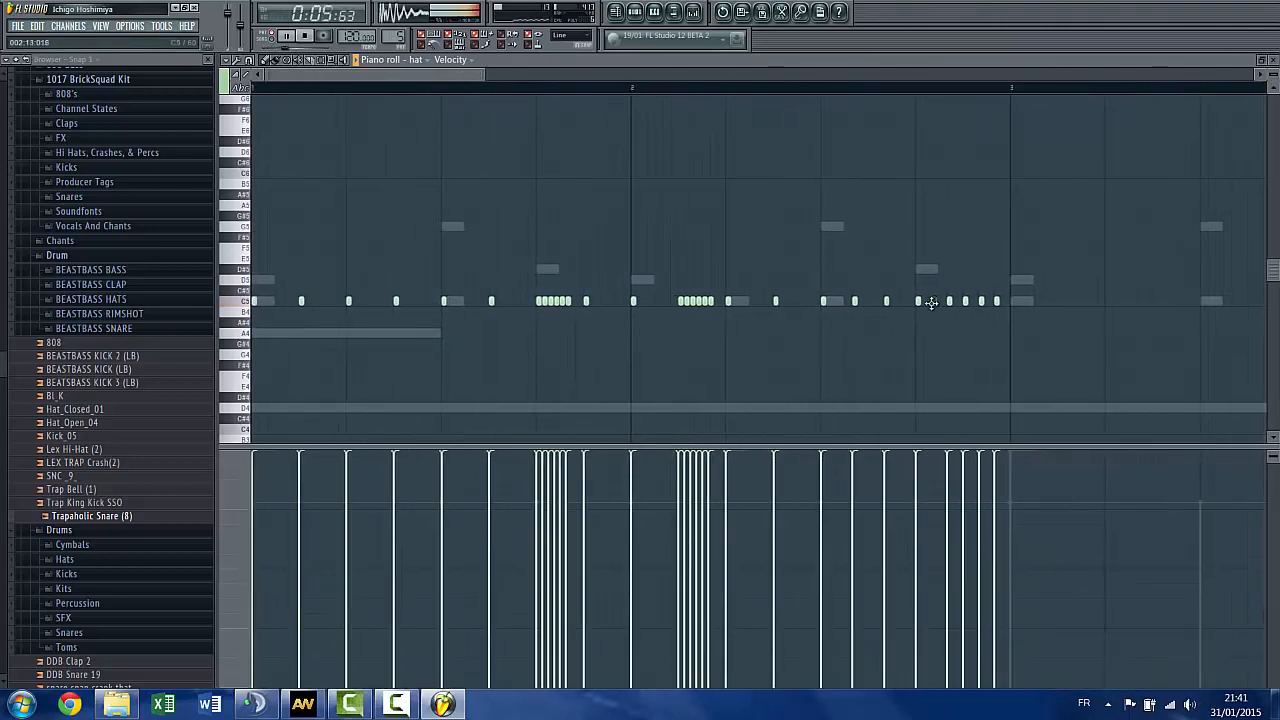
{"action": "left_click", "coordinate": [224, 60]}
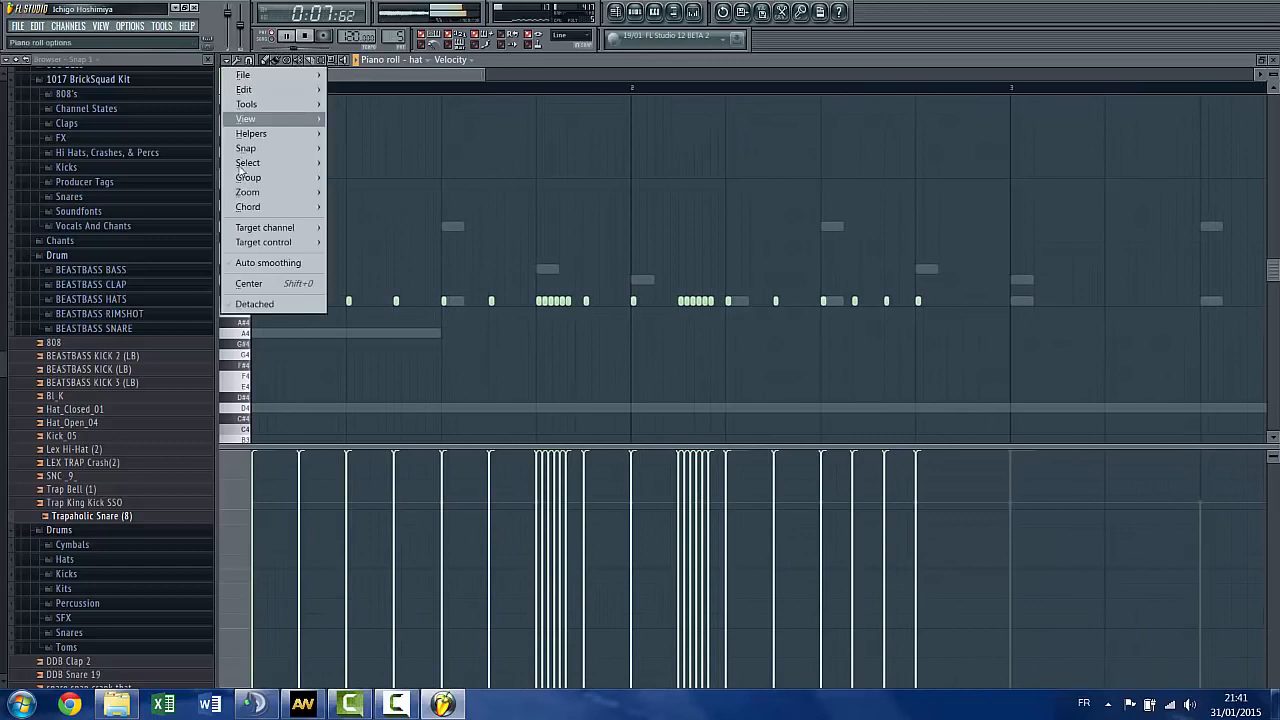
{"action": "mouse_move", "coordinate": [290, 148]}
{"action": "left_click", "coordinate": [369, 261]}
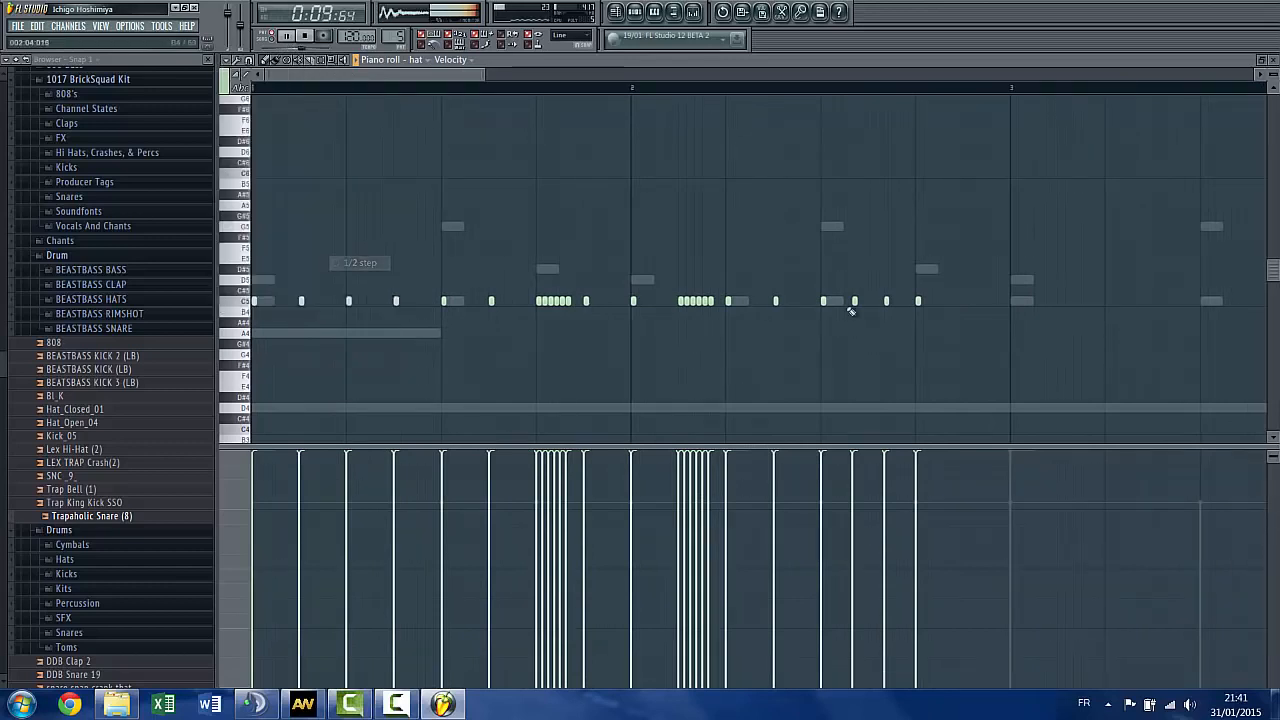
{"action": "scroll", "coordinate": [900, 305], "scroll_direction": "up", "scroll_amount": 3, "text": "ctrl"}
{"action": "left_click", "coordinate": [887, 301]}
{"action": "left_click", "coordinate": [935, 301]}
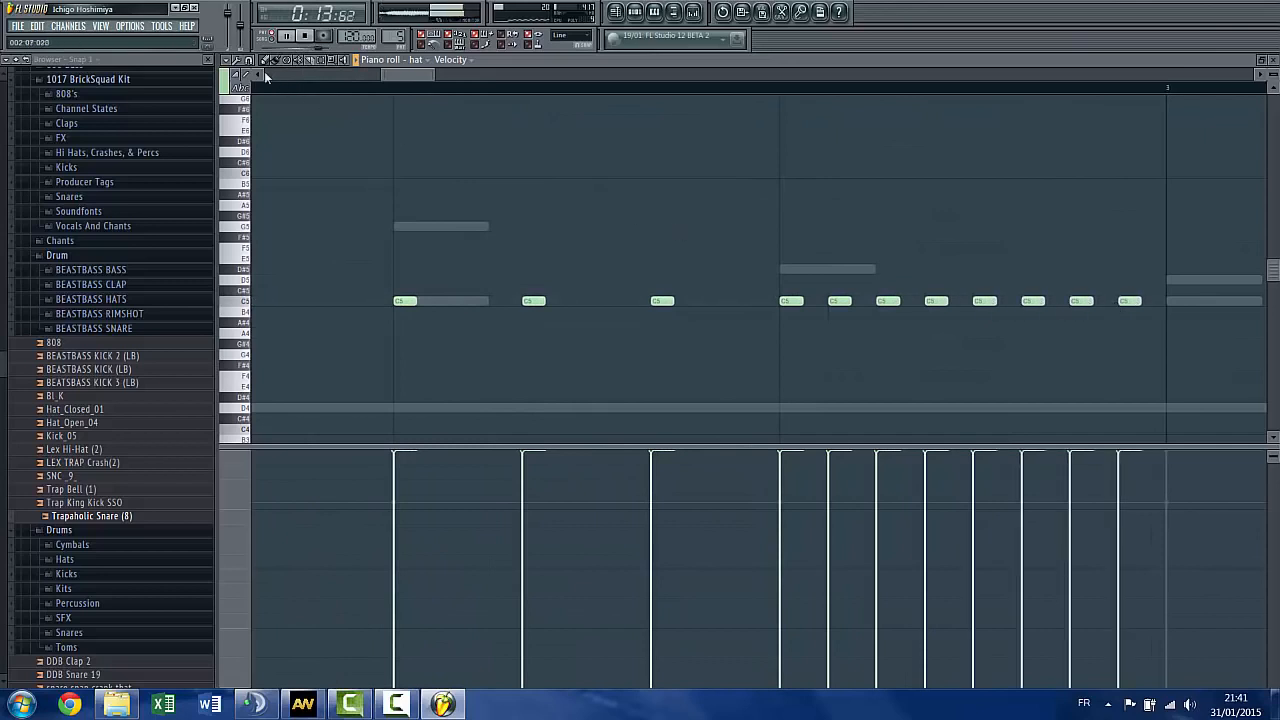
Set the snap to 1/4 step and place C5 hats on beat 1, its offbeat and beat 2 of bar 3
{"action": "left_click", "coordinate": [231, 72]}
{"action": "mouse_move", "coordinate": [290, 148]}
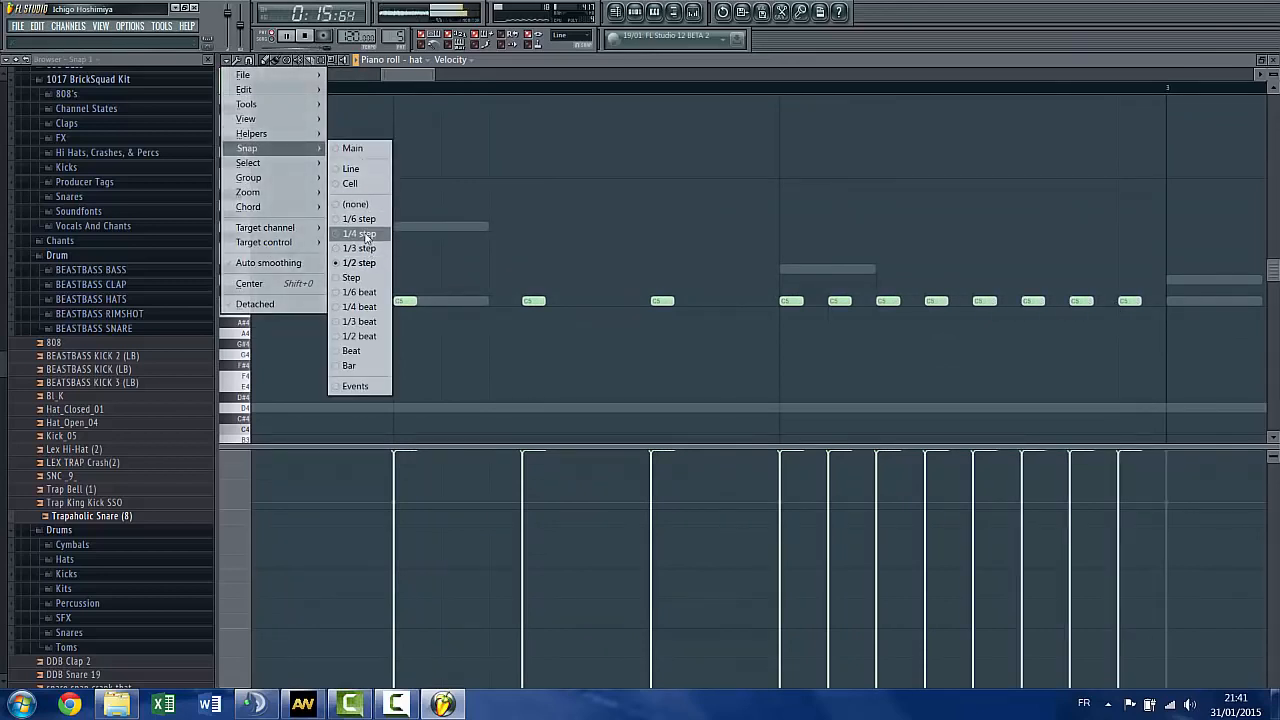
{"action": "left_click", "coordinate": [359, 233]}
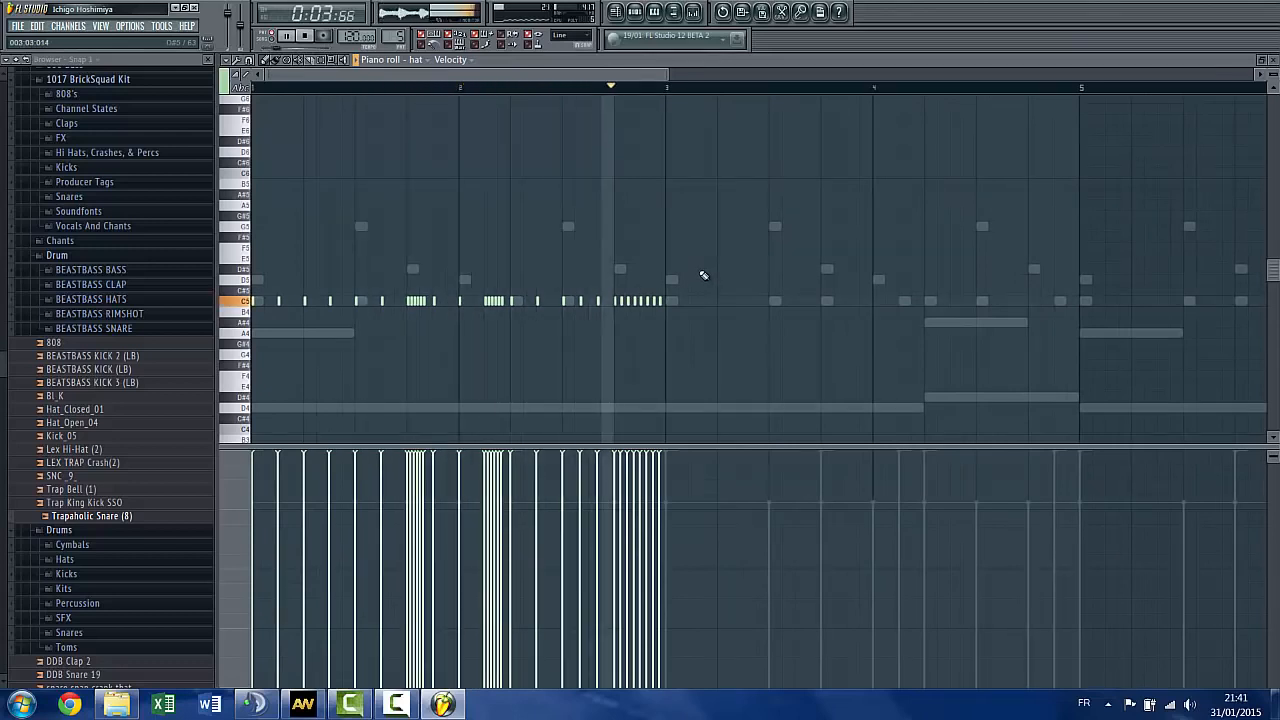
{"action": "scroll", "coordinate": [680, 305], "scroll_direction": "up", "scroll_amount": 2, "text": "ctrl"}
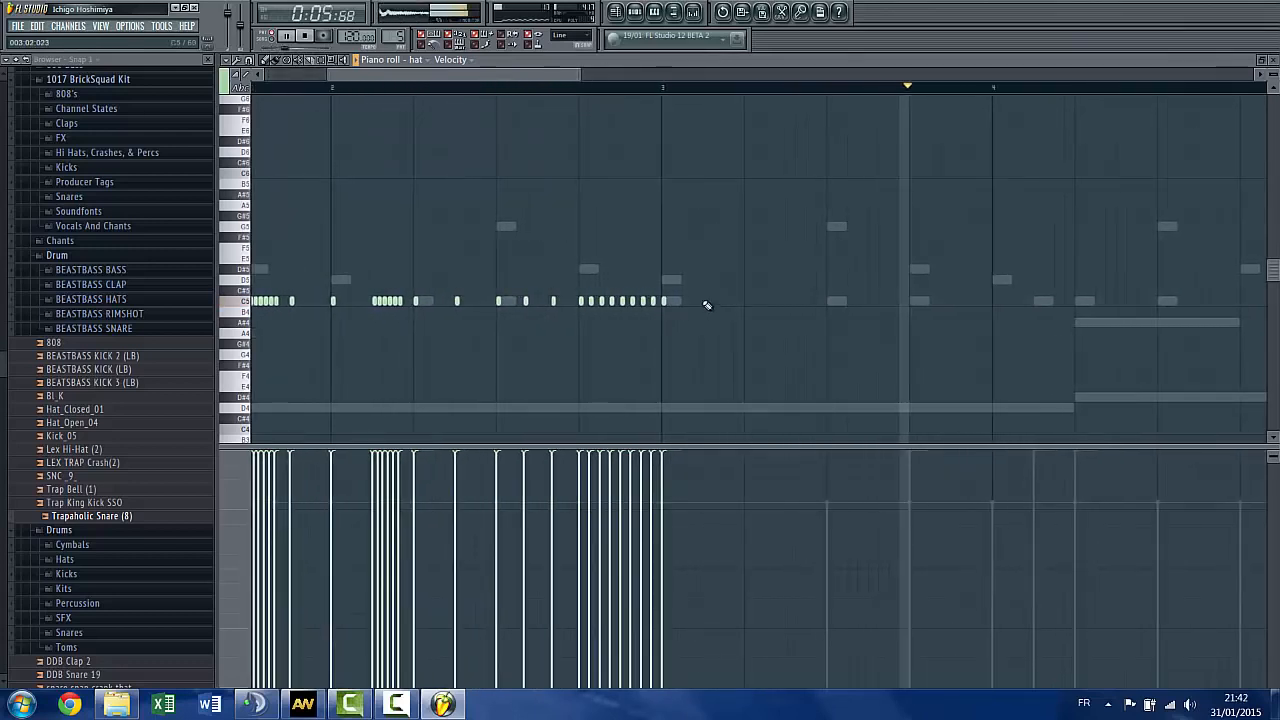
{"action": "left_click", "coordinate": [705, 301]}
{"action": "left_click", "coordinate": [746, 301]}
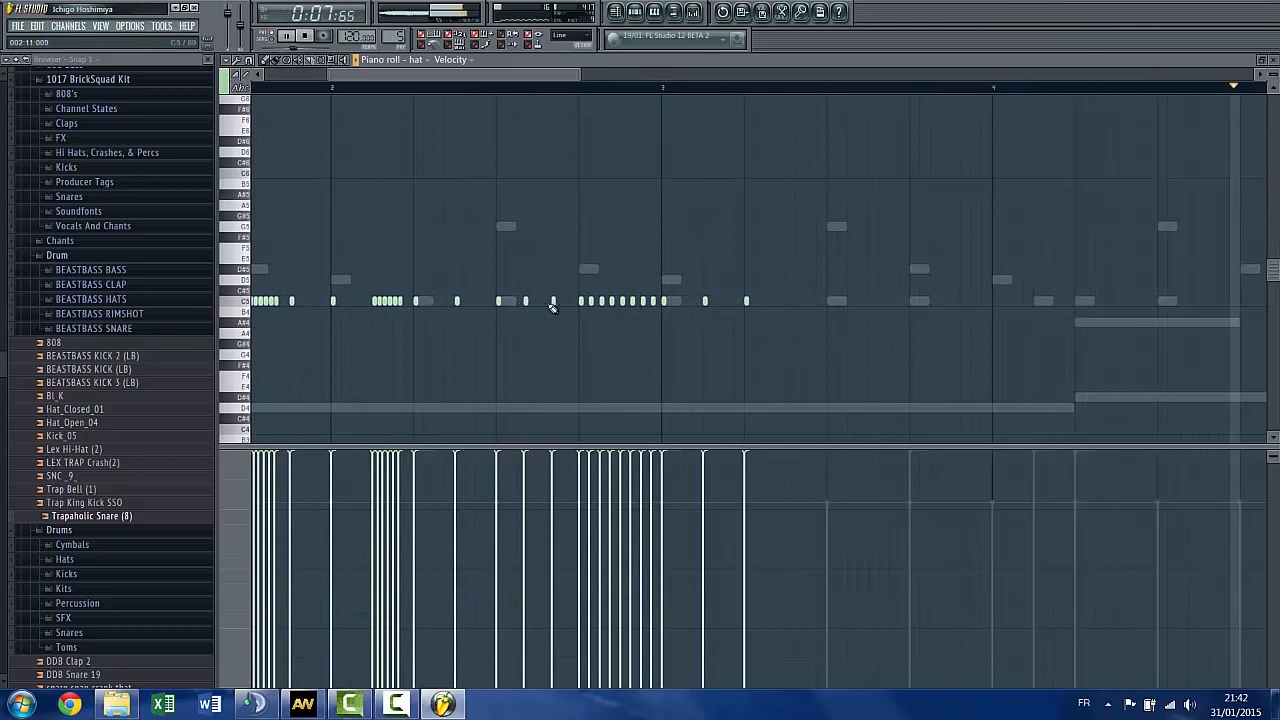
Replace the two triplet hats after beat 3 of bar 2 with a single C5 hat on the offbeat
{"action": "right_click", "coordinate": [552, 303]}
{"action": "right_click", "coordinate": [526, 303]}
{"action": "left_click", "coordinate": [539, 301]}
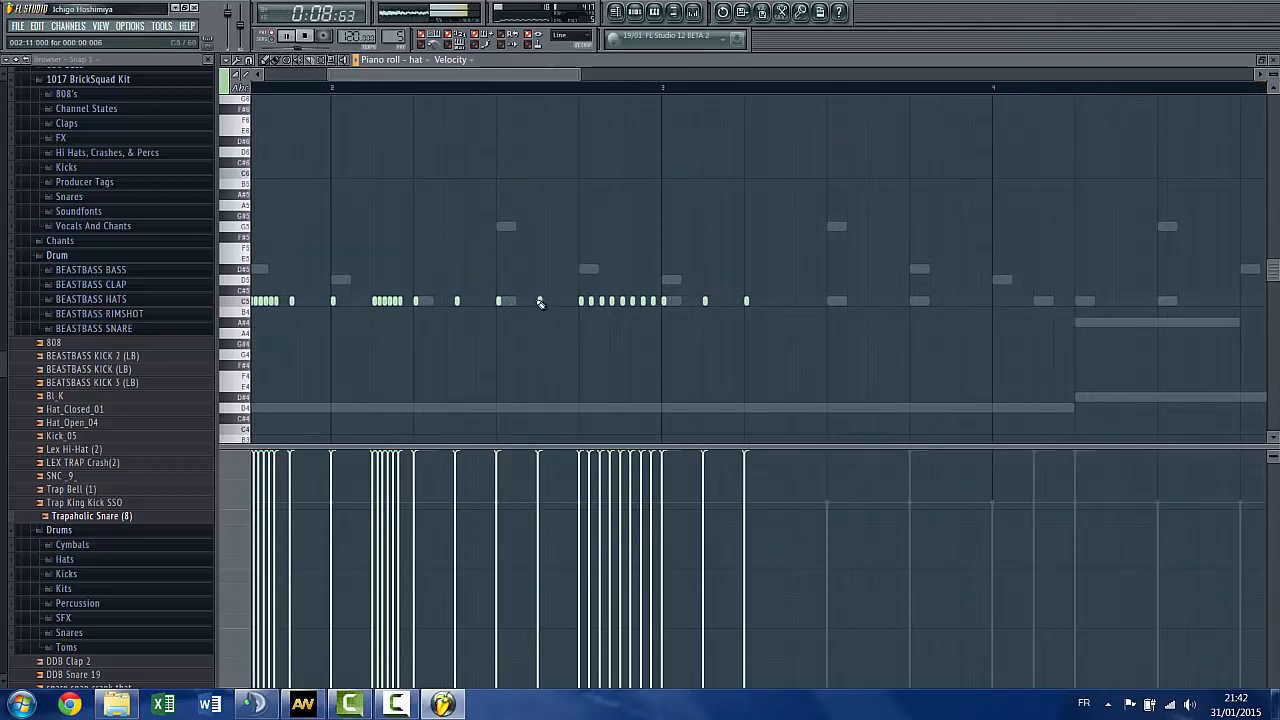
Fill beat 2 of bar 3 with an evenly spaced eight-note C5 hat roll and add a hat on beat 3
{"action": "left_click", "coordinate": [754, 301]}
{"action": "left_click", "coordinate": [760, 301]}
{"action": "scroll", "coordinate": [768, 307], "scroll_direction": "up", "scroll_amount": 4}
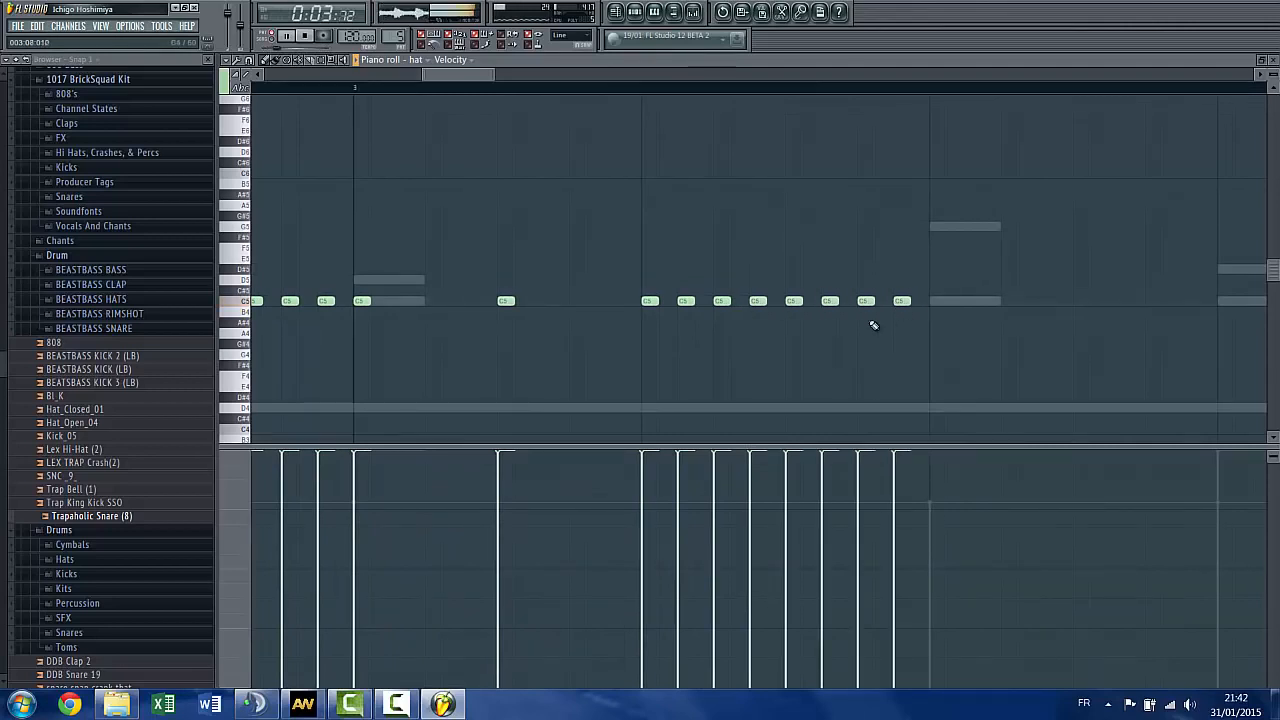
{"action": "scroll", "coordinate": [873, 325], "scroll_direction": "down", "scroll_amount": 1}
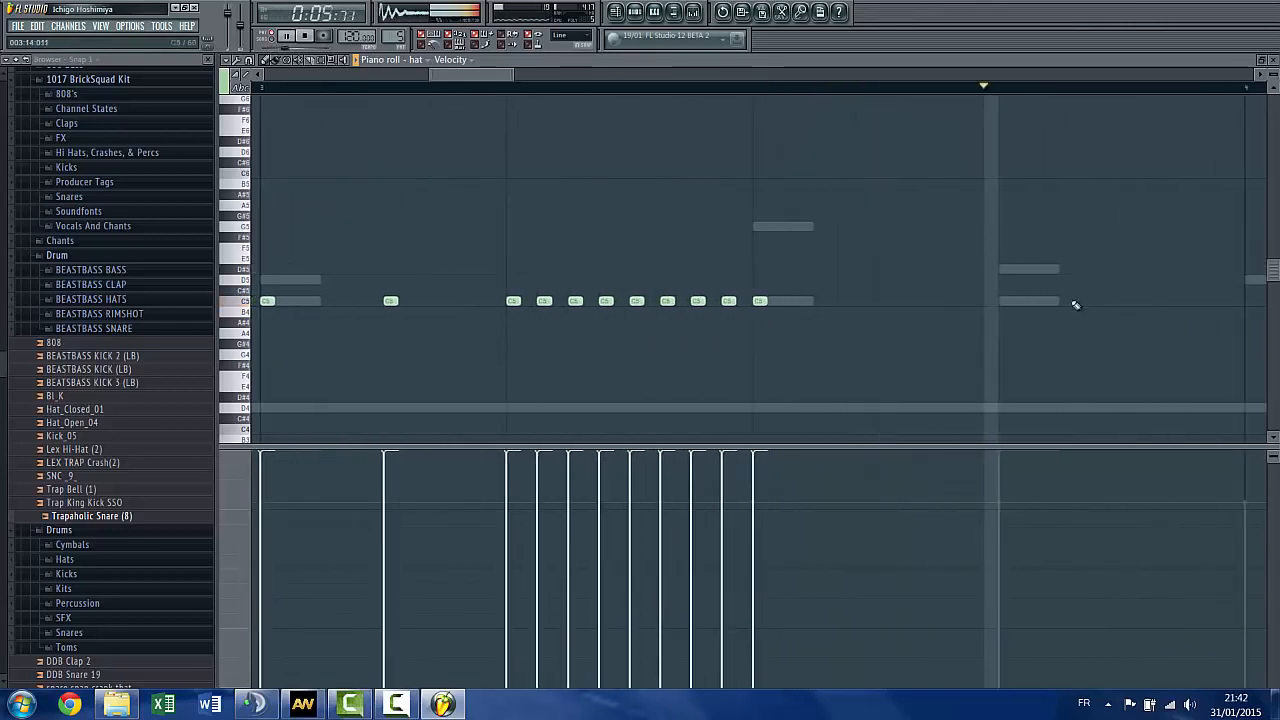
Add C5 hats on beat 3's offbeat, a six-note roll on beat 4 and its offbeat in bar 3, and beat 1 of bar 4
{"action": "left_click", "coordinate": [882, 301]}
{"action": "scroll", "coordinate": [1060, 334], "scroll_direction": "down", "scroll_amount": 3}
{"action": "scroll", "coordinate": [1044, 318], "scroll_direction": "up", "scroll_amount": 2}
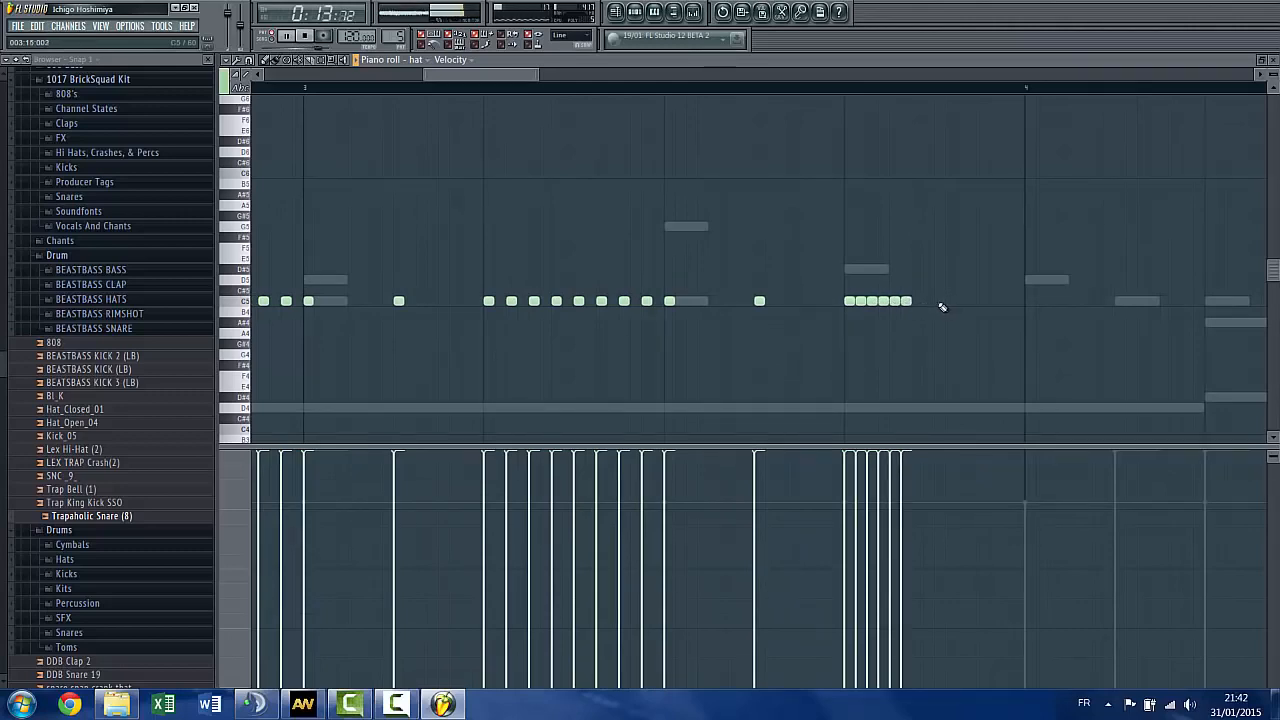
{"action": "scroll", "coordinate": [905, 320], "scroll_direction": "down", "scroll_amount": 4}
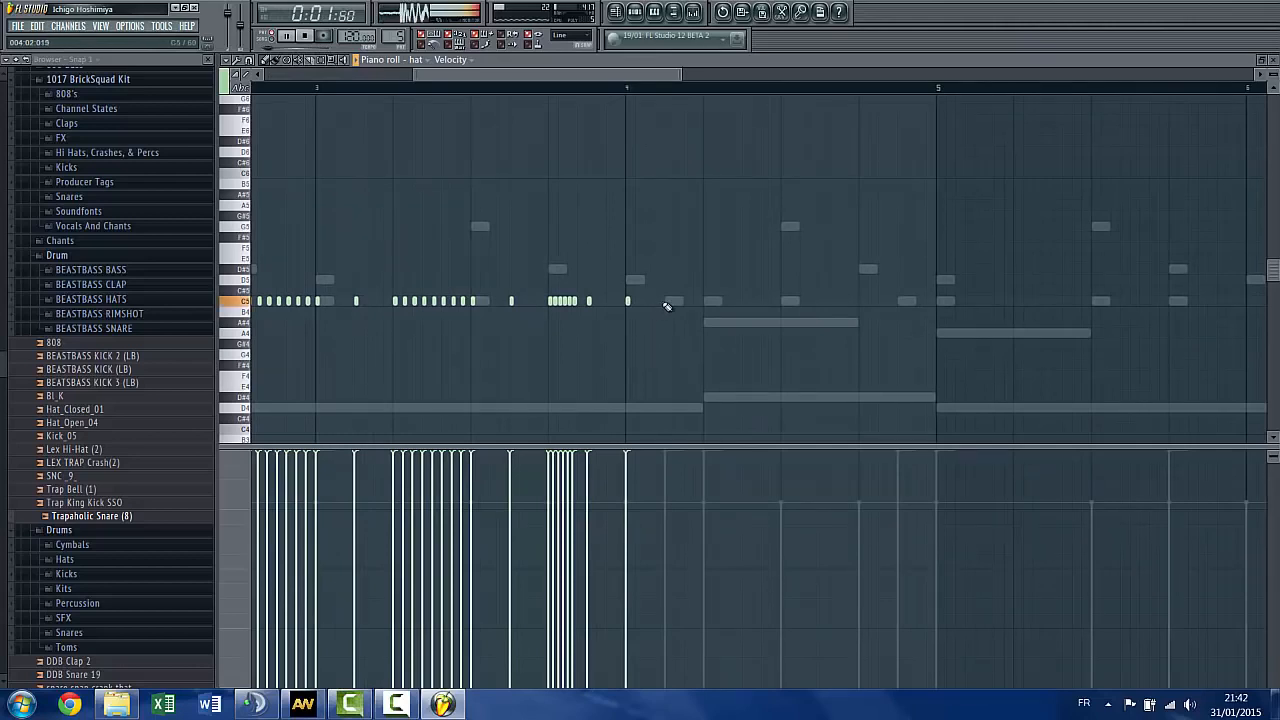
Draw a six-note C5 hat roll from beat 1's offbeat in bar 4, and add hats on beat 2, its offbeat and beat 3
{"action": "left_click", "coordinate": [666, 302]}
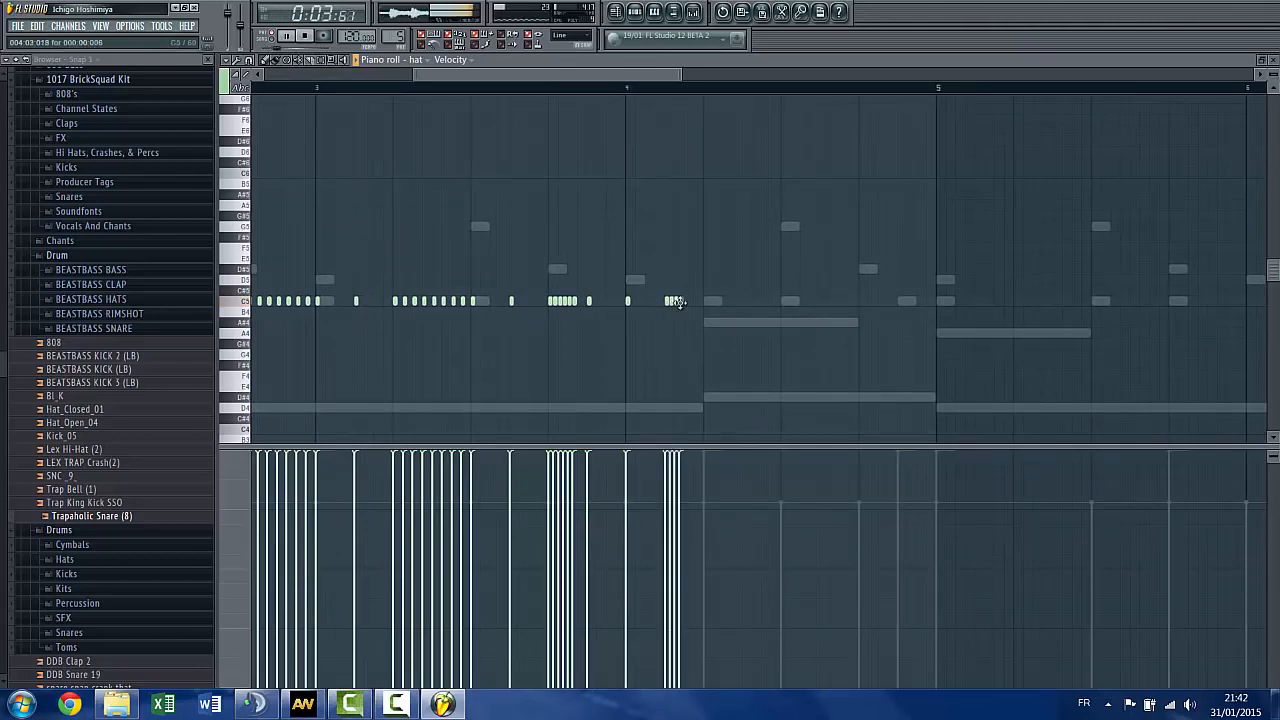
{"action": "left_click", "coordinate": [685, 302]}
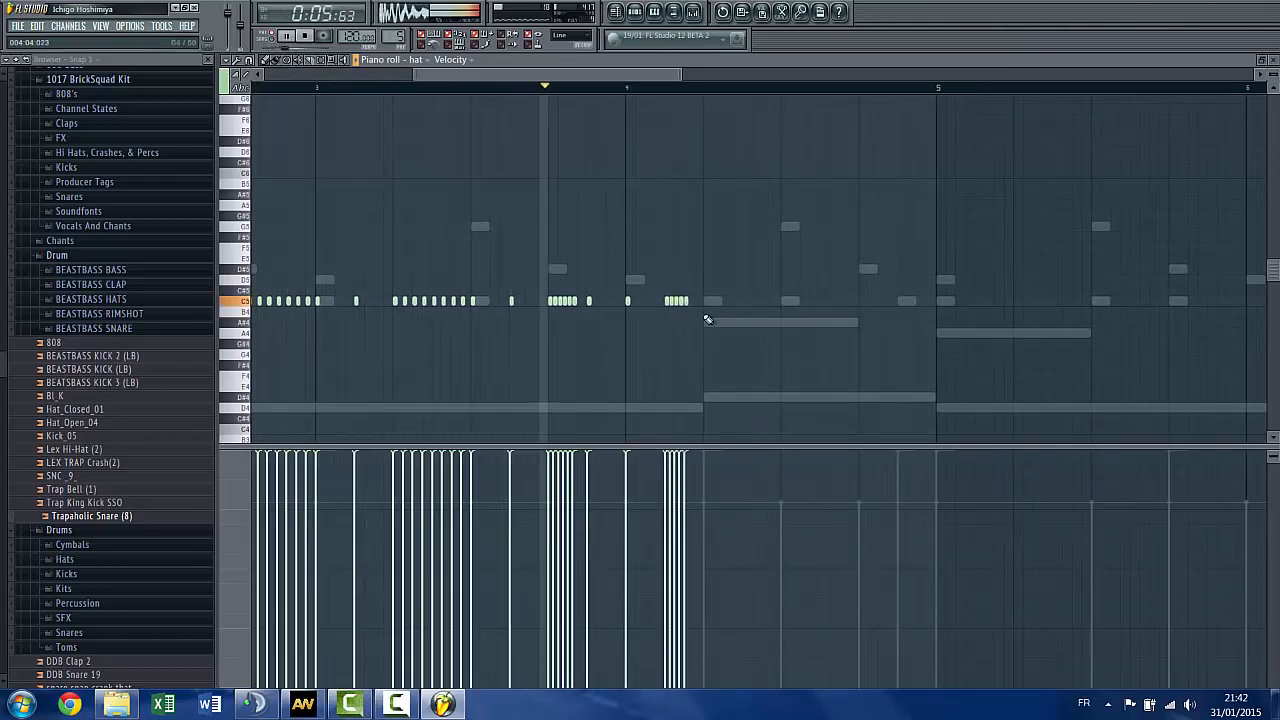
{"action": "scroll", "coordinate": [708, 320], "scroll_direction": "up", "scroll_amount": 2}
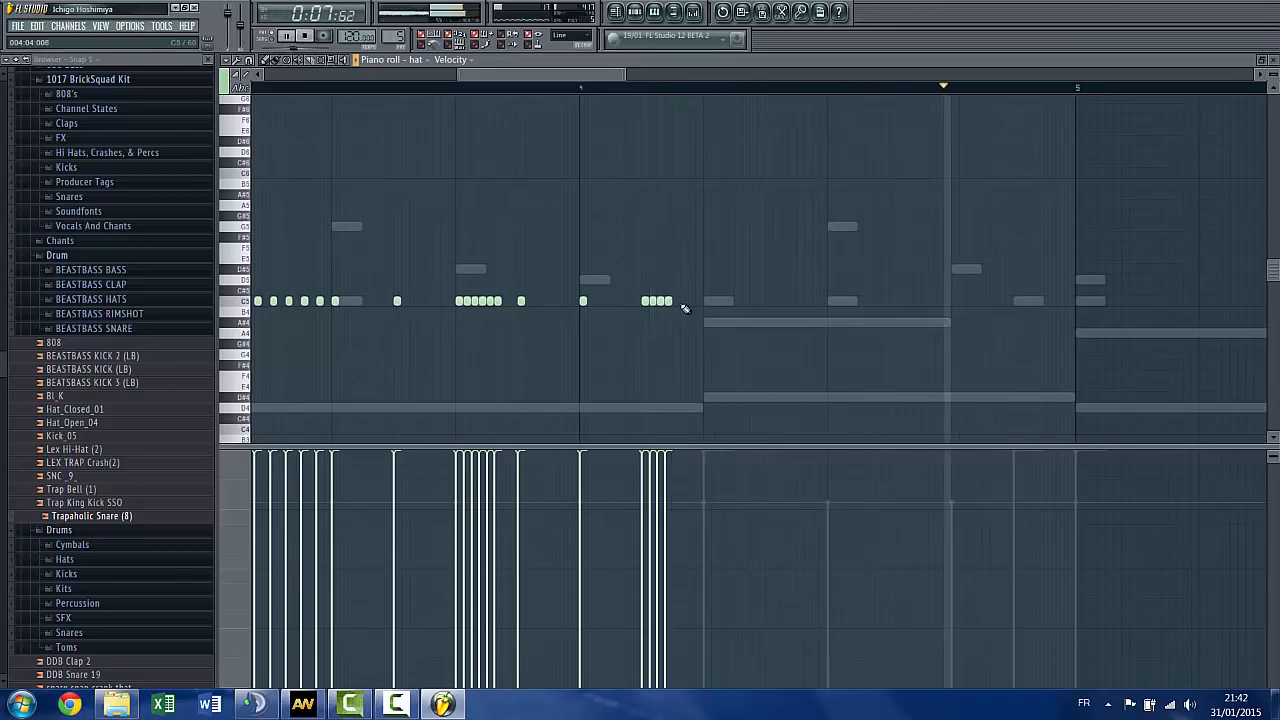
{"action": "left_click", "coordinate": [678, 302]}
{"action": "left_click", "coordinate": [690, 302]}
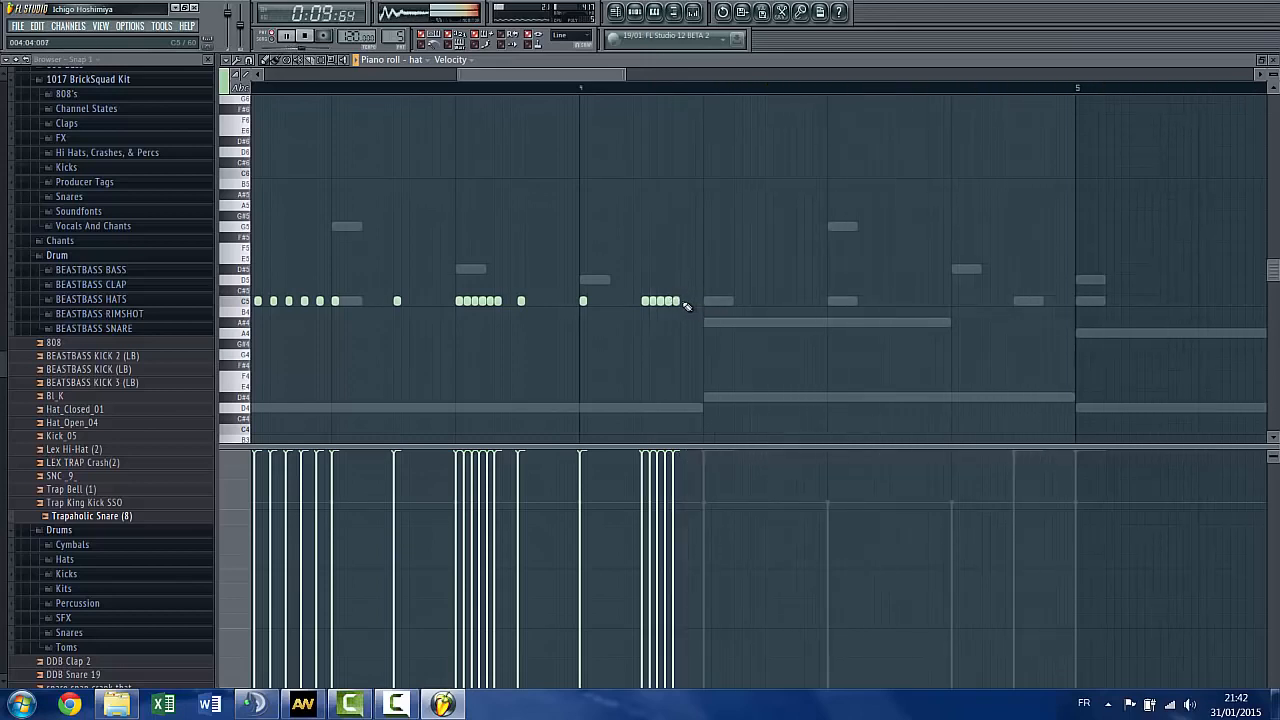
{"action": "scroll", "coordinate": [830, 332], "scroll_direction": "up", "scroll_amount": 1}
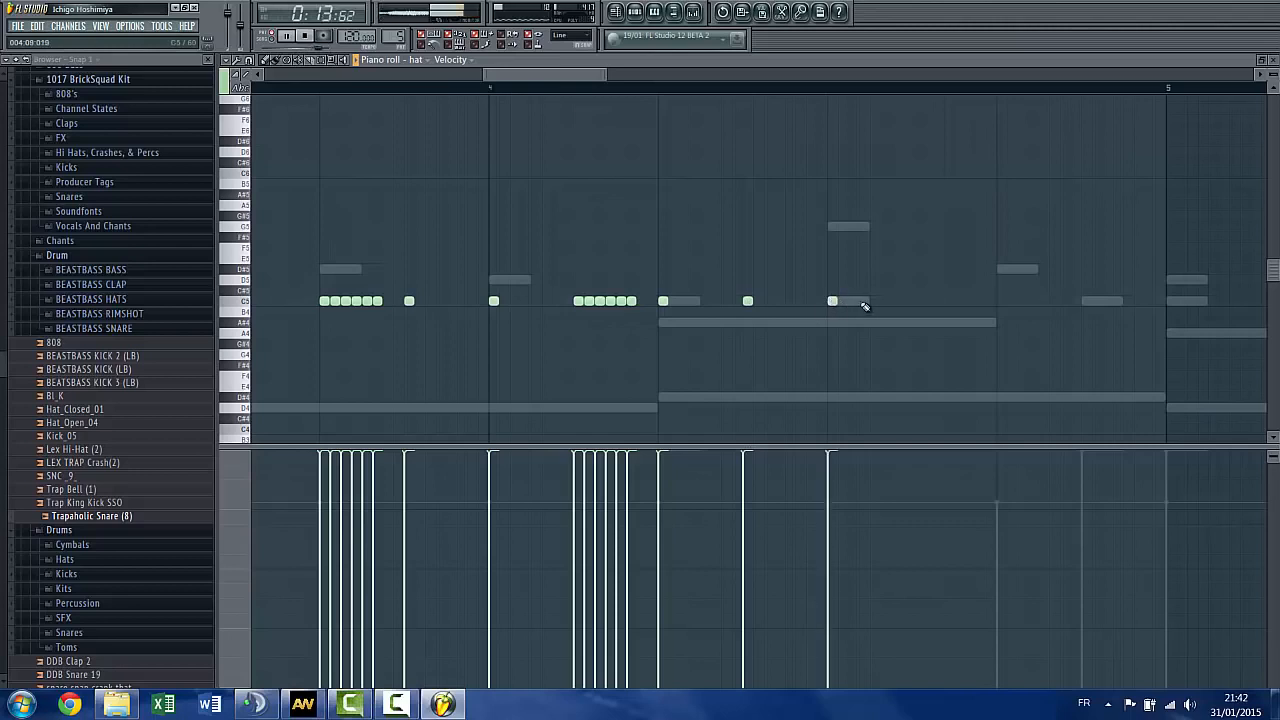
Set the piano roll snap to 1/3 step and add C5 triplet hats through beat 3 of bar 4, plus one on beat 4
{"action": "left_click", "coordinate": [231, 60]}
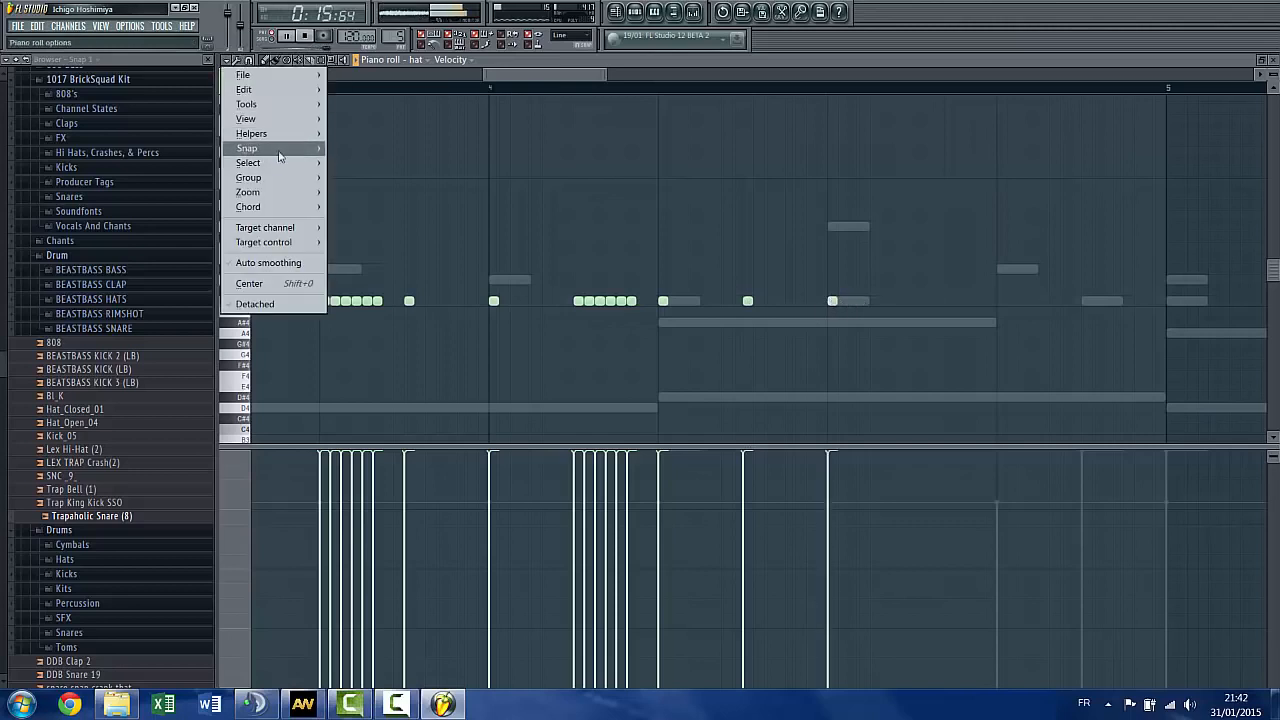
{"action": "mouse_move", "coordinate": [285, 148]}
{"action": "left_click", "coordinate": [362, 248]}
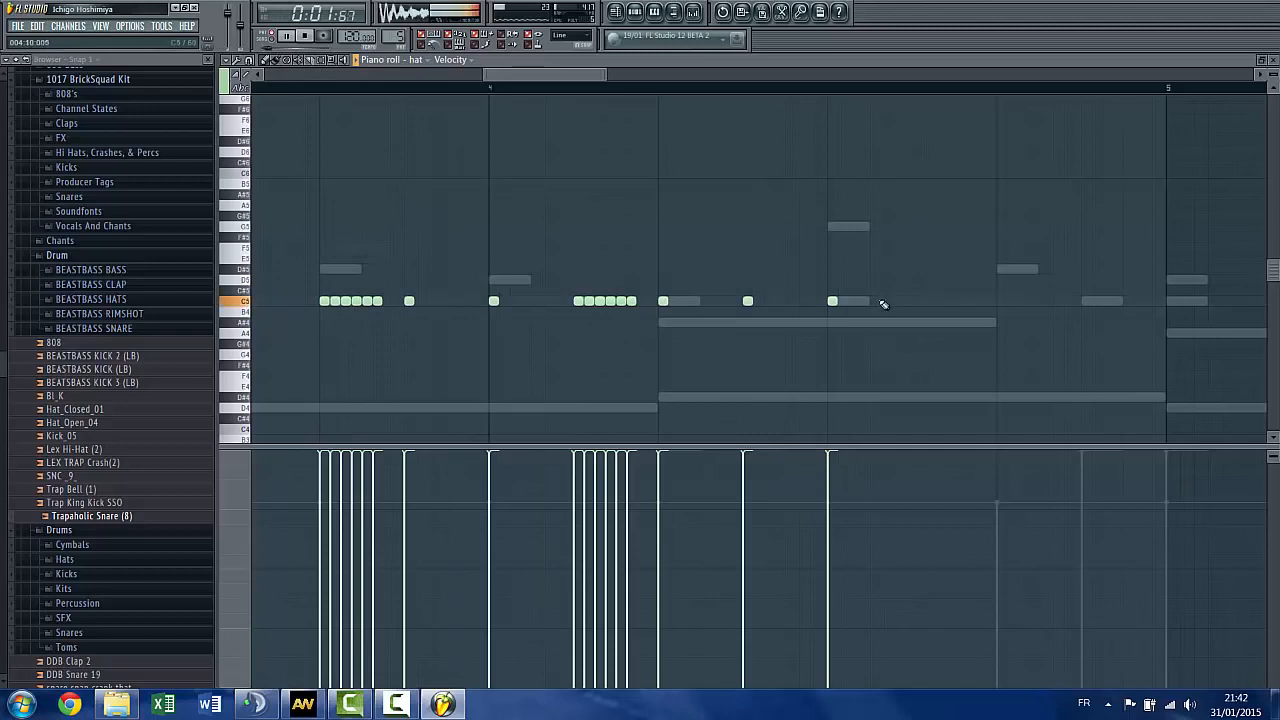
{"action": "double_click", "coordinate": [877, 301]}
{"action": "left_click", "coordinate": [1020, 255]}
{"action": "right_click", "coordinate": [876, 302]}
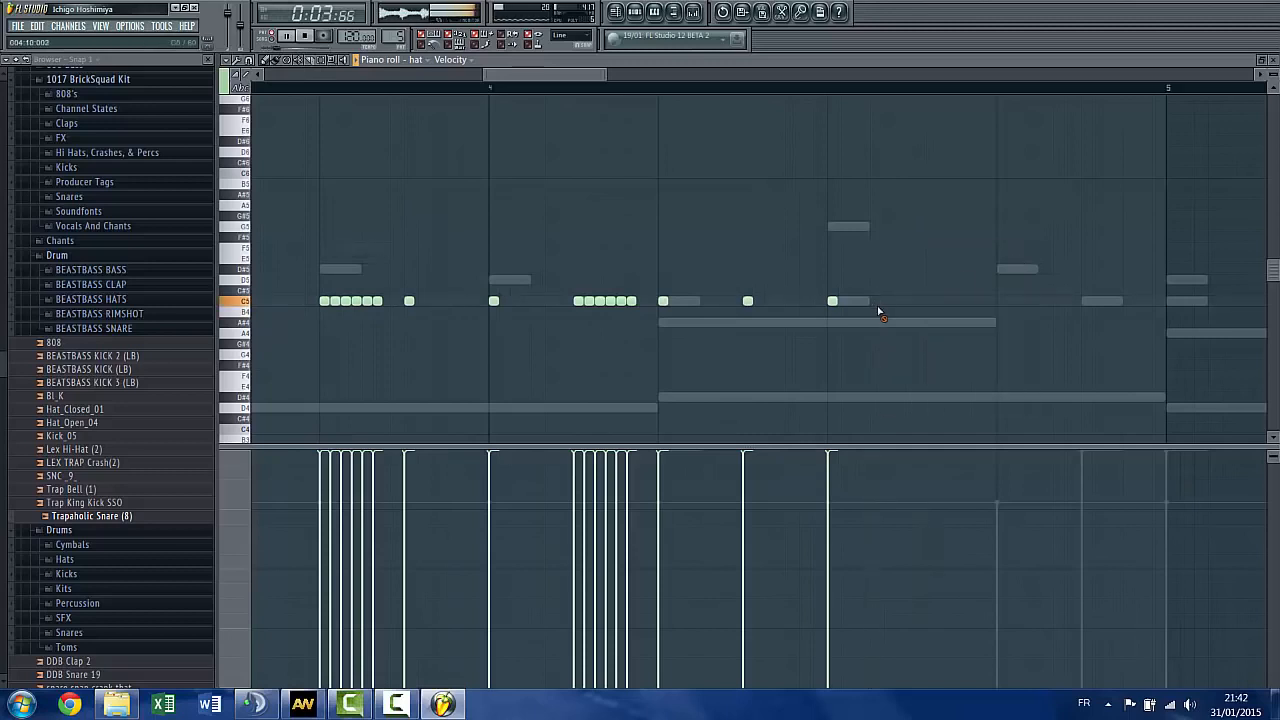
{"action": "left_click", "coordinate": [1010, 302]}
{"action": "key", "text": "space"}
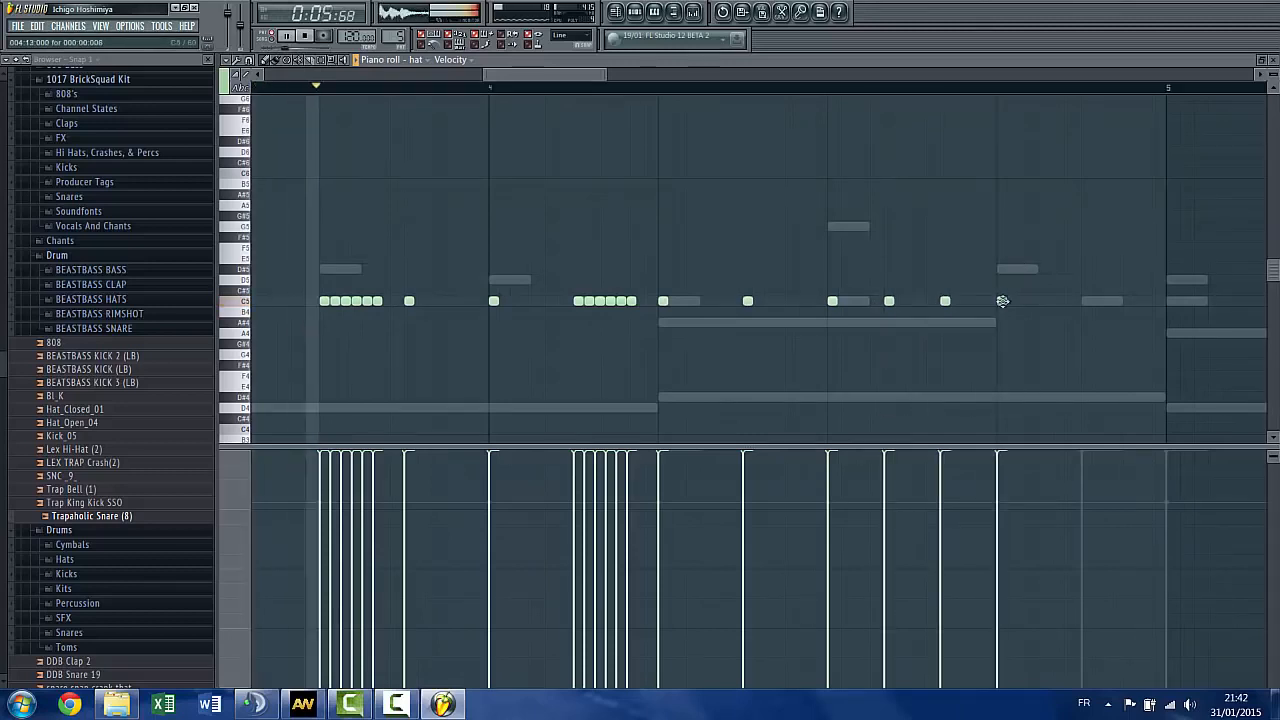
Complete beat 4 of bar 4 with C5 hats at quarter-beat spacing up to the end of the bar
{"action": "left_click", "coordinate": [1044, 302]}
{"action": "right_click", "coordinate": [1045, 302]}
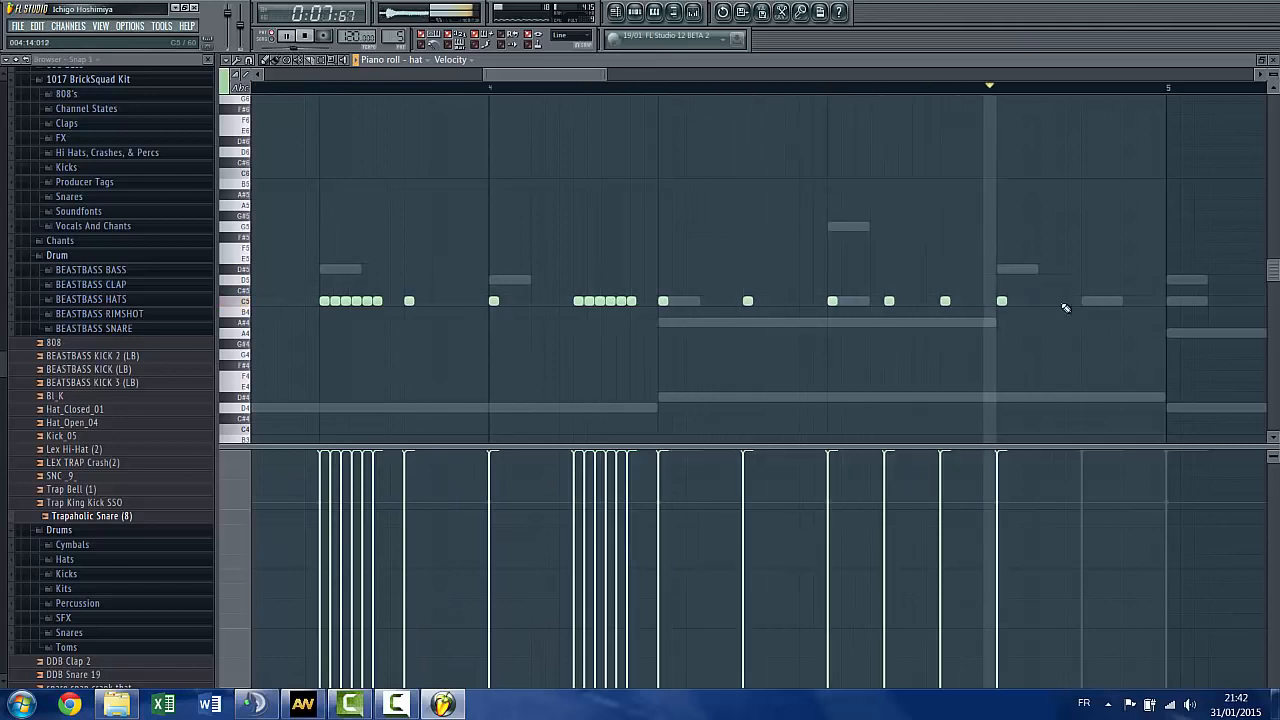
{"action": "left_click", "coordinate": [1059, 302]}
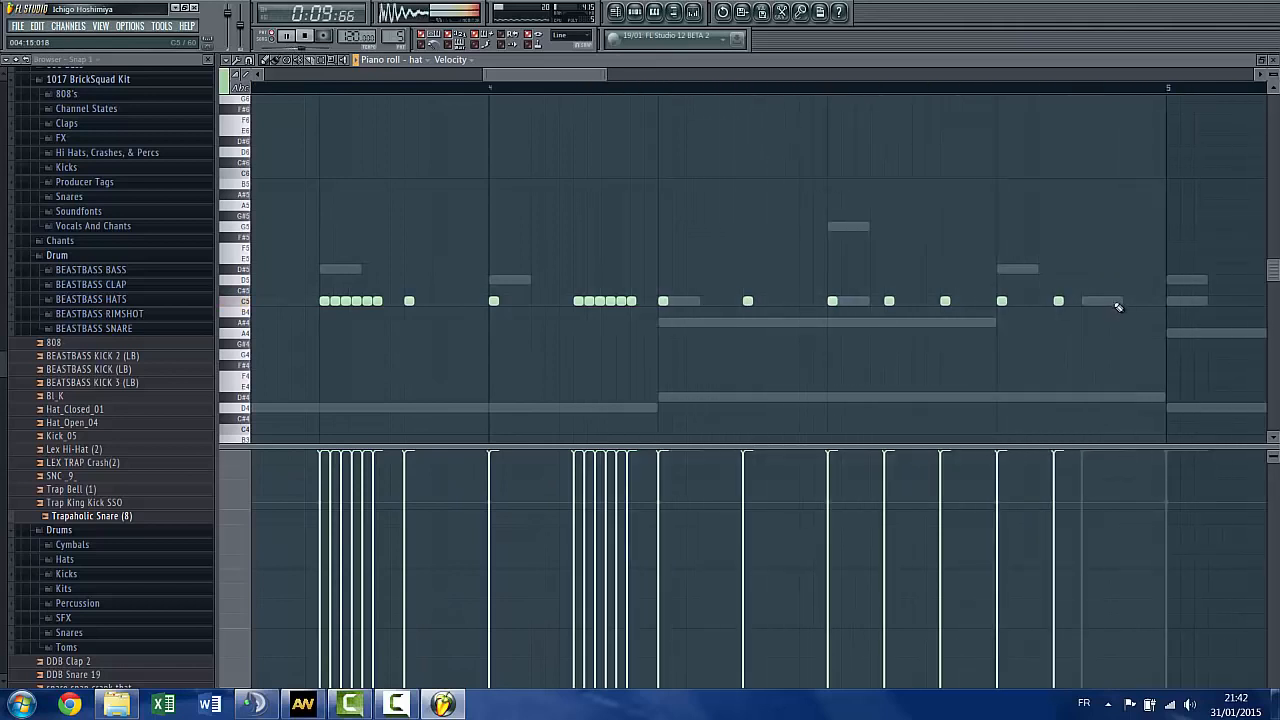
{"action": "scroll", "coordinate": [1105, 314], "scroll_direction": "down", "scroll_amount": 2}
{"action": "scroll", "coordinate": [1137, 304], "scroll_direction": "up", "scroll_amount": 5}
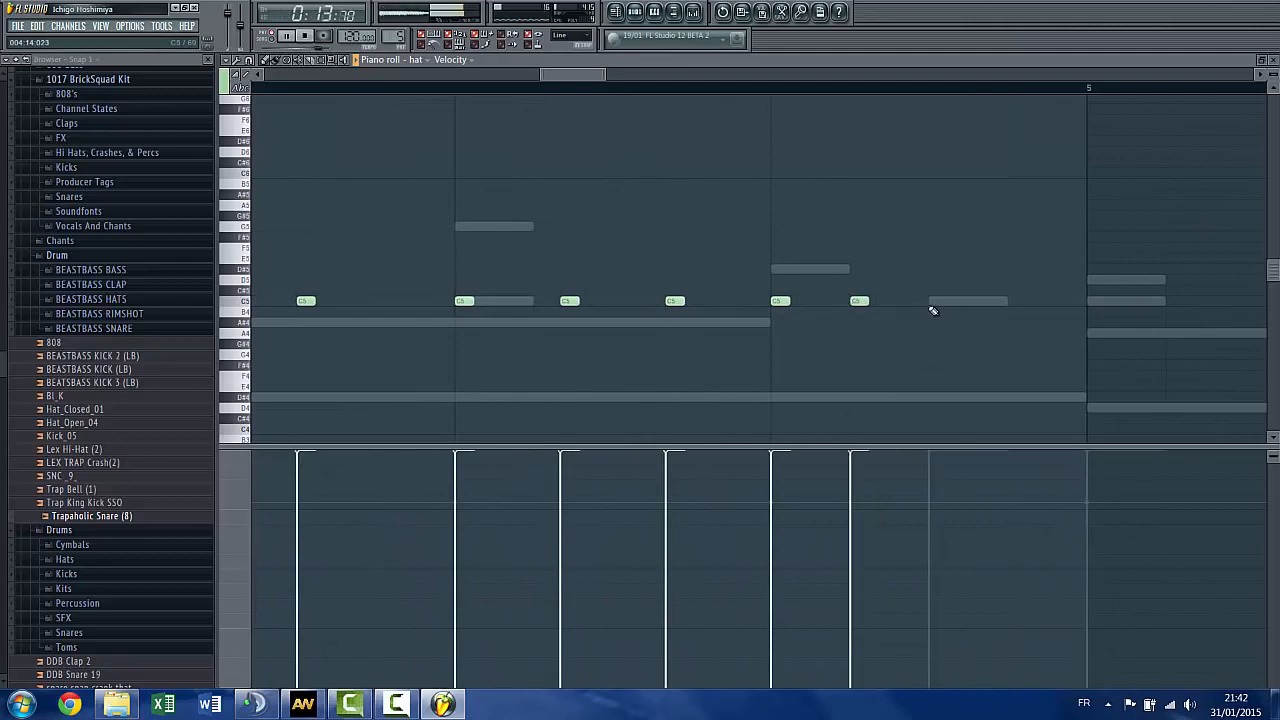
{"action": "left_click", "coordinate": [932, 305]}
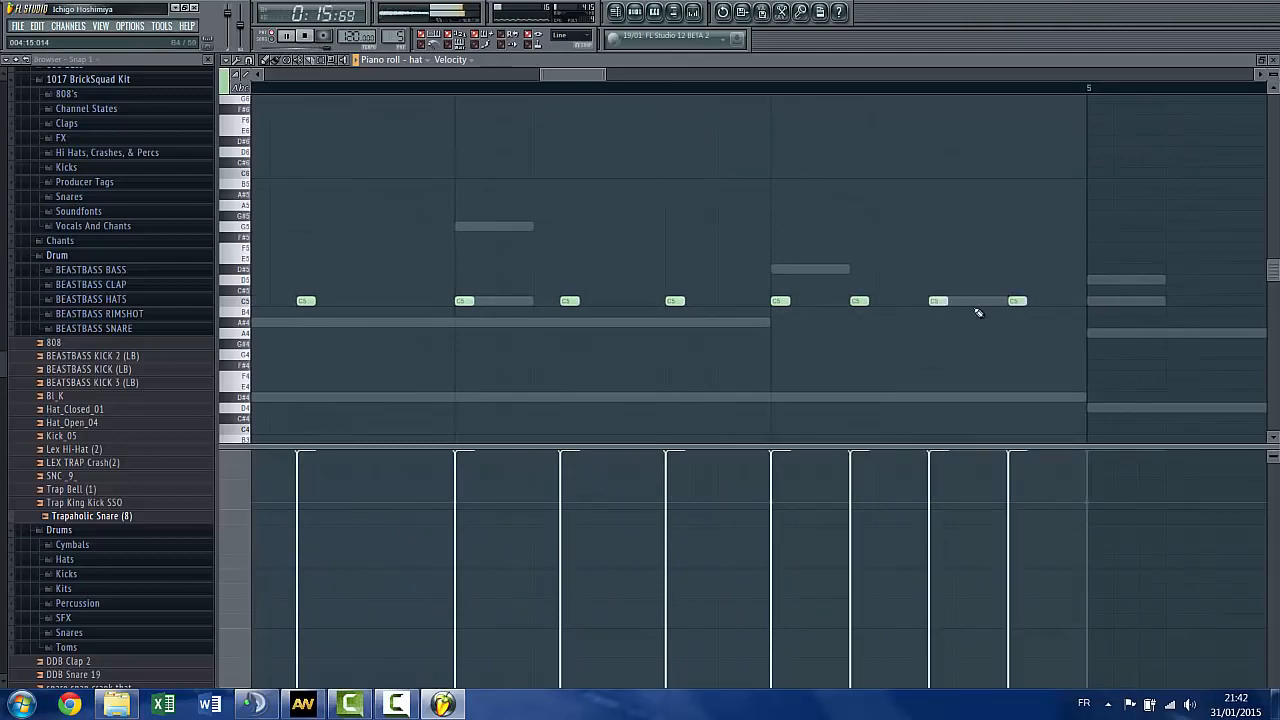
Set the snap to 1/2 step, select the entire four-bar hat pattern and duplicate it after the original
{"action": "scroll", "coordinate": [833, 310], "scroll_direction": "down", "scroll_amount": 3}
{"action": "scroll", "coordinate": [1086, 314], "scroll_direction": "up", "scroll_amount": 2}
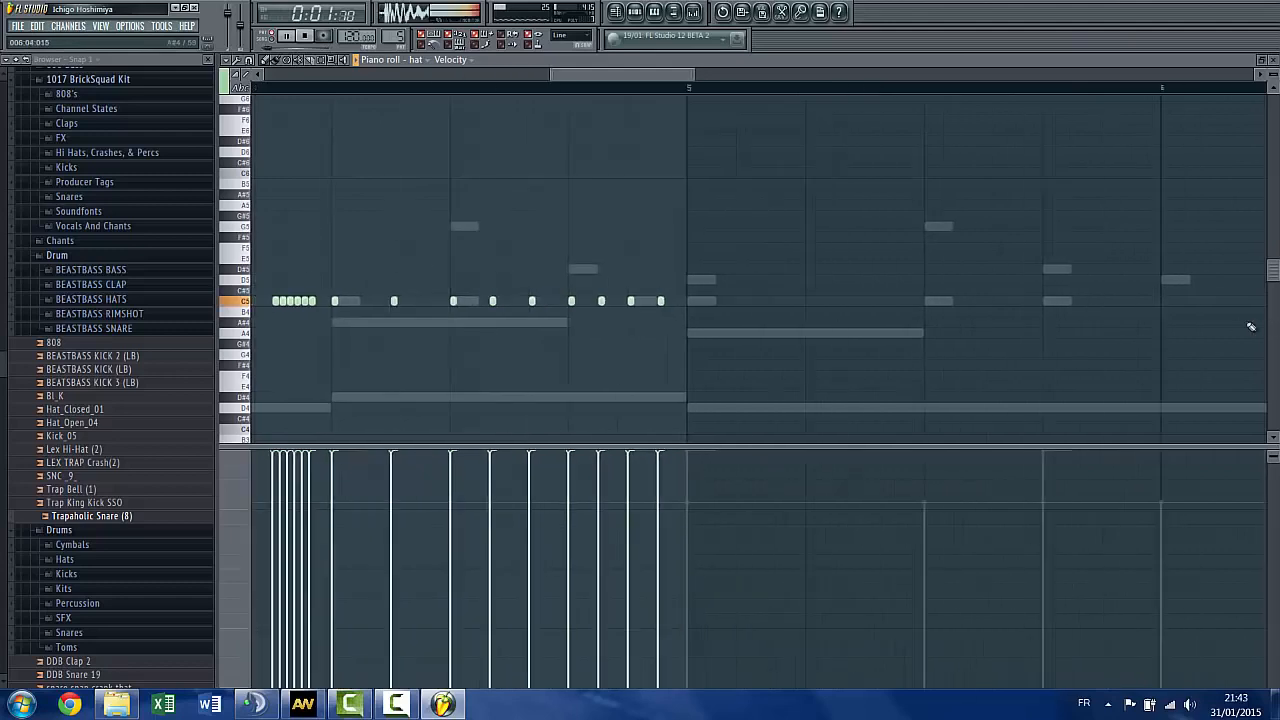
{"action": "scroll", "coordinate": [573, 302], "scroll_direction": "down", "scroll_amount": 3}
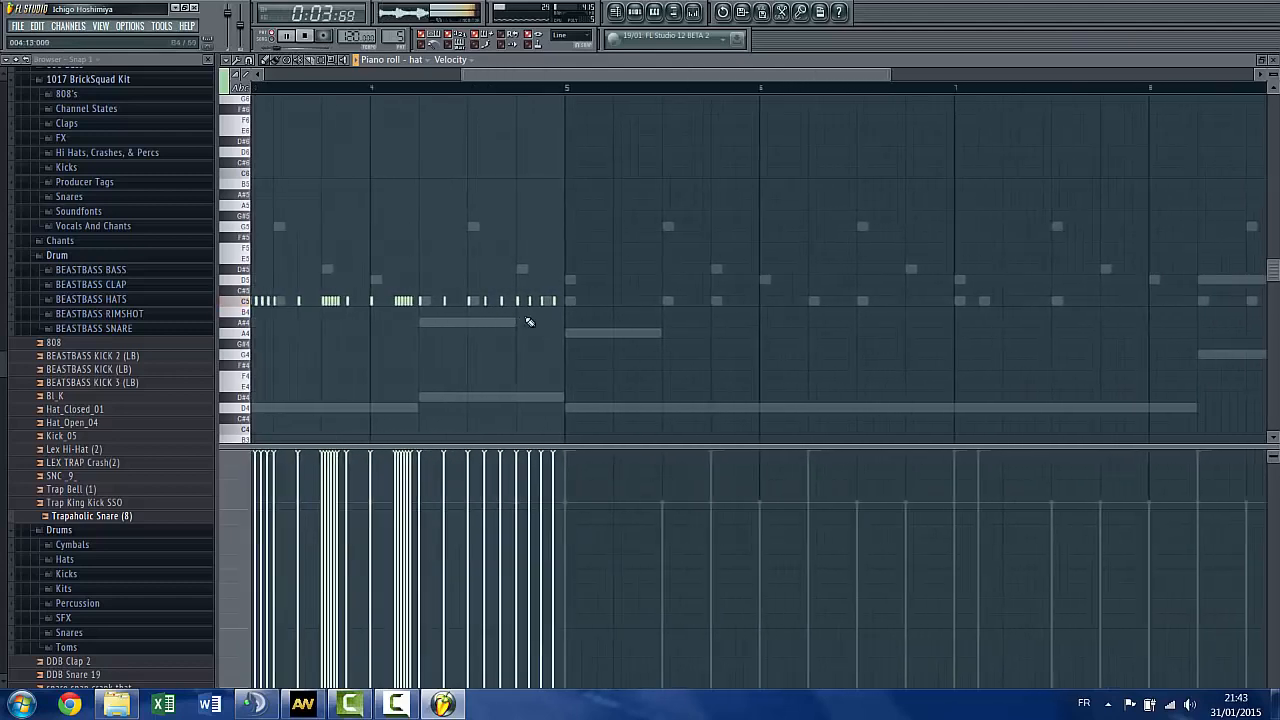
{"action": "scroll", "coordinate": [520, 312], "scroll_direction": "up", "scroll_amount": 4}
{"action": "left_click", "coordinate": [225, 60]}
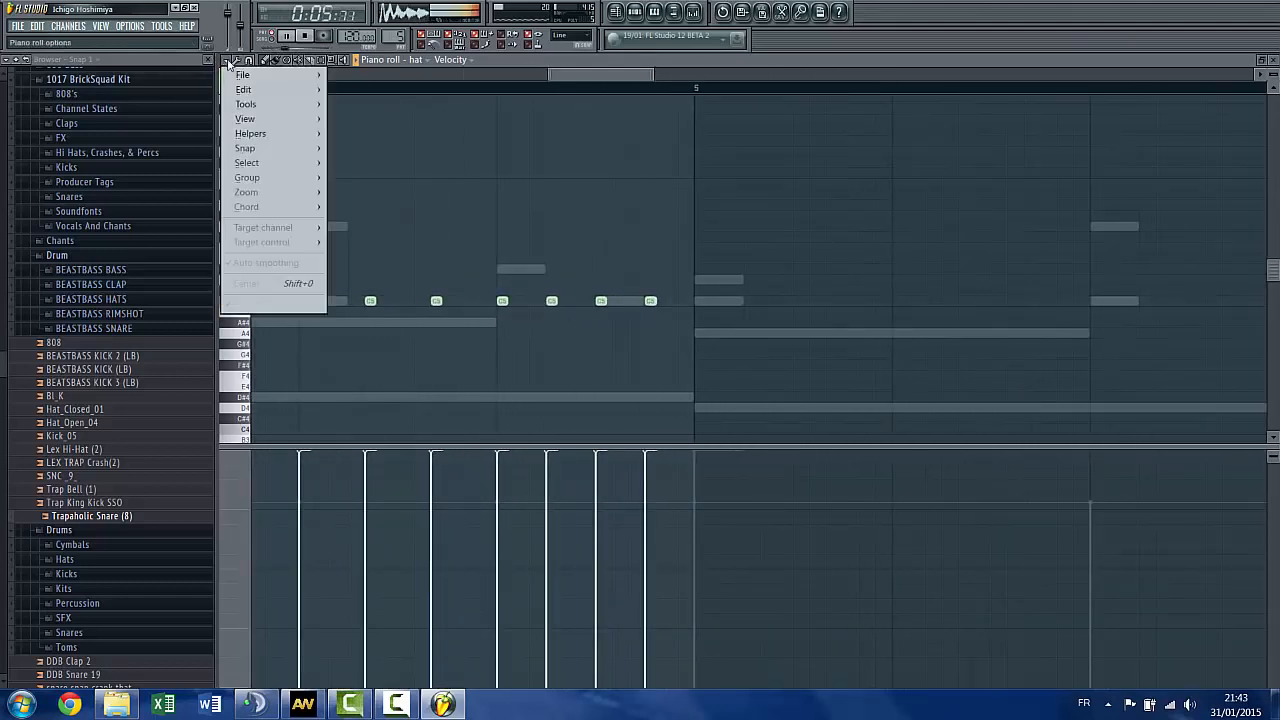
{"action": "mouse_move", "coordinate": [246, 148]}
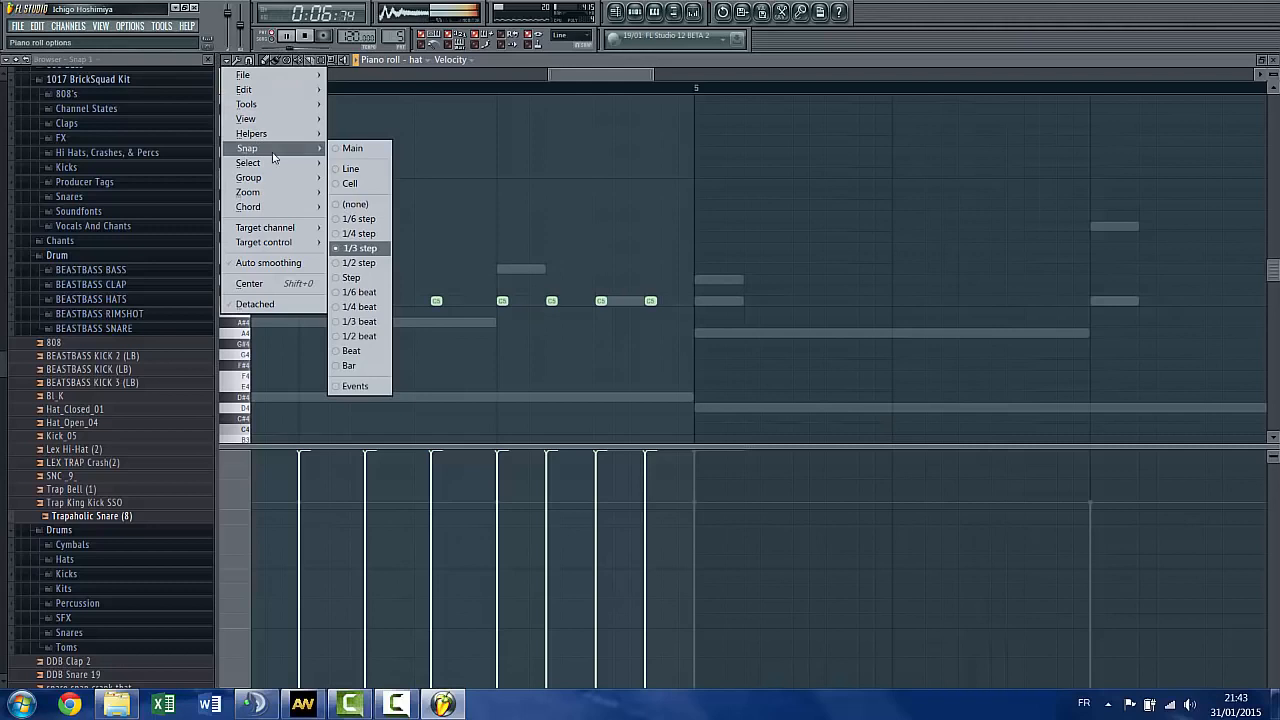
{"action": "left_click", "coordinate": [372, 263]}
{"action": "scroll", "coordinate": [562, 275], "scroll_direction": "down", "scroll_amount": 3}
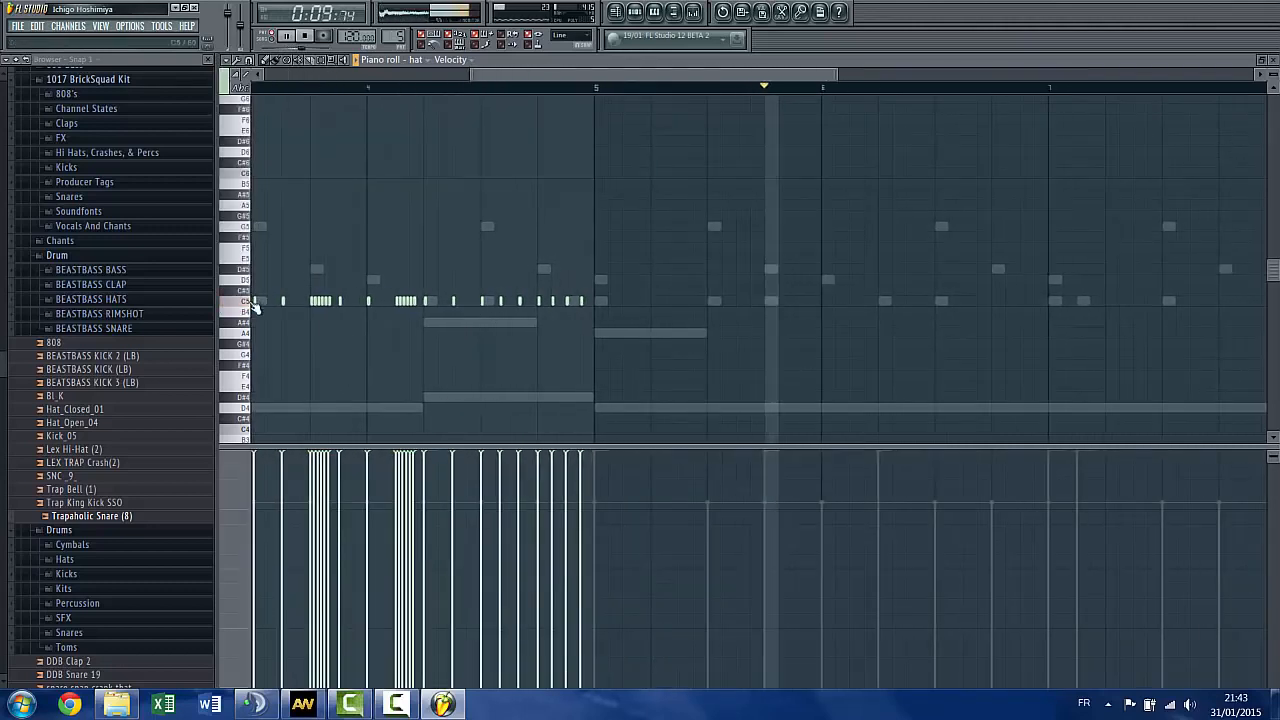
{"action": "left_click_drag", "start_coordinate": [248, 291], "coordinate": [250, 335]}
{"action": "scroll", "coordinate": [499, 336], "scroll_direction": "up", "scroll_amount": 3}
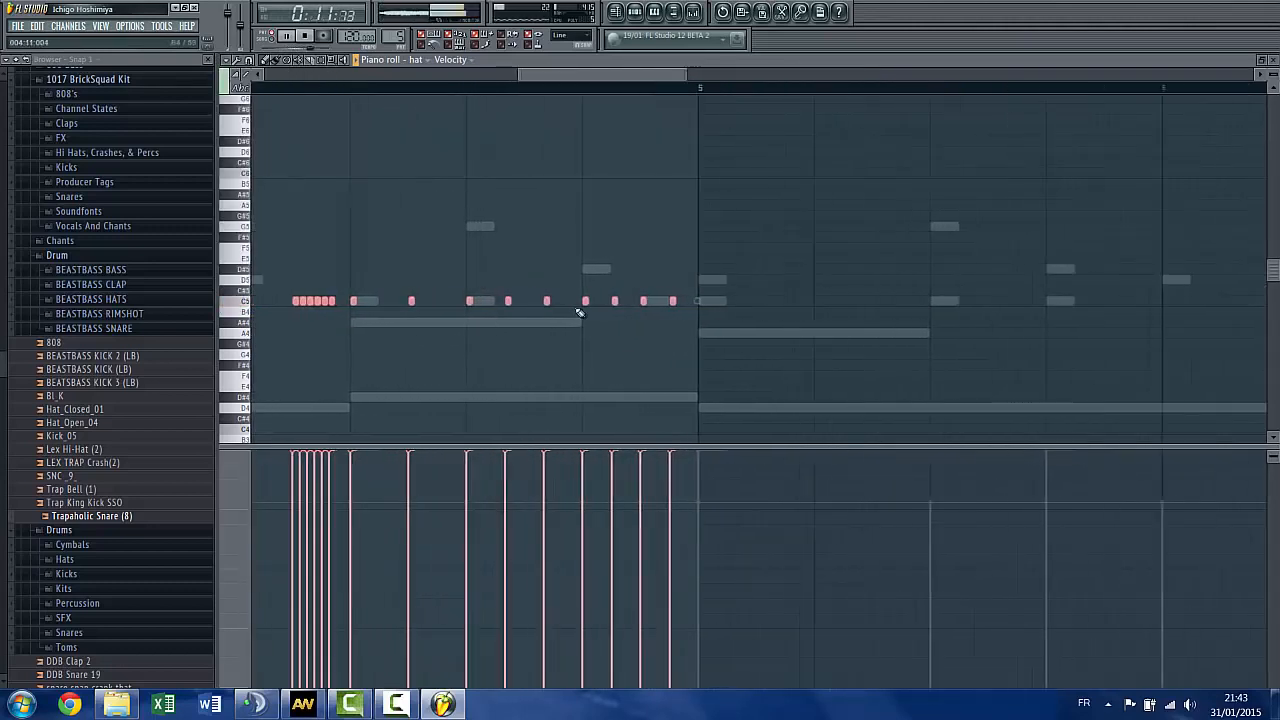
{"action": "key", "text": "ctrl+b"}
{"action": "scroll", "coordinate": [291, 334], "scroll_direction": "down", "scroll_amount": 5}
{"action": "scroll", "coordinate": [803, 271], "scroll_direction": "up", "scroll_amount": 6}
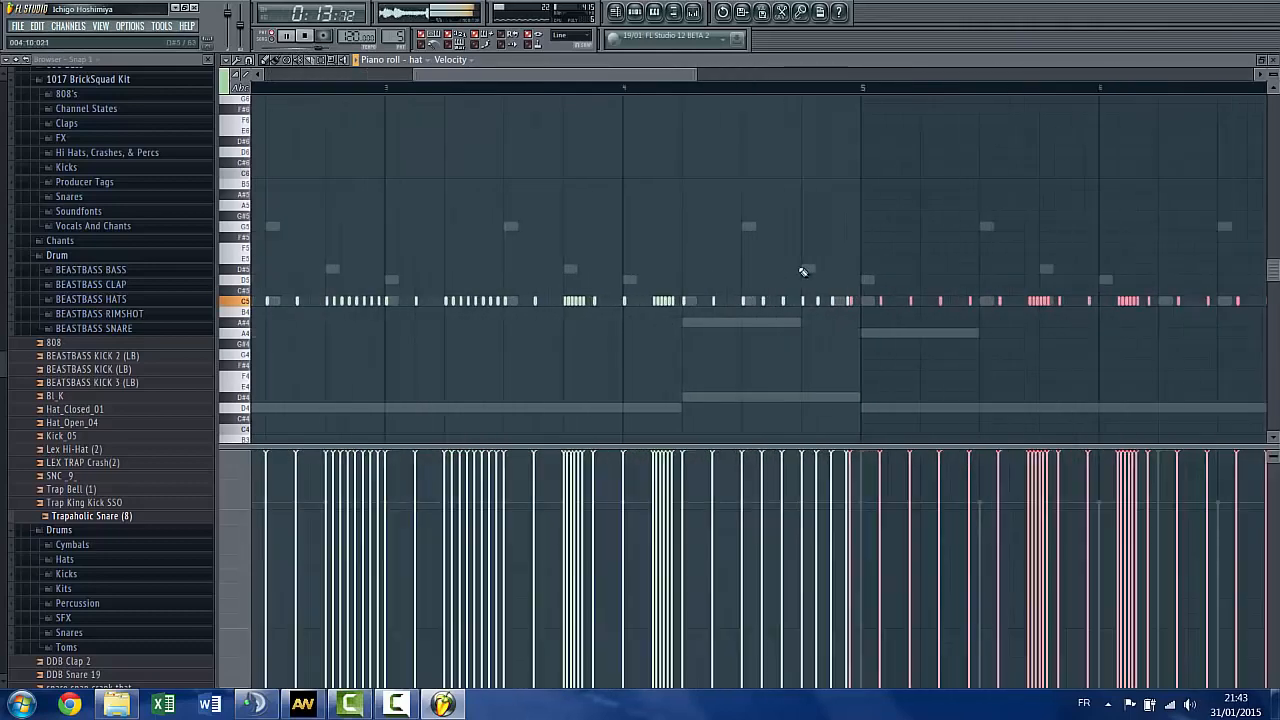
Align the duplicated hats with the start of bar 5, then close the piano roll and stop playback
{"action": "left_click_drag", "start_coordinate": [753, 304], "coordinate": [808, 302]}
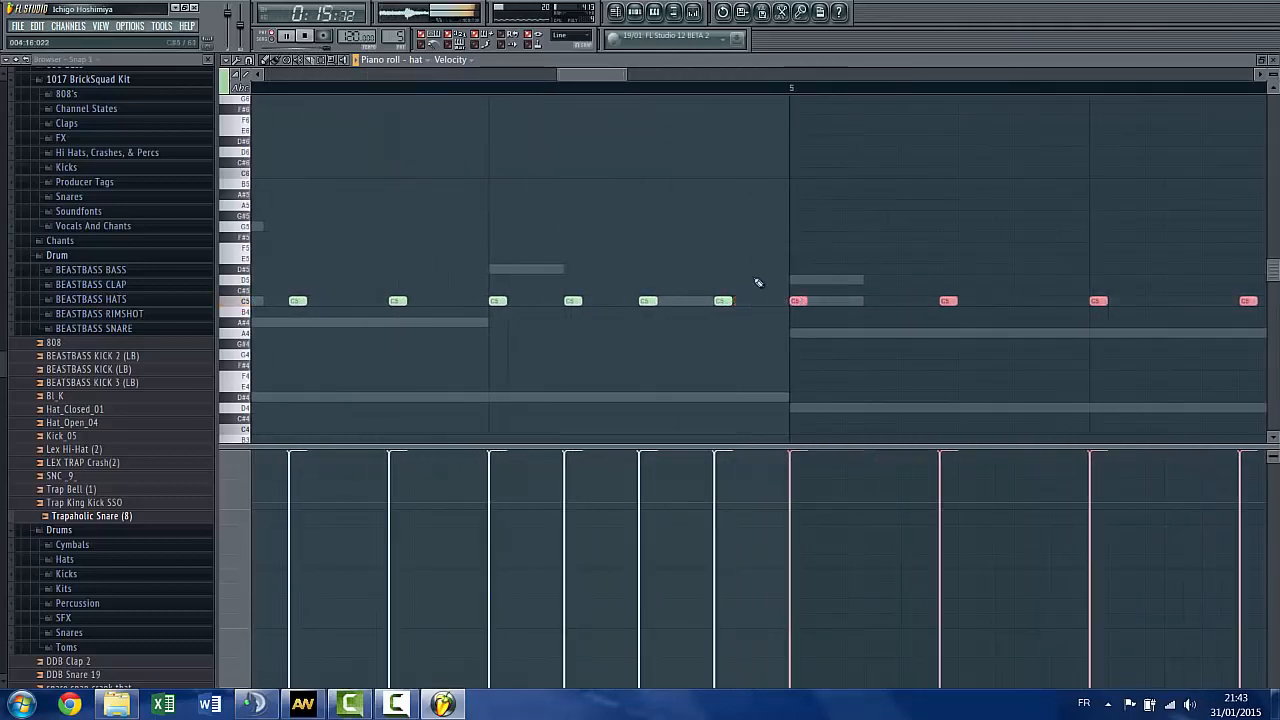
{"action": "scroll", "coordinate": [800, 235], "scroll_direction": "down", "scroll_amount": 4}
{"action": "left_click", "coordinate": [1274, 61]}
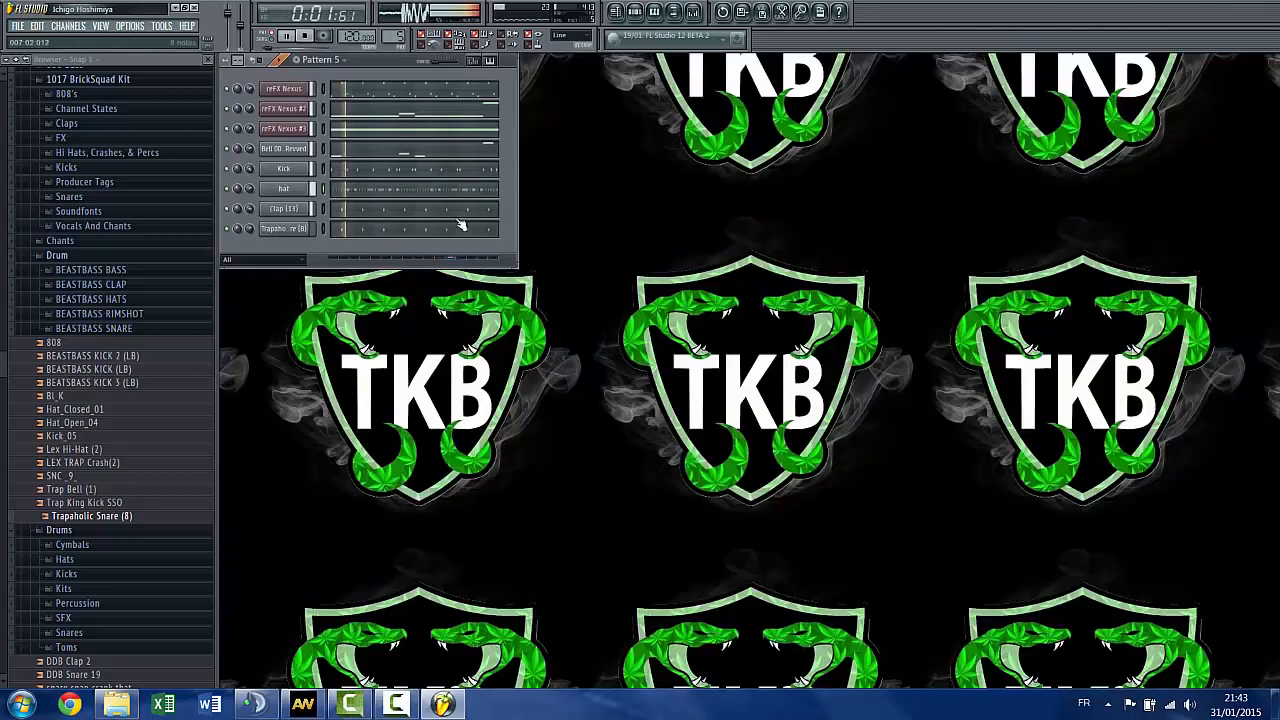
{"action": "left_click", "coordinate": [306, 36]}
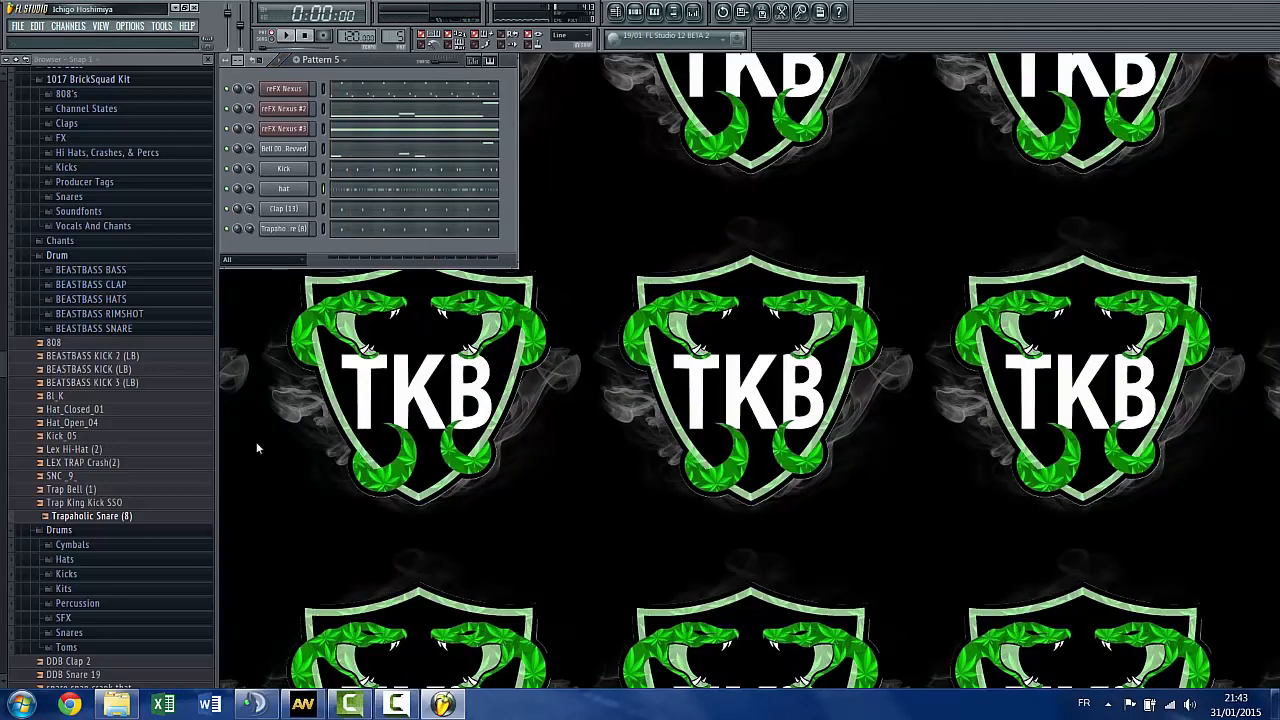
Add the Trap Bell (1) and LEX TRAP Crash(2) samples as new channels below the Trapaholic snare
{"action": "left_click", "coordinate": [78, 489]}
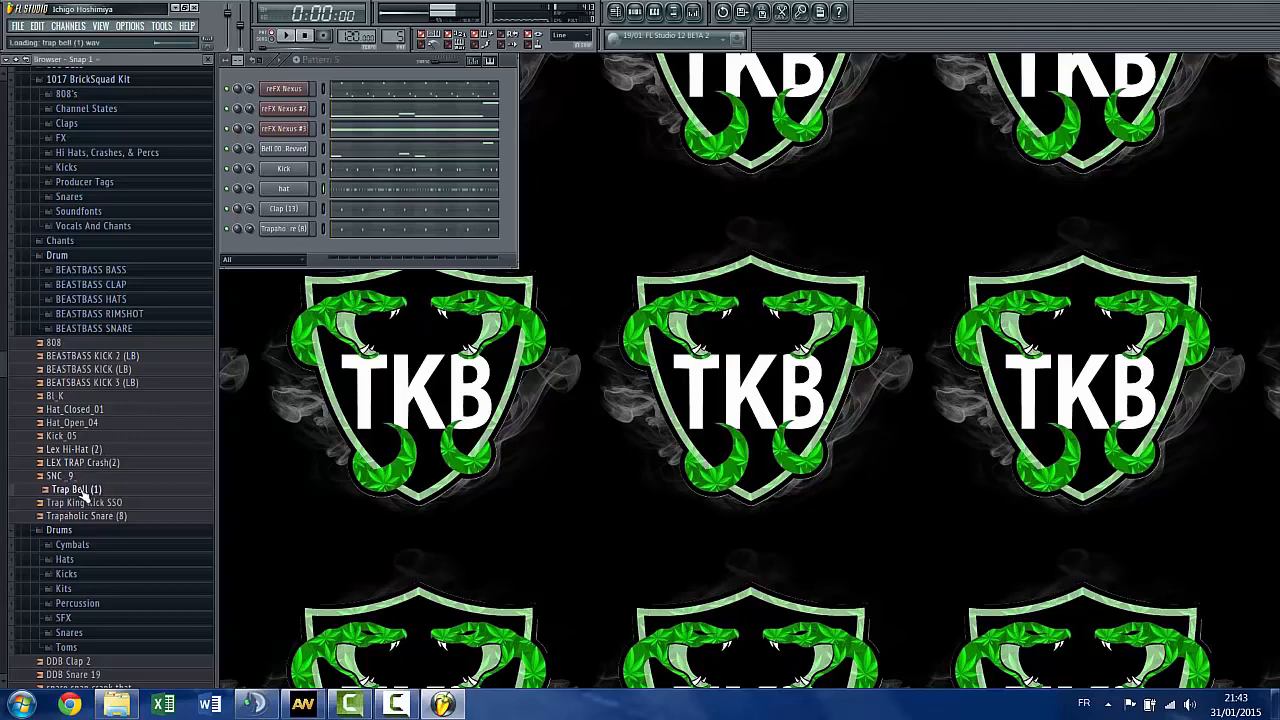
{"action": "left_click_drag", "start_coordinate": [231, 407], "coordinate": [290, 244]}
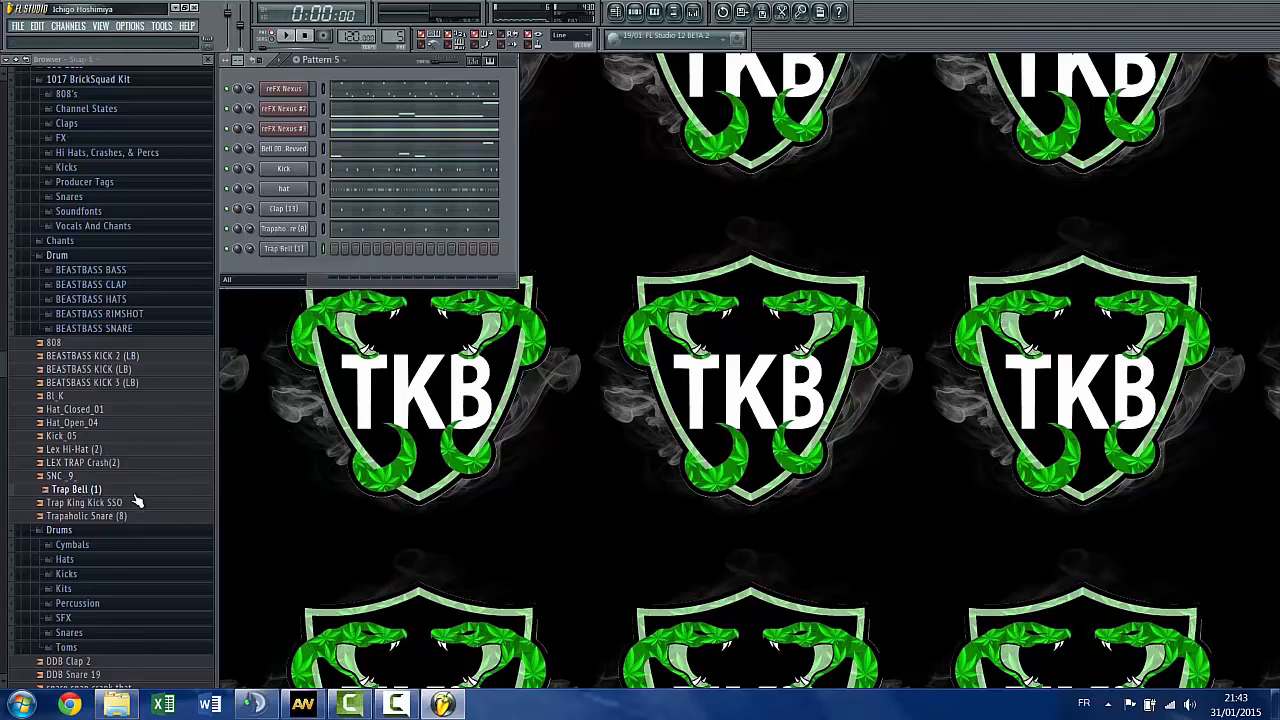
{"action": "left_click", "coordinate": [92, 462]}
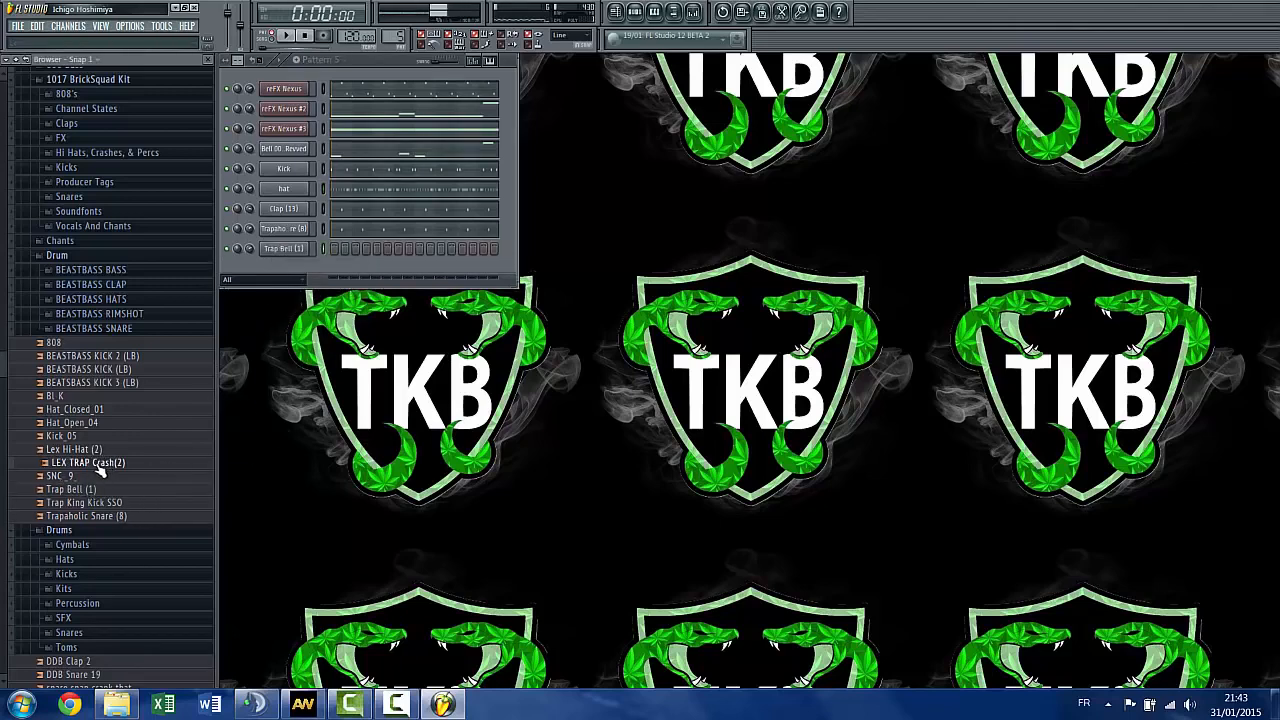
{"action": "left_click_drag", "start_coordinate": [98, 468], "coordinate": [272, 262]}
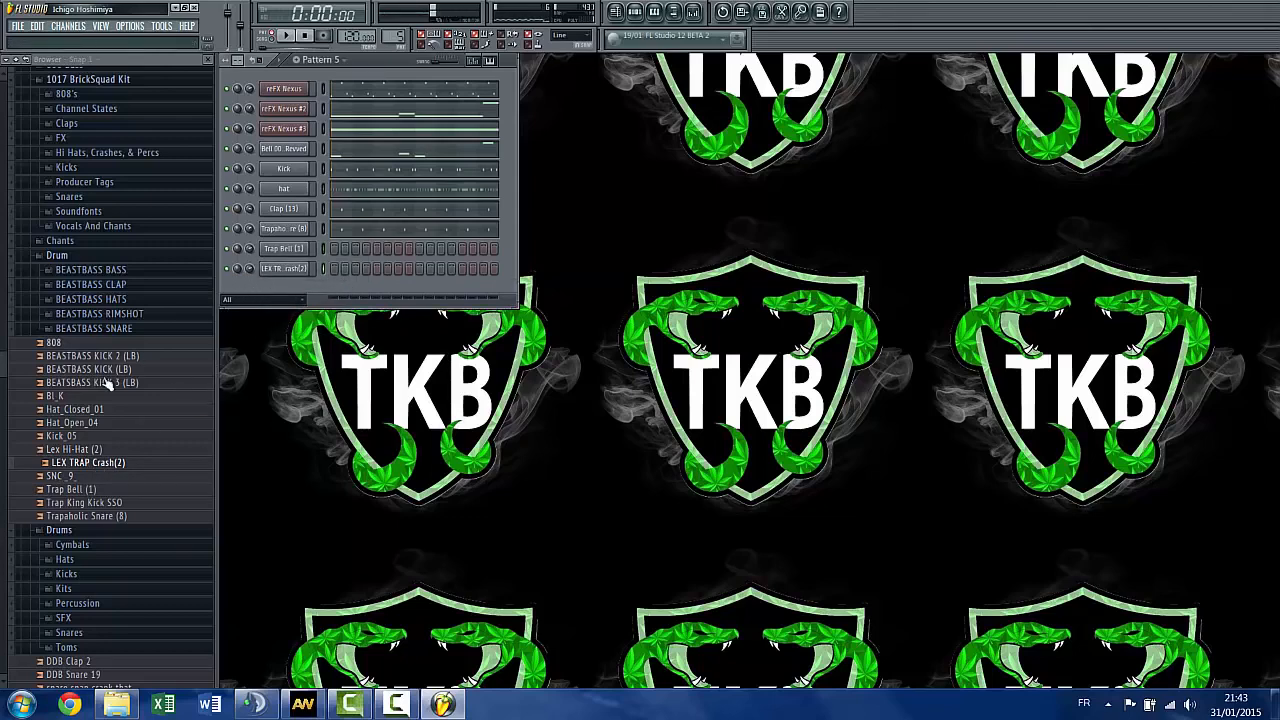
Collapse the Drums sample folder, reopen the Drum folder and add Hat_Open_04 as a new channel below the crash
{"action": "left_click", "coordinate": [114, 327]}
{"action": "left_click", "coordinate": [114, 327]}
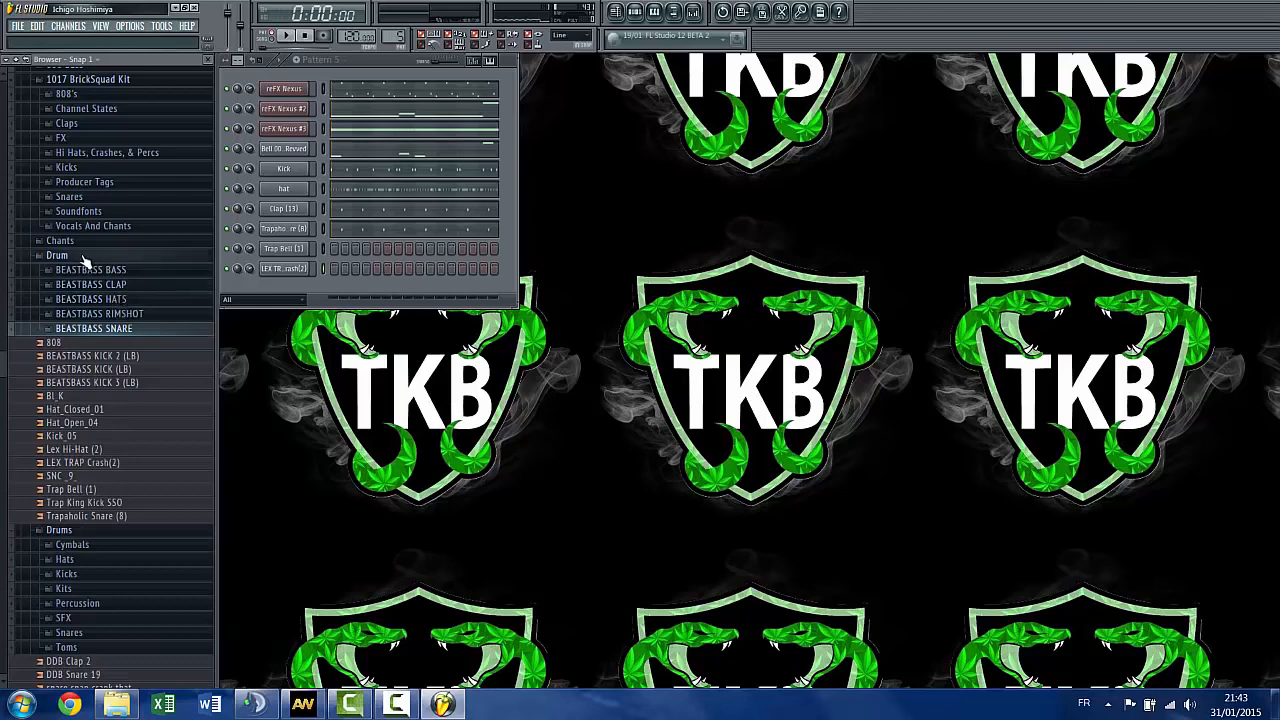
{"action": "left_click", "coordinate": [84, 256]}
{"action": "left_click", "coordinate": [84, 256]}
{"action": "left_click", "coordinate": [83, 256]}
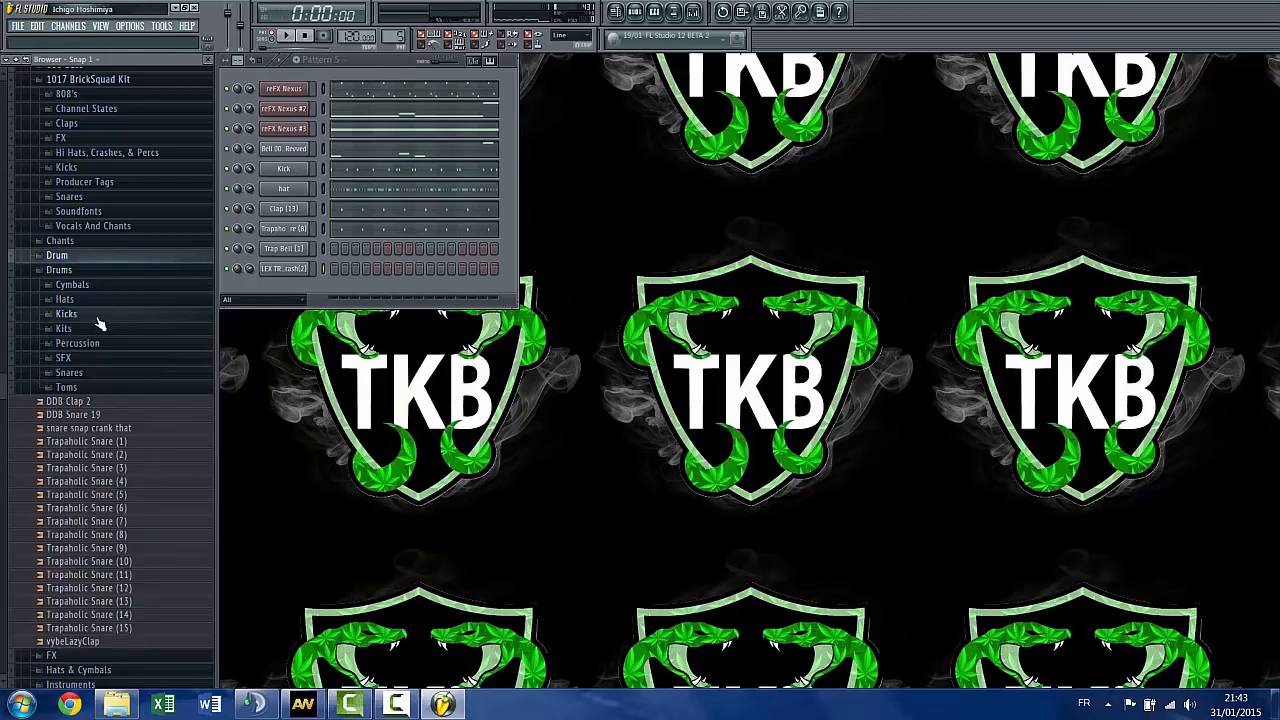
{"action": "left_click", "coordinate": [90, 259]}
{"action": "left_click", "coordinate": [79, 260]}
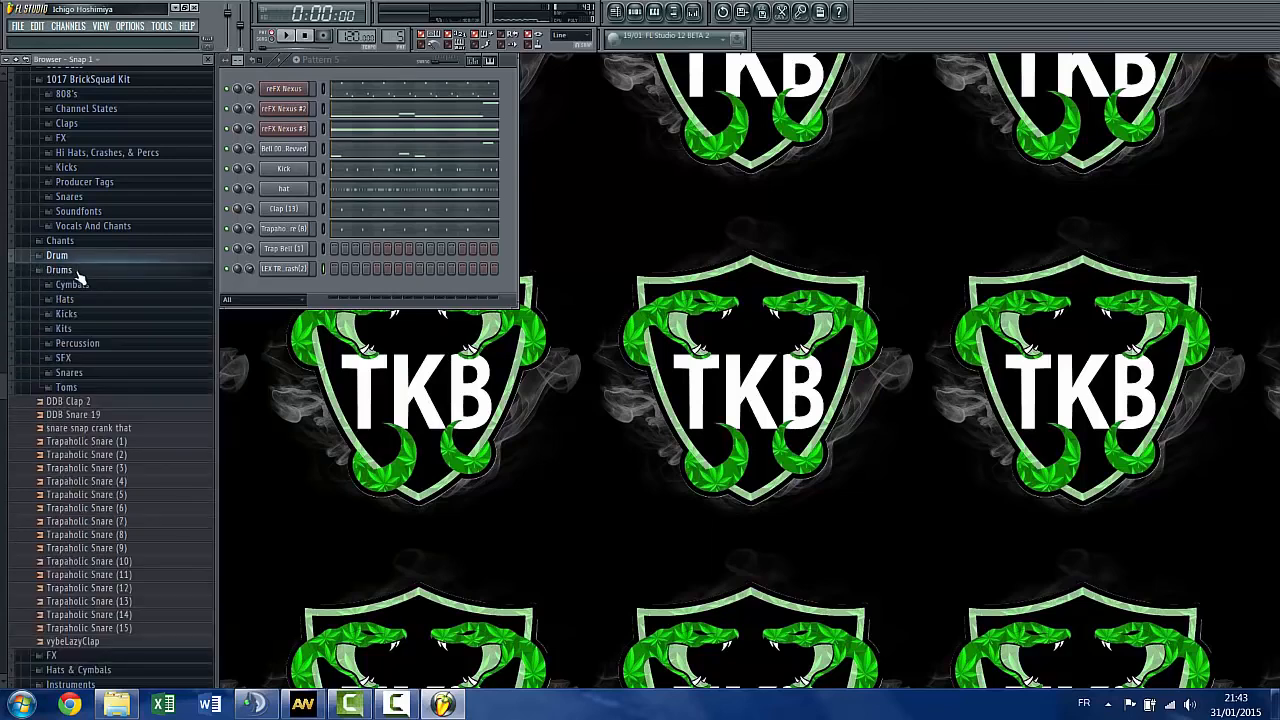
{"action": "left_click", "coordinate": [79, 270]}
{"action": "left_click", "coordinate": [84, 260]}
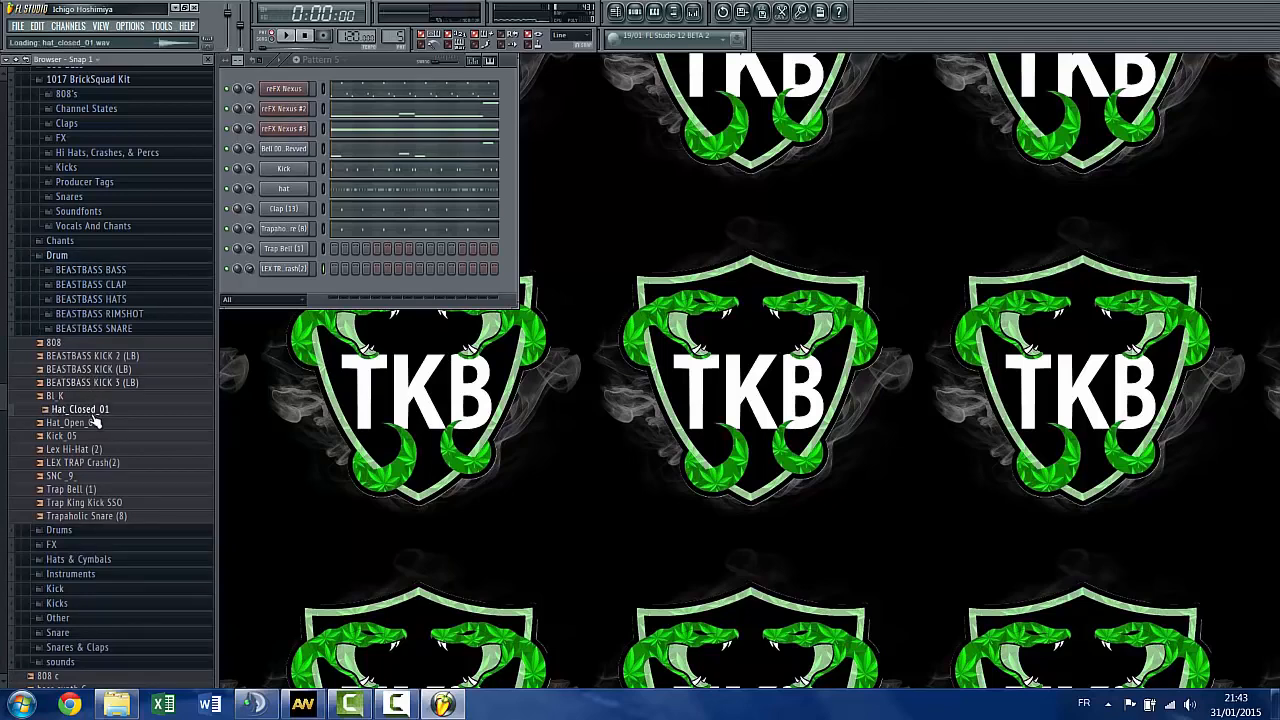
{"action": "left_click_drag", "start_coordinate": [93, 420], "coordinate": [288, 290]}
Open the piano roll for Hat_Open_04 and place C5 open hats on beat 2 of bars 1, 2 and 3
{"action": "right_click", "coordinate": [300, 288]}
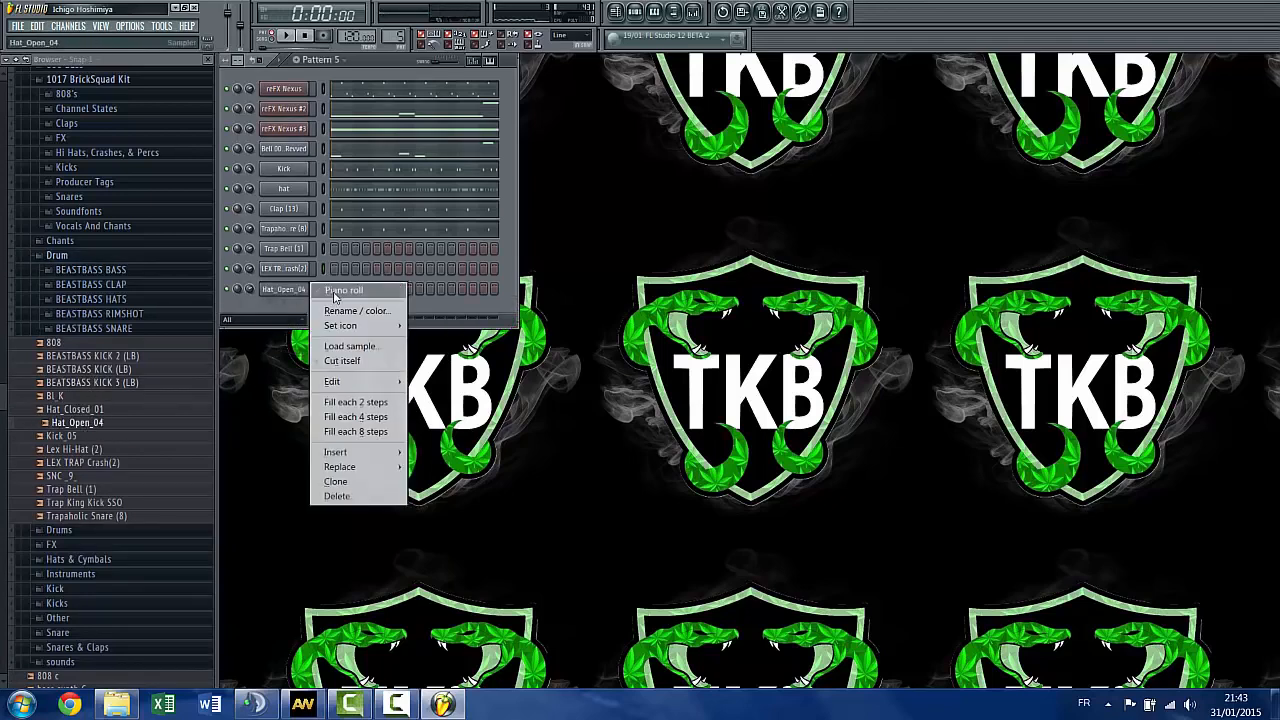
{"action": "left_click", "coordinate": [333, 294]}
{"action": "scroll", "coordinate": [327, 340], "scroll_direction": "down", "scroll_amount": 3}
{"action": "left_click", "coordinate": [321, 270]}
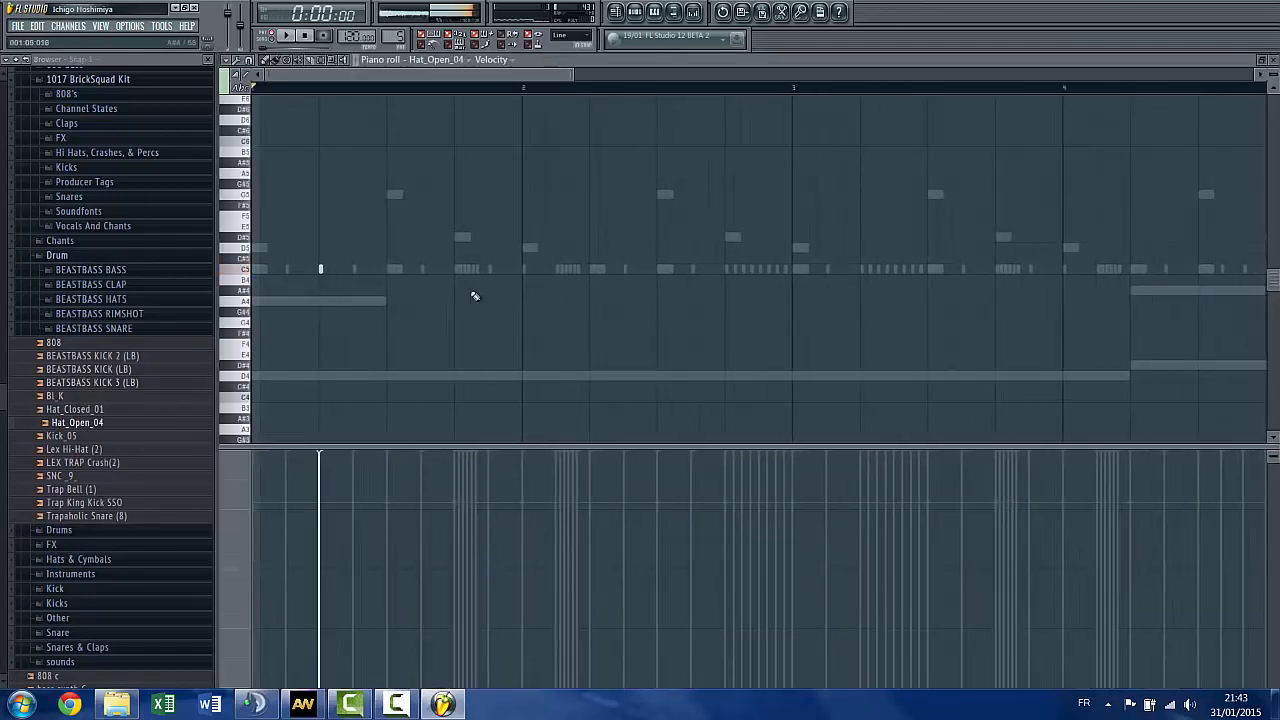
{"action": "left_click", "coordinate": [590, 270]}
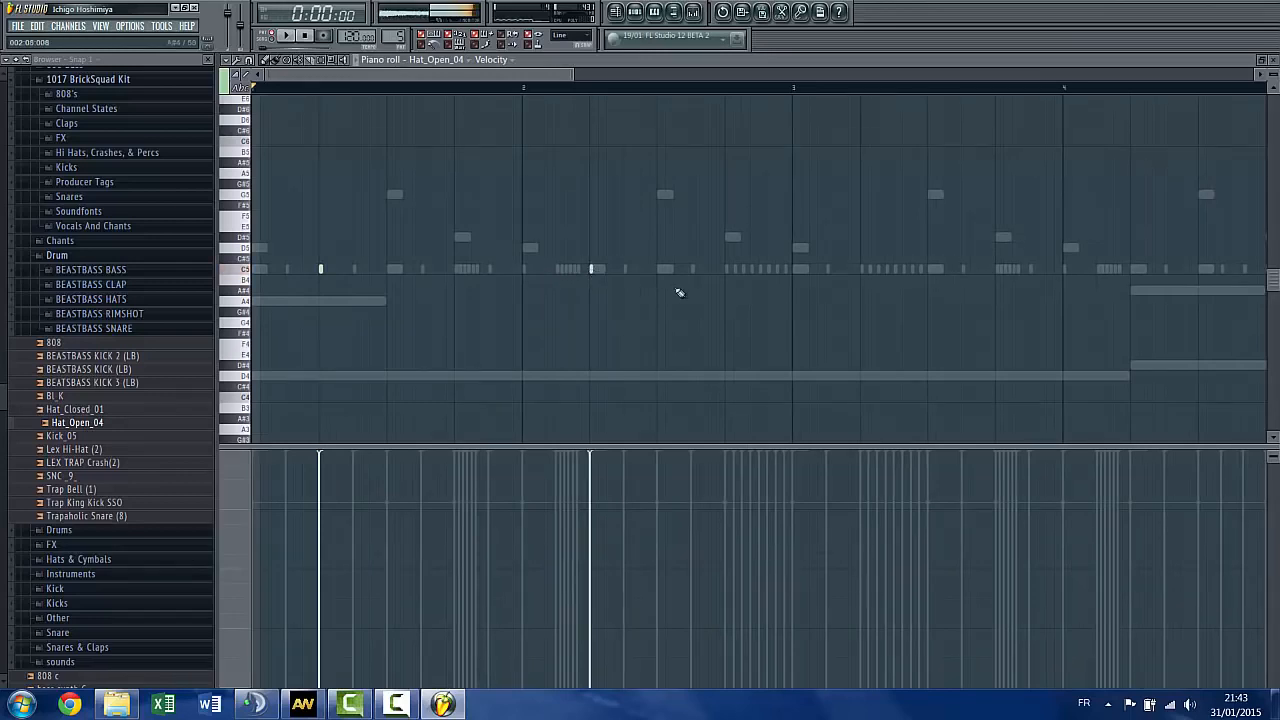
{"action": "left_click", "coordinate": [862, 270]}
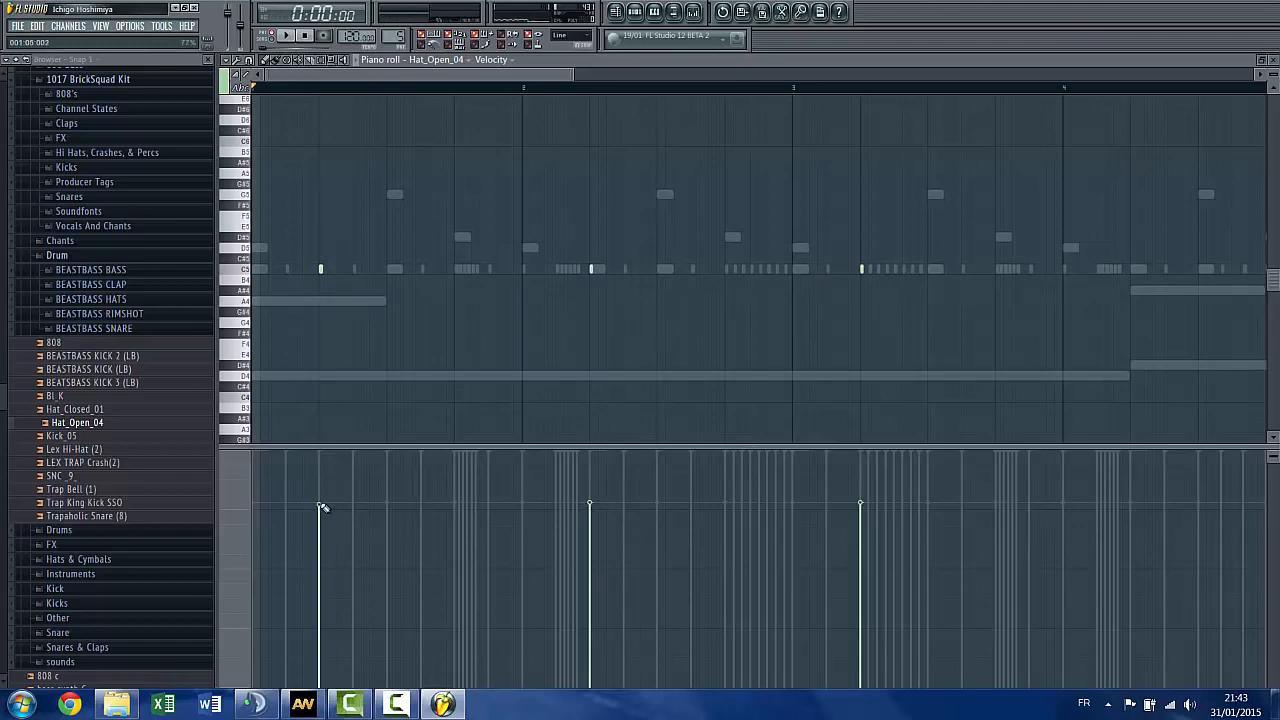
Add a C5 open hat on beat 2 of bar 4, and return to the Hat_Open_04 piano roll
{"action": "scroll", "coordinate": [448, 328], "scroll_direction": "down", "scroll_amount": 4}
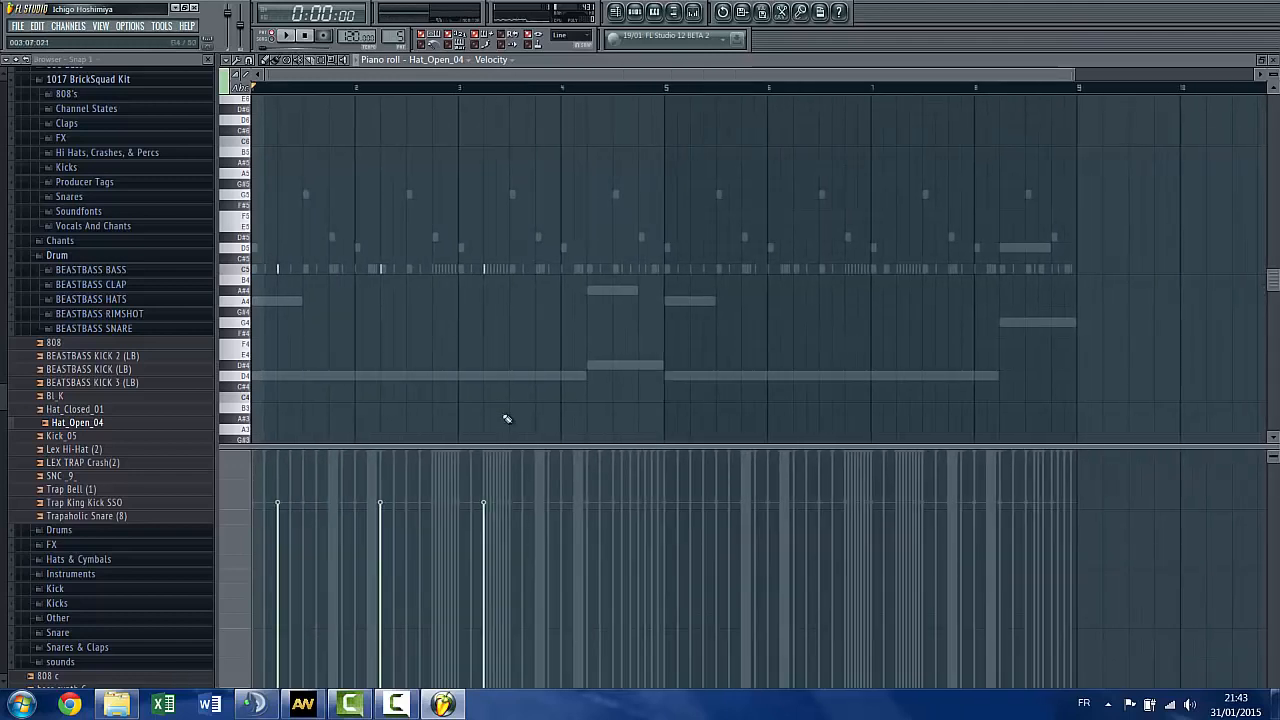
{"action": "left_click", "coordinate": [485, 269]}
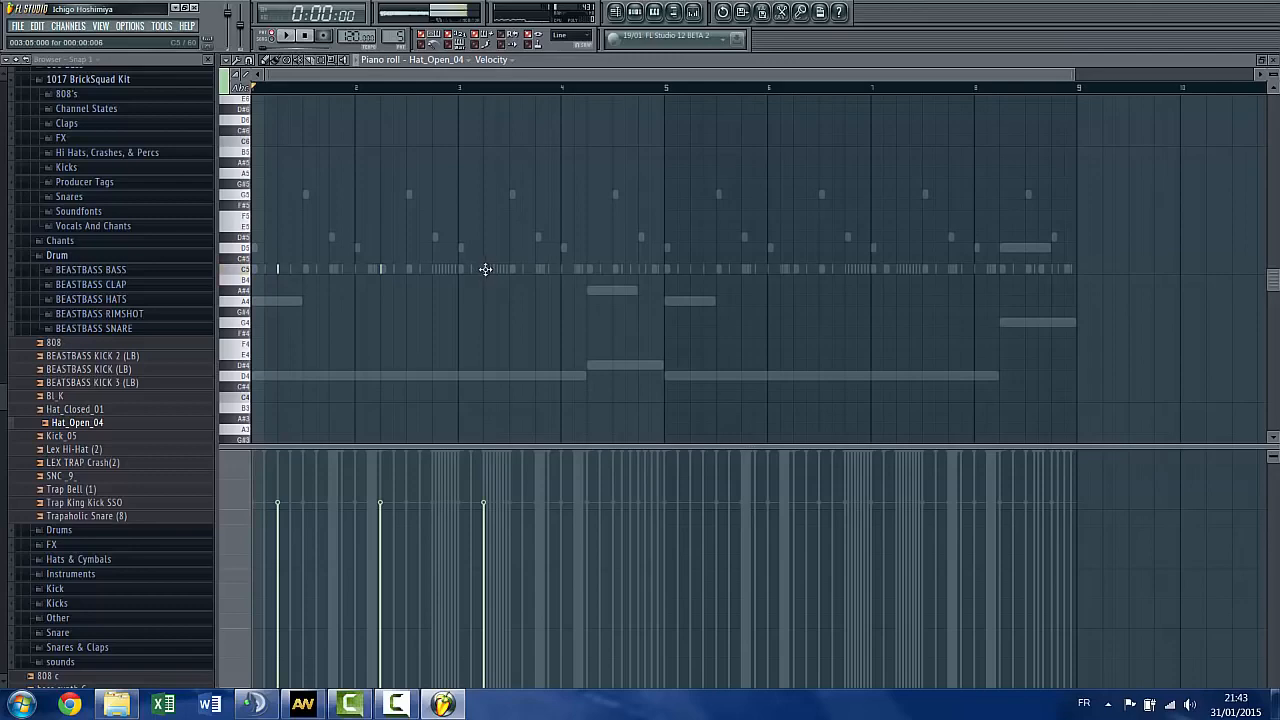
{"action": "left_click", "coordinate": [588, 271]}
{"action": "double_click", "coordinate": [588, 270]}
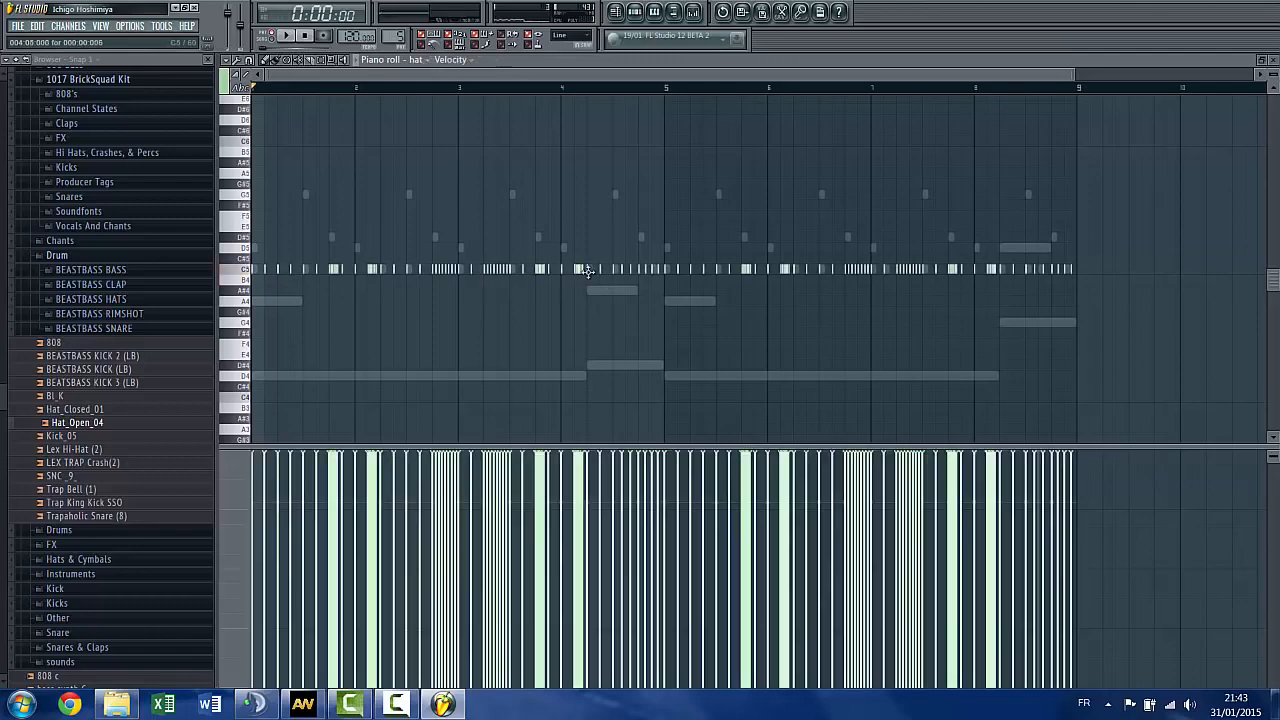
{"action": "left_click", "coordinate": [1275, 60]}
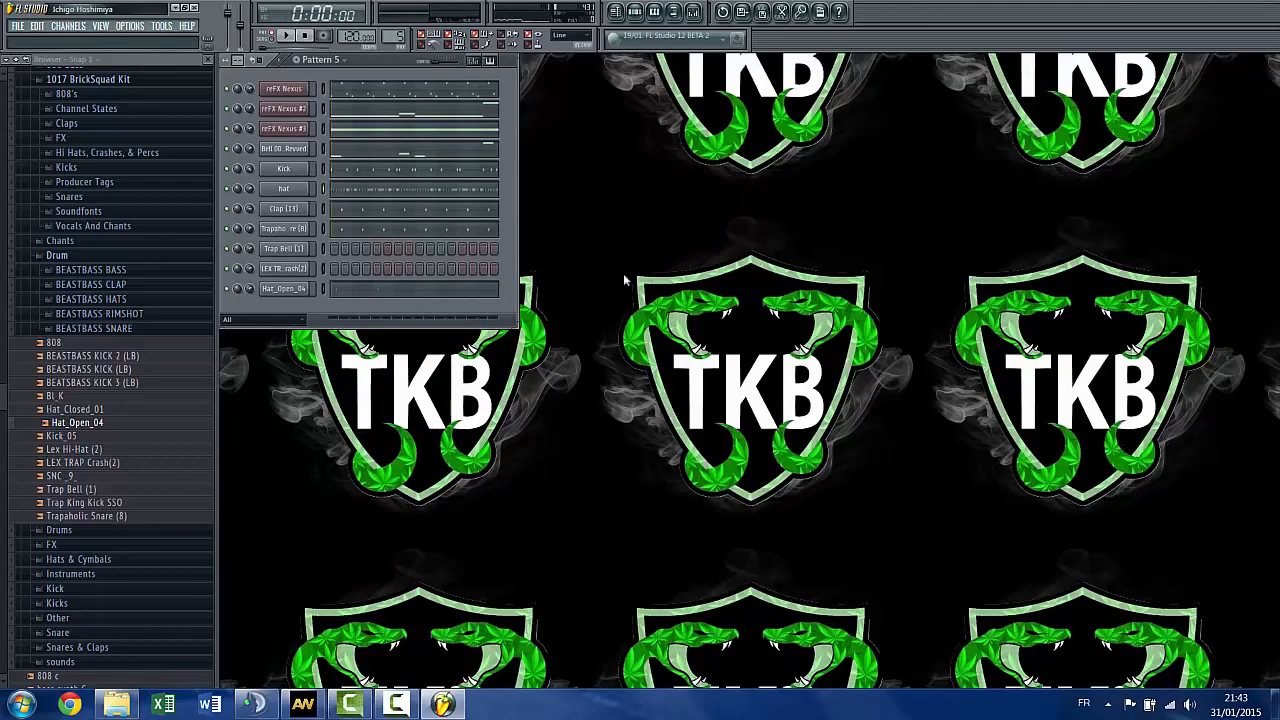
{"action": "left_click", "coordinate": [458, 290]}
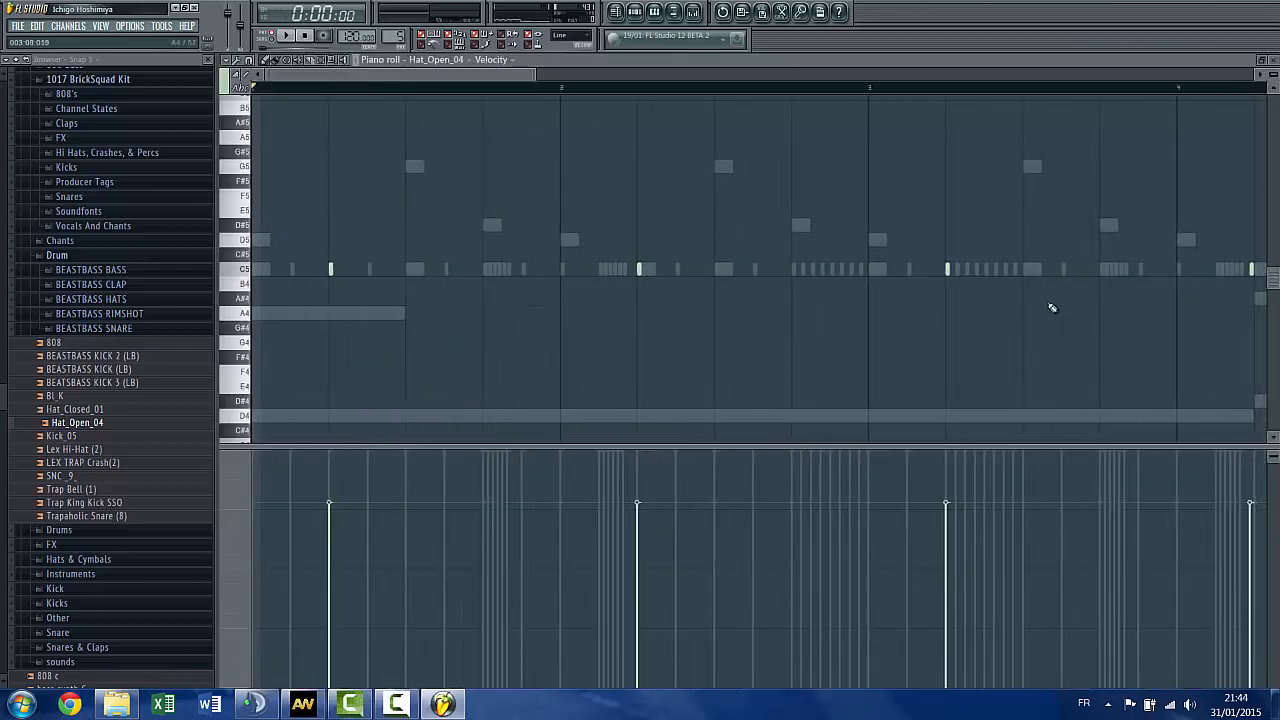
Replace the slightly early C5 open hat in bar 4 with one exactly on beat 2
{"action": "scroll", "coordinate": [862, 295], "scroll_direction": "down", "scroll_amount": 4}
{"action": "scroll", "coordinate": [906, 298], "scroll_direction": "up", "scroll_amount": 5}
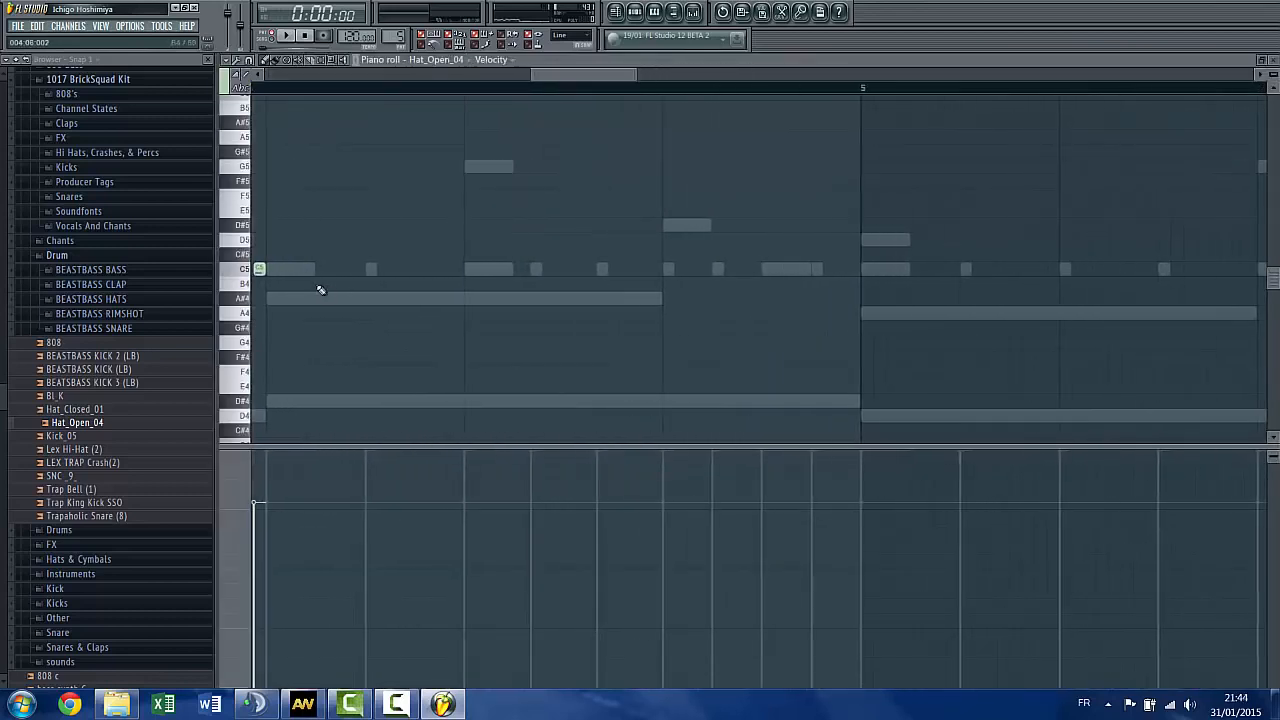
{"action": "right_click", "coordinate": [261, 270]}
{"action": "left_click", "coordinate": [271, 270]}
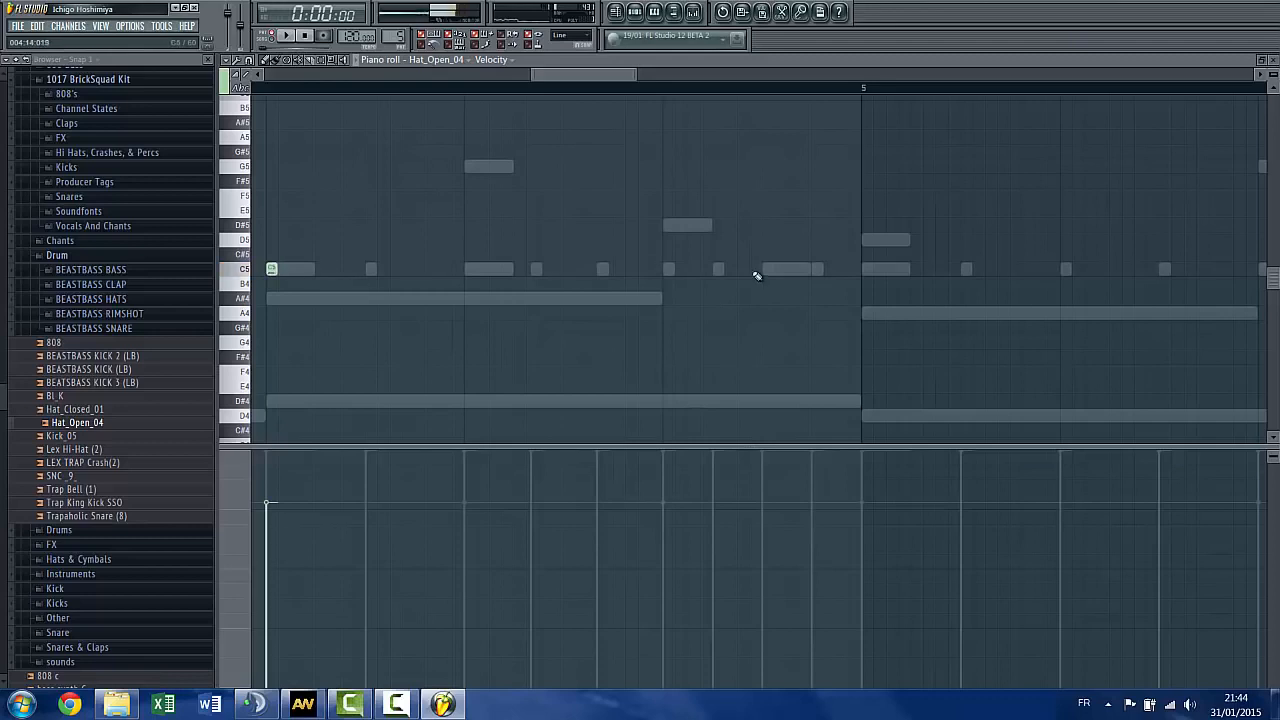
Add C5 open hats on beat 2 of bars 5, 6, 7 and 8, and close the Hat_Open_04 piano roll
{"action": "left_click", "coordinate": [1066, 272]}
{"action": "scroll", "coordinate": [808, 288], "scroll_direction": "down", "scroll_amount": 4}
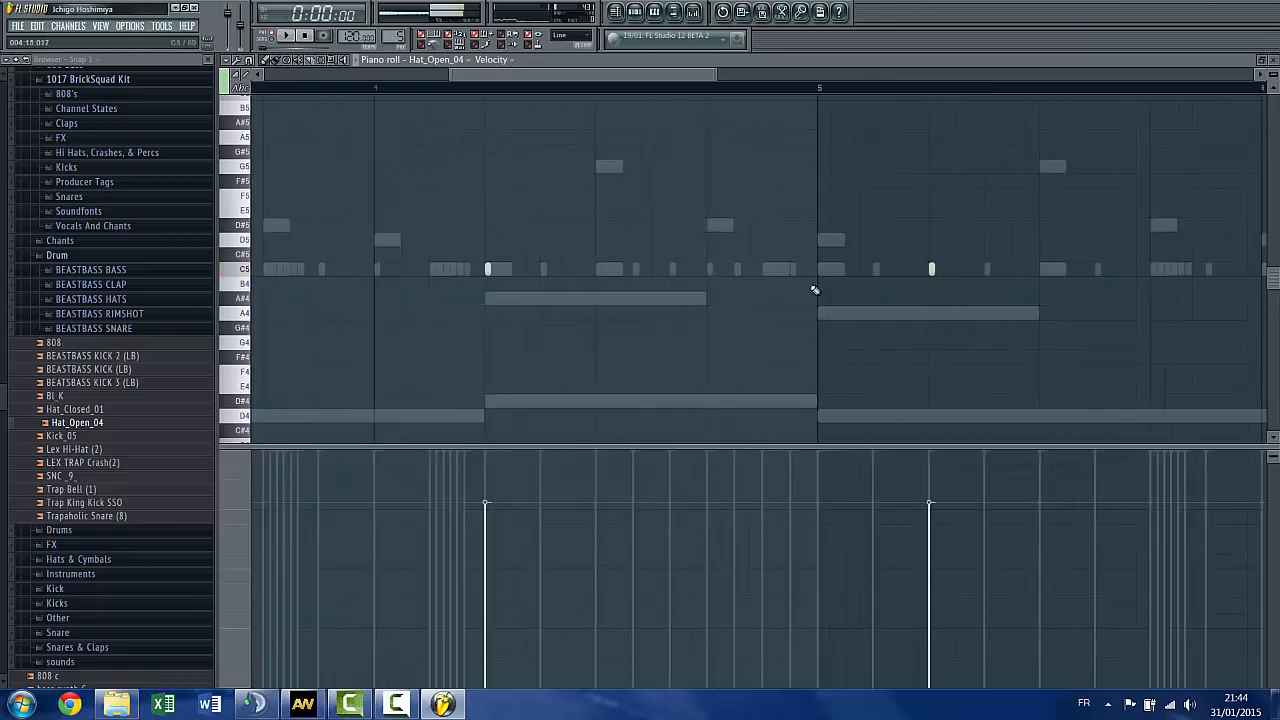
{"action": "scroll", "coordinate": [1177, 316], "scroll_direction": "up", "scroll_amount": 2}
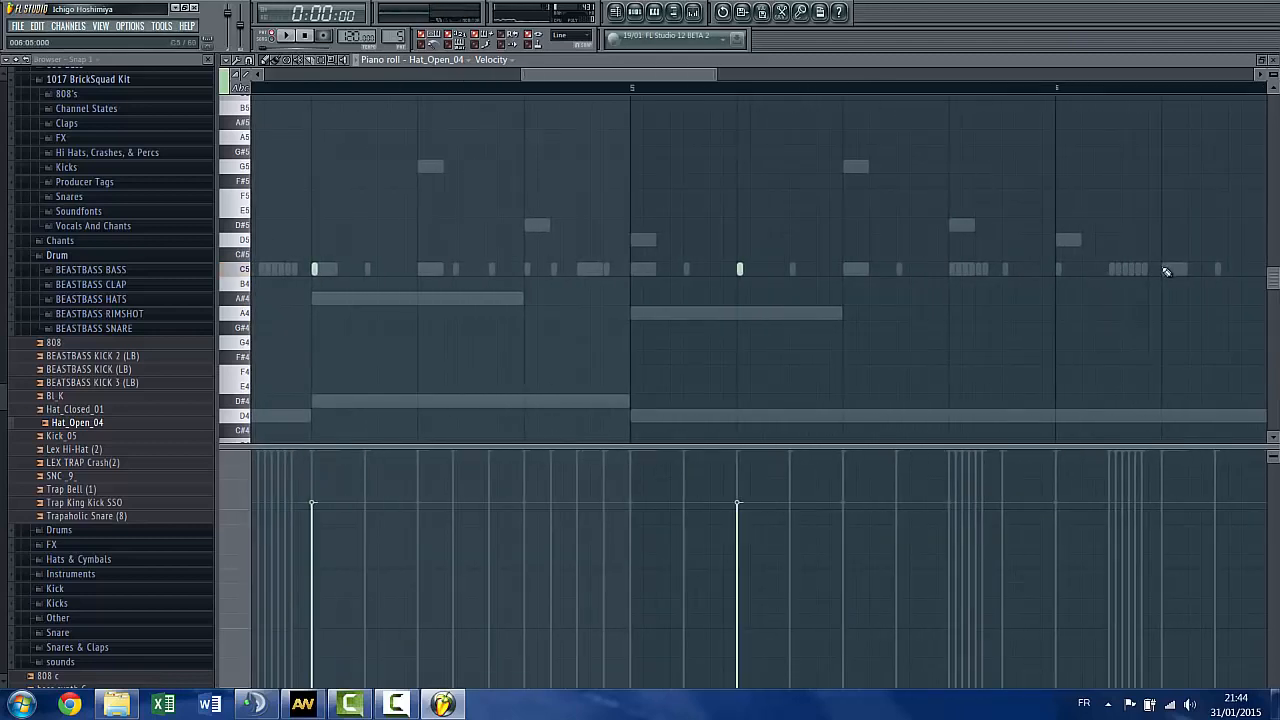
{"action": "left_click", "coordinate": [1164, 272]}
{"action": "scroll", "coordinate": [791, 261], "scroll_direction": "down", "scroll_amount": 7}
{"action": "scroll", "coordinate": [1104, 330], "scroll_direction": "up", "scroll_amount": 4}
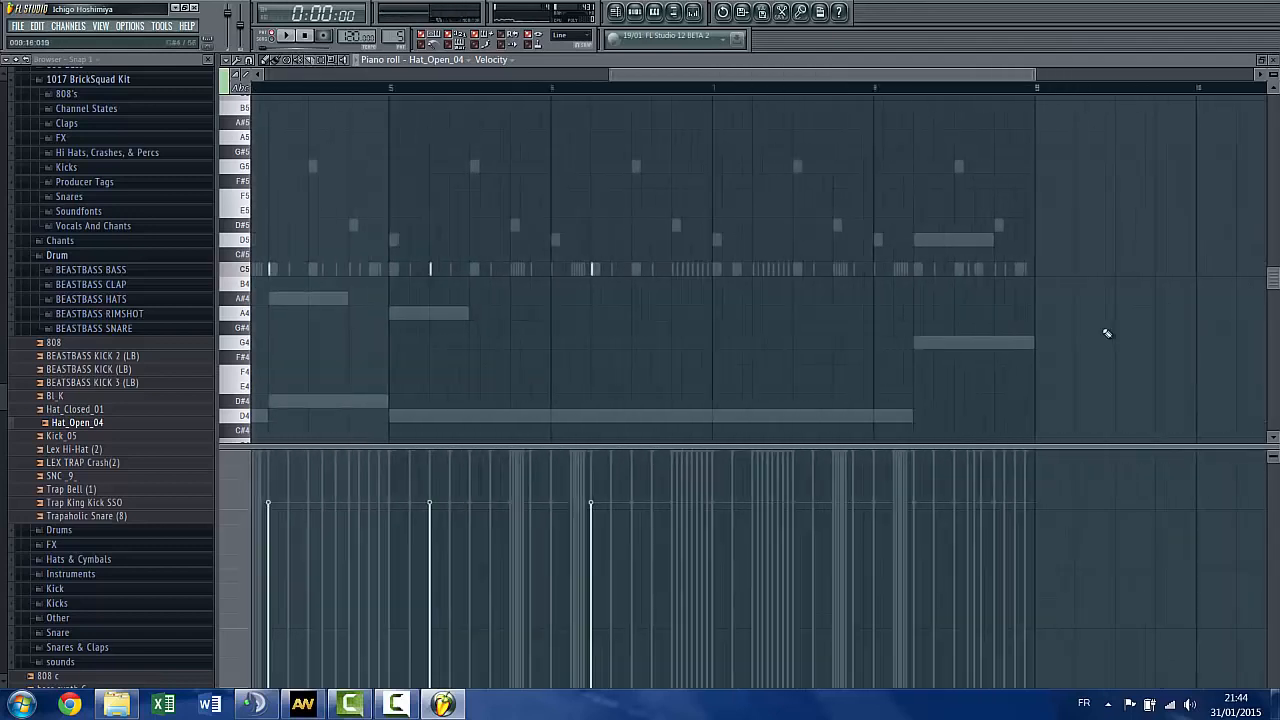
{"action": "left_click", "coordinate": [660, 271]}
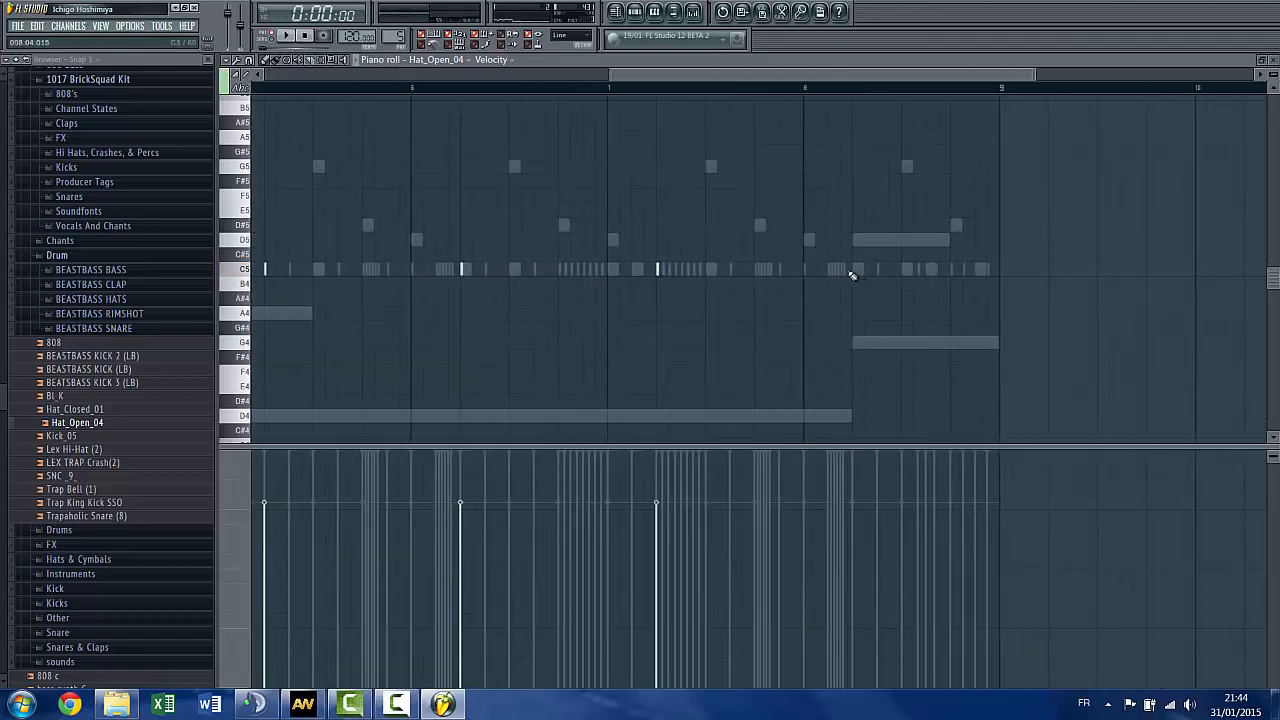
{"action": "left_click", "coordinate": [854, 270]}
{"action": "right_click", "coordinate": [856, 272]}
{"action": "left_click", "coordinate": [853, 269]}
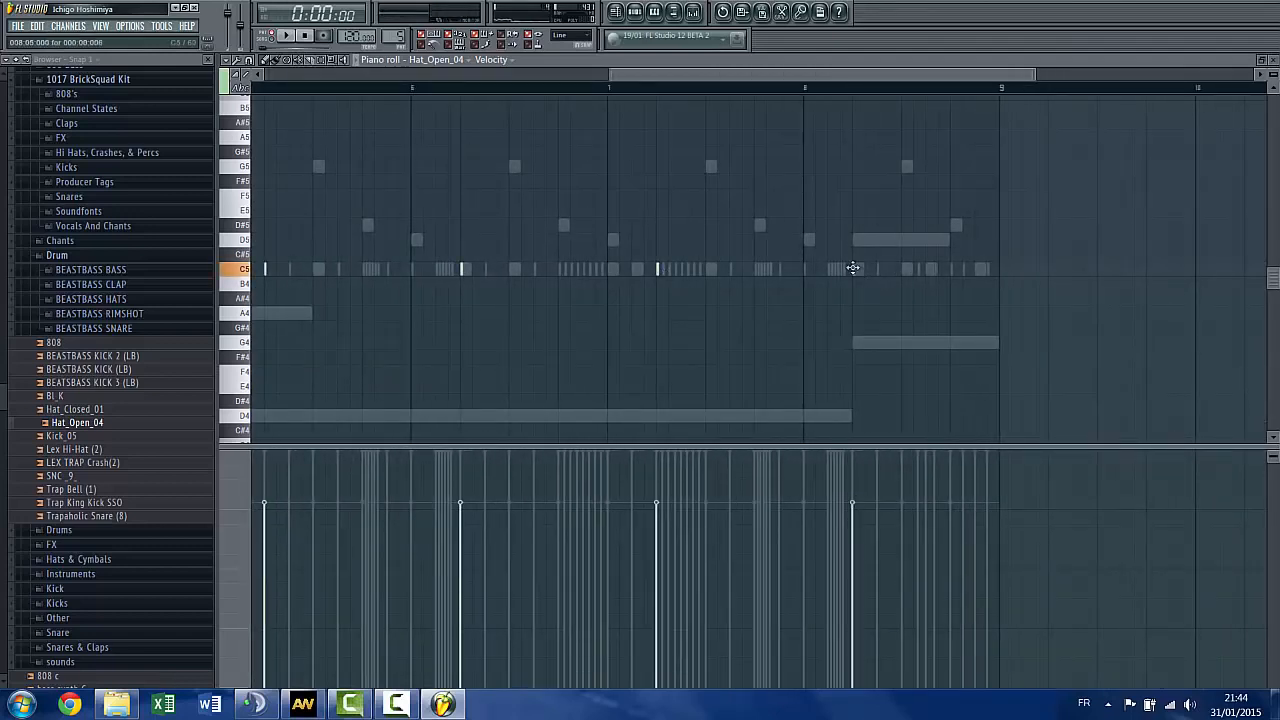
{"action": "left_click", "coordinate": [1271, 60]}
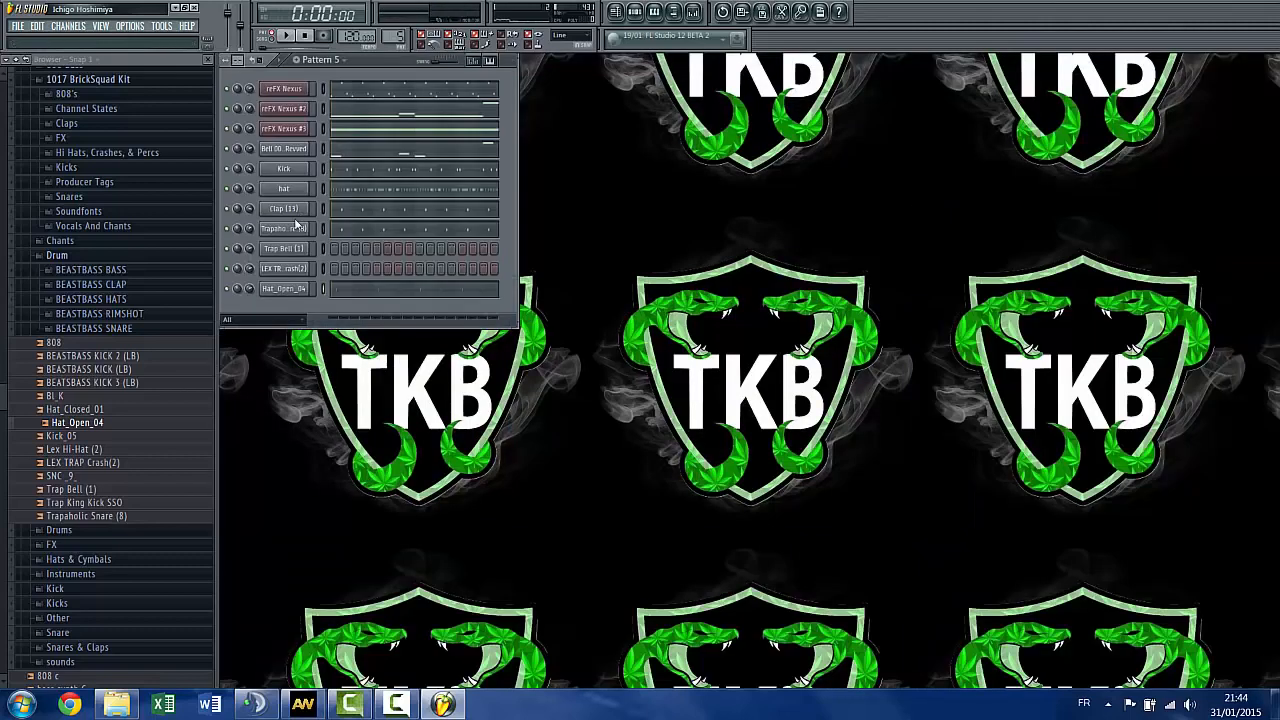
Open the piano roll for the Trap Bell (1) channel and set its snap to Line
{"action": "right_click", "coordinate": [310, 250]}
{"action": "left_click", "coordinate": [345, 256]}
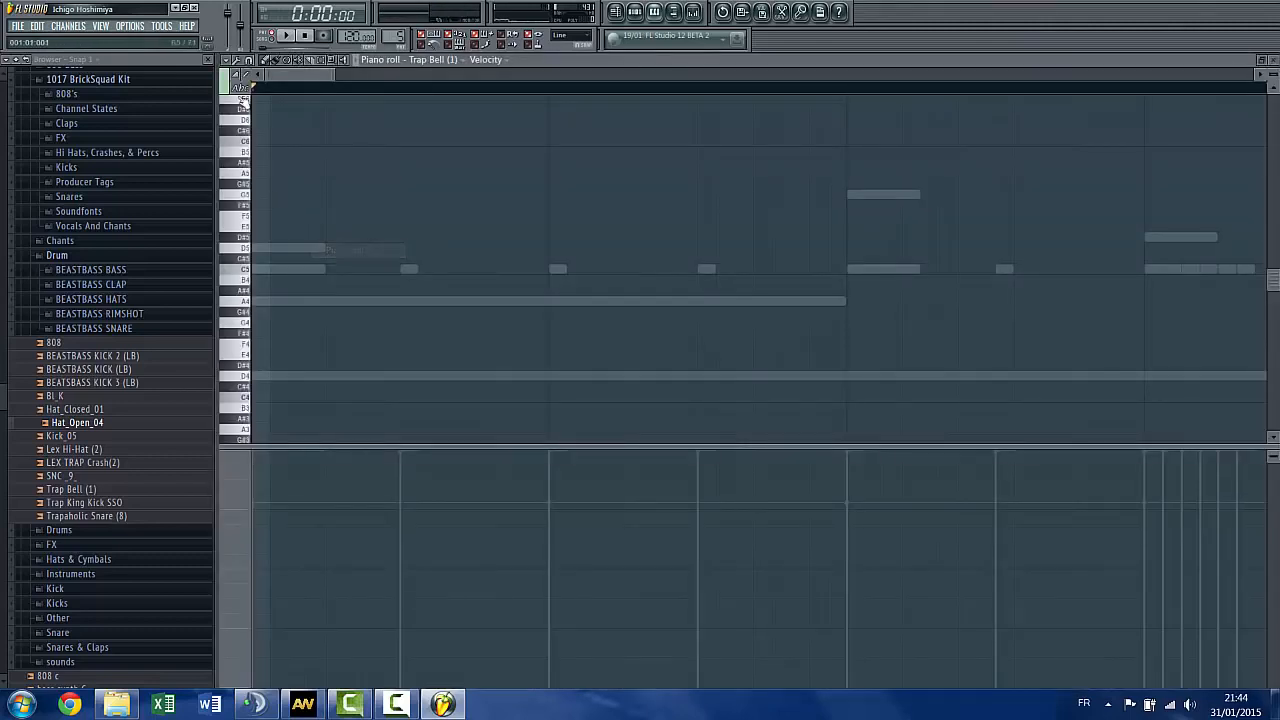
{"action": "left_click", "coordinate": [228, 61]}
{"action": "mouse_move", "coordinate": [290, 148]}
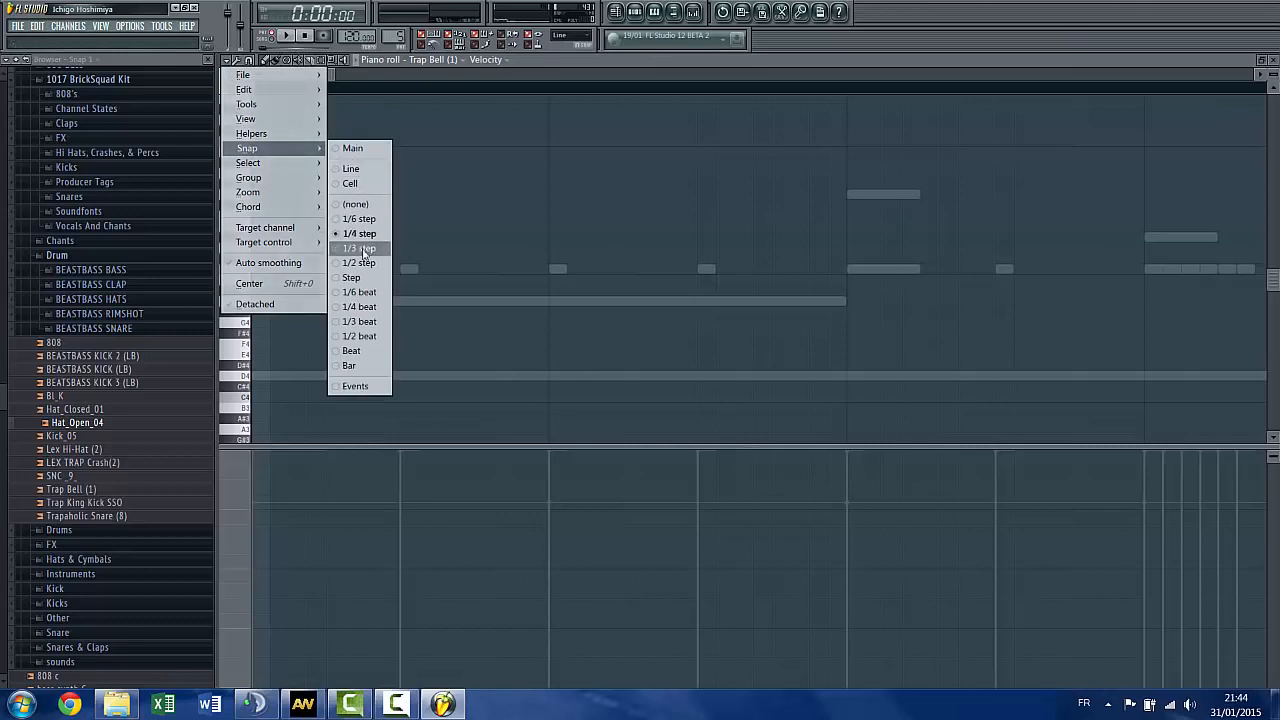
{"action": "left_click", "coordinate": [353, 170]}
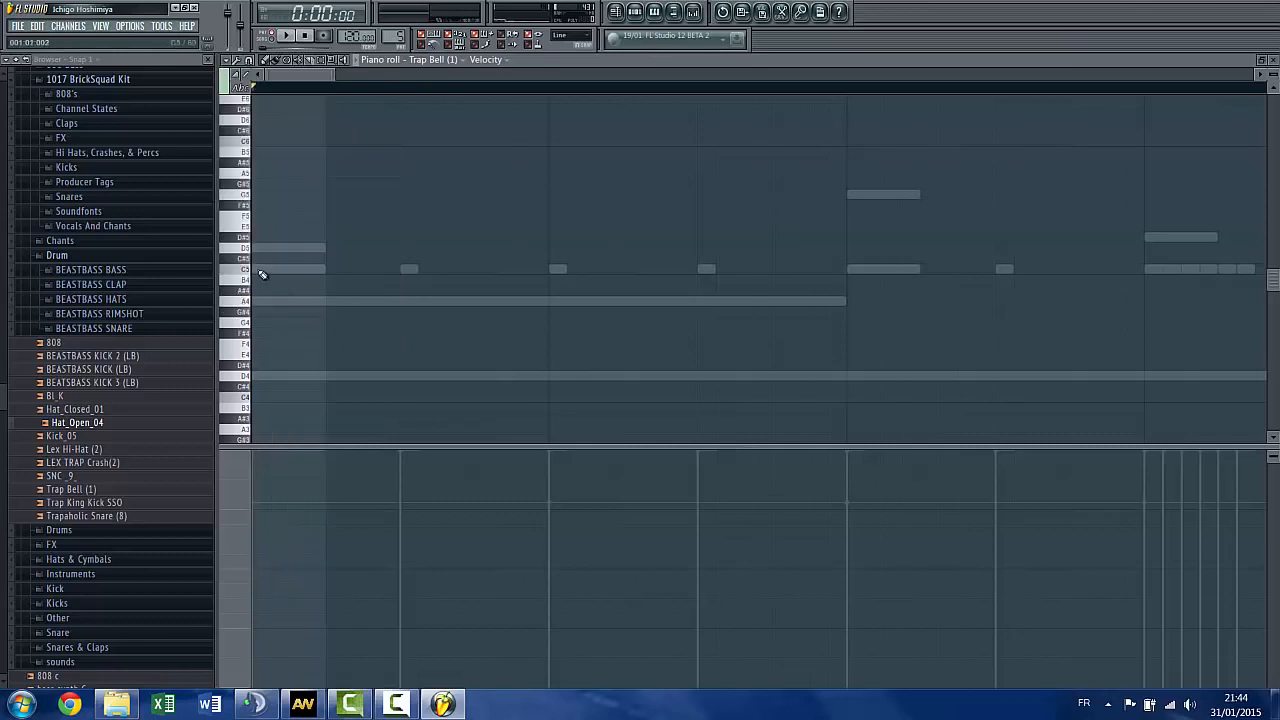
Place C5 trap bell notes on beats 1 and 3 of bars 1 through 4
{"action": "left_click", "coordinate": [259, 272]}
{"action": "scroll", "coordinate": [380, 262], "scroll_direction": "down", "scroll_amount": 1}
{"action": "scroll", "coordinate": [383, 264], "scroll_direction": "down", "scroll_amount": 1}
{"action": "left_click", "coordinate": [540, 269]}
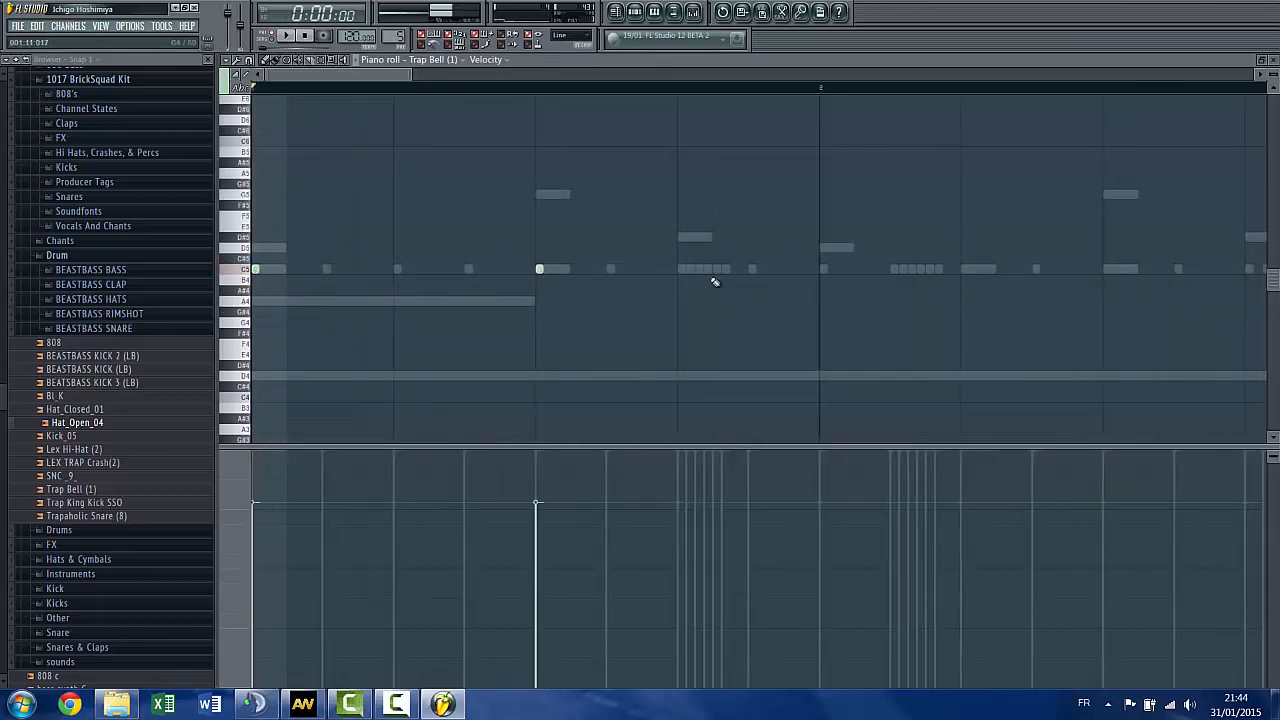
{"action": "left_click", "coordinate": [824, 269]}
{"action": "left_click", "coordinate": [1108, 270]}
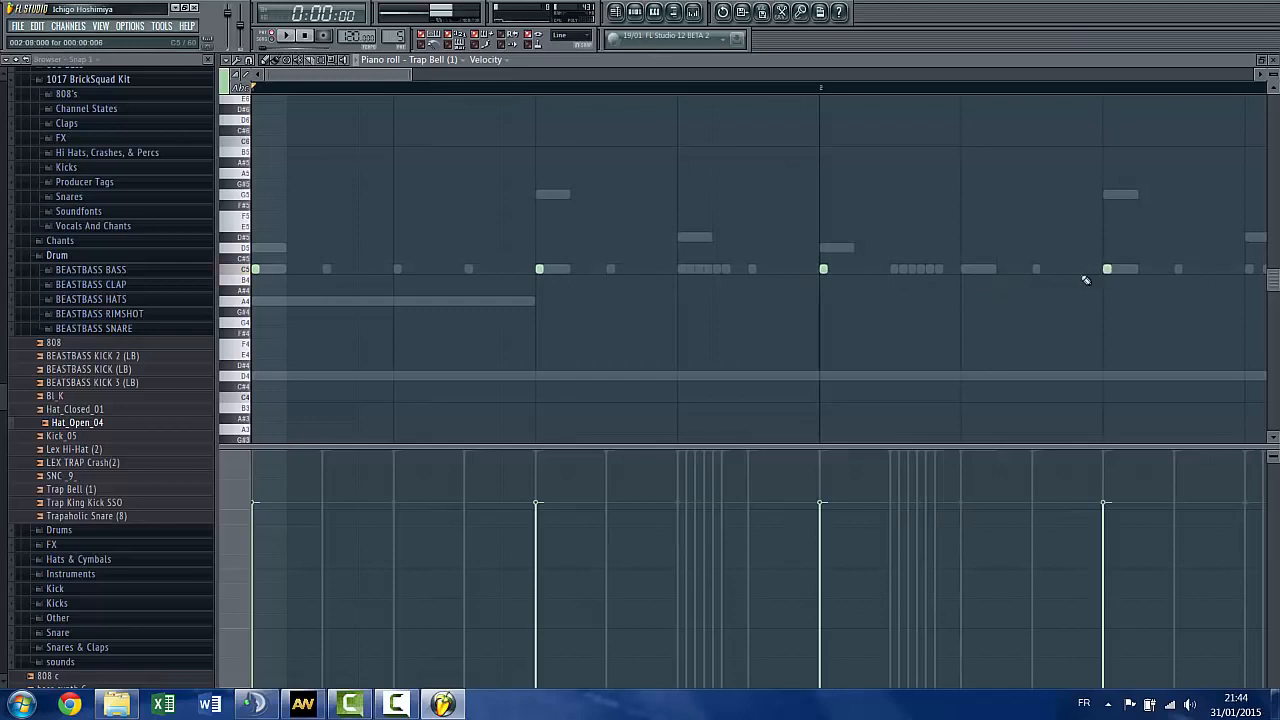
{"action": "scroll", "coordinate": [509, 252], "scroll_direction": "down", "scroll_amount": 2}
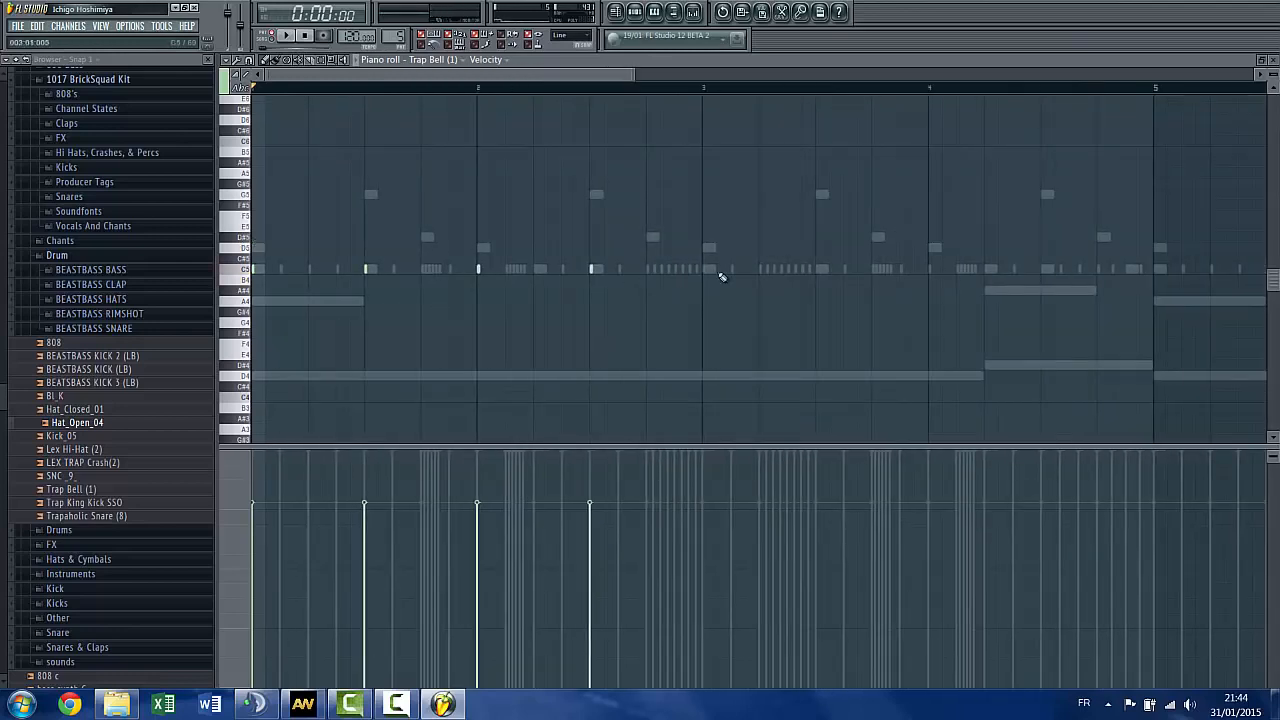
{"action": "left_click", "coordinate": [704, 269]}
{"action": "left_click", "coordinate": [817, 269]}
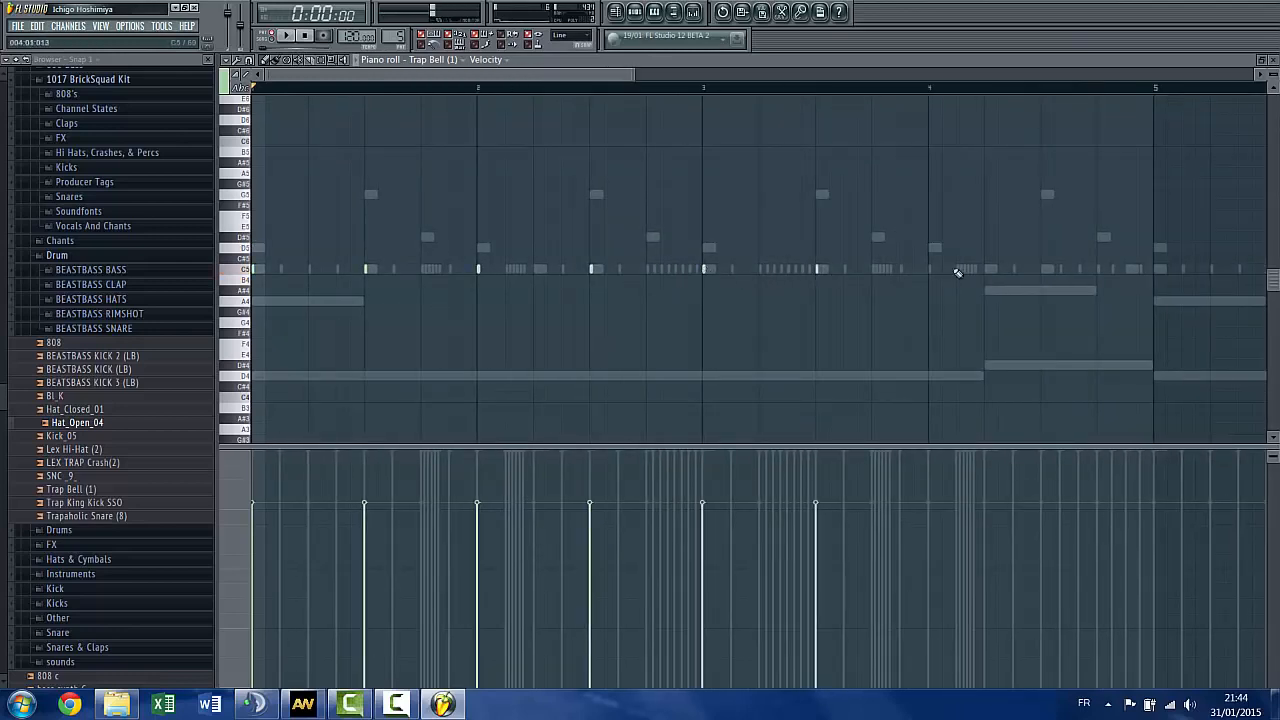
{"action": "left_click", "coordinate": [930, 270]}
{"action": "left_click", "coordinate": [1041, 270]}
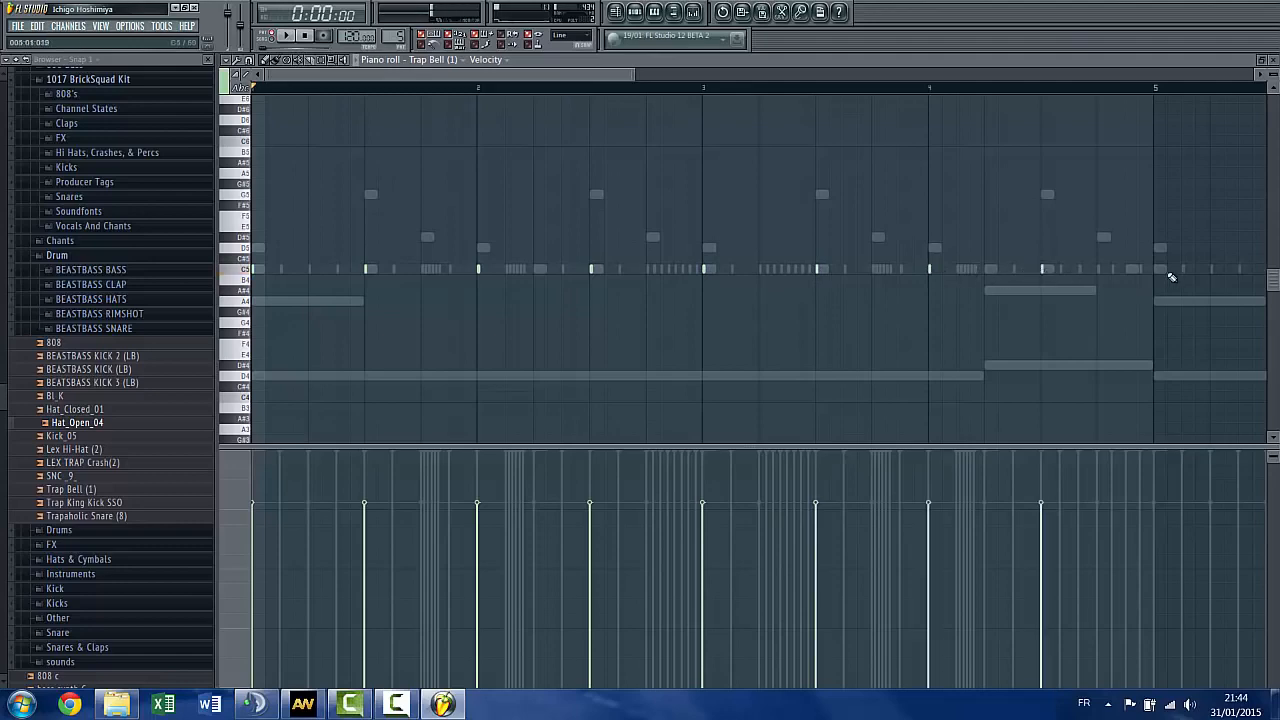
Place C5 trap bell notes on beats 1 and 3 of bars 5 through 8, and close the piano roll
{"action": "left_click", "coordinate": [1155, 269]}
{"action": "scroll", "coordinate": [457, 277], "scroll_direction": "down", "scroll_amount": 4}
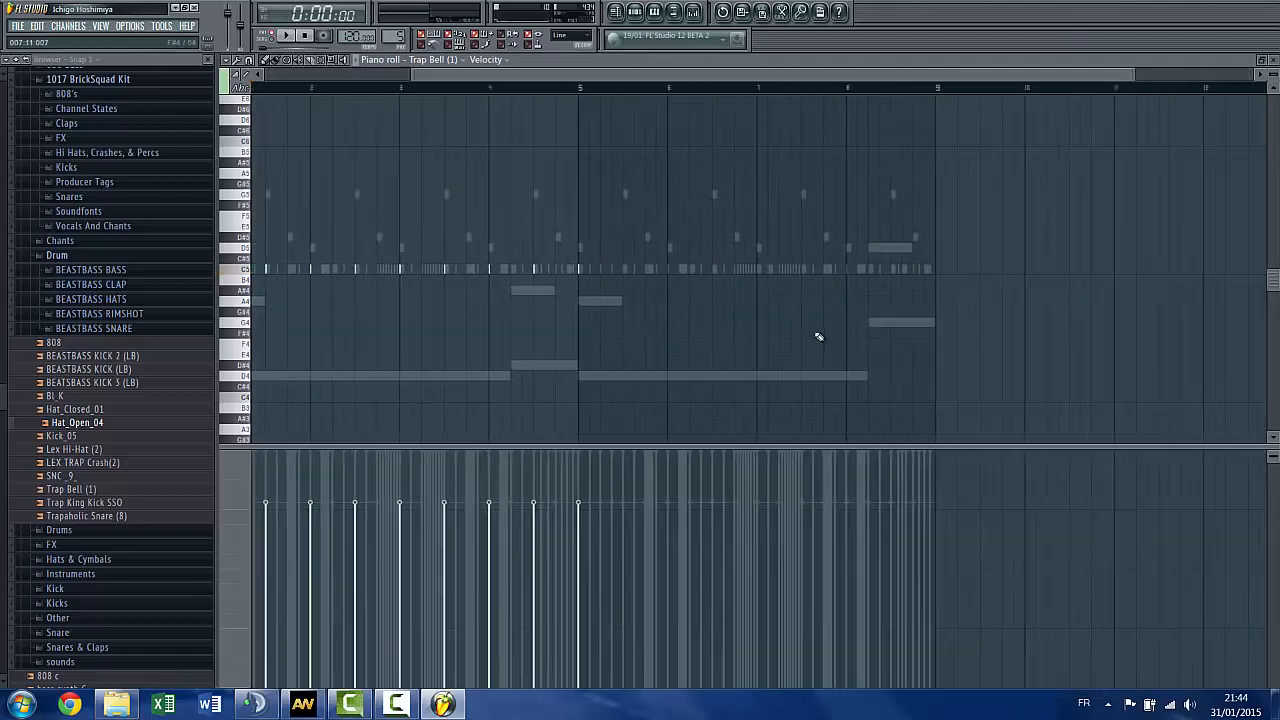
{"action": "scroll", "coordinate": [817, 337], "scroll_direction": "up", "scroll_amount": 3}
{"action": "left_click", "coordinate": [481, 269]}
{"action": "left_click", "coordinate": [639, 270]}
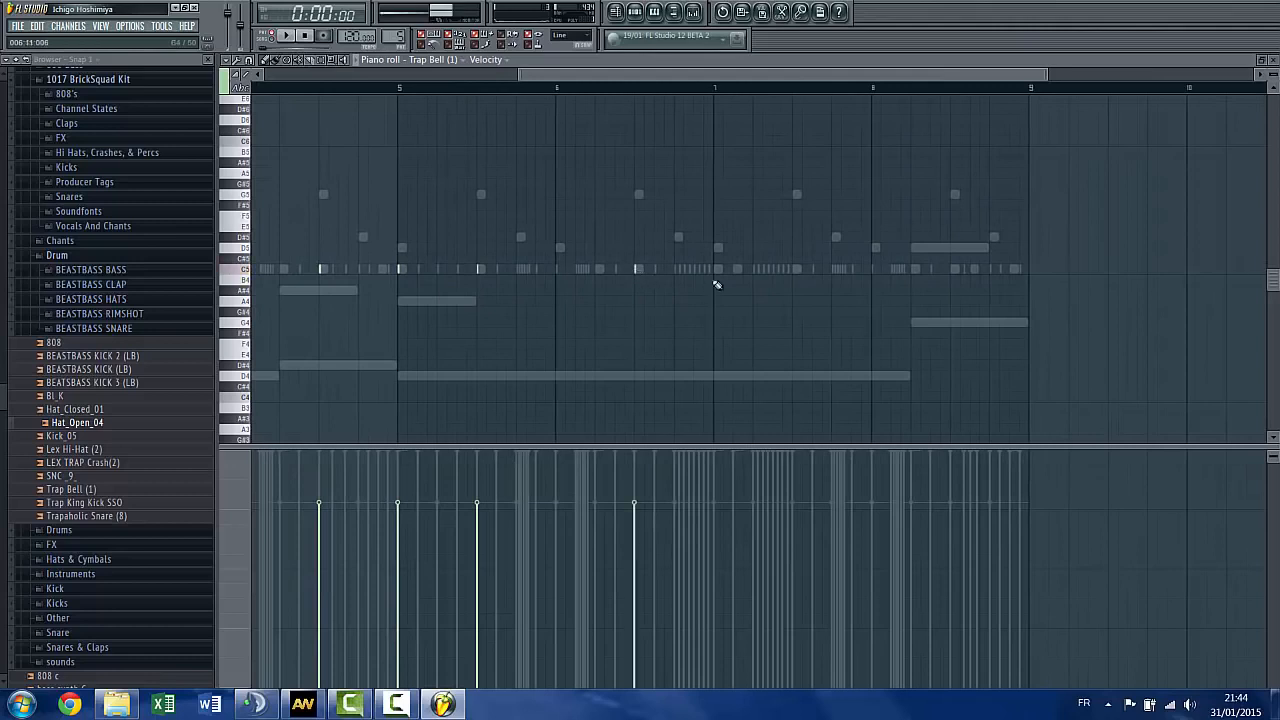
{"action": "left_click", "coordinate": [716, 271]}
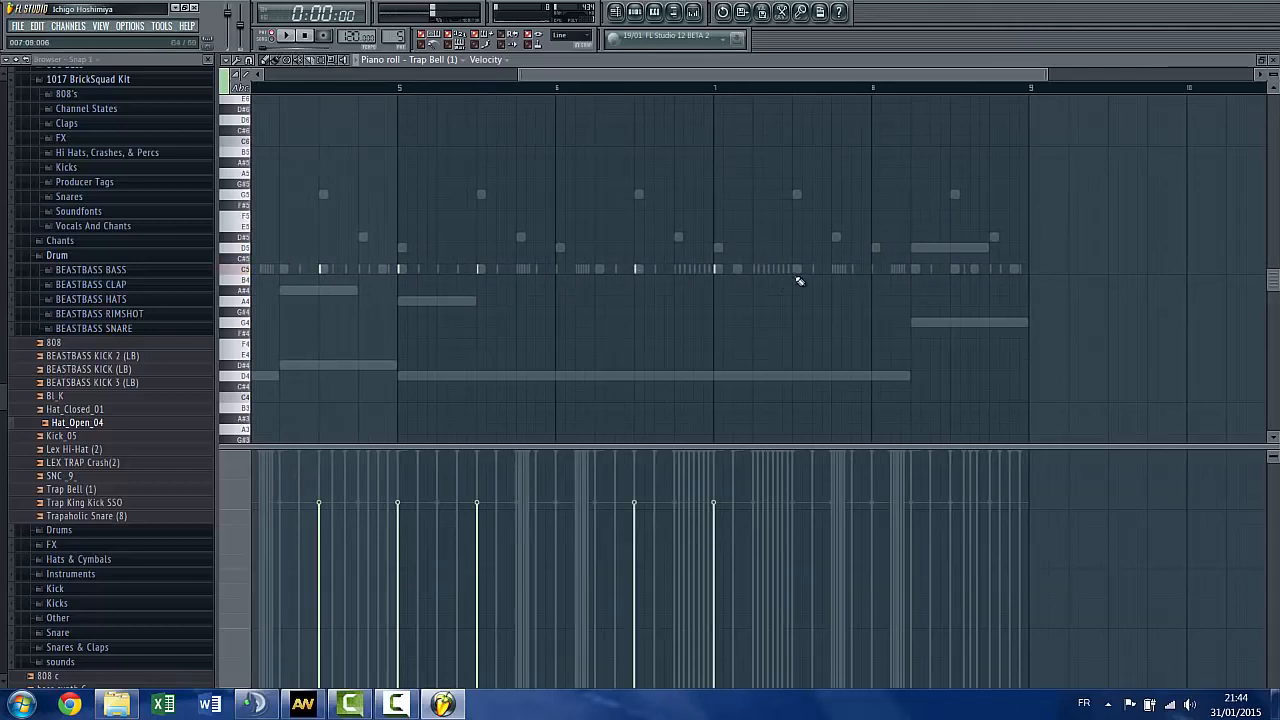
{"action": "left_click", "coordinate": [796, 272]}
{"action": "left_click", "coordinate": [875, 271]}
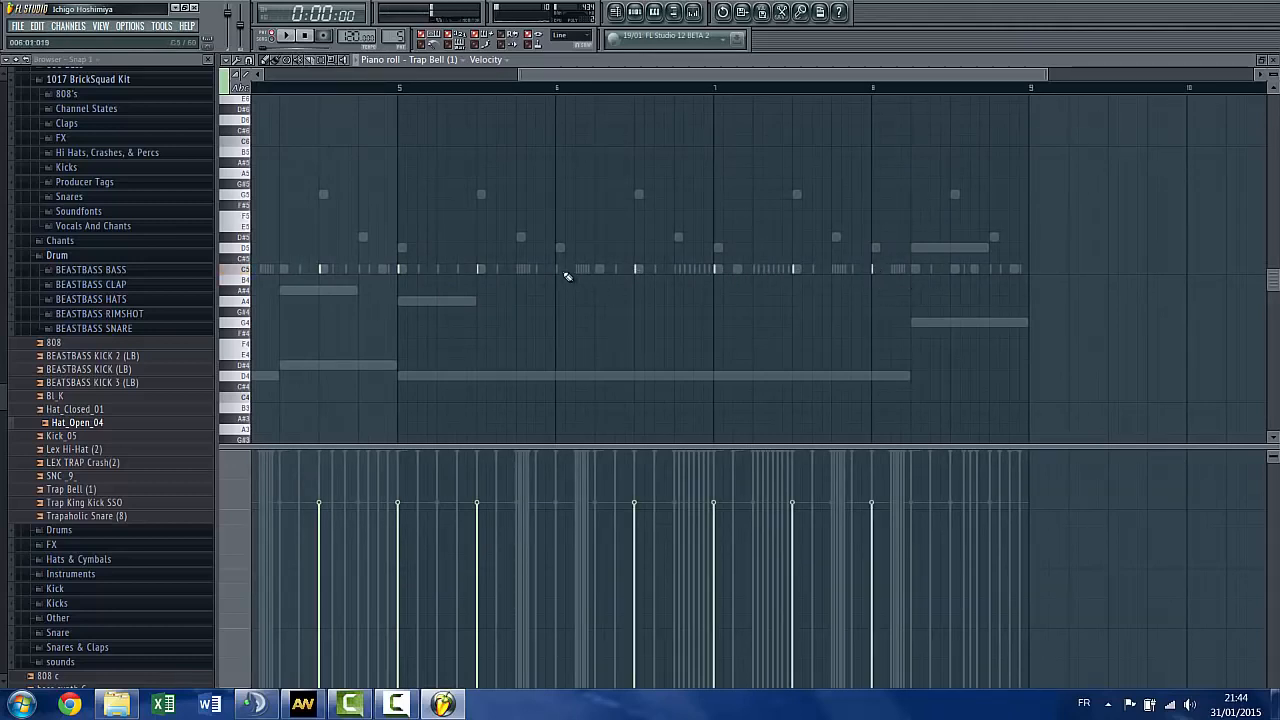
{"action": "left_click", "coordinate": [558, 271]}
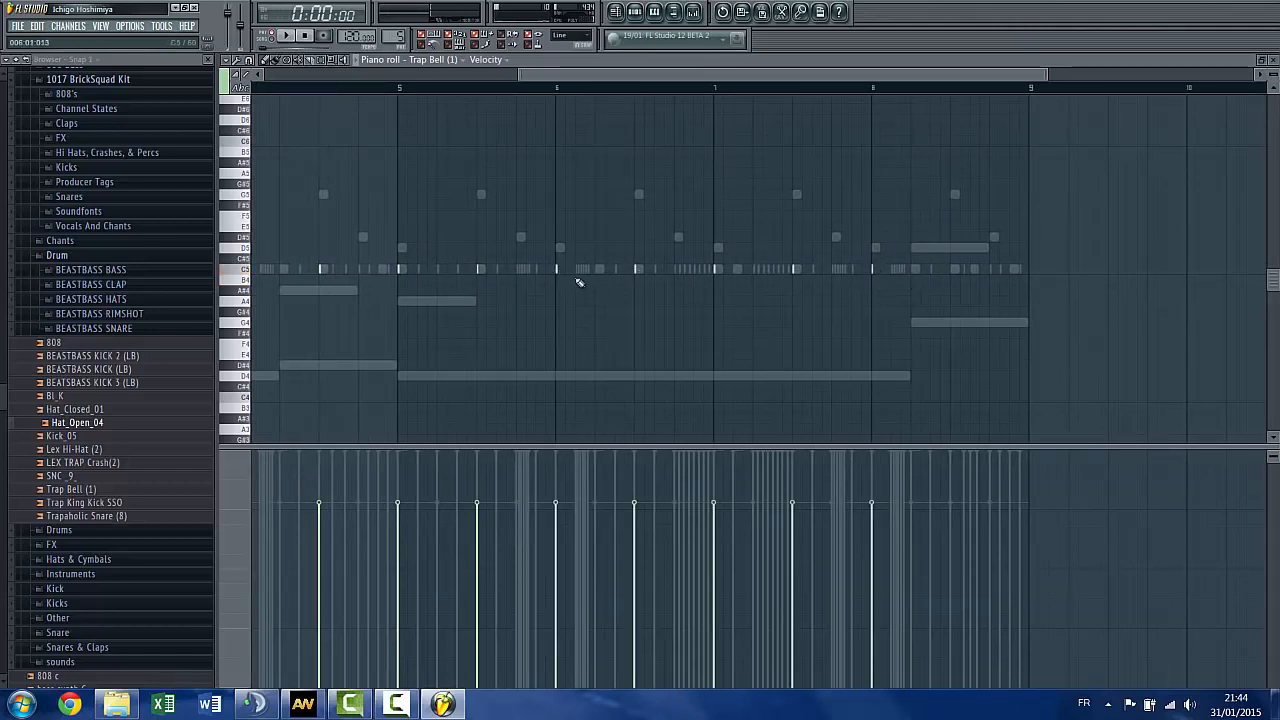
{"action": "left_click", "coordinate": [952, 271]}
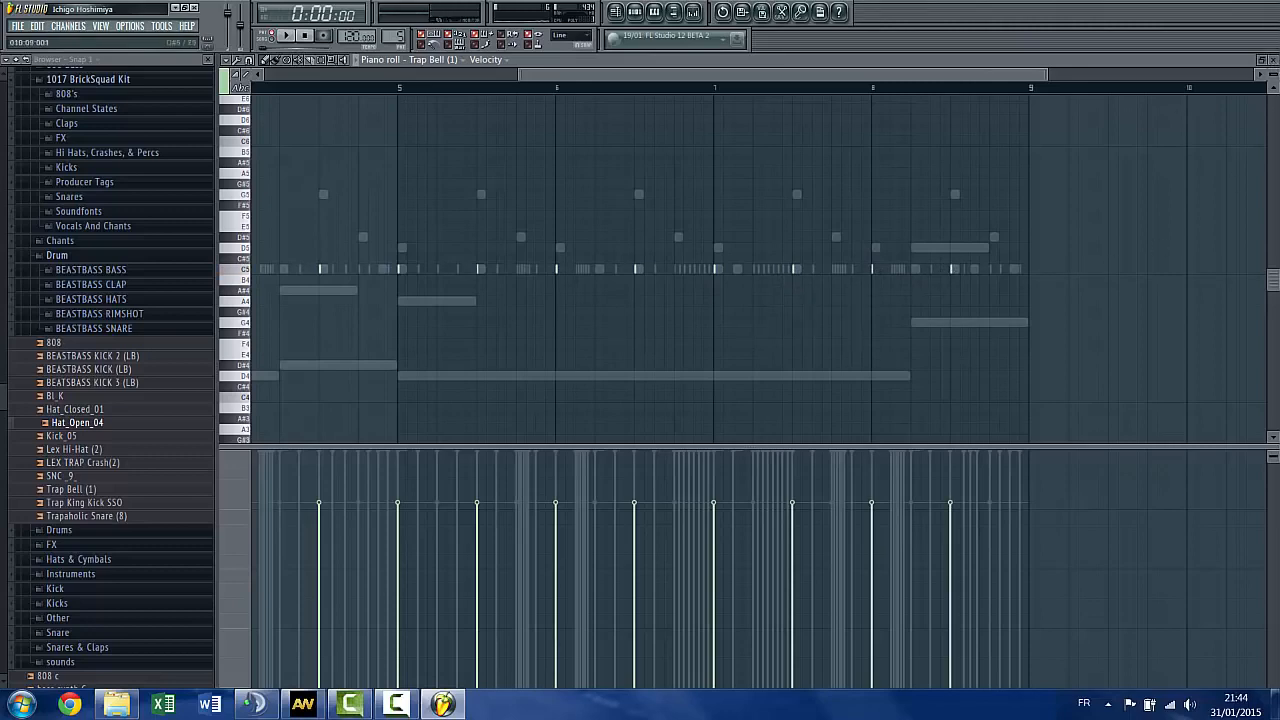
{"action": "left_click", "coordinate": [1274, 62]}
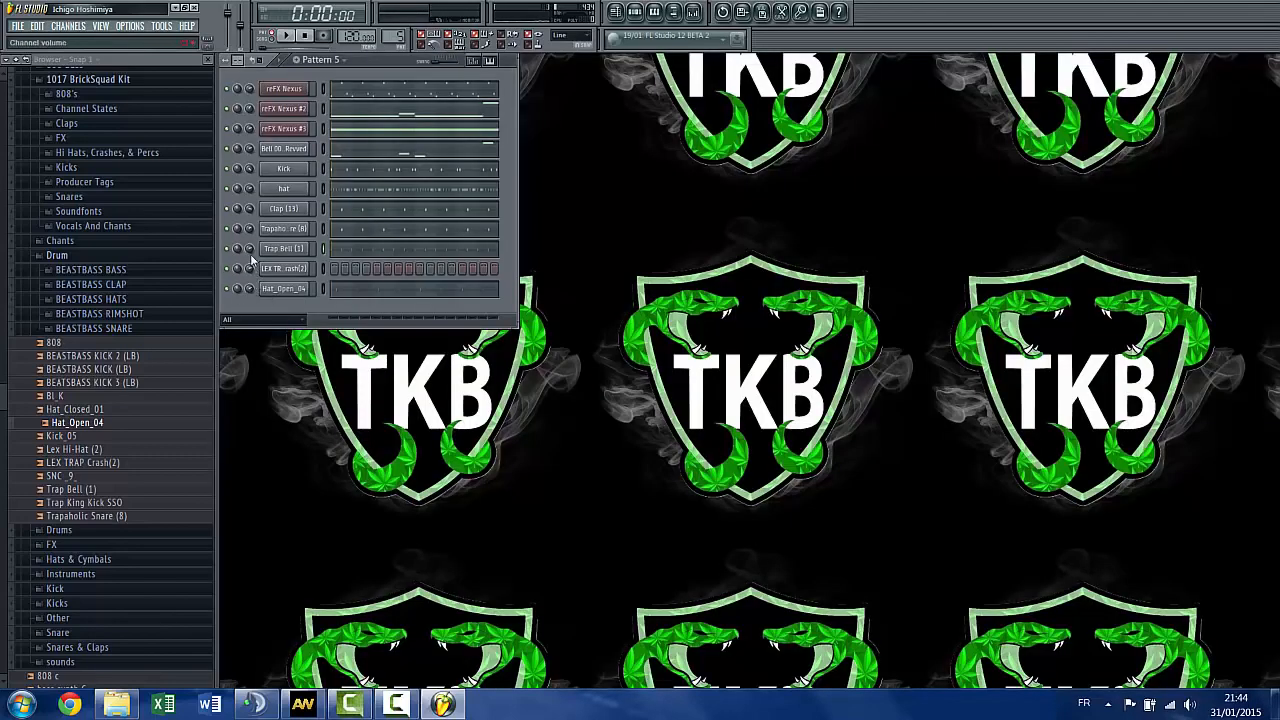
Place one C5 crash at the start of bar 1 in the LEX TRAP Crash(2) piano roll, and play back the pattern
{"action": "right_click", "coordinate": [291, 271]}
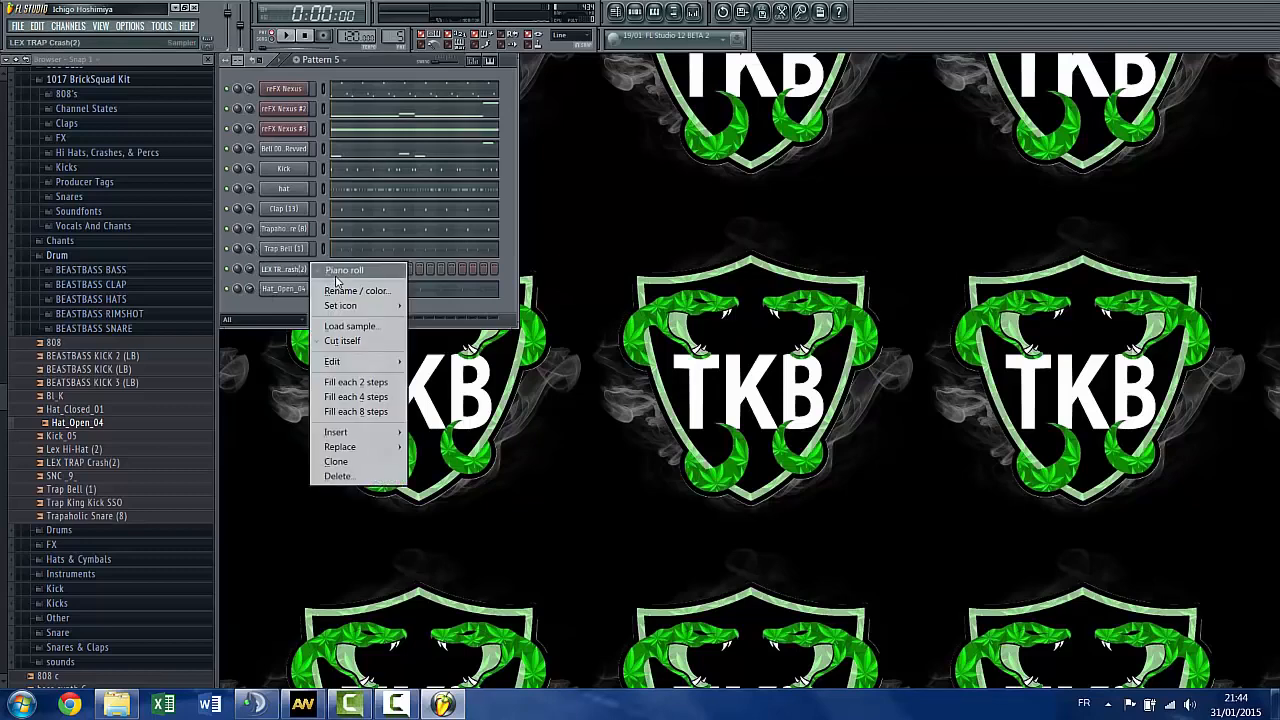
{"action": "left_click", "coordinate": [330, 276]}
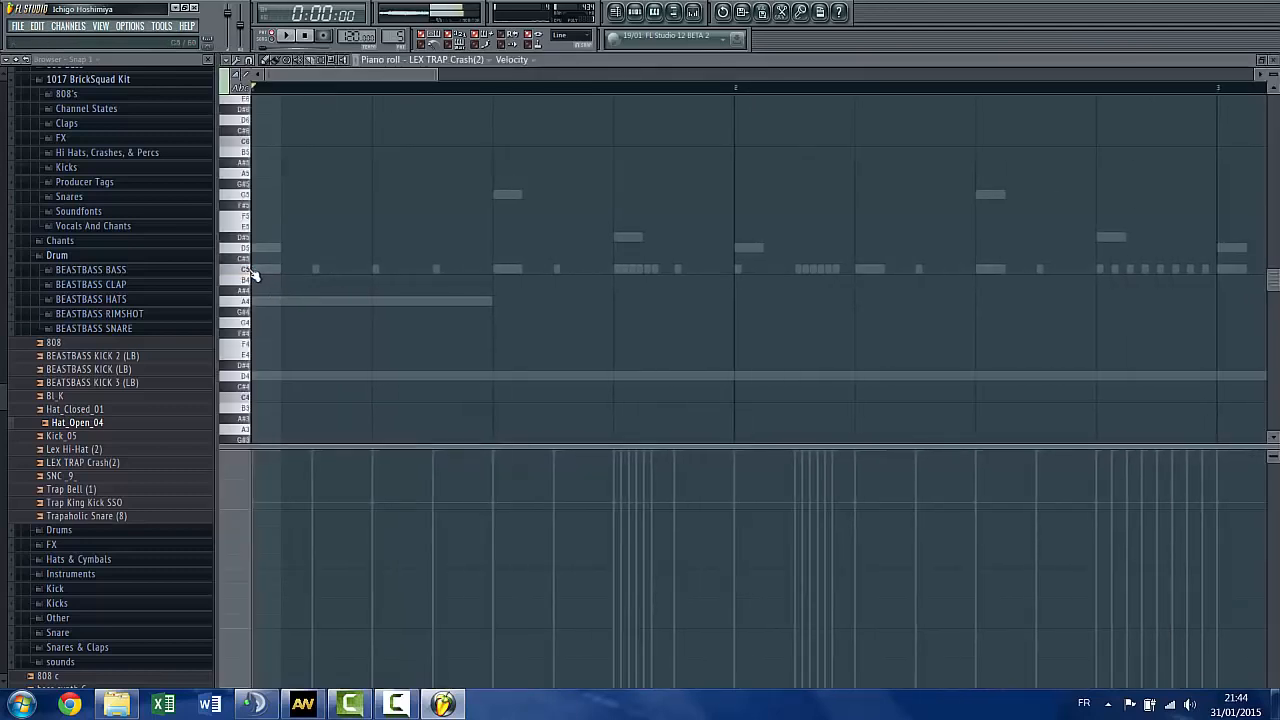
{"action": "left_click", "coordinate": [255, 271]}
{"action": "left_click", "coordinate": [1274, 62]}
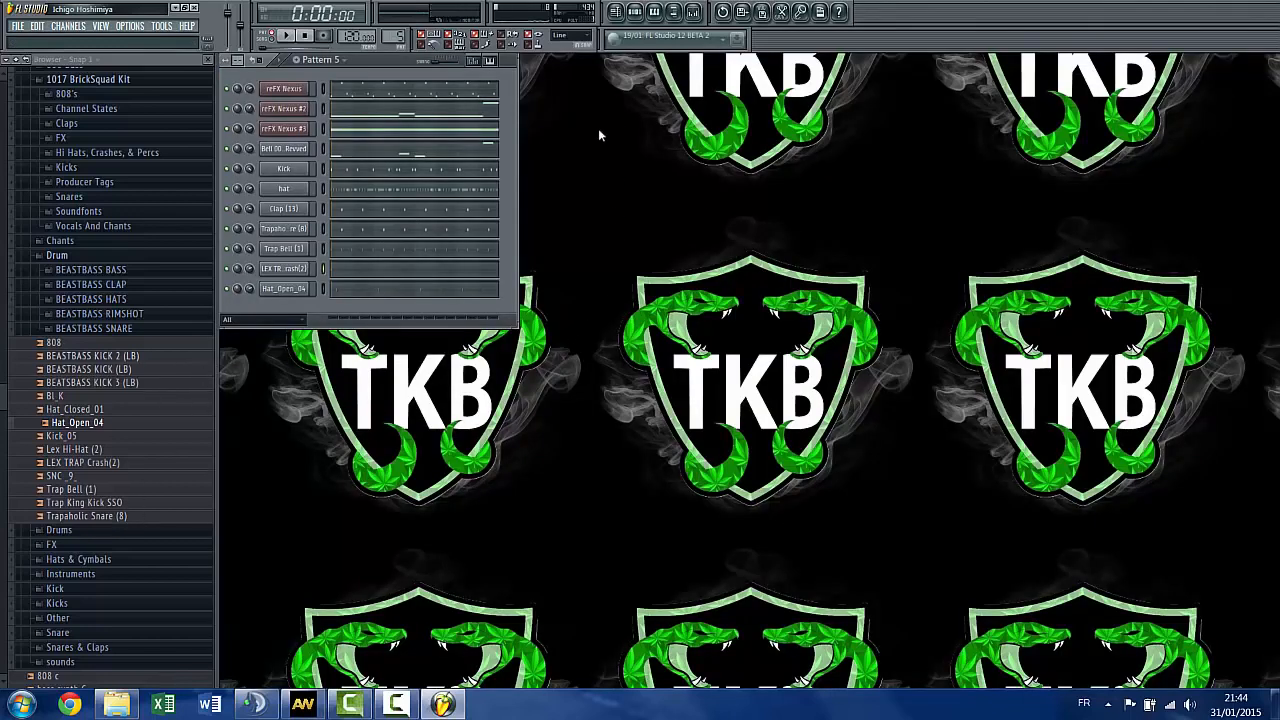
{"action": "left_click", "coordinate": [289, 36]}
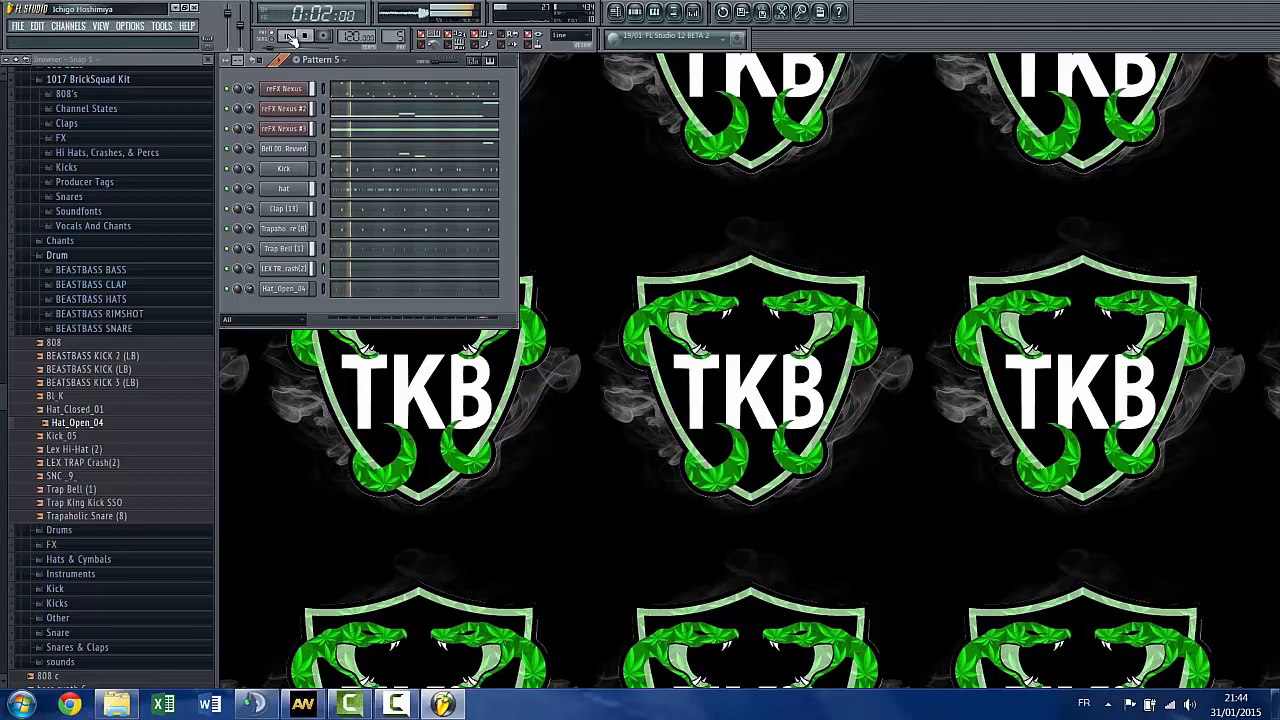
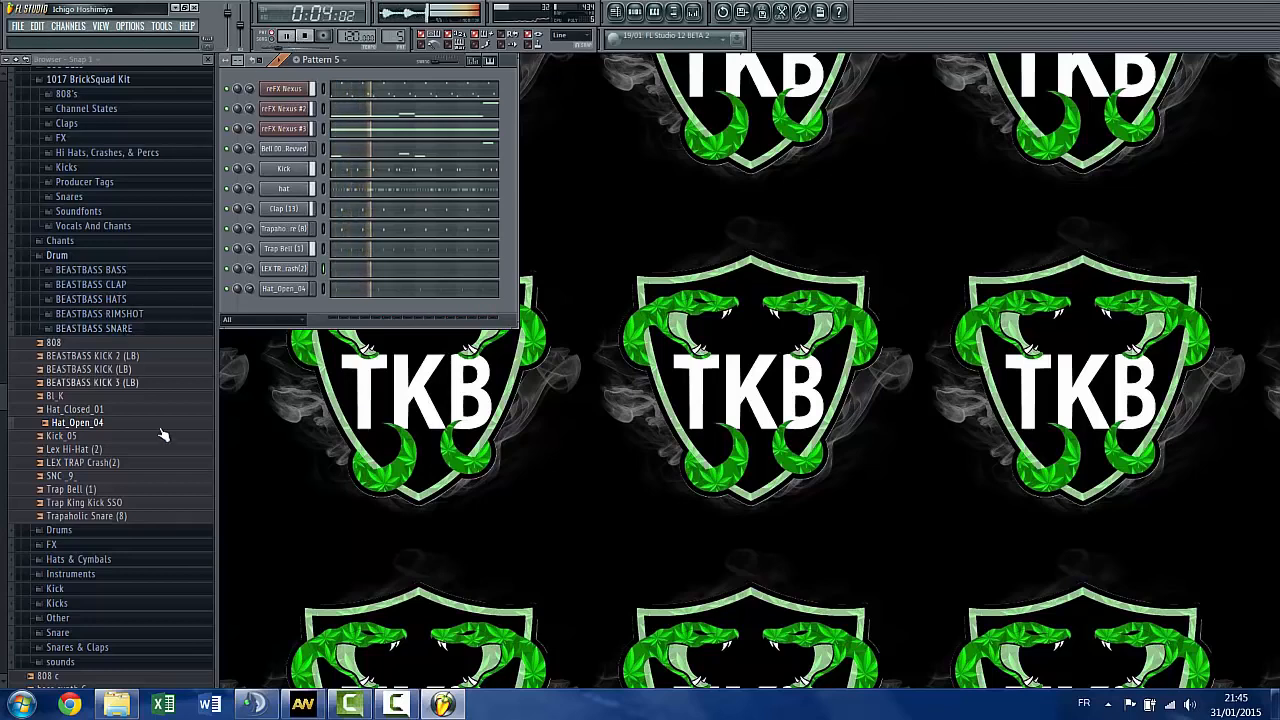
{"action": "key", "text": "space"}
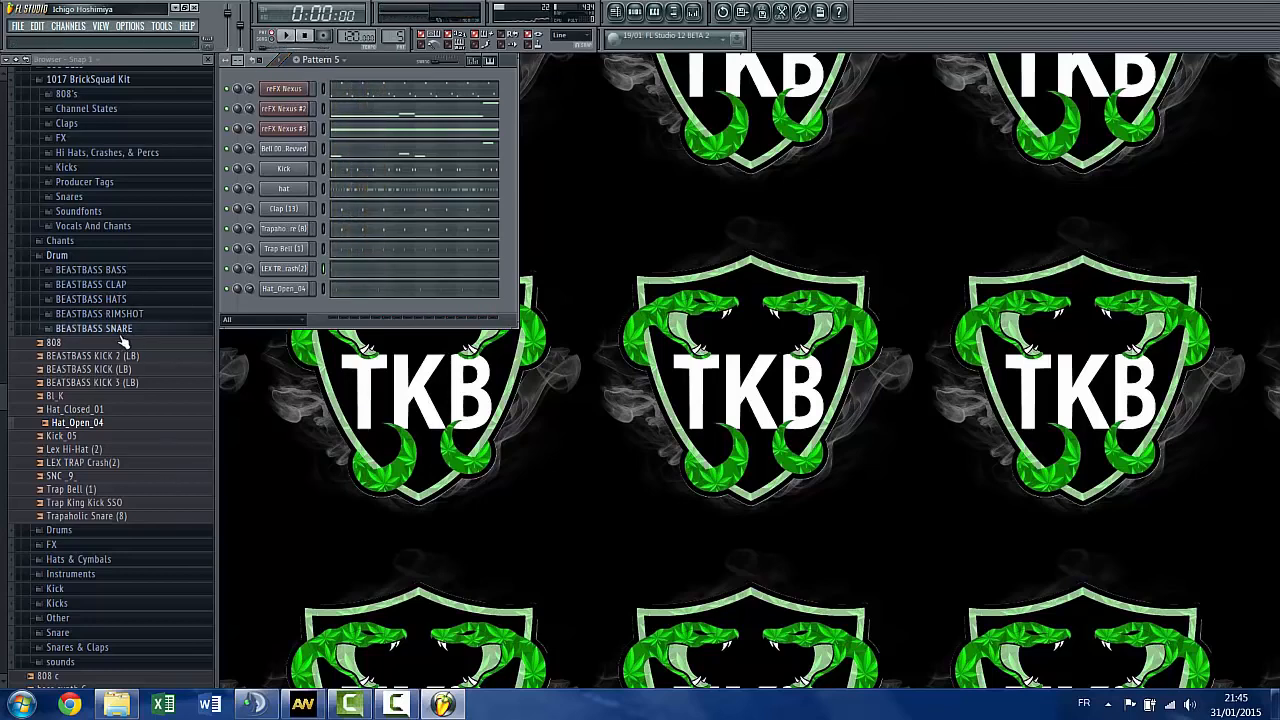
Collapse the Drum sample folder and open the Vocals And Chants folder of the 1017 BrickSquad Kit
{"action": "left_click", "coordinate": [86, 258]}
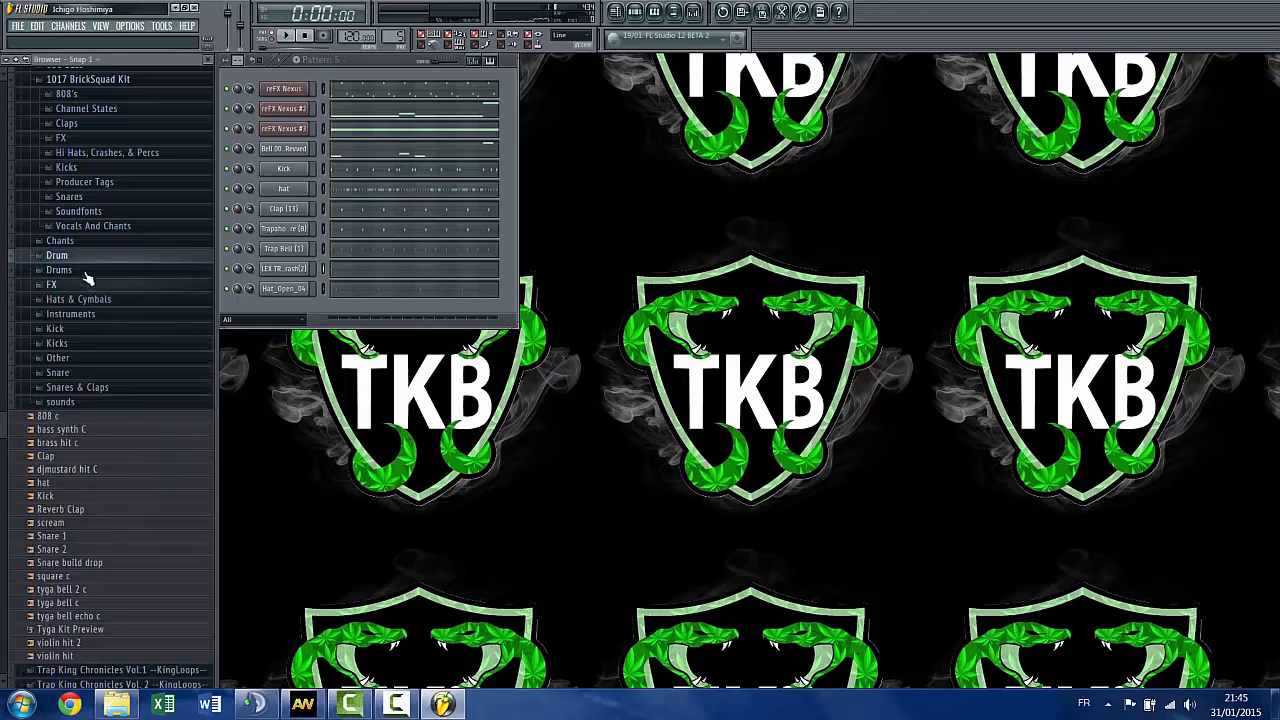
{"action": "scroll", "coordinate": [86, 279], "scroll_direction": "up", "scroll_amount": 3}
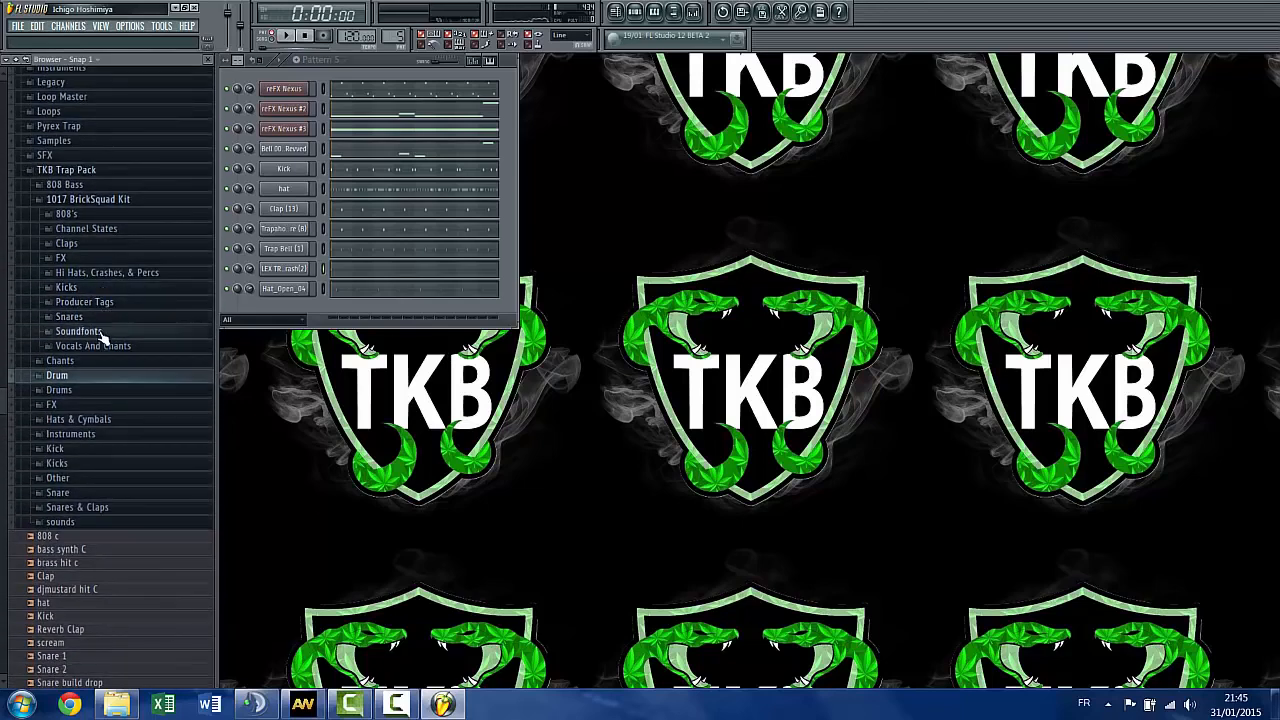
{"action": "left_click", "coordinate": [100, 331]}
{"action": "left_click", "coordinate": [100, 331]}
{"action": "left_click", "coordinate": [102, 346]}
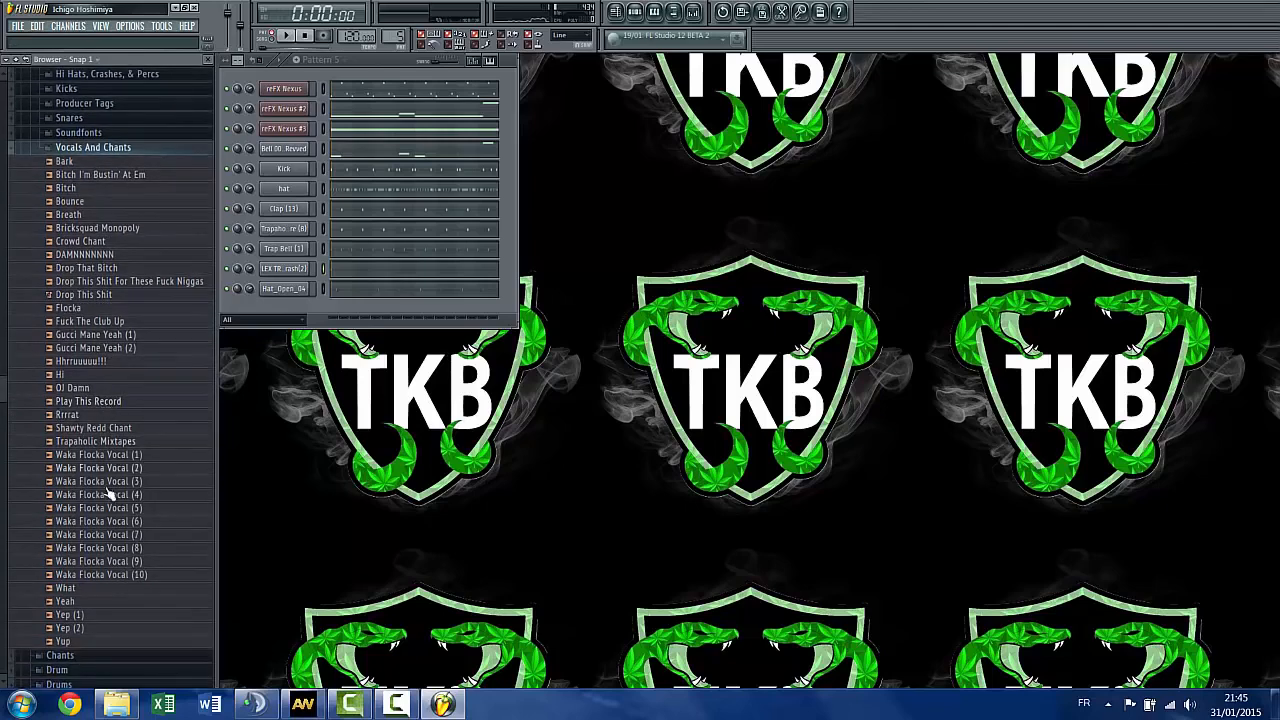
Audition vocal samples in the Vocals And Chants folder, from Shawty Redd Chant back up the list to DAMNNNNNNN
{"action": "left_click", "coordinate": [111, 433]}
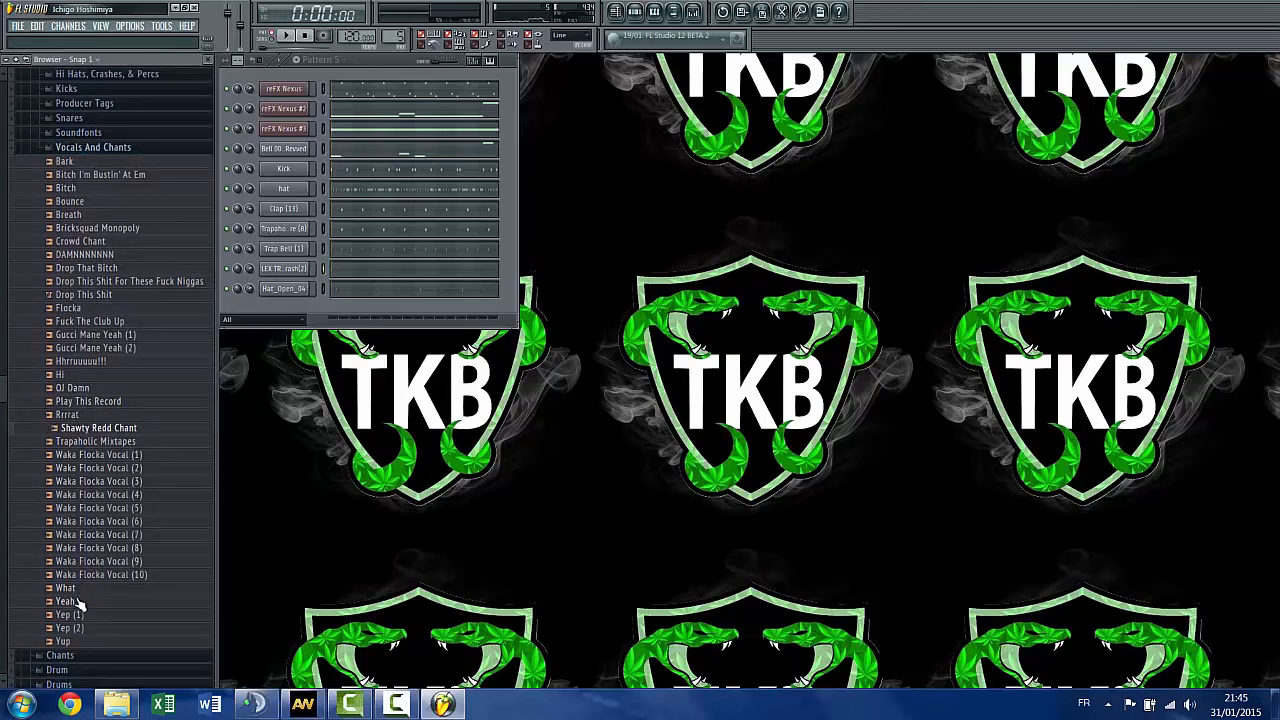
{"action": "left_click", "coordinate": [74, 413]}
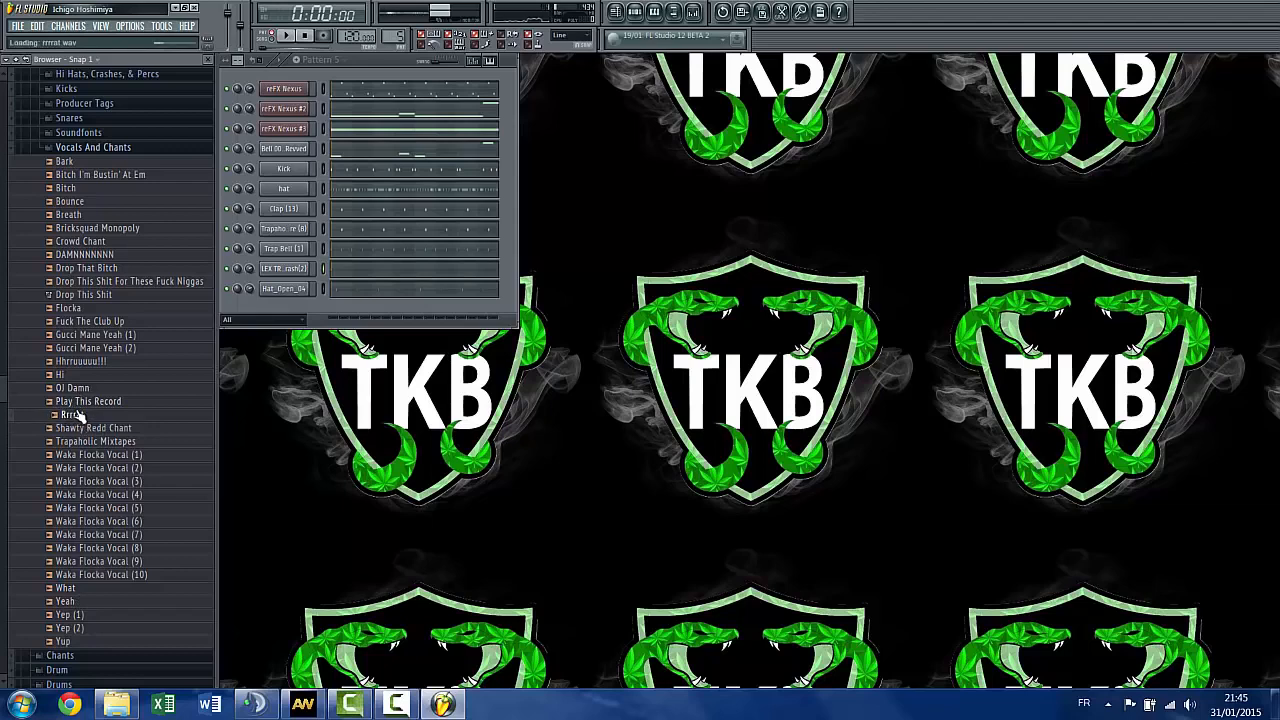
{"action": "left_click", "coordinate": [78, 389]}
{"action": "left_click", "coordinate": [78, 375]}
{"action": "left_click", "coordinate": [84, 361]}
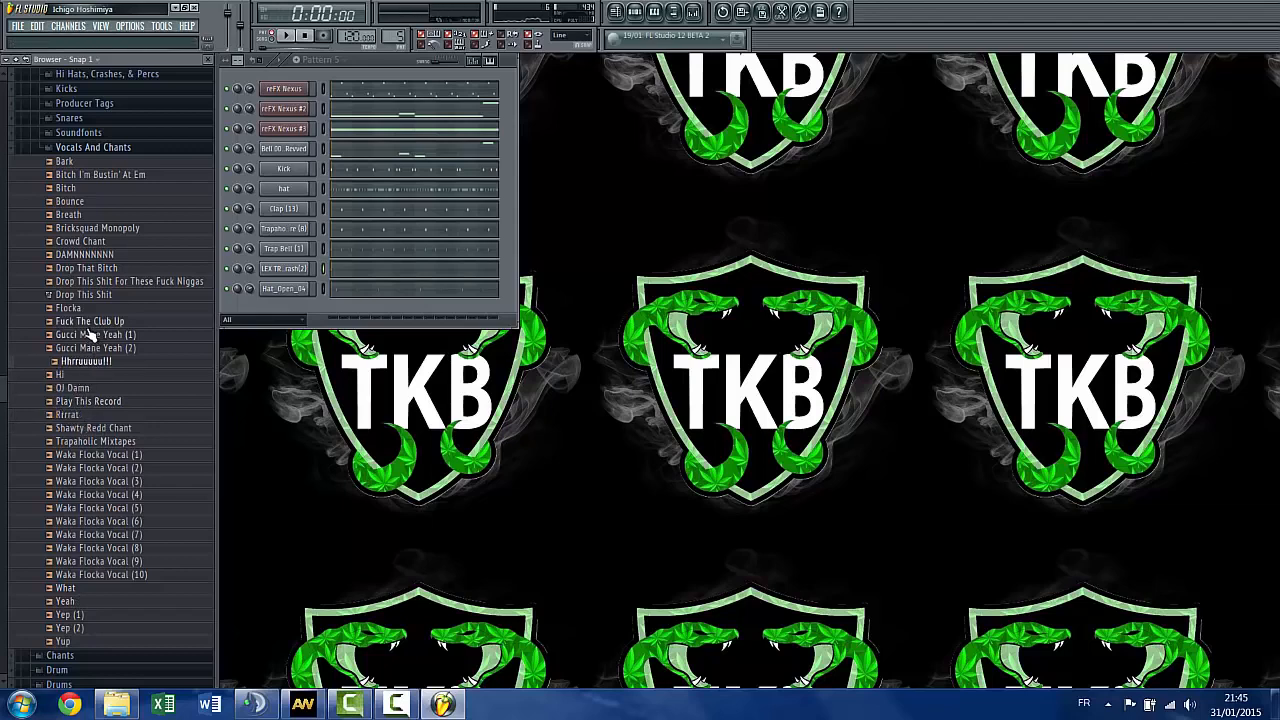
{"action": "left_click", "coordinate": [86, 321]}
{"action": "left_click", "coordinate": [70, 308]}
{"action": "left_click", "coordinate": [95, 280]}
{"action": "left_click", "coordinate": [84, 254]}
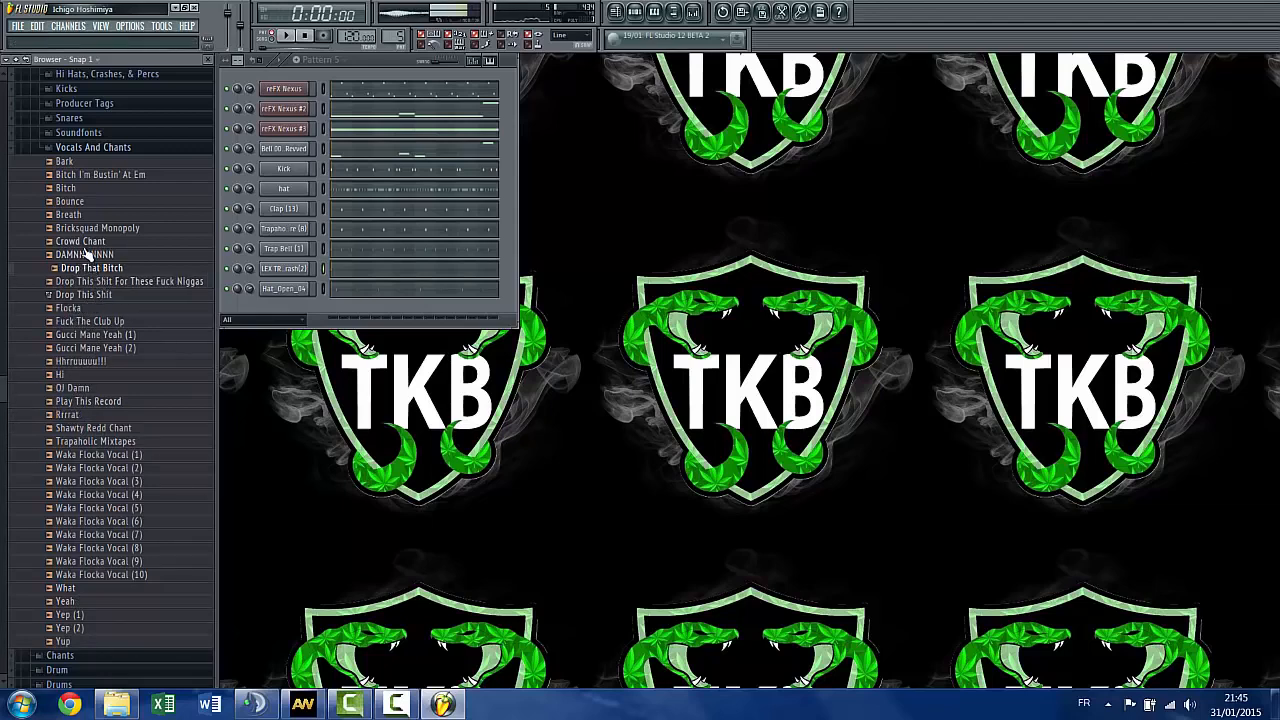
Add the Crowd Chant sample as a new channel after Hat_Open_04 and open its piano roll
{"action": "left_click", "coordinate": [84, 241]}
{"action": "left_click_drag", "start_coordinate": [84, 241], "coordinate": [285, 310]}
{"action": "right_click", "coordinate": [285, 310]}
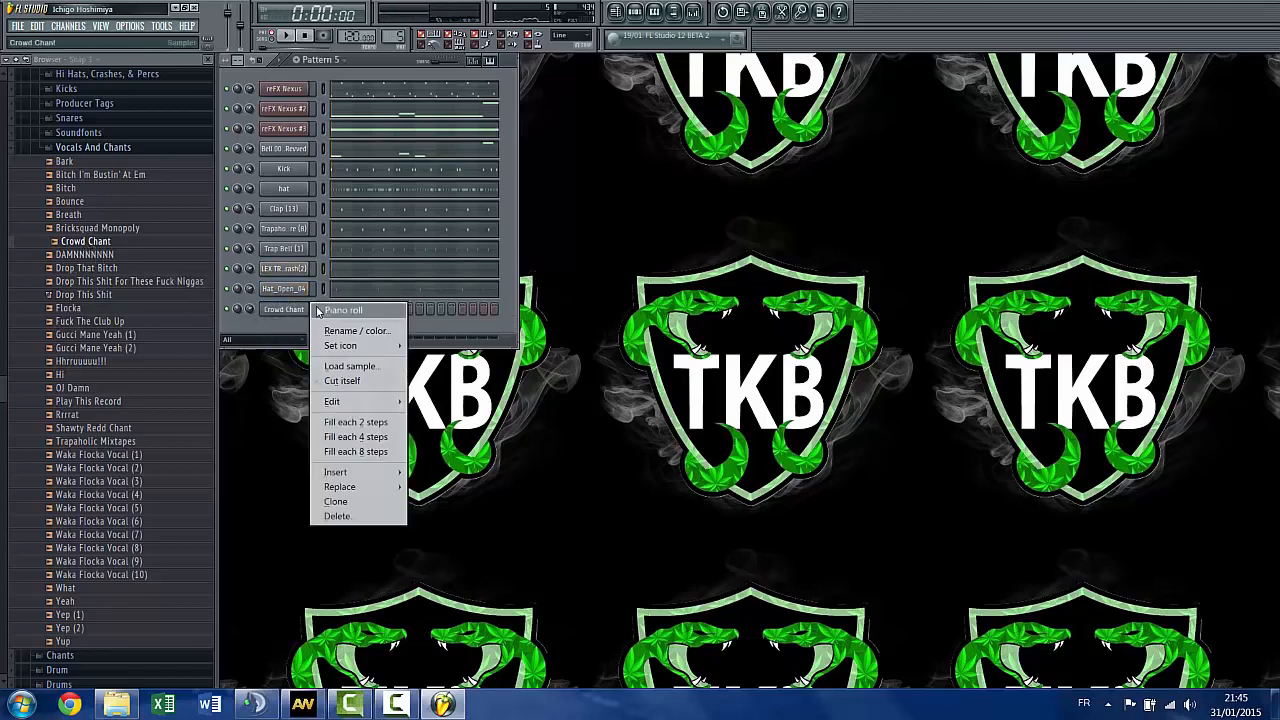
{"action": "left_click", "coordinate": [325, 312]}
Place C5 Crowd Chant notes on beat 4 of bars 1, 3, 5 and 7, and close the piano roll
{"action": "left_click", "coordinate": [348, 270]}
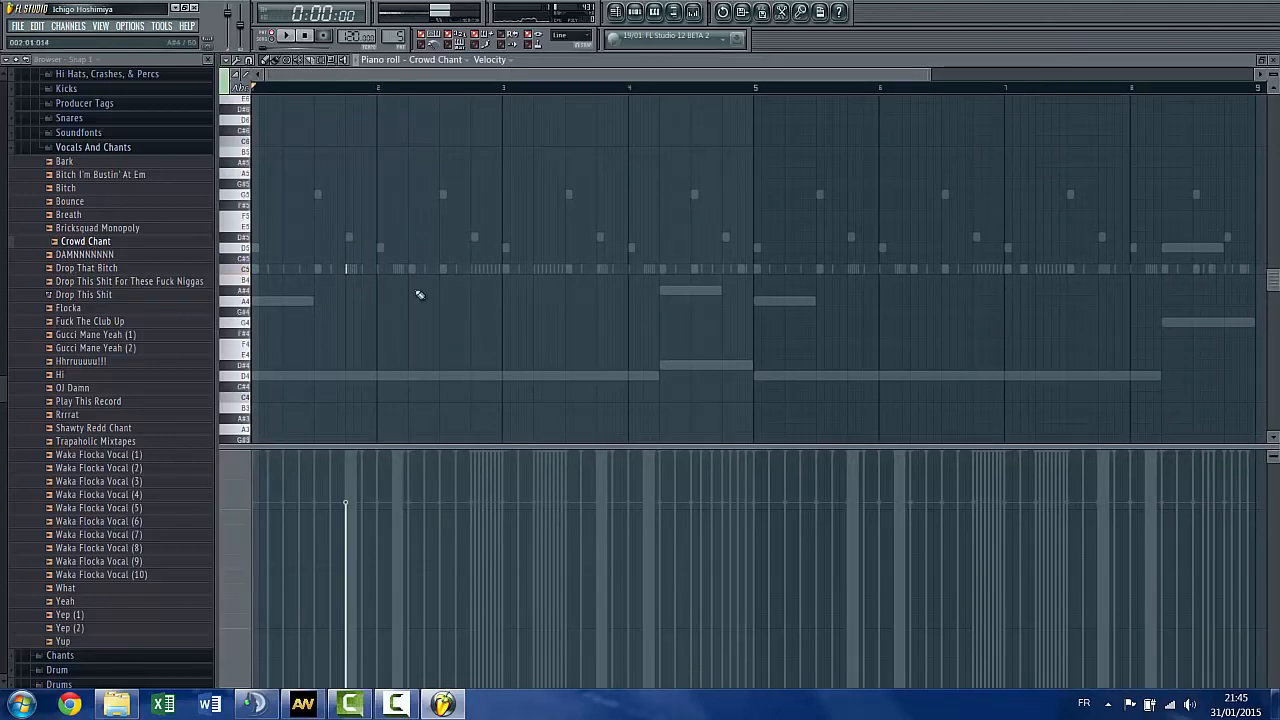
{"action": "left_click", "coordinate": [599, 271]}
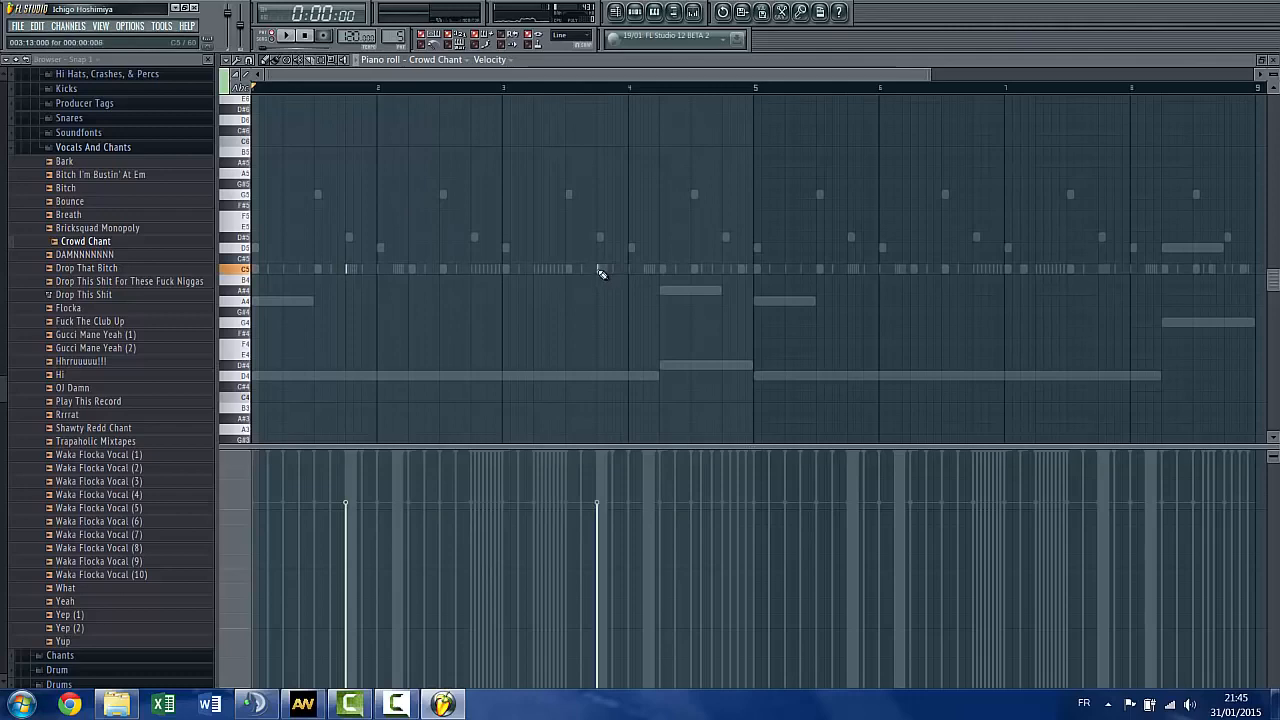
{"action": "left_click", "coordinate": [848, 270]}
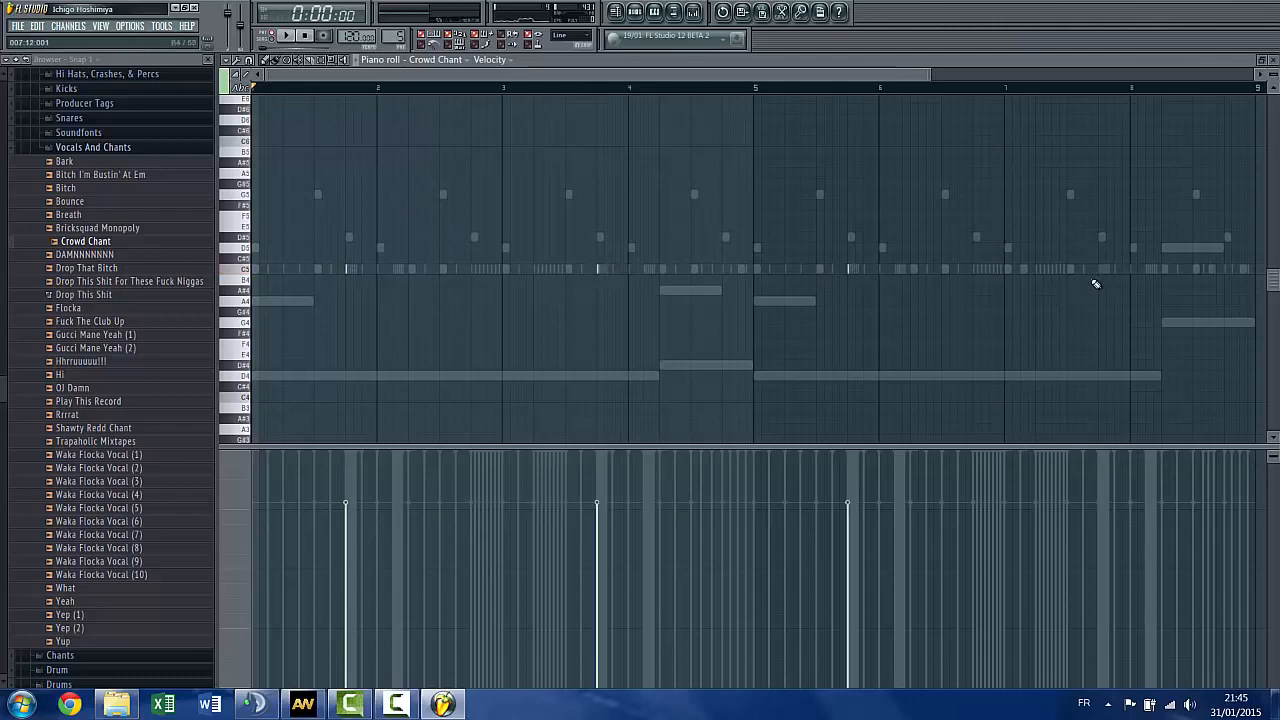
{"action": "left_click", "coordinate": [1098, 270]}
{"action": "left_click", "coordinate": [1273, 62]}
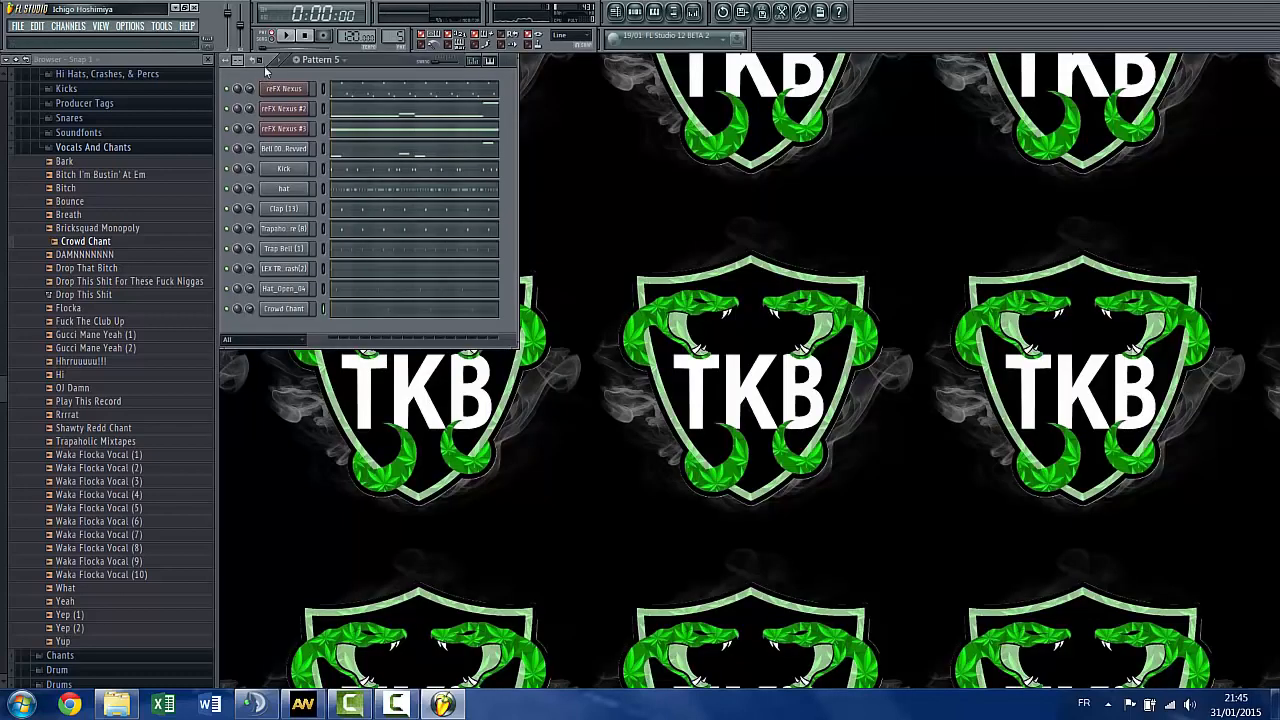
Play back the pattern while raising the velocity of all Crowd Chant notes to maximum, and stop playback
{"action": "left_click", "coordinate": [292, 35]}
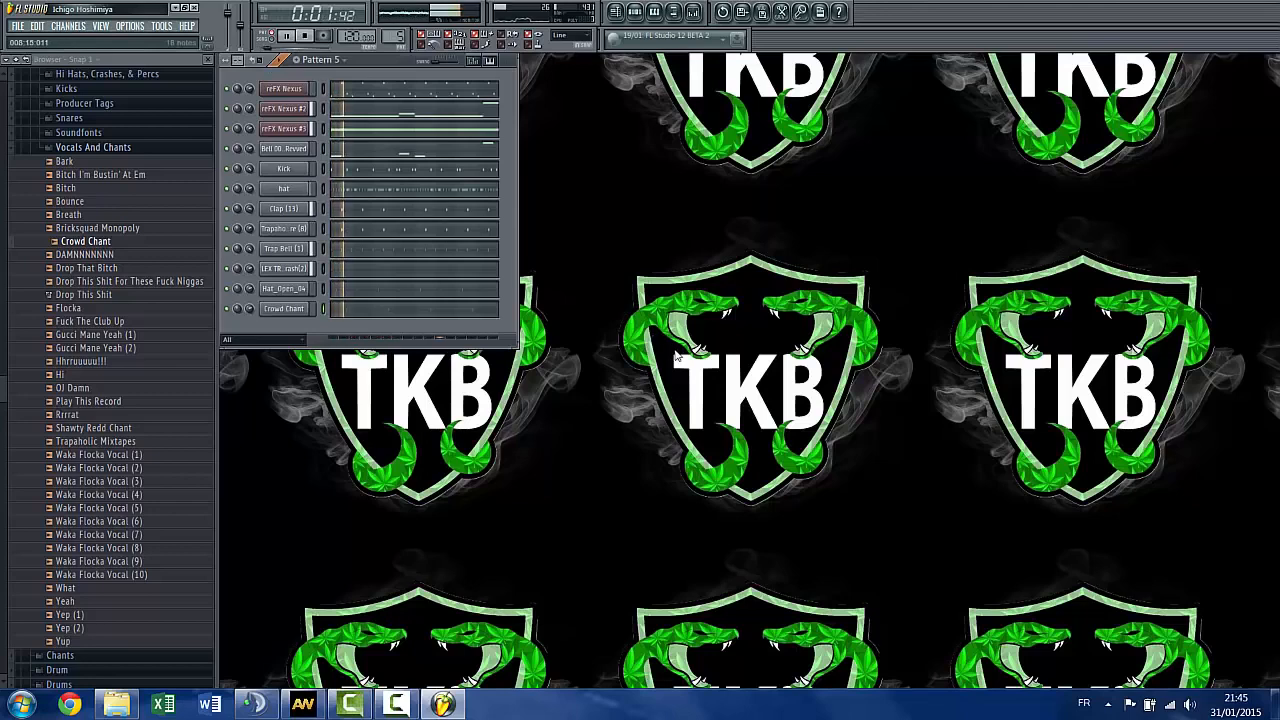
{"action": "left_click", "coordinate": [298, 312]}
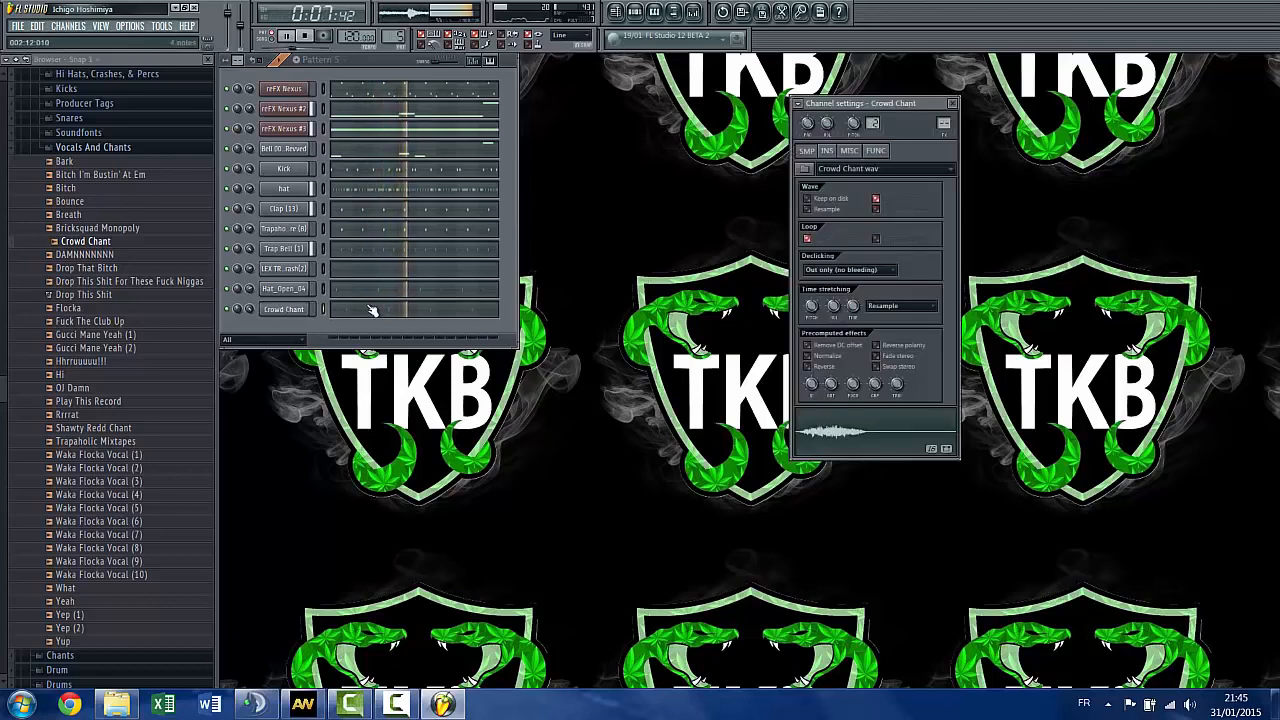
{"action": "left_click", "coordinate": [371, 309]}
{"action": "scroll", "coordinate": [356, 320], "scroll_direction": "down", "scroll_amount": 5}
{"action": "left_click_drag", "start_coordinate": [322, 486], "coordinate": [1151, 357]}
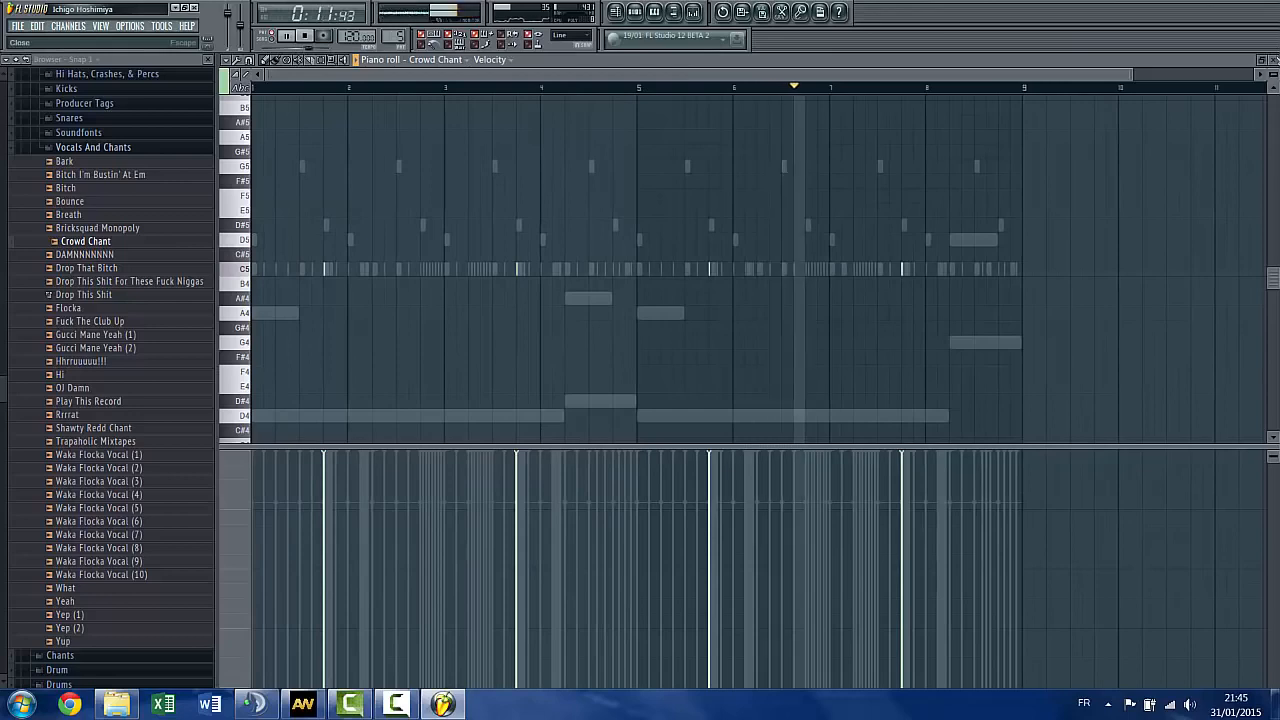
{"action": "left_click", "coordinate": [1273, 60]}
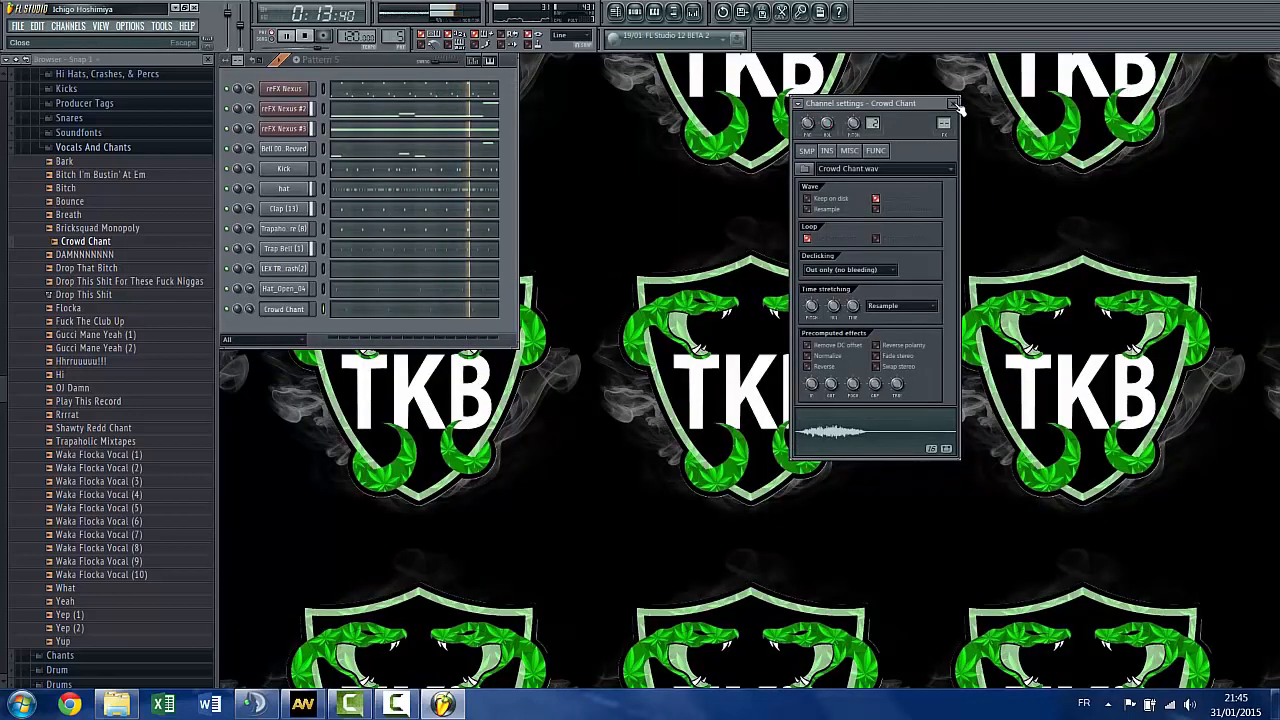
{"action": "left_click", "coordinate": [952, 104]}
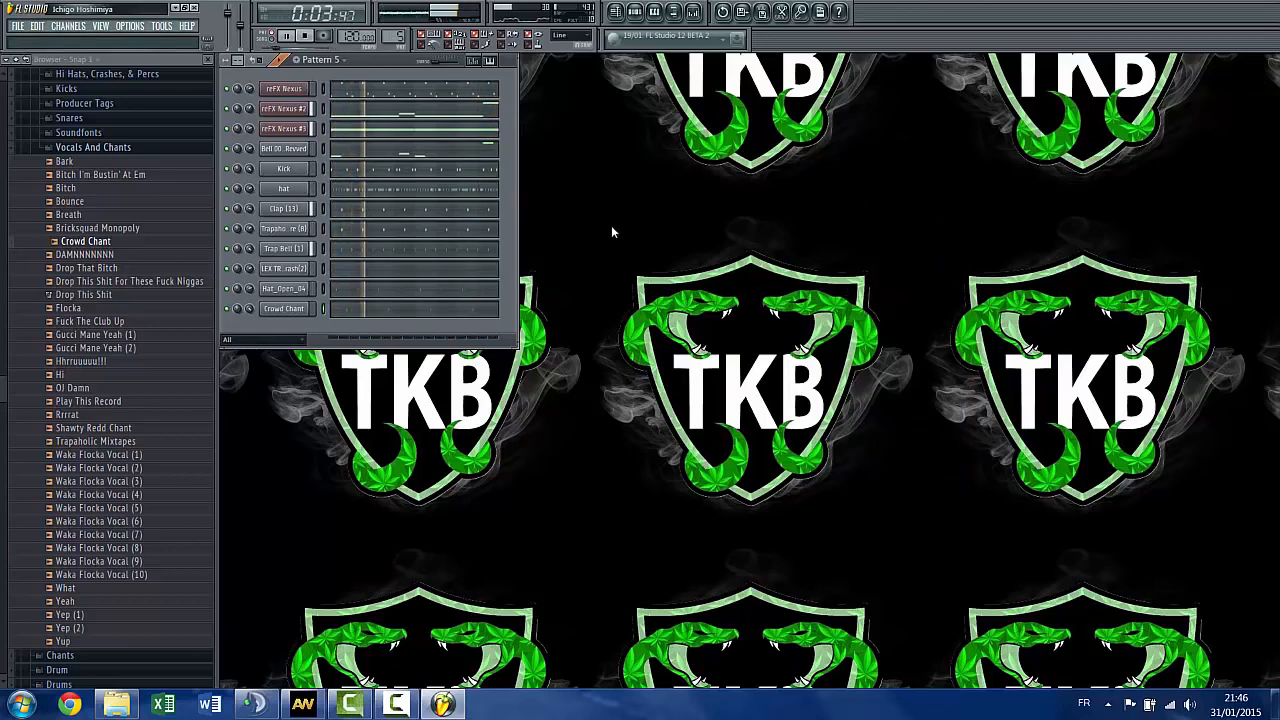
{"action": "left_click", "coordinate": [308, 36]}
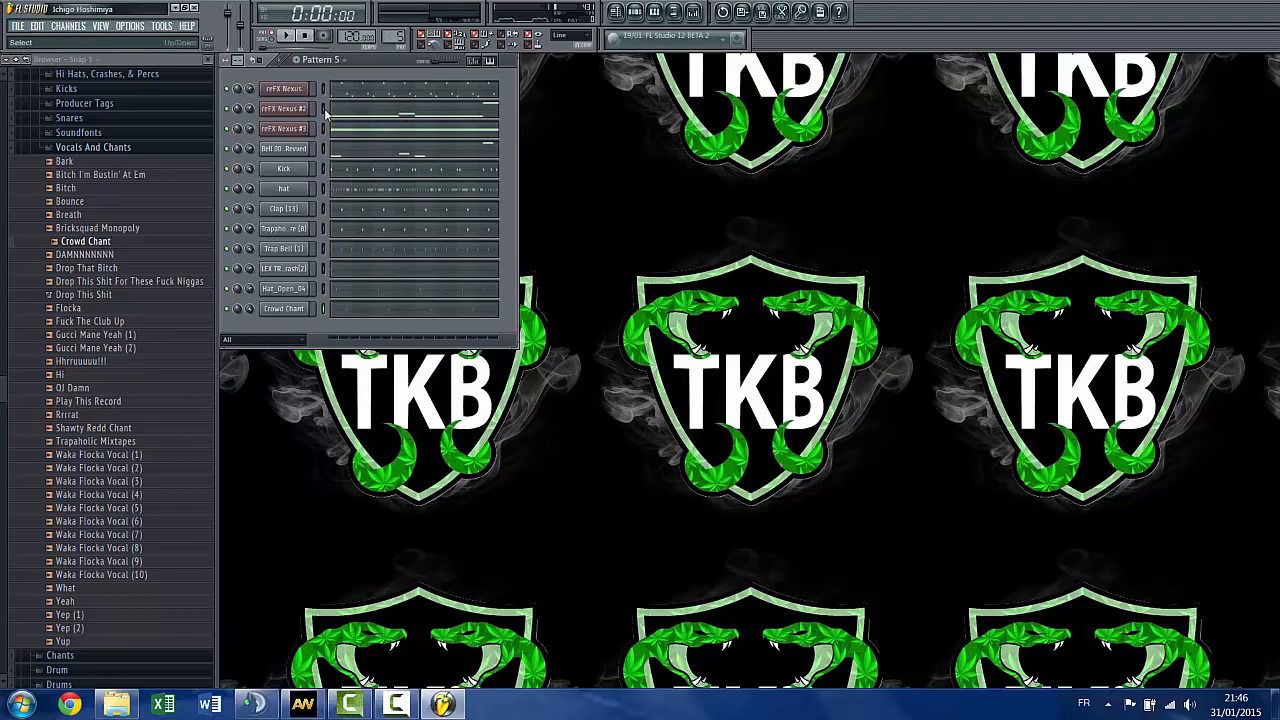
{"action": "left_click", "coordinate": [338, 60]}
{"action": "left_click", "coordinate": [322, 75]}
{"action": "key", "text": "F5"}
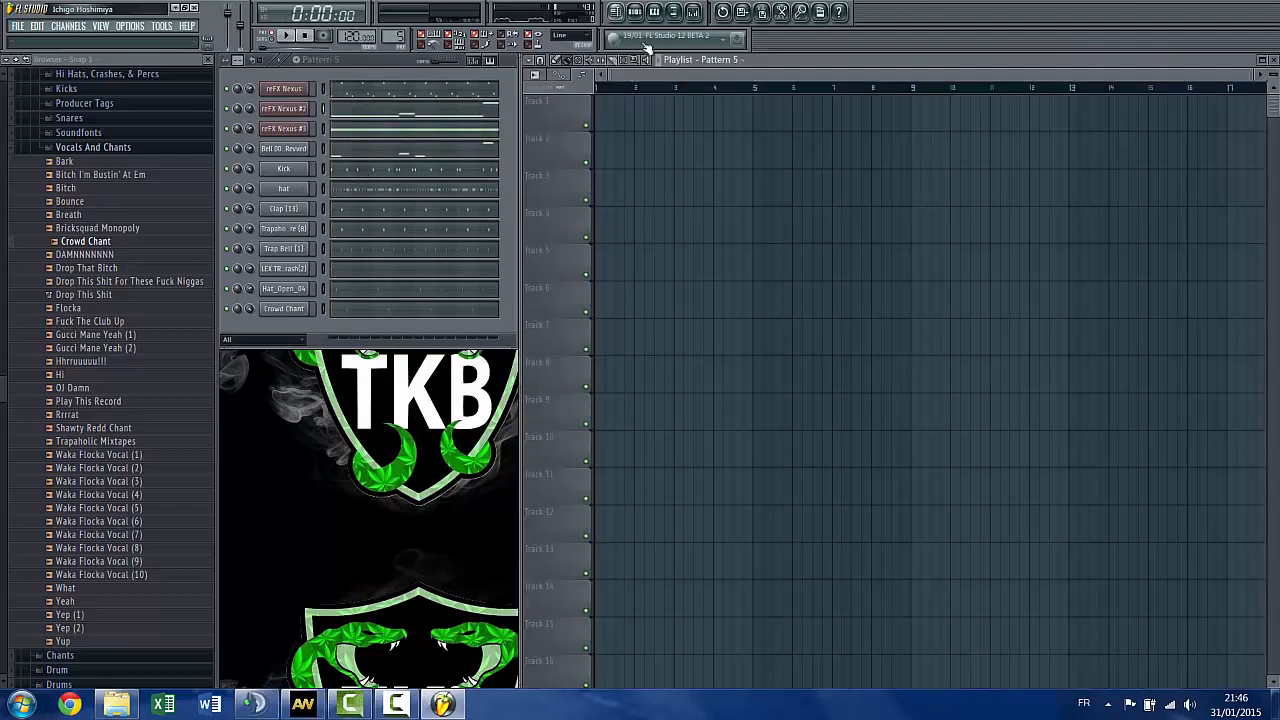
{"action": "left_click", "coordinate": [1273, 60]}
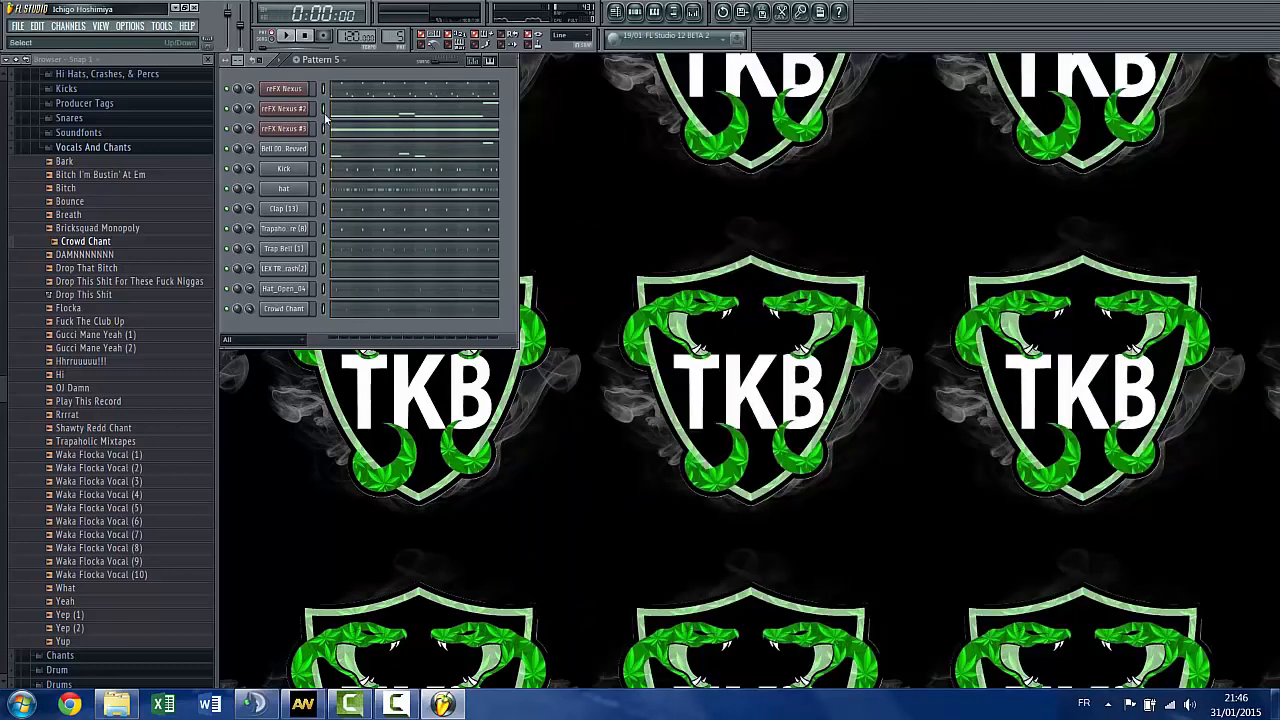
{"action": "left_click", "coordinate": [396, 705]}
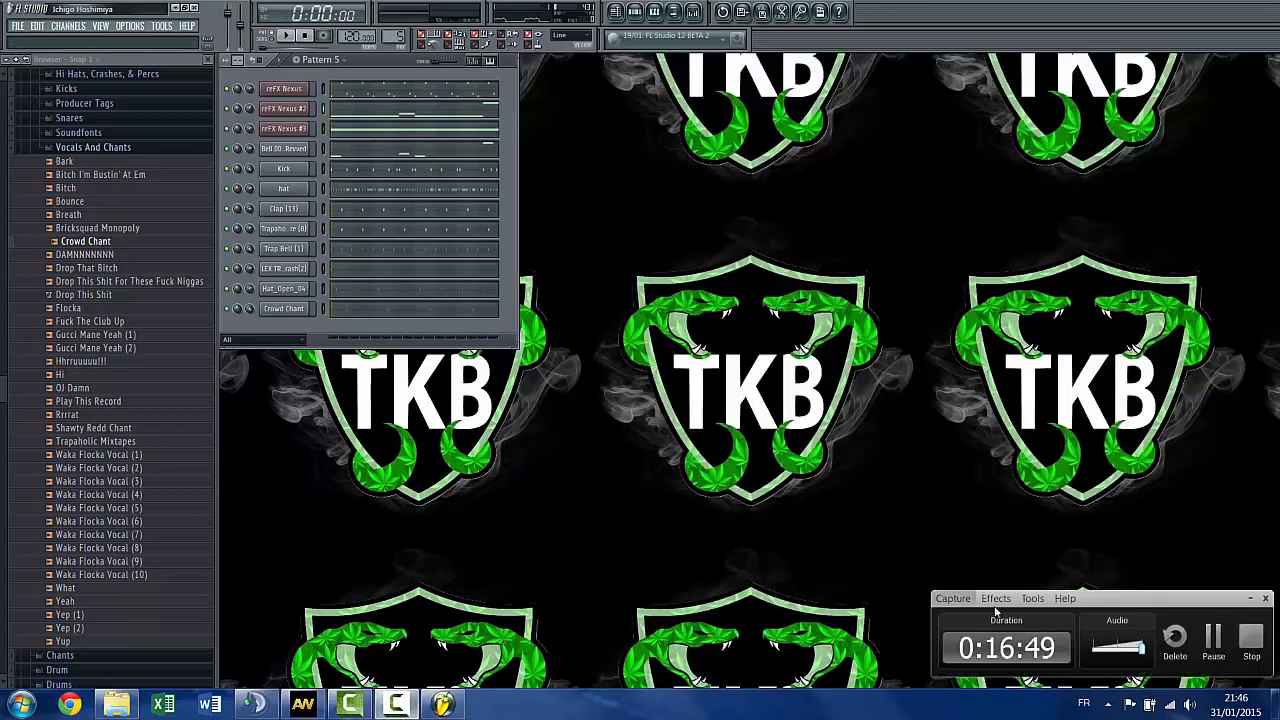
{"action": "left_click", "coordinate": [1213, 638]}
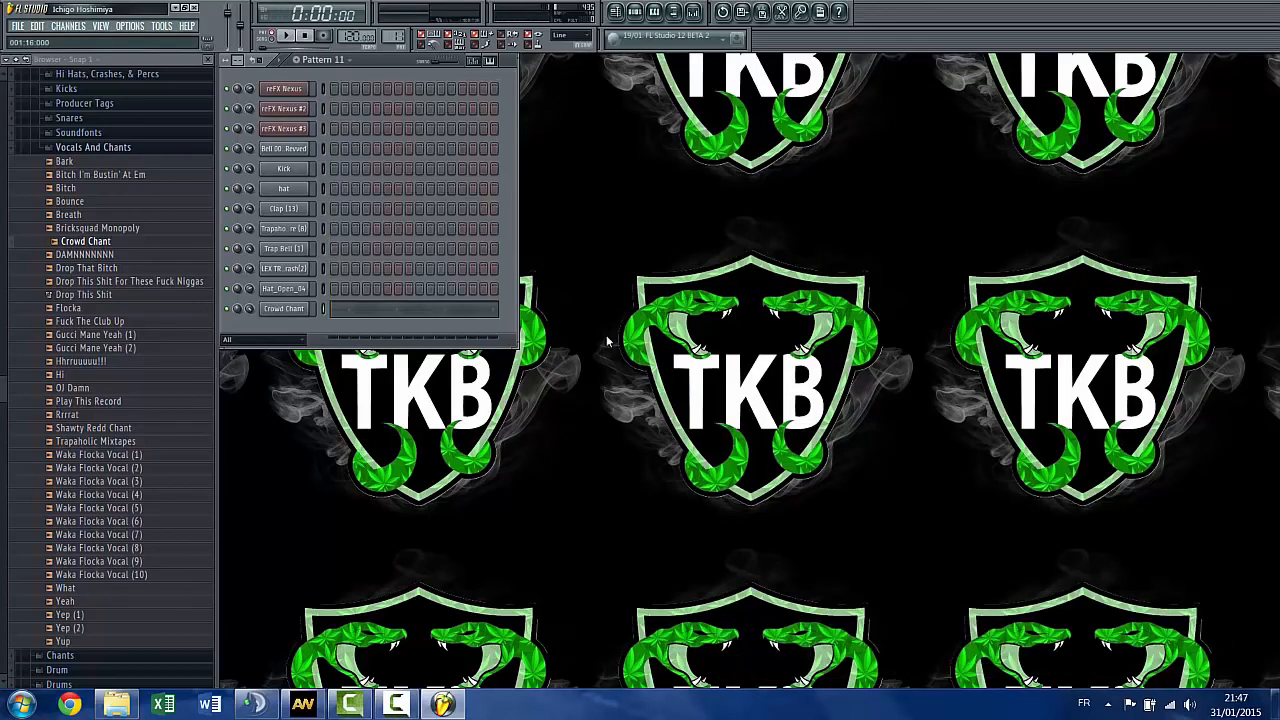
Step through Pattern 1 to Pattern 11 to examine which channel each split pattern contains
{"action": "left_click", "coordinate": [325, 59]}
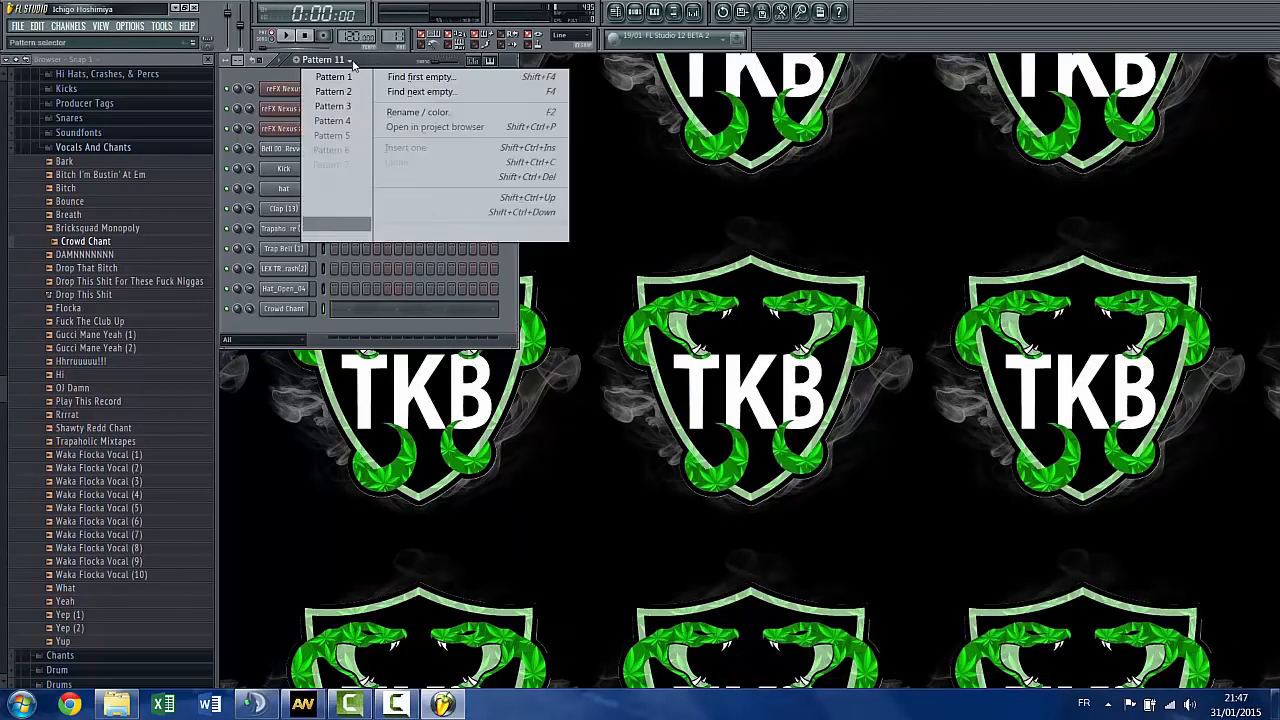
{"action": "left_click", "coordinate": [352, 76]}
{"action": "left_click", "coordinate": [345, 62]}
{"action": "left_click", "coordinate": [346, 91]}
{"action": "left_click", "coordinate": [345, 62]}
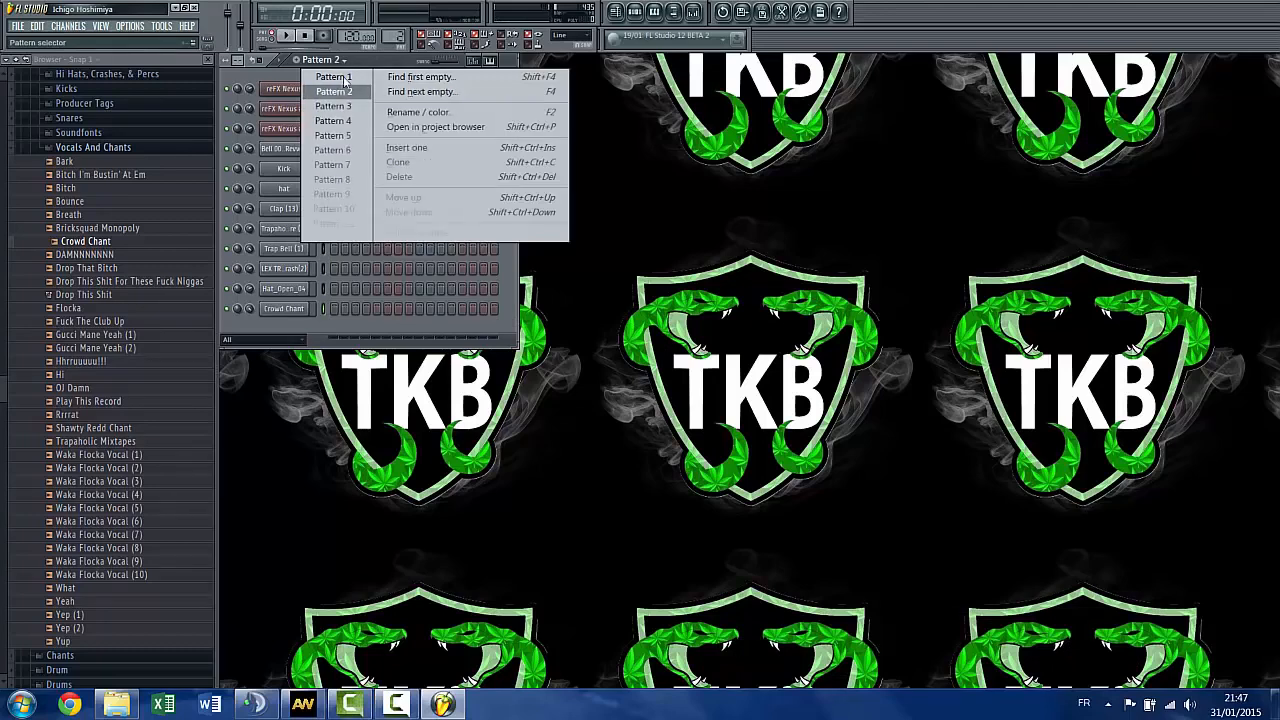
{"action": "left_click", "coordinate": [347, 78]}
{"action": "scroll", "coordinate": [400, 40], "scroll_direction": "up", "scroll_amount": 6}
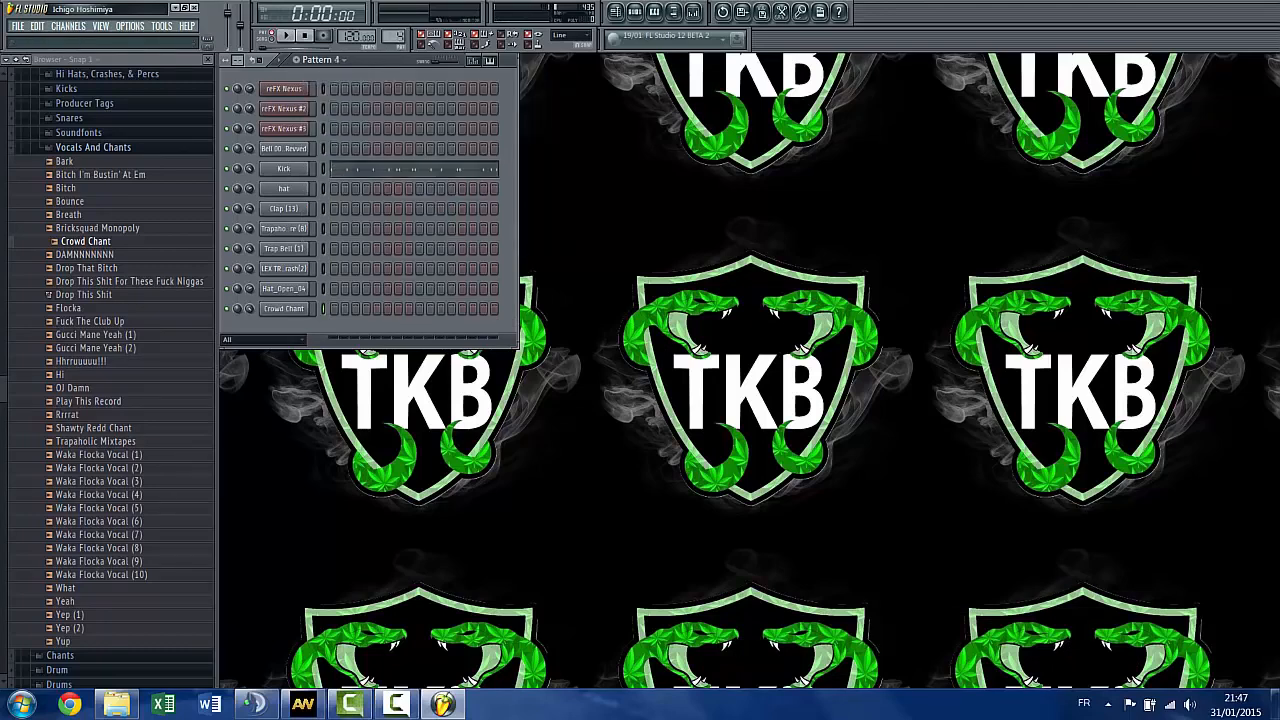
{"action": "scroll", "coordinate": [400, 38], "scroll_direction": "up", "scroll_amount": 4}
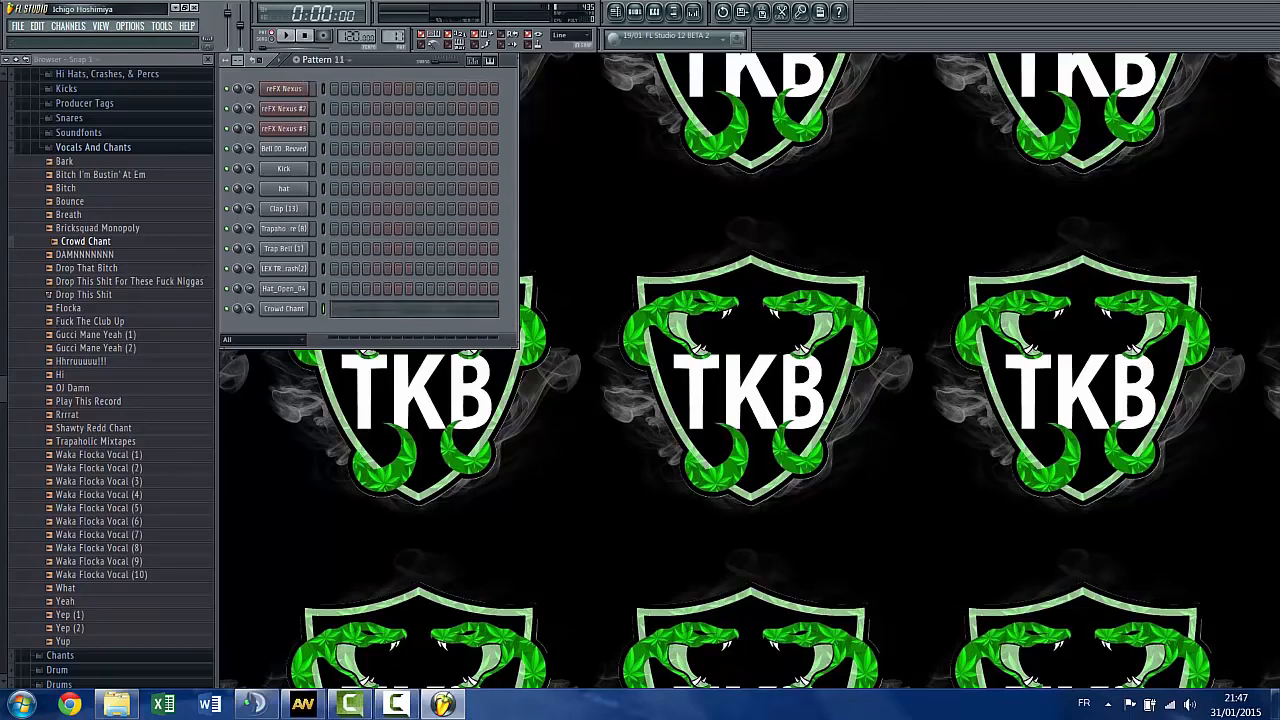
Open the playlist beside the channel rack, and briefly bring up the mixer
{"action": "left_click", "coordinate": [616, 12]}
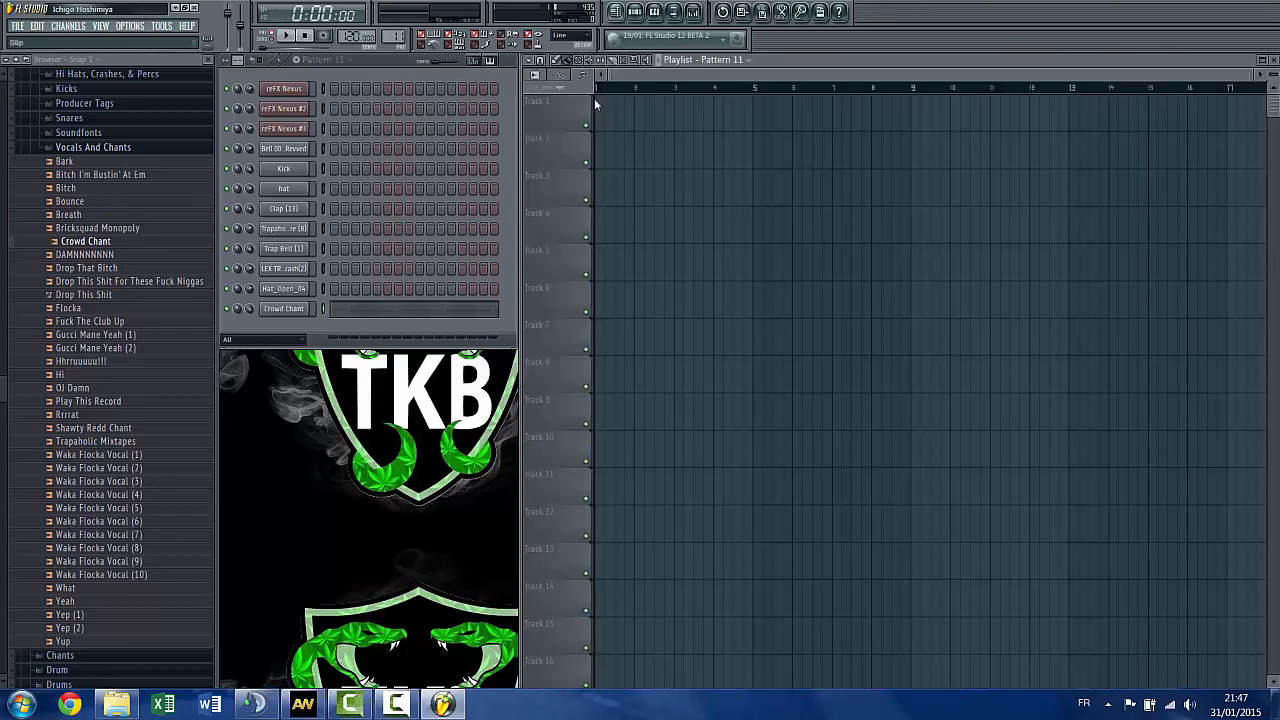
{"action": "left_click", "coordinate": [697, 12]}
{"action": "left_click", "coordinate": [697, 12]}
{"action": "left_click", "coordinate": [697, 12]}
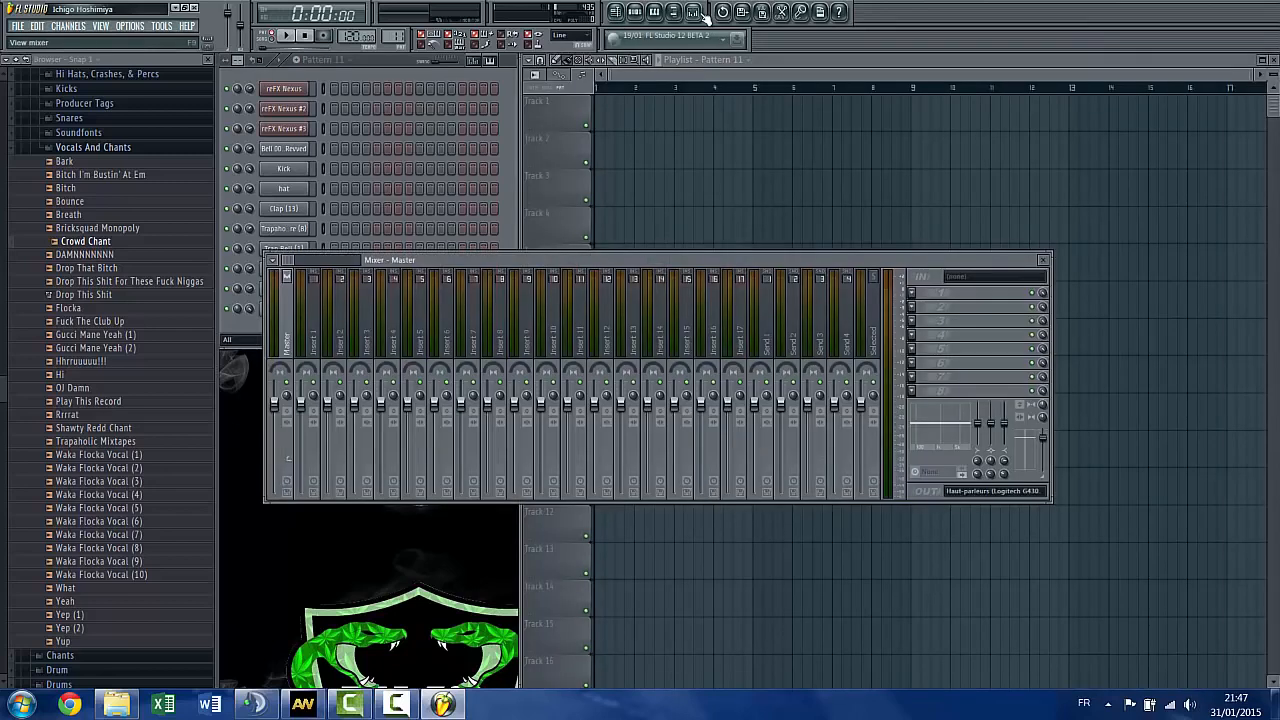
{"action": "left_click", "coordinate": [697, 12]}
Select all channels and link them to consecutive mixer tracks starting from Insert 1
{"action": "left_click", "coordinate": [324, 89]}
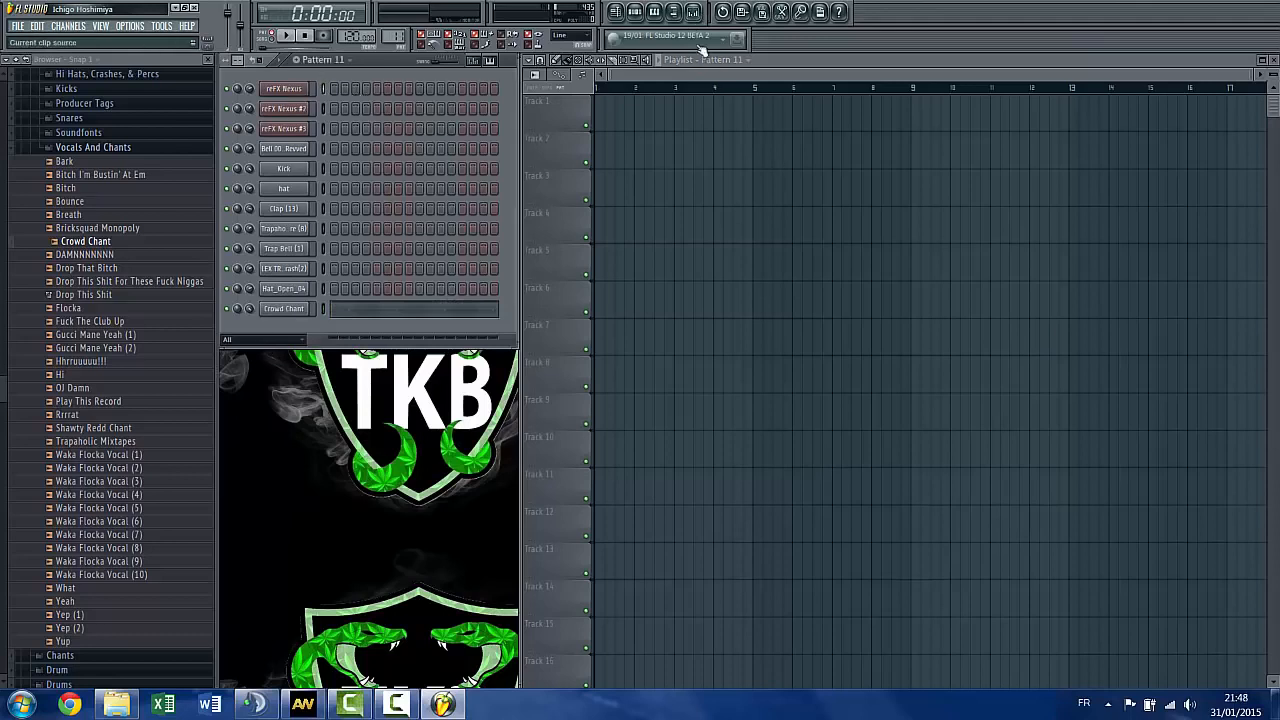
{"action": "left_click", "coordinate": [697, 12]}
{"action": "left_click", "coordinate": [697, 12]}
{"action": "left_click", "coordinate": [697, 12]}
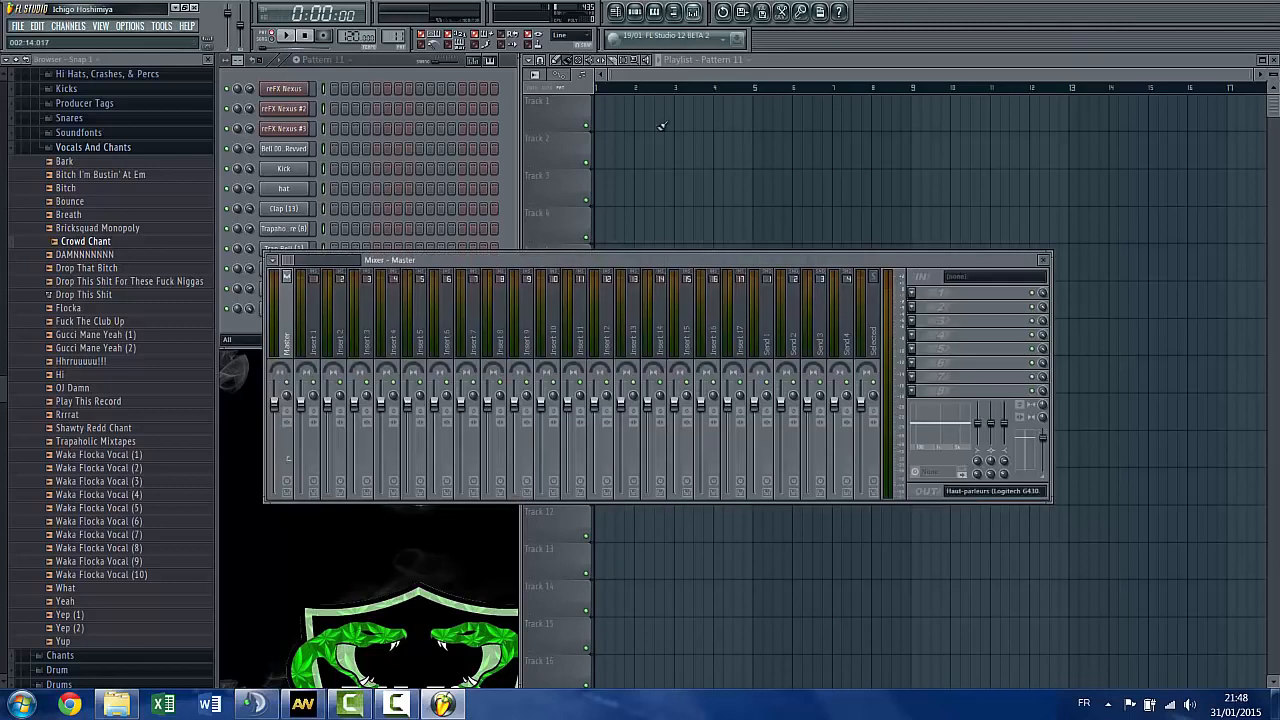
{"action": "left_click", "coordinate": [320, 314]}
{"action": "right_click", "coordinate": [322, 318]}
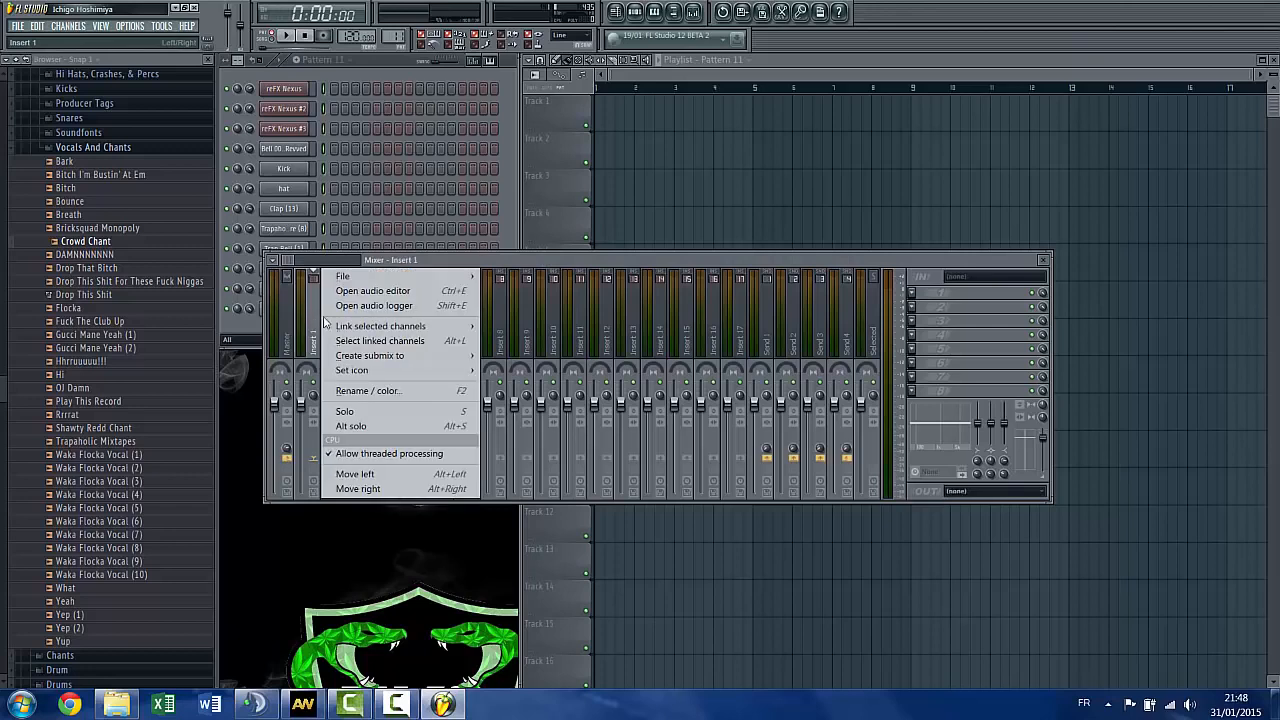
{"action": "mouse_move", "coordinate": [403, 333]}
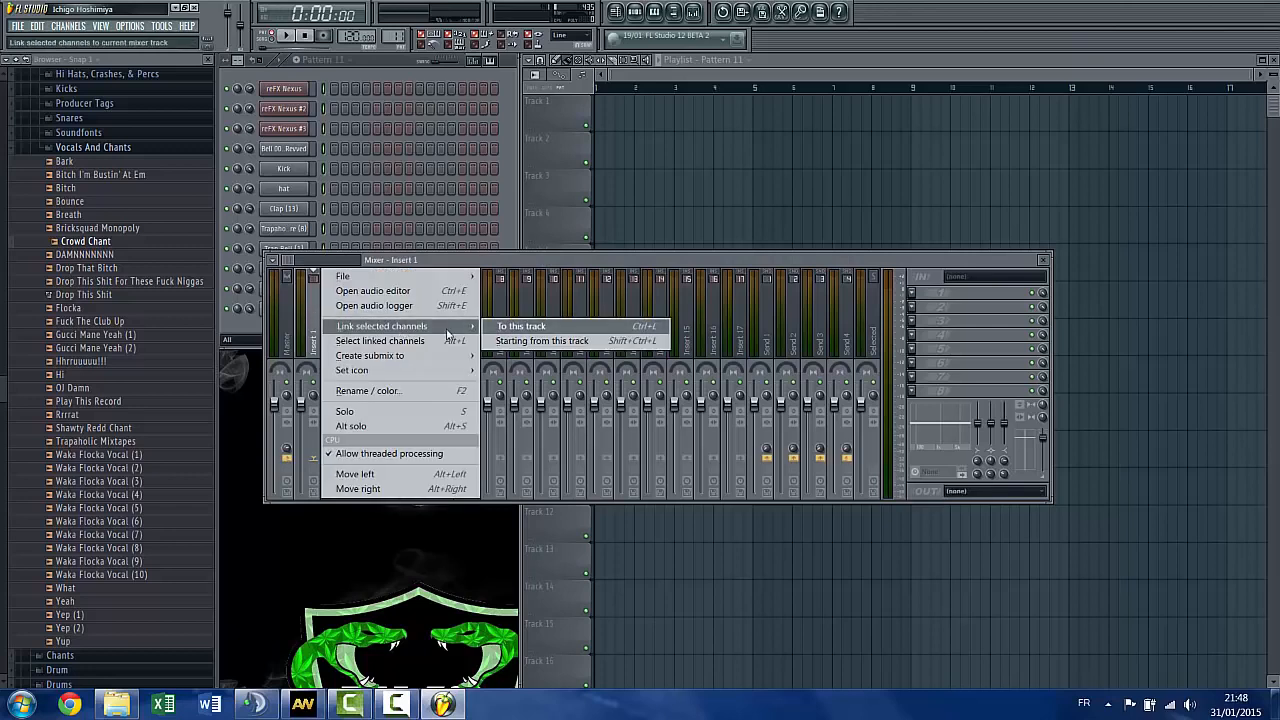
{"action": "left_click", "coordinate": [555, 341]}
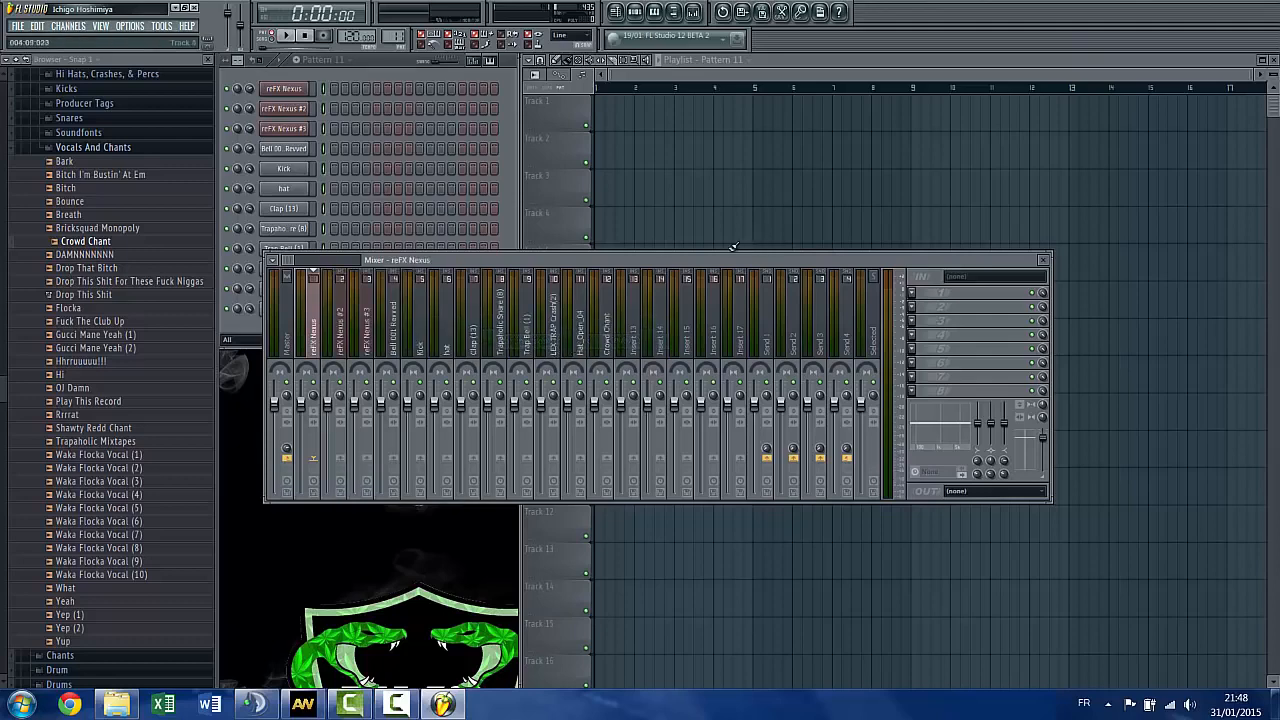
Browse the effects available for the first slot of the reFX Nexus mixer track, and close the mixer
{"action": "left_click_drag", "start_coordinate": [611, 331], "coordinate": [318, 341]}
{"action": "left_click", "coordinate": [910, 298]}
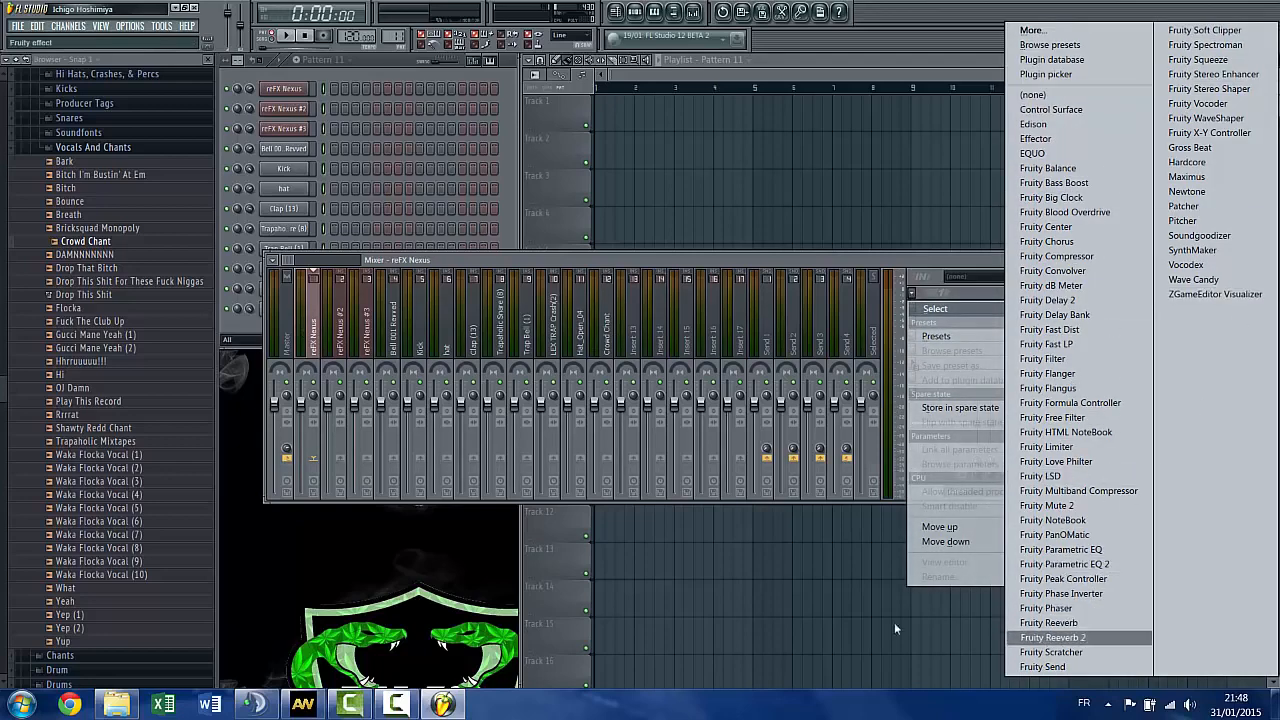
{"action": "left_click", "coordinate": [715, 553]}
{"action": "right_click", "coordinate": [756, 558]}
{"action": "left_click", "coordinate": [485, 262]}
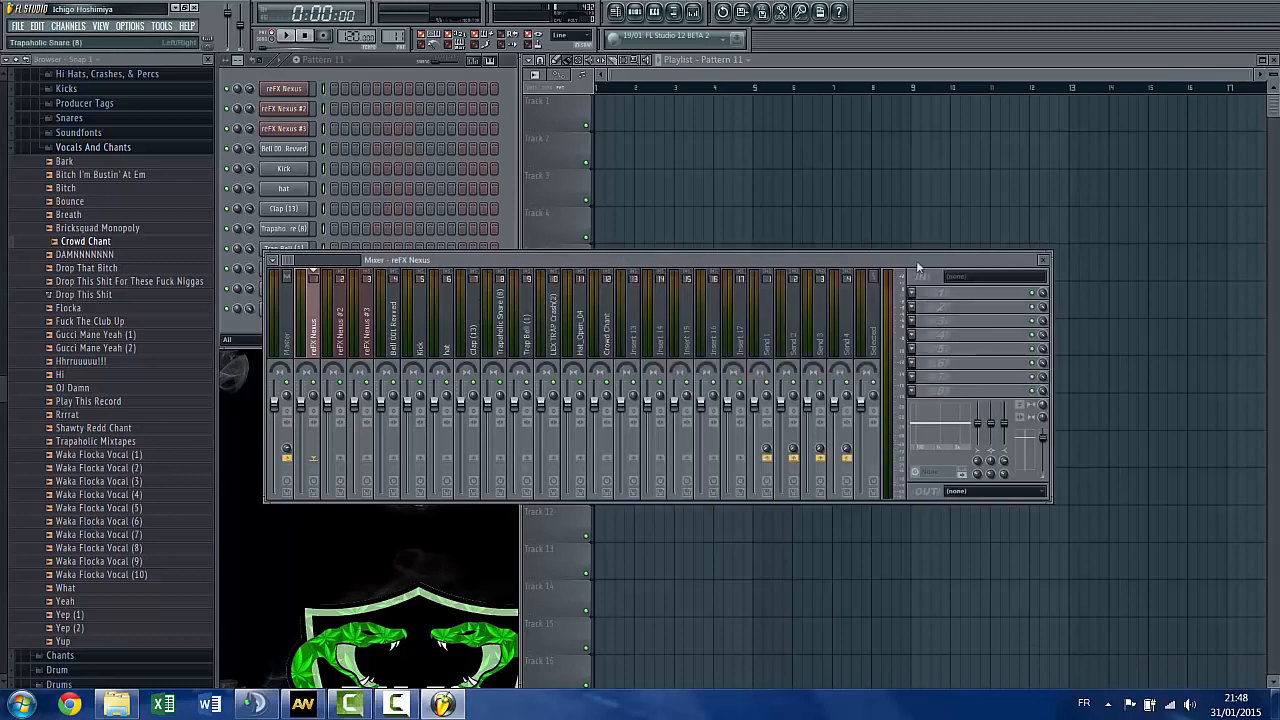
{"action": "left_click", "coordinate": [1044, 261]}
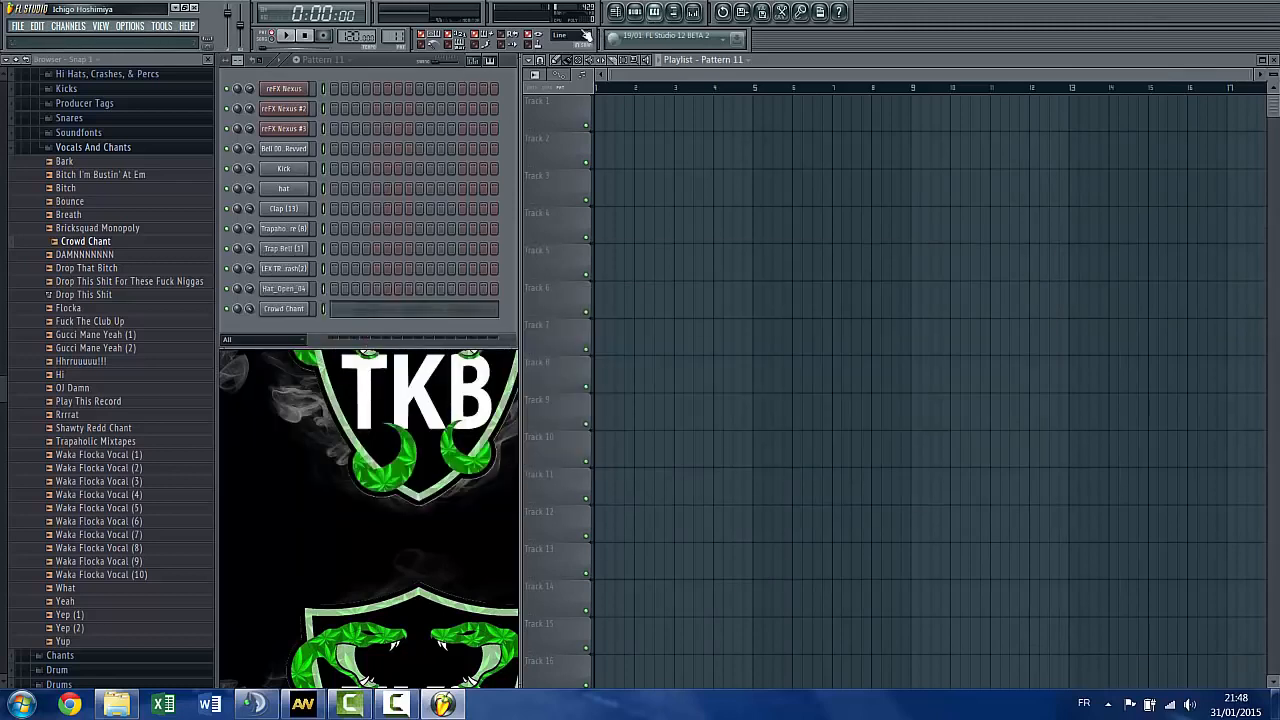
Place Pattern 5 on Track 1 of the playlist from bar 1 and repeat it back to back up to bar 65
{"action": "left_click", "coordinate": [350, 61]}
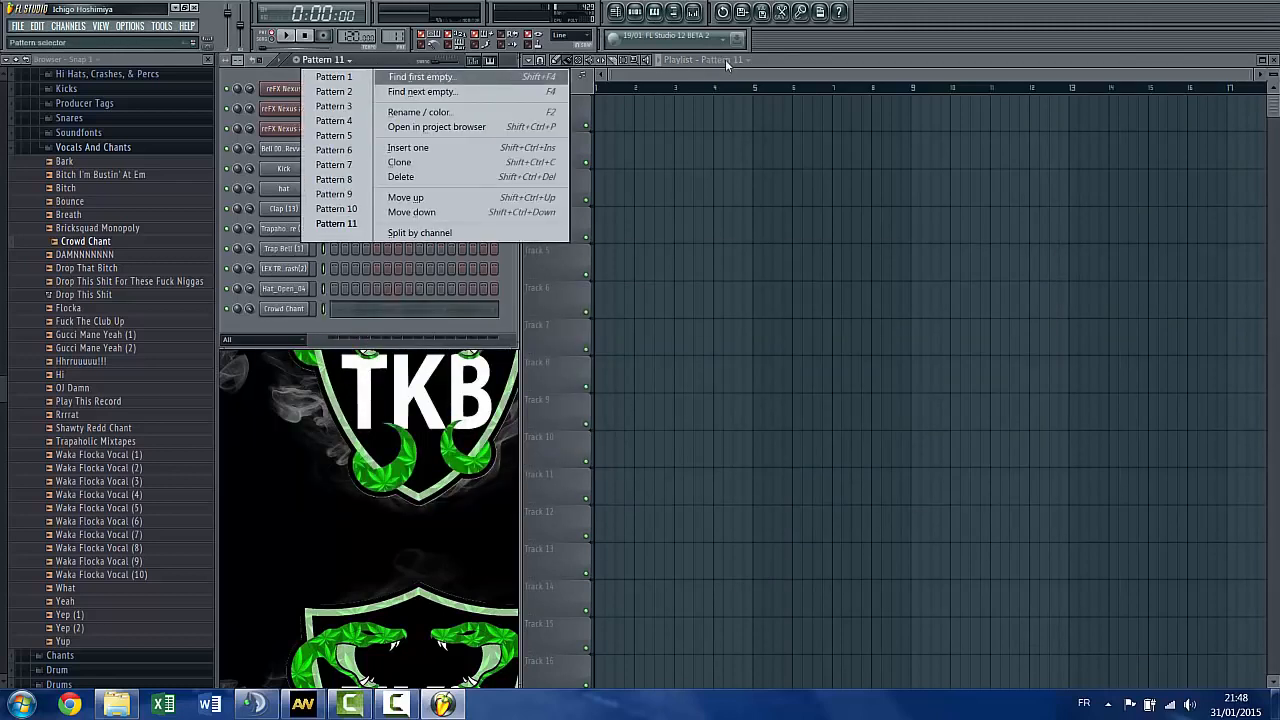
{"action": "left_click", "coordinate": [752, 62]}
{"action": "left_click", "coordinate": [735, 131]}
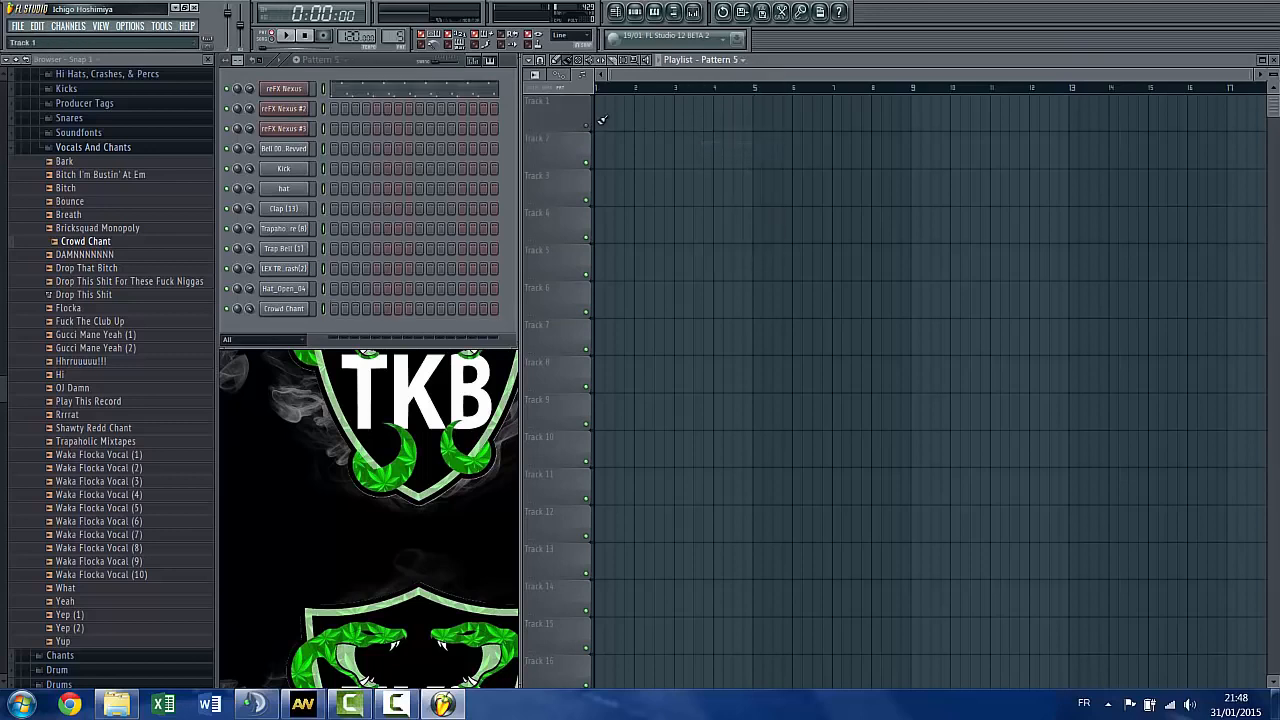
{"action": "left_click", "coordinate": [600, 112]}
{"action": "scroll", "coordinate": [701, 147], "scroll_direction": "down", "scroll_amount": 2}
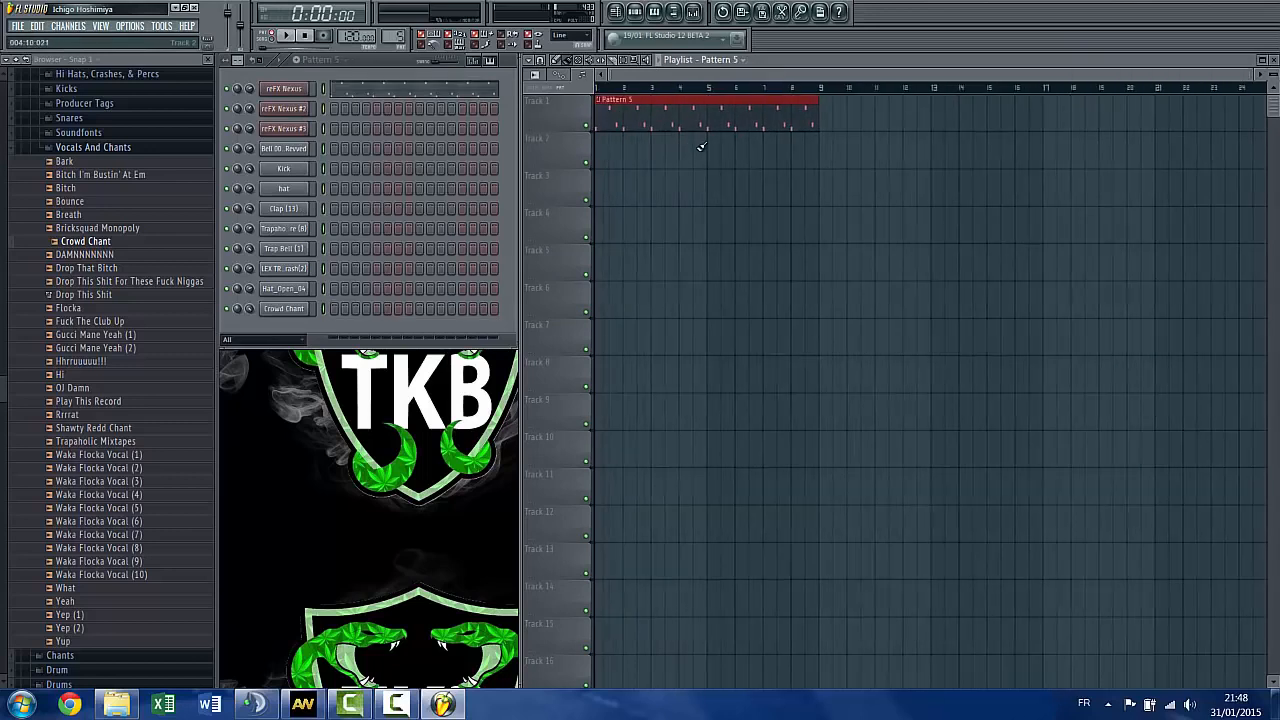
{"action": "key", "text": "ctrl+b"}
{"action": "key", "text": "ctrl+b"}
{"action": "key", "text": "ctrl+b"}
{"action": "key", "text": "ctrl+b"}
{"action": "key", "text": "ctrl+b"}
{"action": "key", "text": "ctrl+b"}
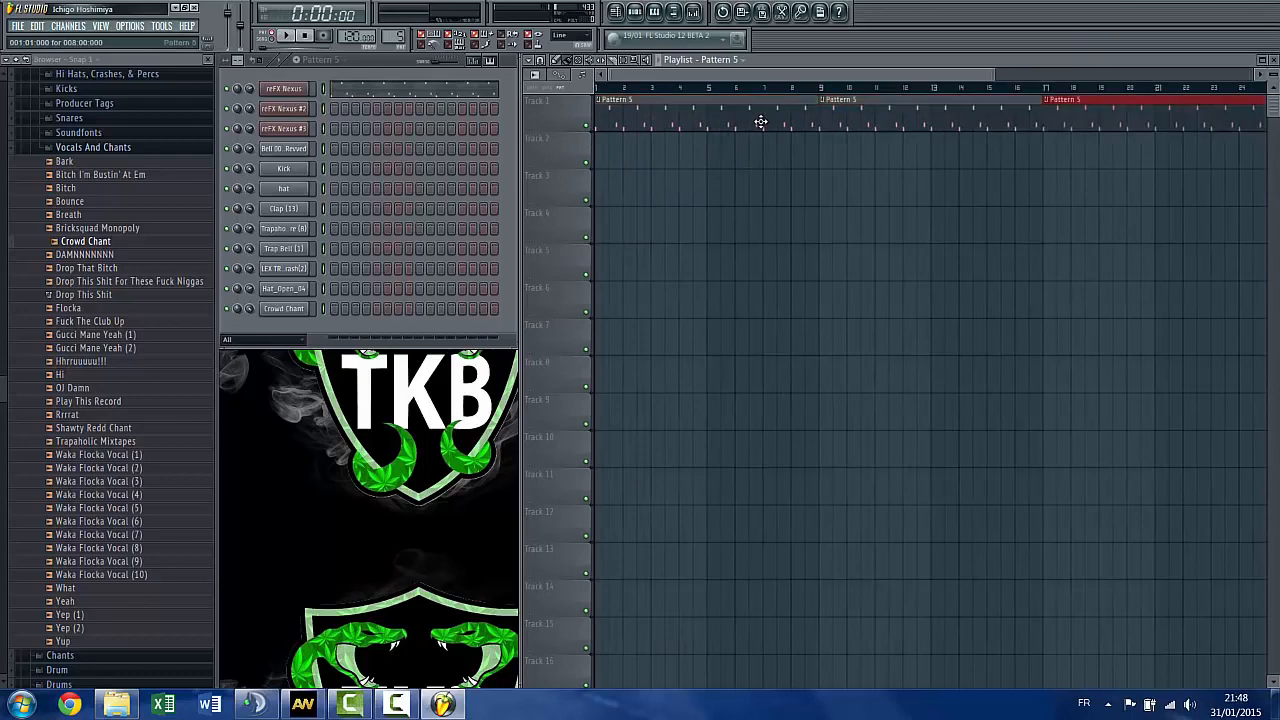
{"action": "key", "text": "ctrl+b"}
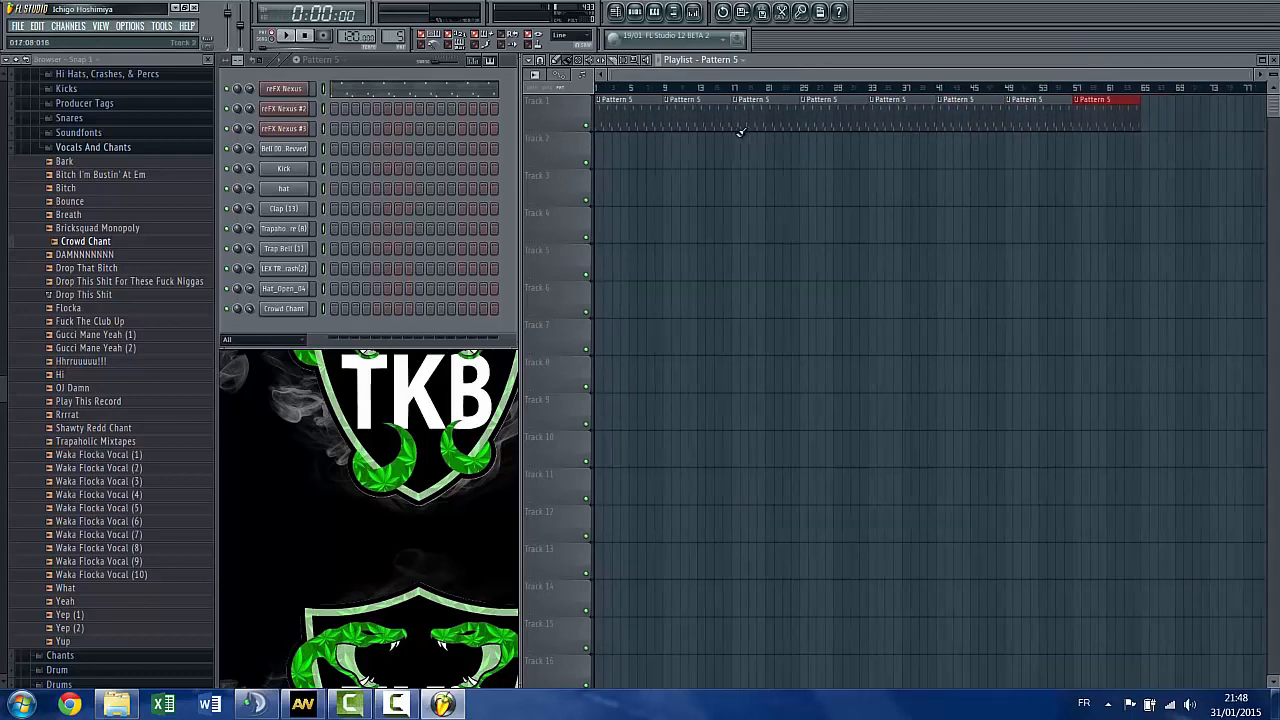
Place Pattern 2 on Track 2 from bar 9 and repeat it back to back up to bar 33
{"action": "left_click", "coordinate": [720, 60]}
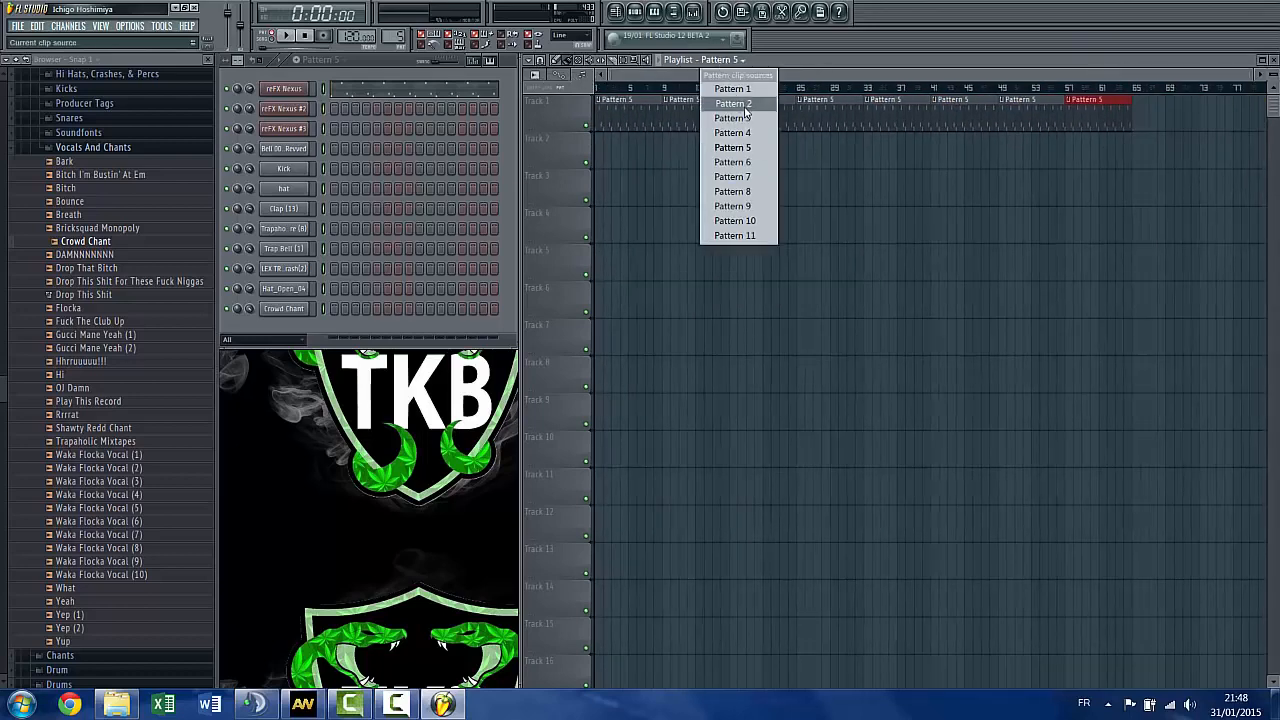
{"action": "left_click", "coordinate": [733, 103]}
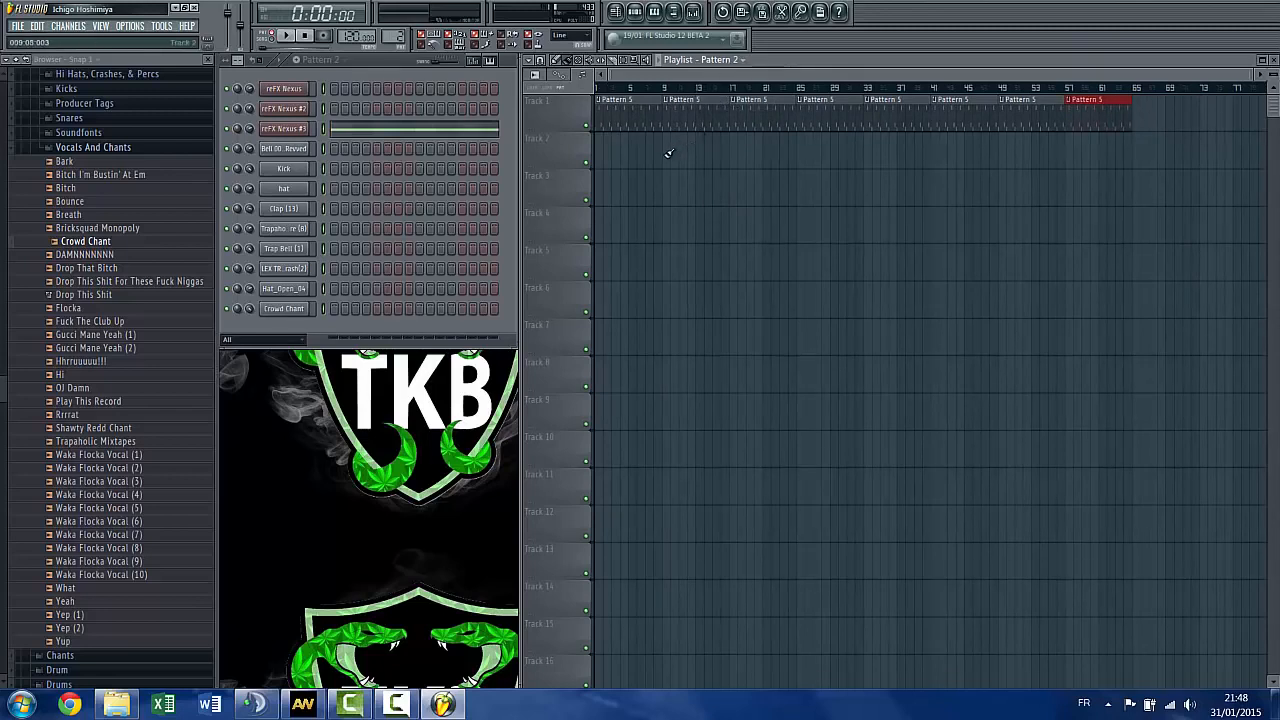
{"action": "left_click", "coordinate": [669, 153]}
{"action": "key", "text": "ctrl+b"}
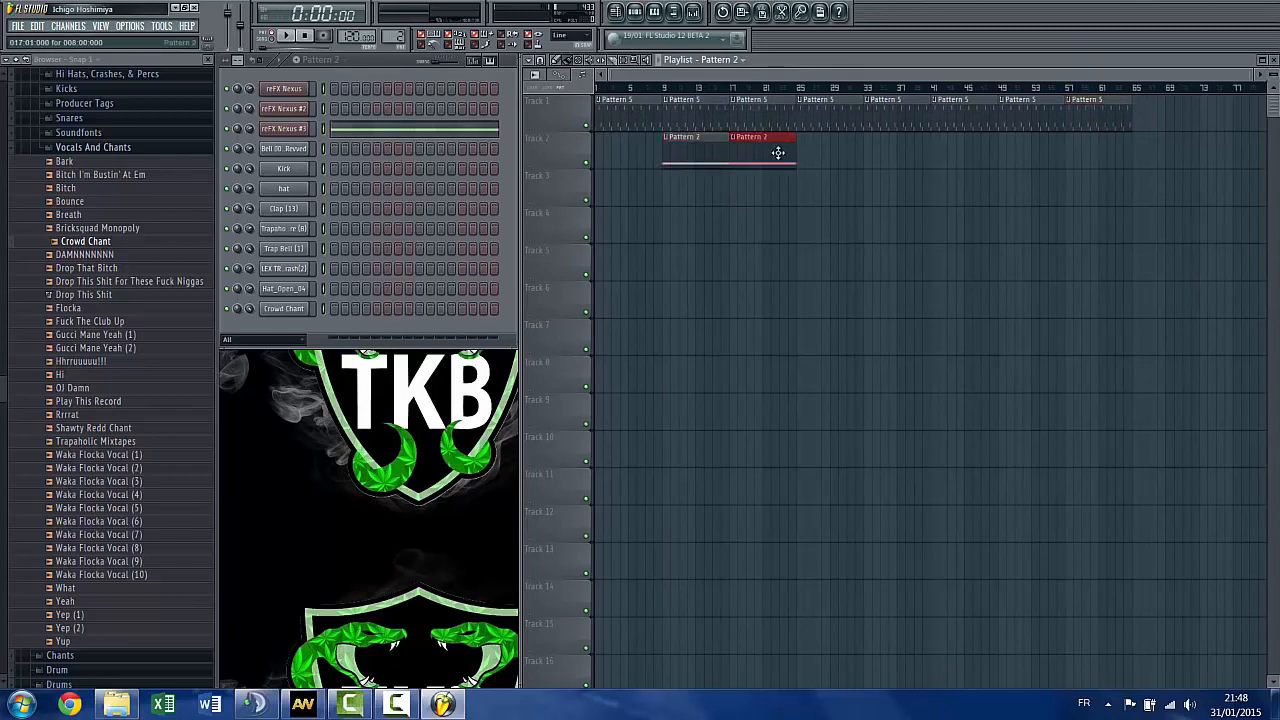
{"action": "key", "text": "ctrl+b"}
Place a Pattern 3 clip on Track 3 starting at bar 17
{"action": "left_click", "coordinate": [720, 59]}
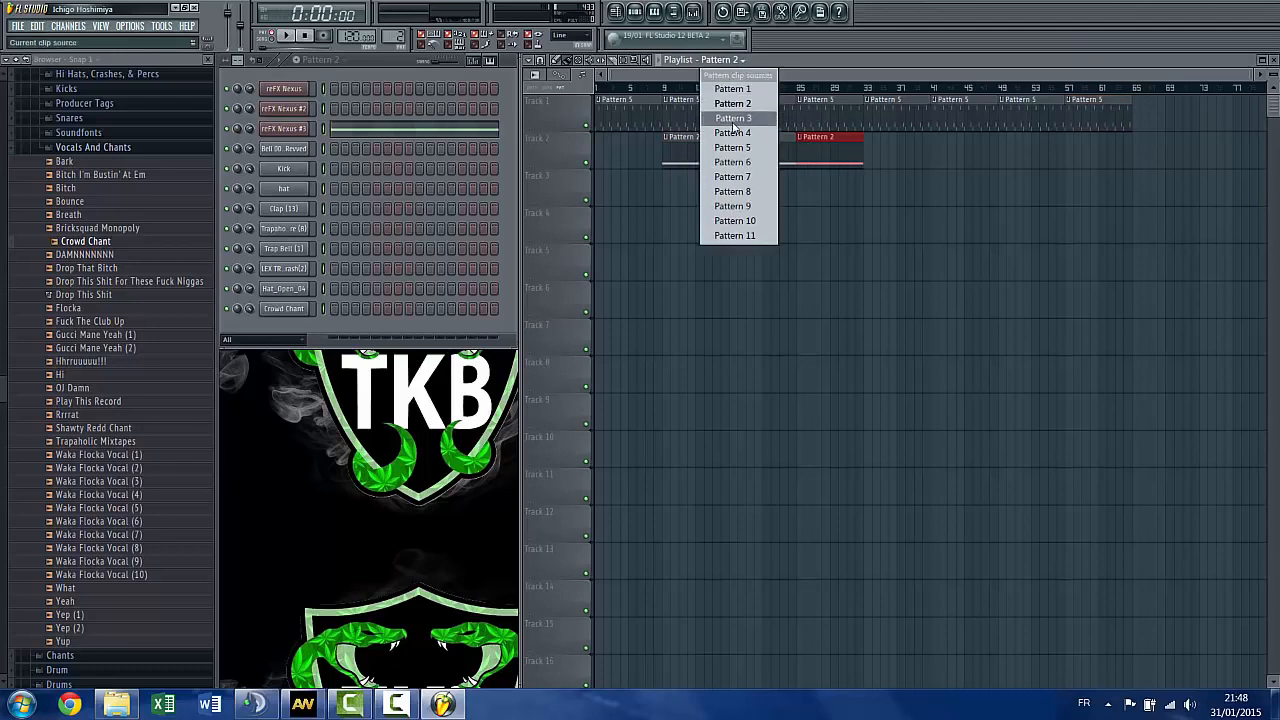
{"action": "left_click", "coordinate": [735, 115]}
{"action": "left_click", "coordinate": [674, 199]}
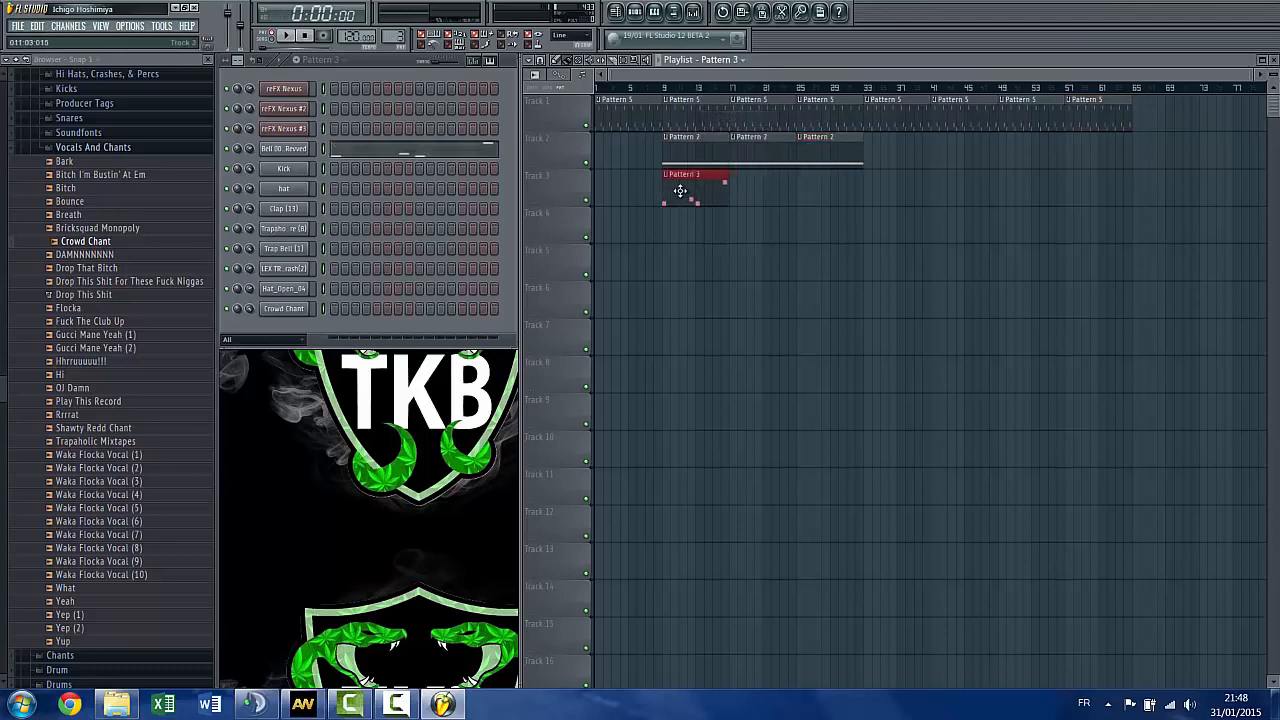
{"action": "left_click_drag", "start_coordinate": [684, 190], "coordinate": [742, 190]}
Place Pattern 4 on Track 4 at bar 25, and add a second Pattern 3 clip on Track 3 at bar 25
{"action": "left_click", "coordinate": [735, 60]}
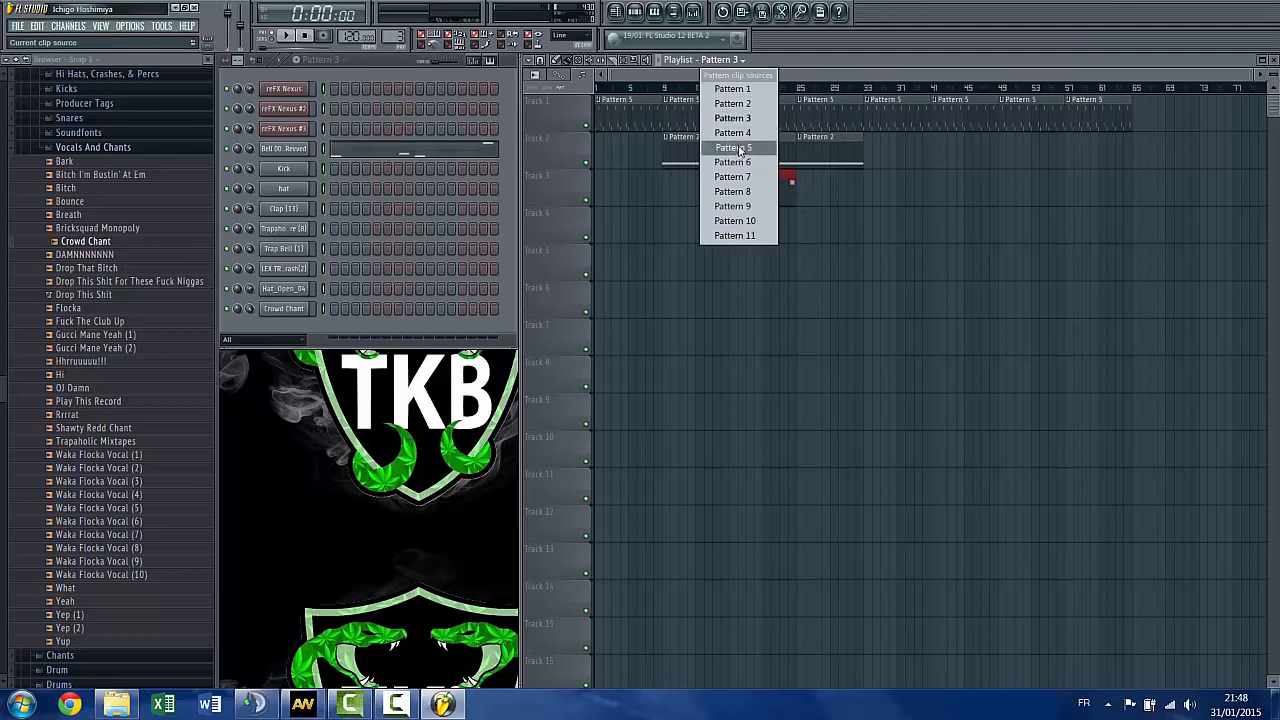
{"action": "left_click", "coordinate": [733, 132]}
{"action": "left_click", "coordinate": [748, 228]}
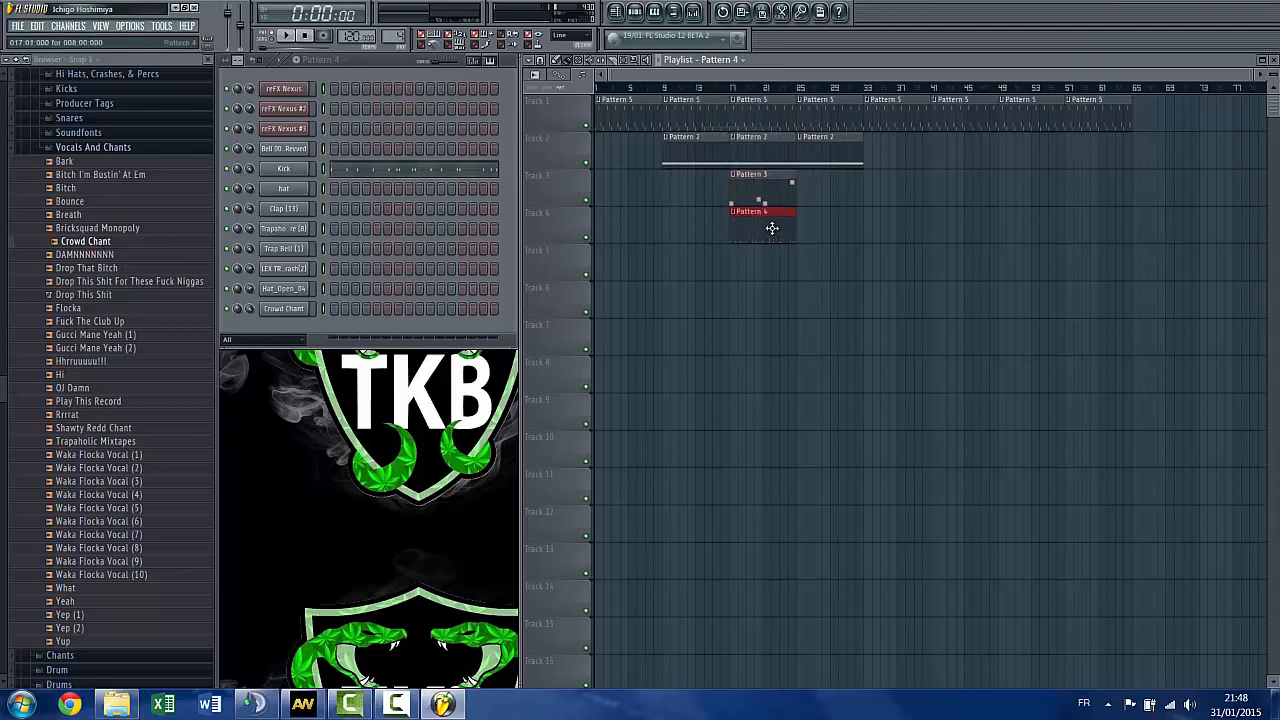
{"action": "left_click_drag", "start_coordinate": [772, 228], "coordinate": [834, 229]}
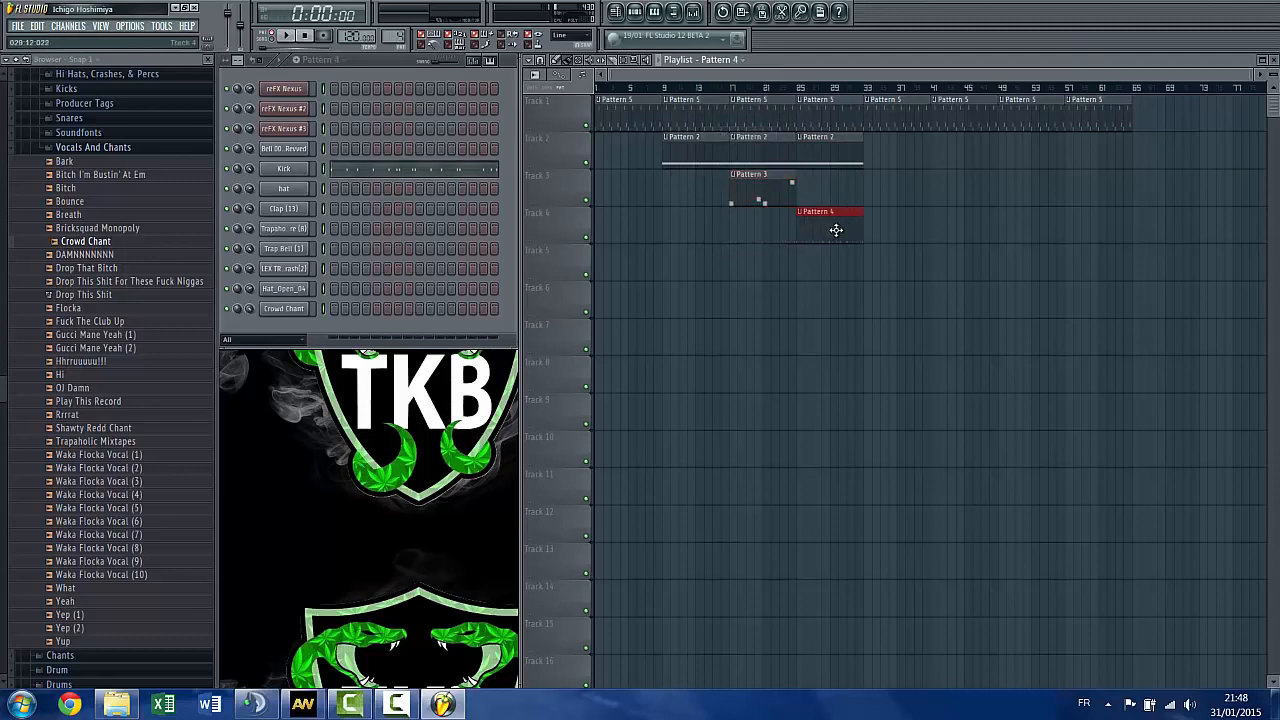
{"action": "left_click", "coordinate": [765, 203]}
{"action": "left_click_drag", "start_coordinate": [740, 201], "coordinate": [807, 201]}
Place a Pattern 1 clip on Track 5 starting at bar 25
{"action": "left_click", "coordinate": [728, 60]}
{"action": "left_click", "coordinate": [733, 132]}
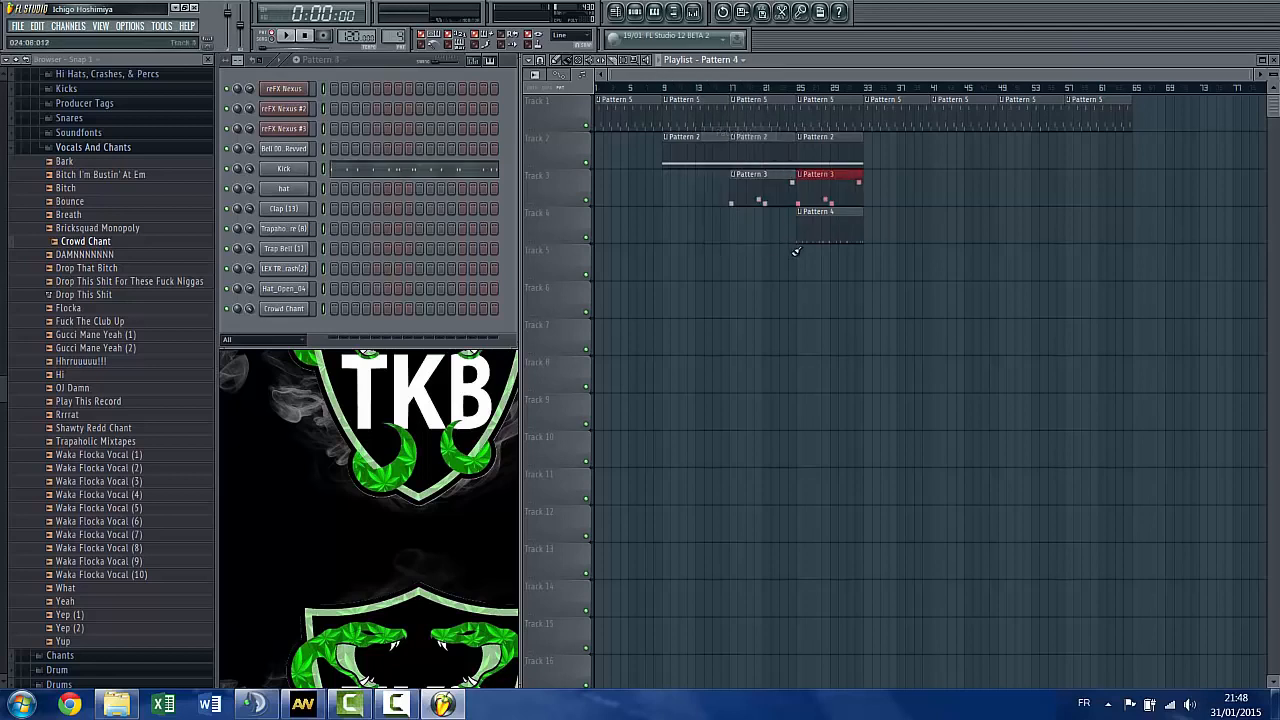
{"action": "left_click", "coordinate": [726, 60]}
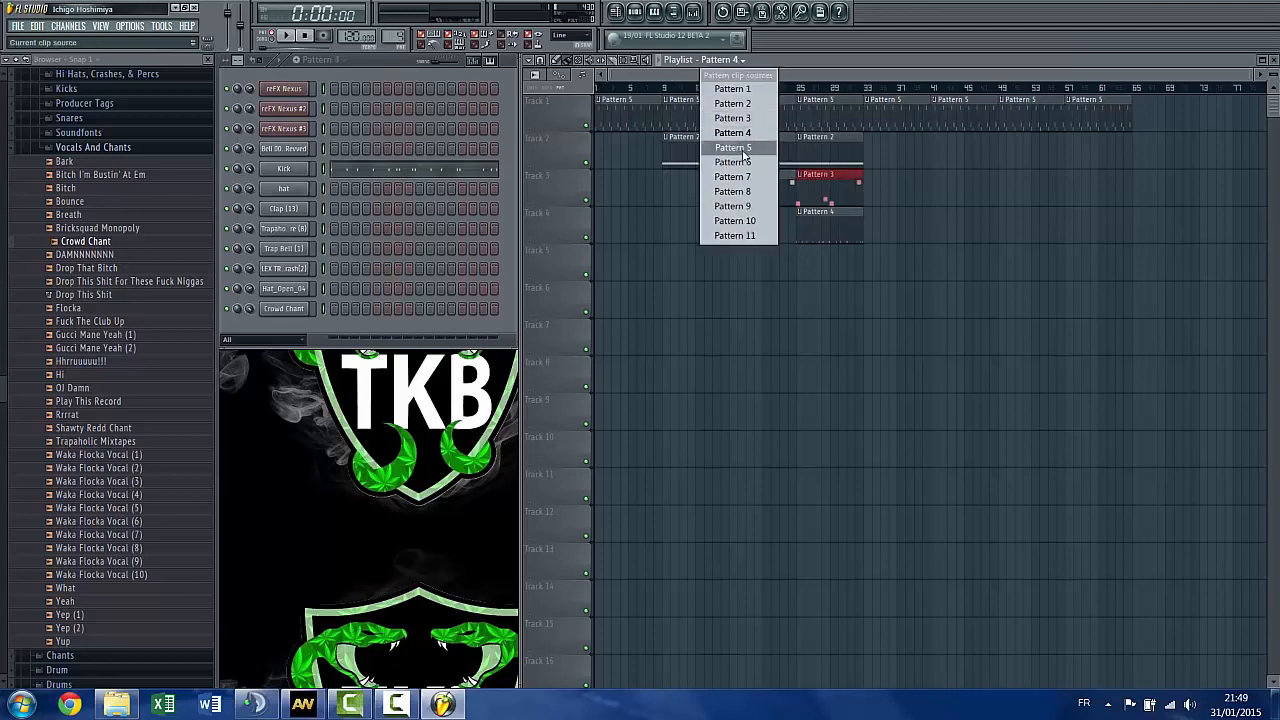
{"action": "left_click", "coordinate": [735, 148]}
{"action": "left_click", "coordinate": [745, 61]}
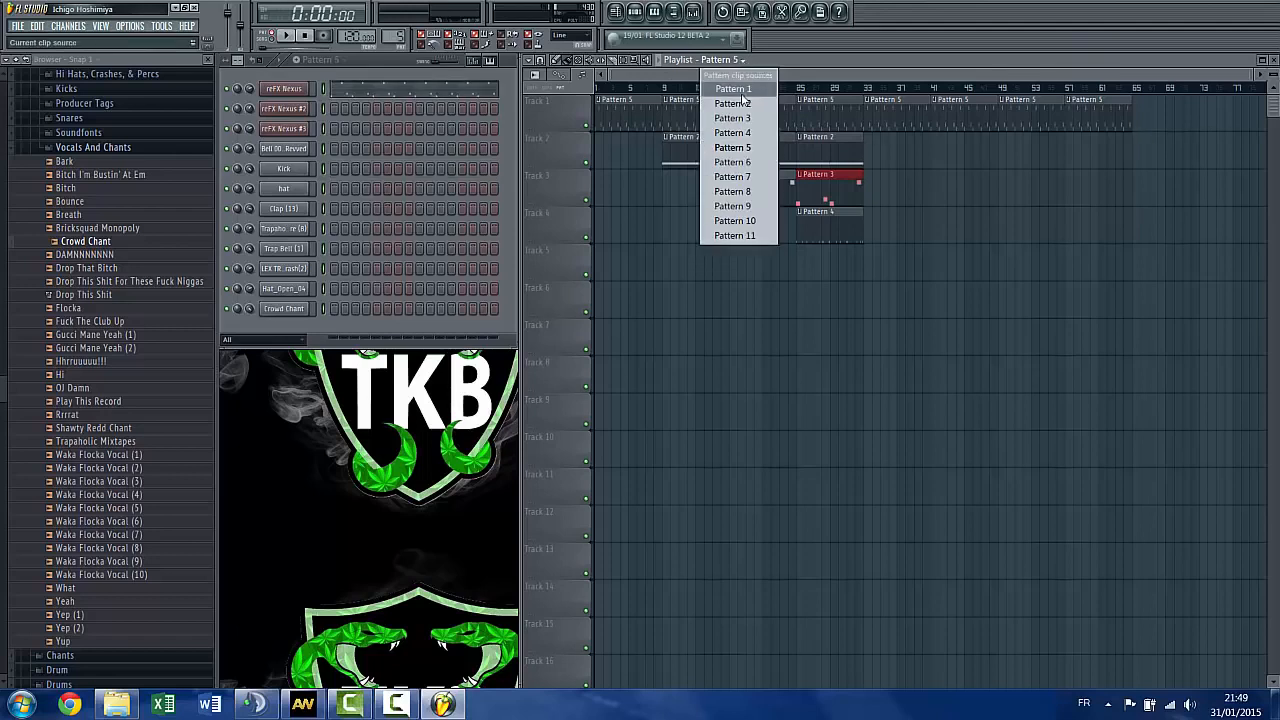
{"action": "left_click", "coordinate": [735, 84]}
{"action": "left_click", "coordinate": [775, 267]}
{"action": "left_click_drag", "start_coordinate": [801, 265], "coordinate": [829, 264]}
Place Pattern 6 on Track 6 and Pattern 7 on Track 7, both starting at bar 25
{"action": "left_click", "coordinate": [745, 61]}
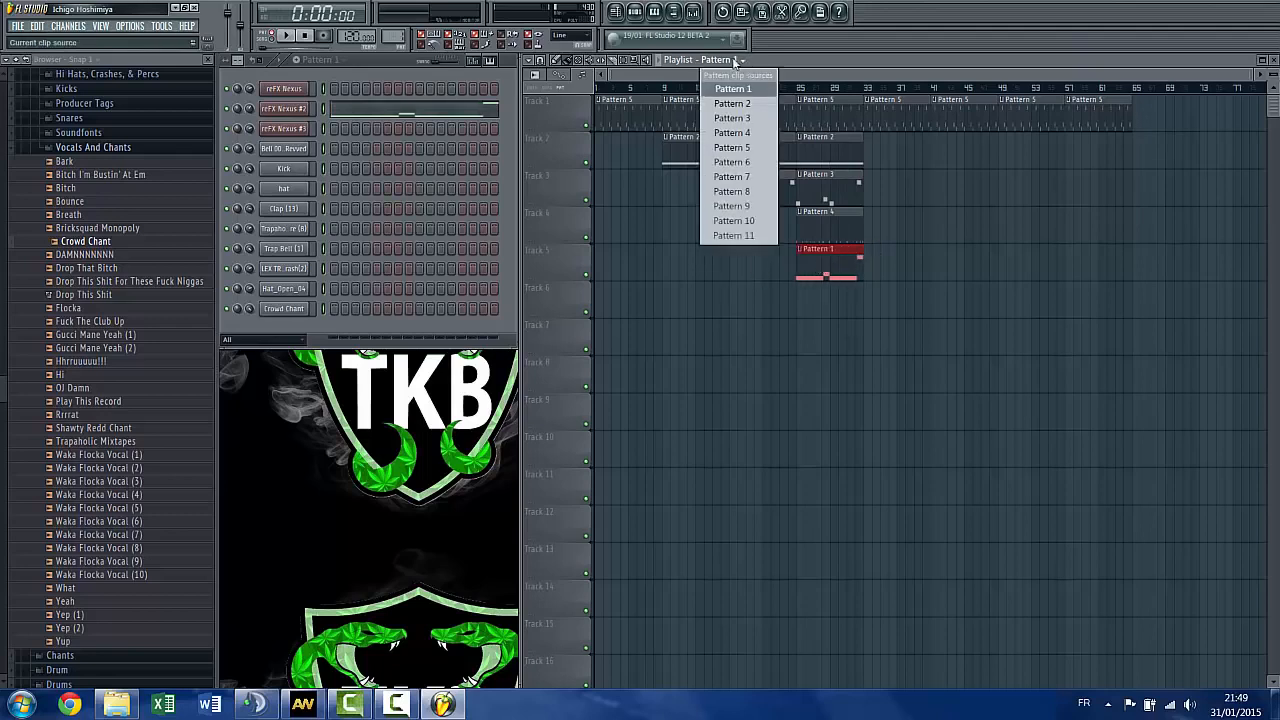
{"action": "left_click", "coordinate": [756, 164]}
{"action": "left_click", "coordinate": [845, 305]}
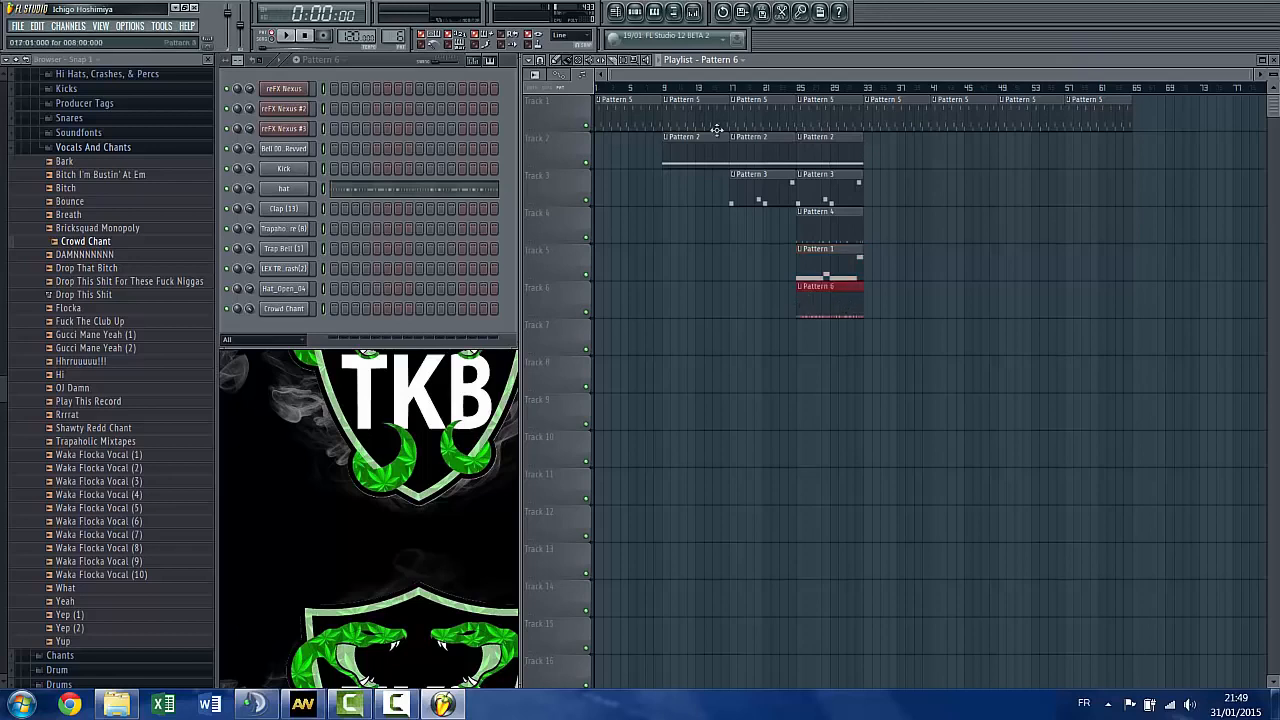
{"action": "left_click", "coordinate": [742, 60]}
{"action": "left_click", "coordinate": [756, 179]}
{"action": "left_click", "coordinate": [845, 330]}
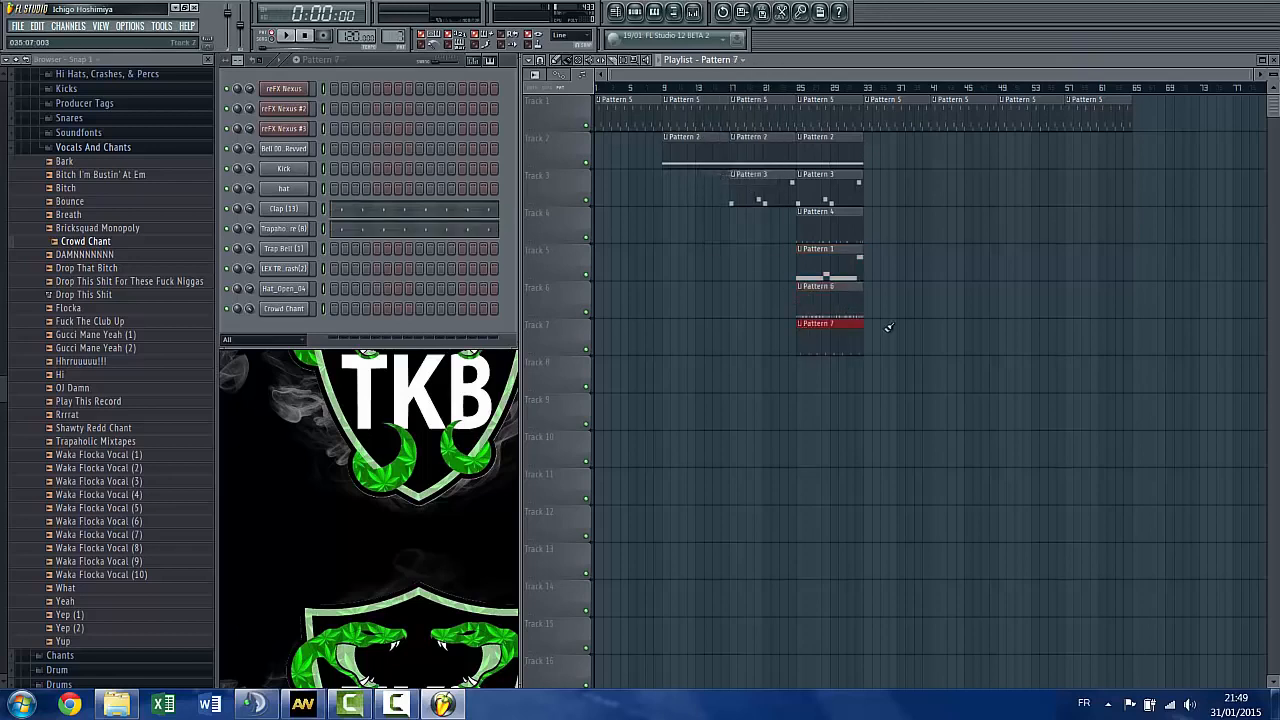
Place two consecutive Pattern 8 clips on Track 8, starting at bars 9 and 17
{"action": "left_click", "coordinate": [748, 59]}
{"action": "left_click", "coordinate": [735, 191]}
{"action": "left_click", "coordinate": [817, 368]}
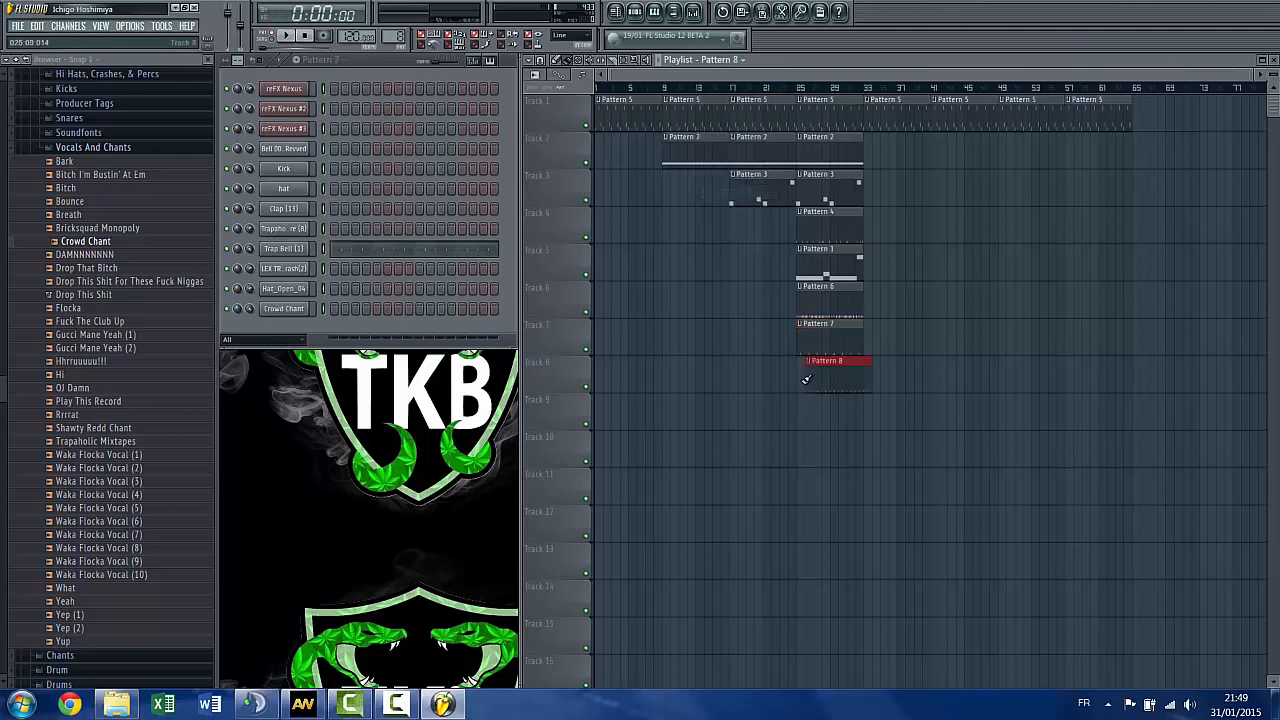
{"action": "left_click_drag", "start_coordinate": [837, 382], "coordinate": [707, 385]}
{"action": "left_click", "coordinate": [741, 379]}
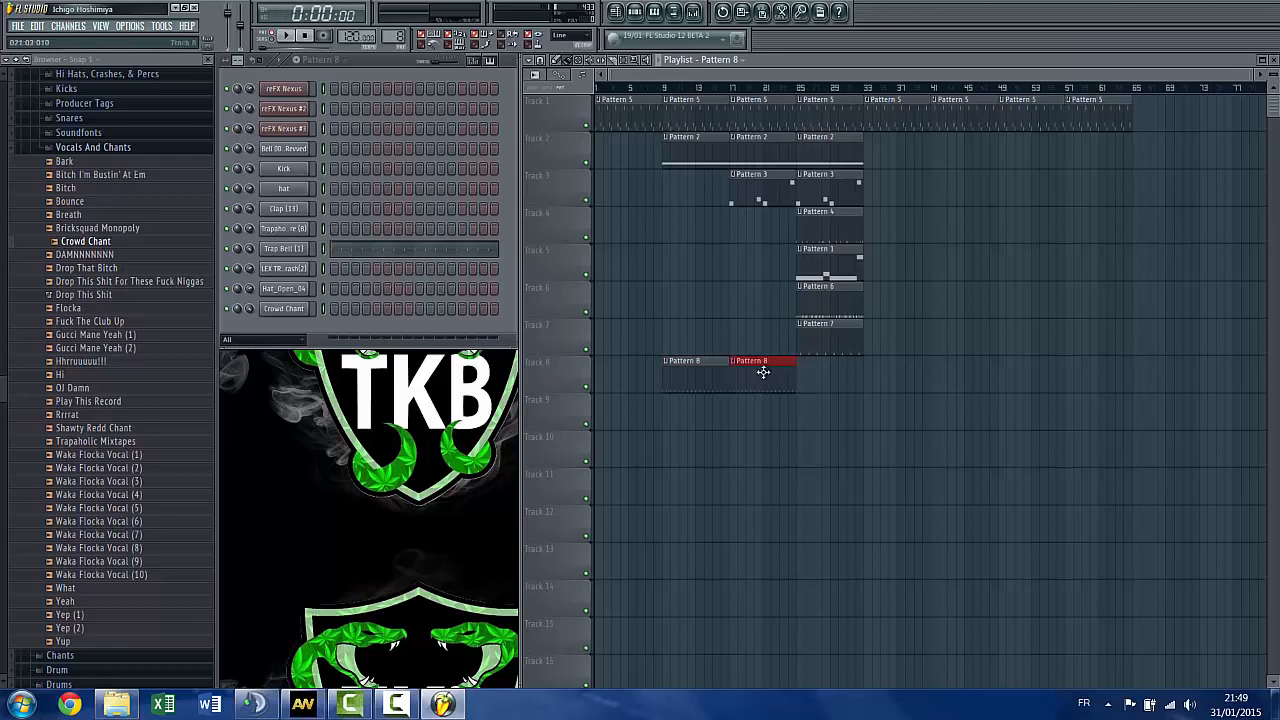
Move the Pattern 7 clip to bar 17, and duplicate the Pattern 7 and Pattern 8 clips from bar 17 to bar 25
{"action": "left_click", "coordinate": [742, 60]}
{"action": "left_click", "coordinate": [732, 176]}
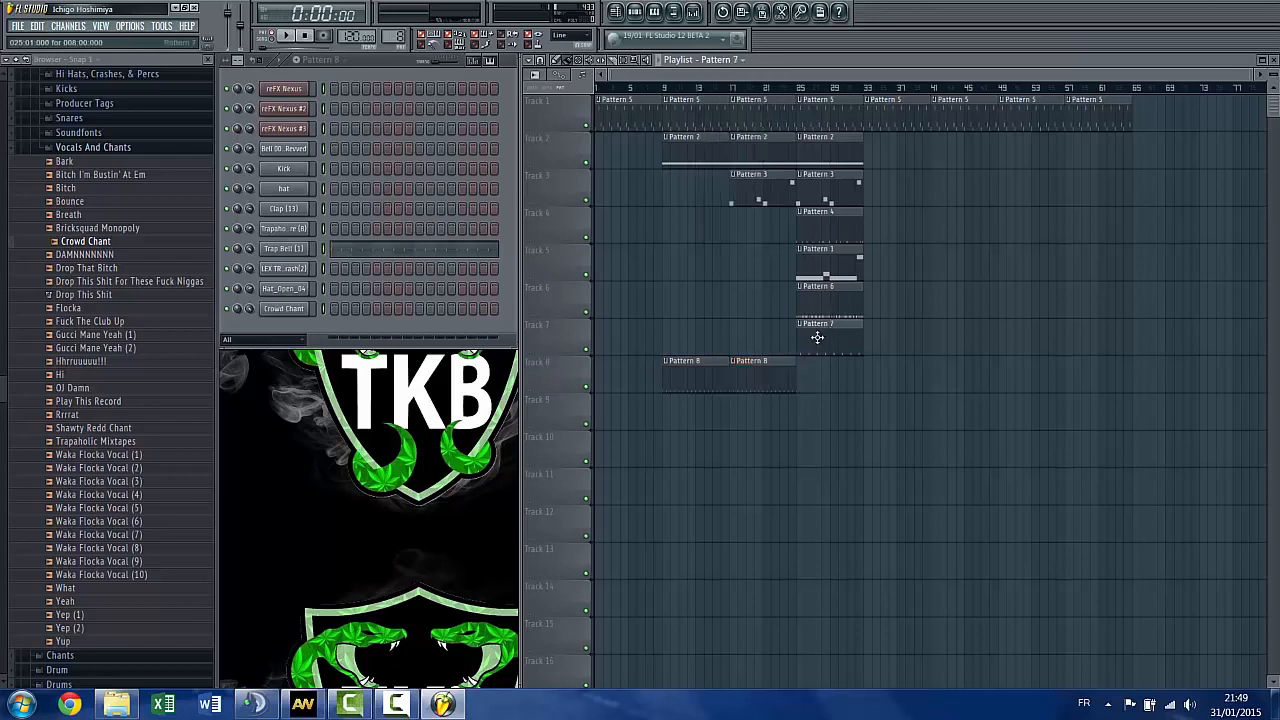
{"action": "left_click_drag", "start_coordinate": [830, 340], "coordinate": [760, 335]}
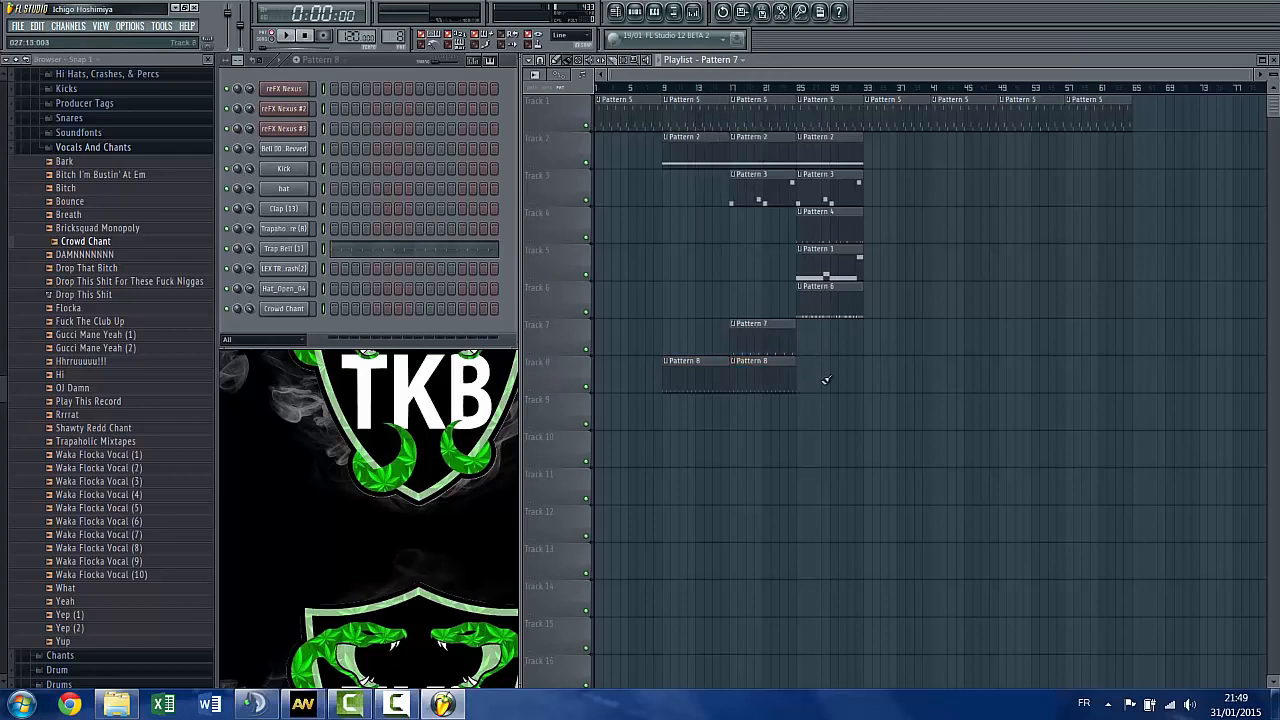
{"action": "left_click_drag", "start_coordinate": [824, 380], "coordinate": [785, 350]}
{"action": "key", "text": "ctrl+b"}
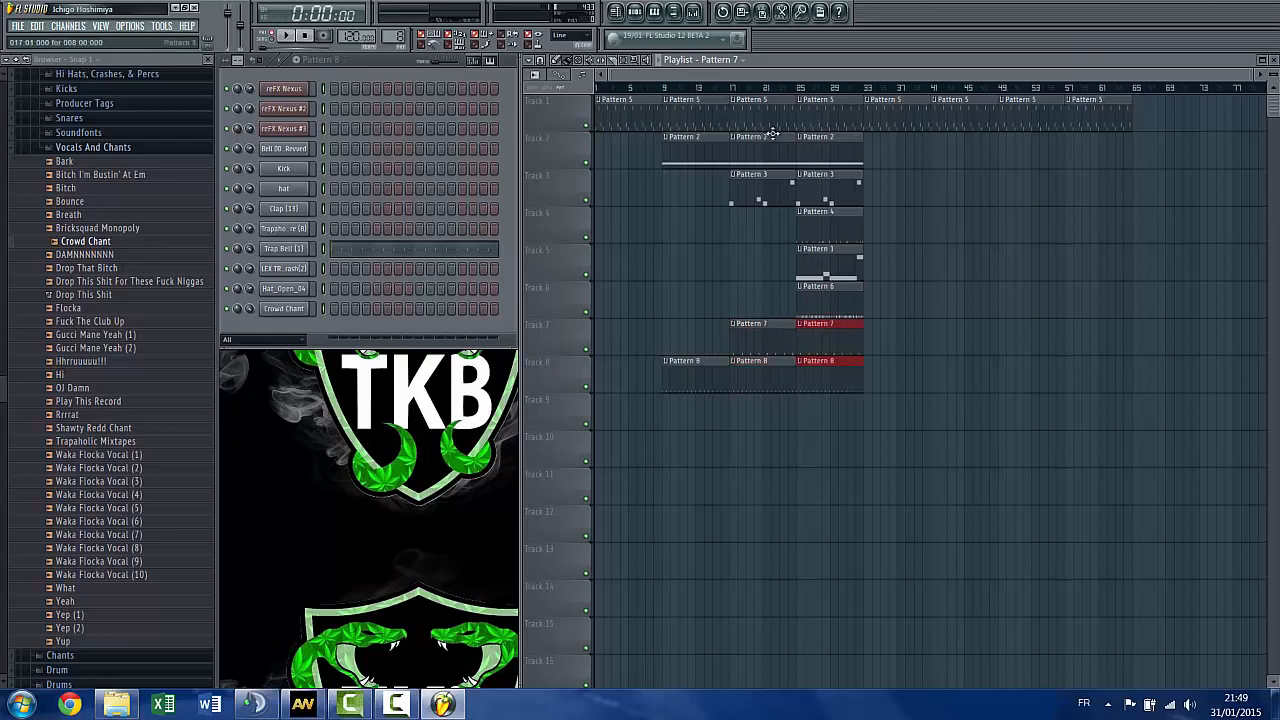
Place the short Pattern 9 crash clip on Track 9 at bar 25
{"action": "left_click", "coordinate": [738, 60]}
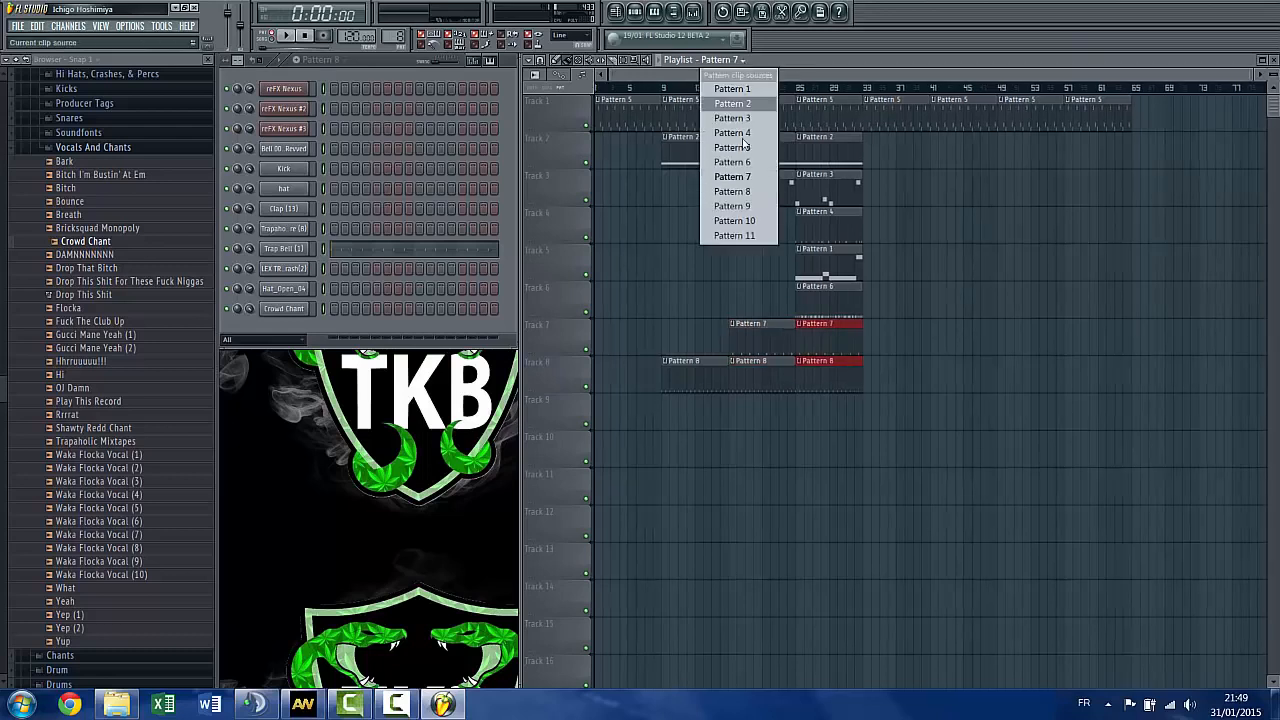
{"action": "left_click", "coordinate": [733, 206]}
{"action": "left_click", "coordinate": [782, 402]}
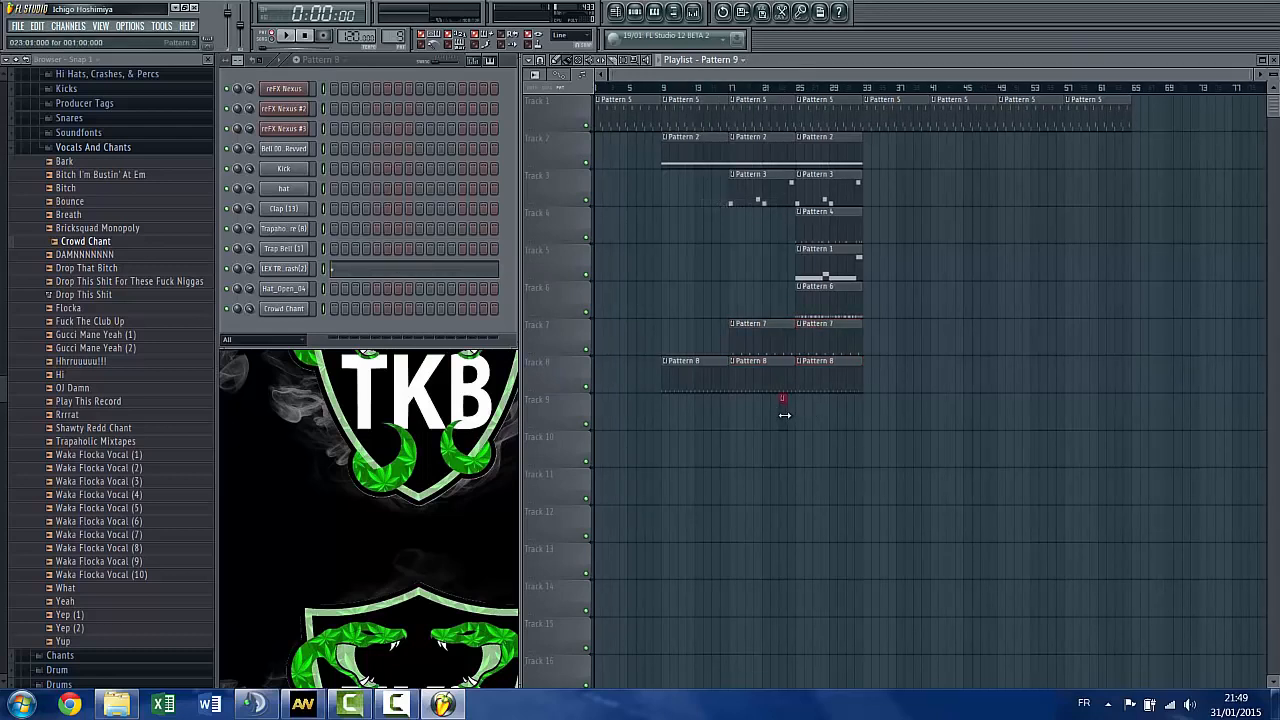
{"action": "mouse_move", "coordinate": [784, 414]}
{"action": "left_mouse_down"}
{"action": "mouse_move", "coordinate": [698, 419]}
{"action": "mouse_move", "coordinate": [795, 409]}
{"action": "left_mouse_up"}
Place Pattern 10 on Track 10 and Pattern 11 on Track 11, both starting at bar 25
{"action": "left_click", "coordinate": [735, 61]}
{"action": "left_click", "coordinate": [738, 221]}
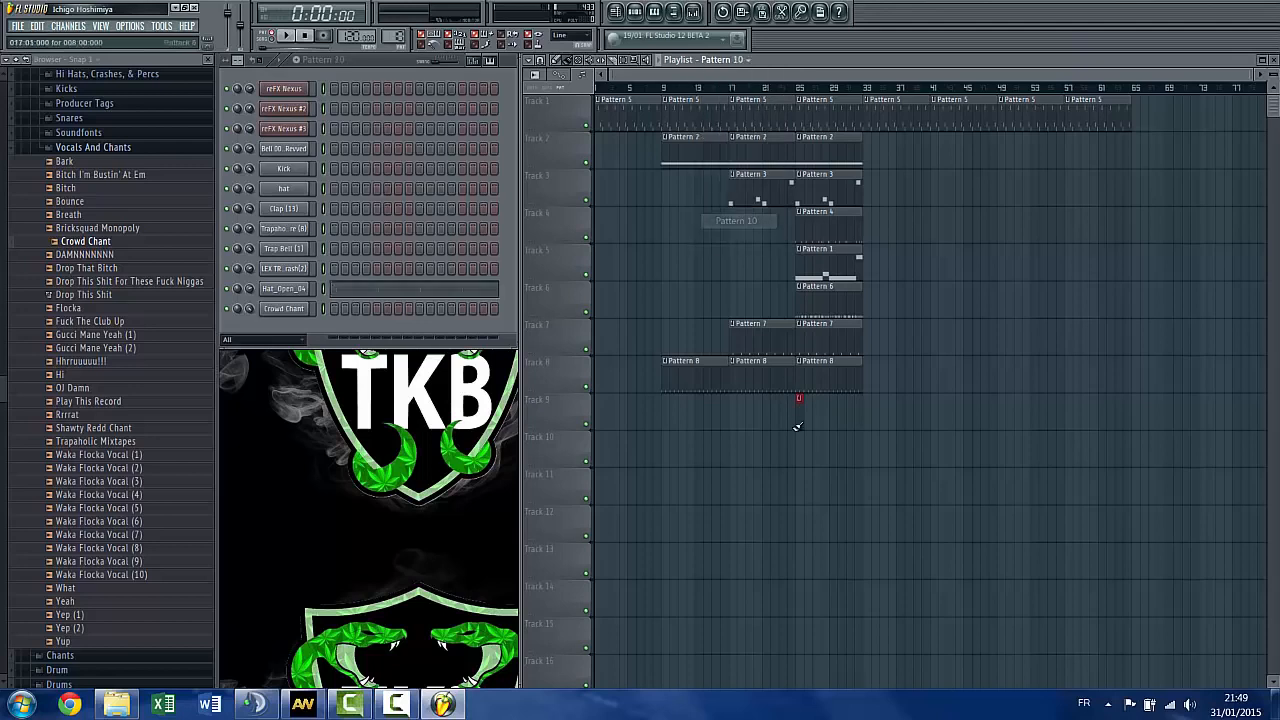
{"action": "left_click", "coordinate": [805, 440]}
{"action": "left_click", "coordinate": [749, 61]}
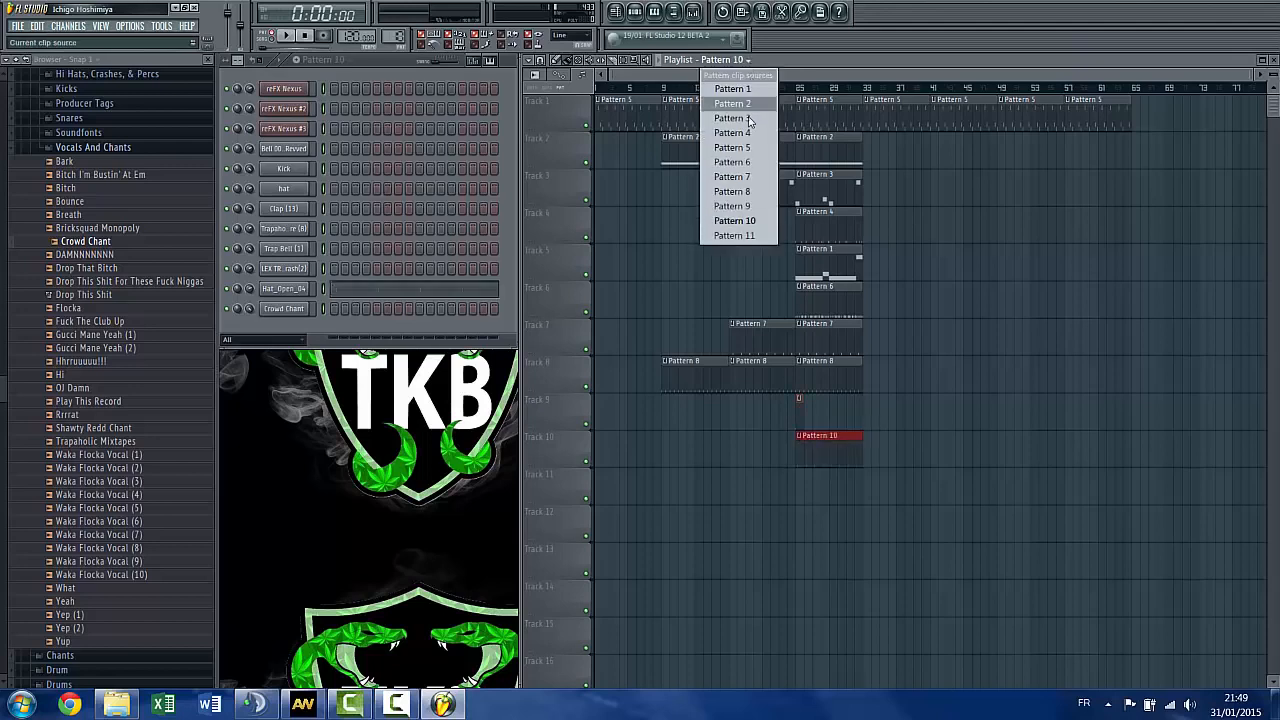
{"action": "left_click", "coordinate": [745, 237]}
{"action": "left_click", "coordinate": [806, 476]}
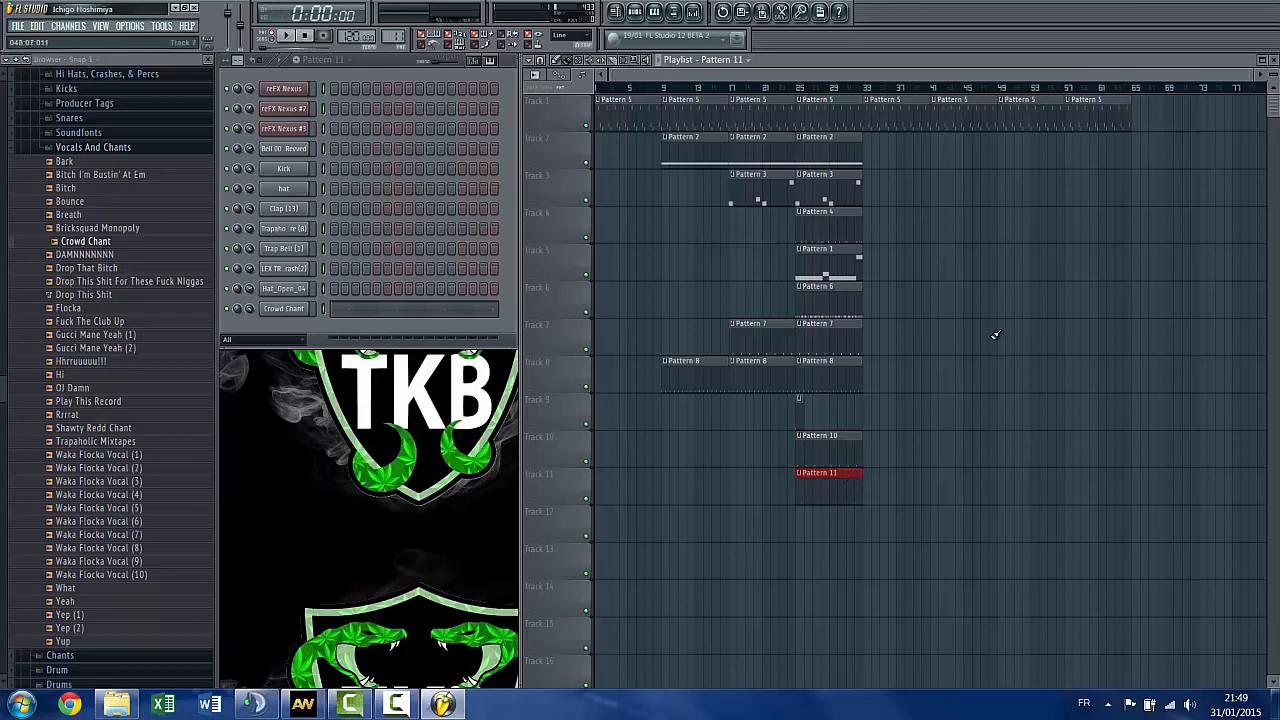
Close the playlist and add the 808 sample from the Drum folder as a new channel below Crowd Chant
{"action": "left_click", "coordinate": [1274, 60]}
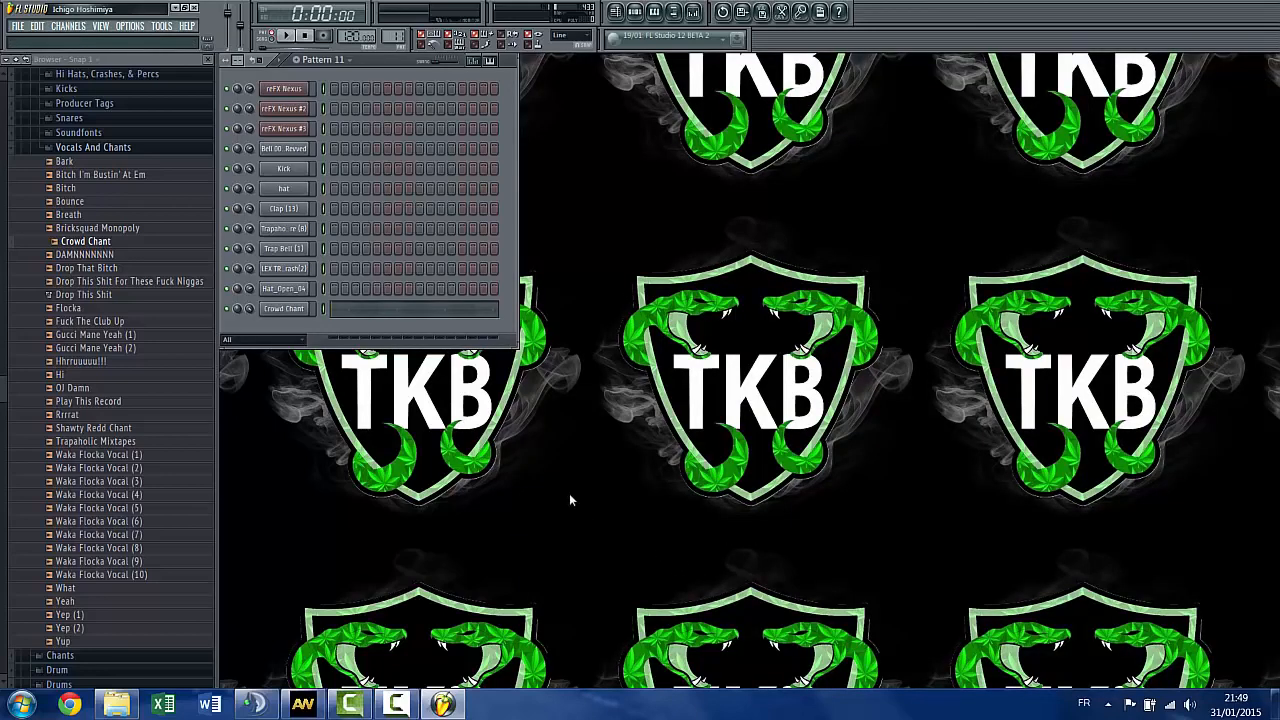
{"action": "left_click", "coordinate": [91, 147]}
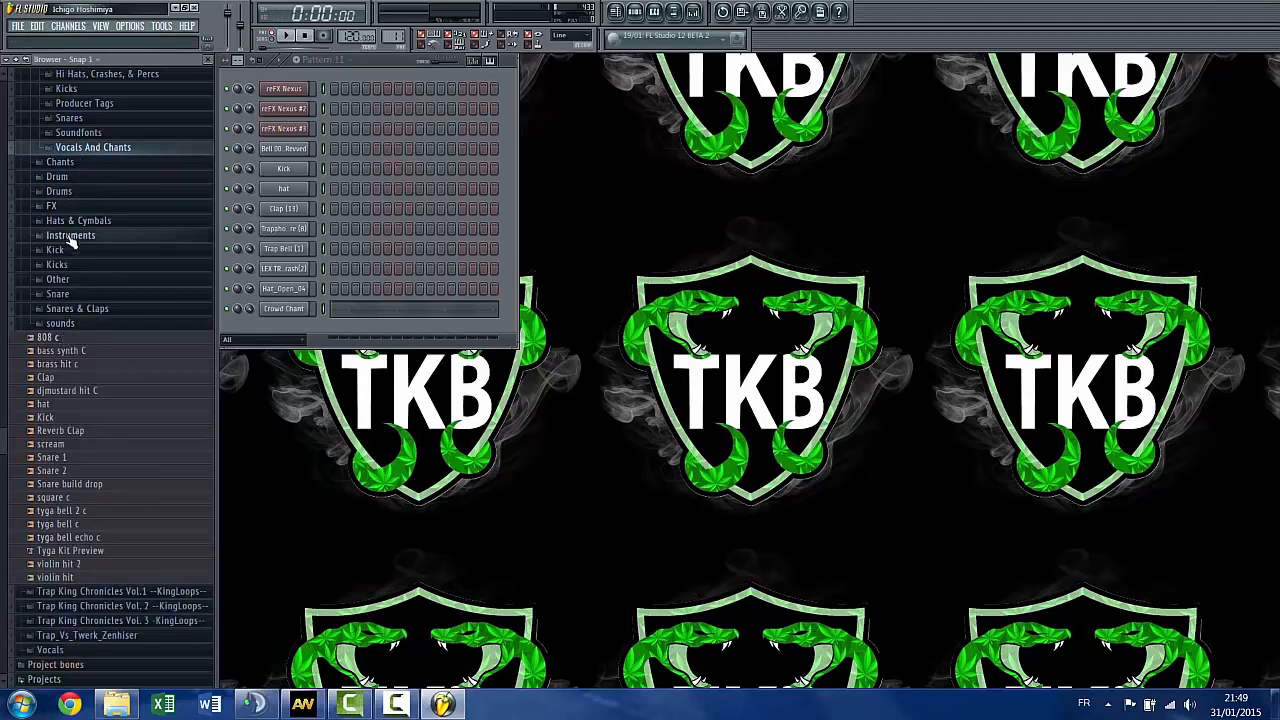
{"action": "left_click", "coordinate": [75, 176]}
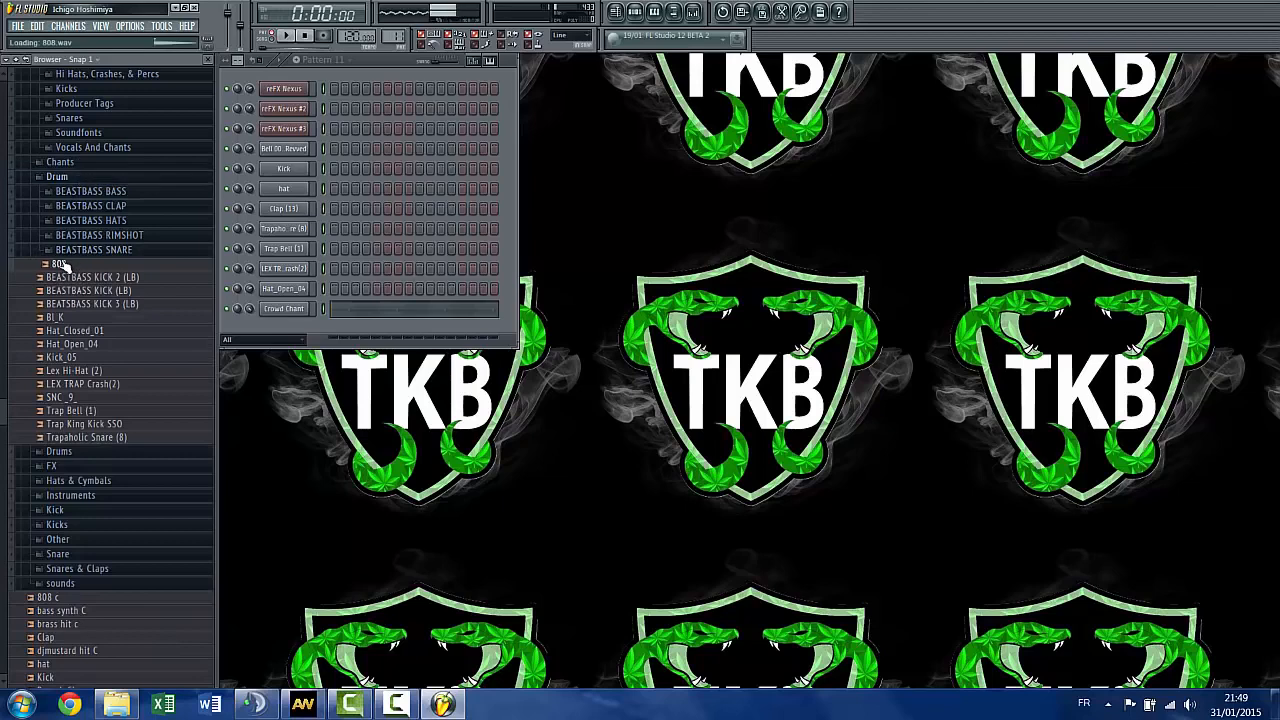
{"action": "left_click_drag", "start_coordinate": [68, 264], "coordinate": [282, 326]}
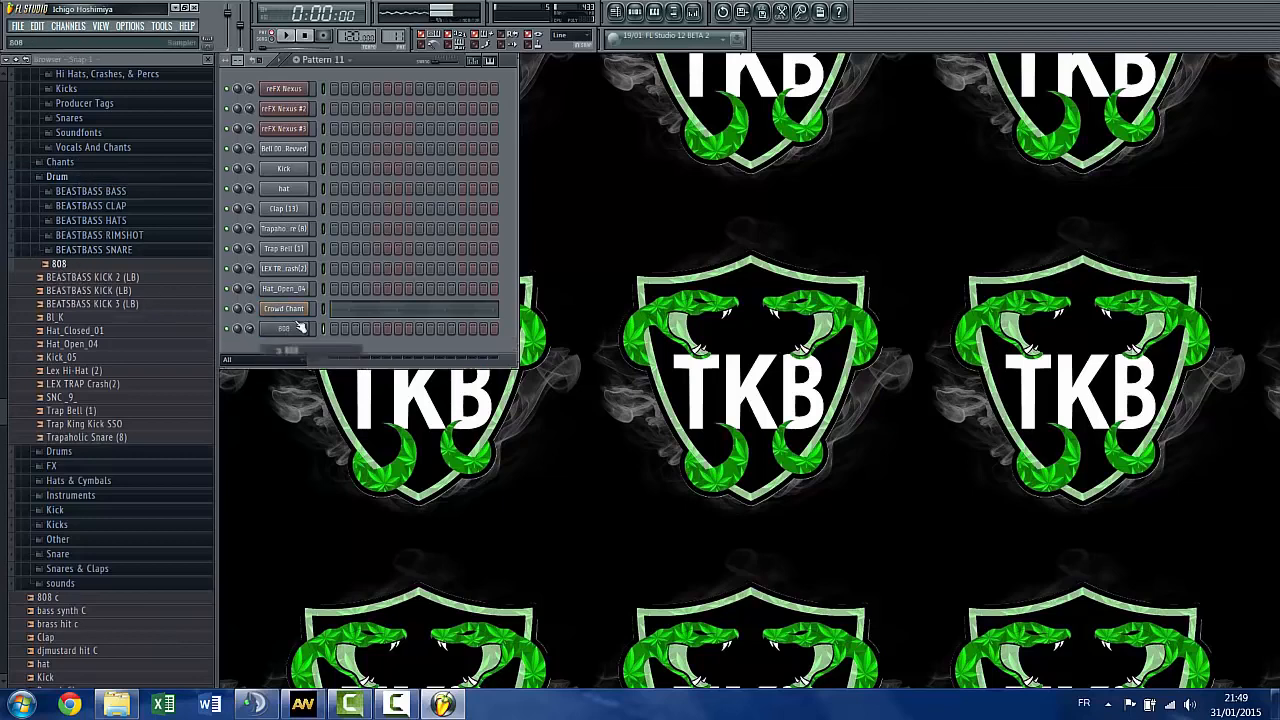
Switch the channel rack to Pattern 4, which holds the Kick notes
{"action": "left_click", "coordinate": [350, 64]}
{"action": "left_click", "coordinate": [344, 145]}
{"action": "left_click", "coordinate": [350, 64]}
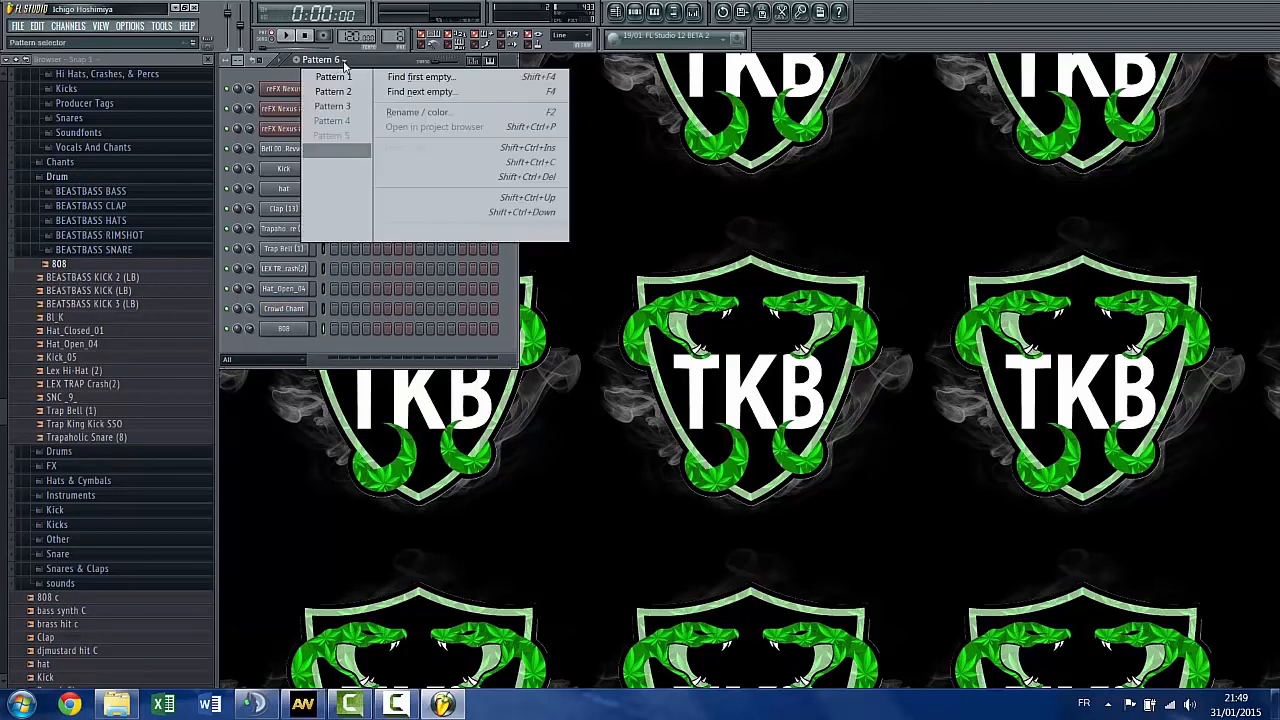
{"action": "left_click", "coordinate": [353, 128]}
{"action": "left_click", "coordinate": [337, 58]}
{"action": "left_click", "coordinate": [350, 120]}
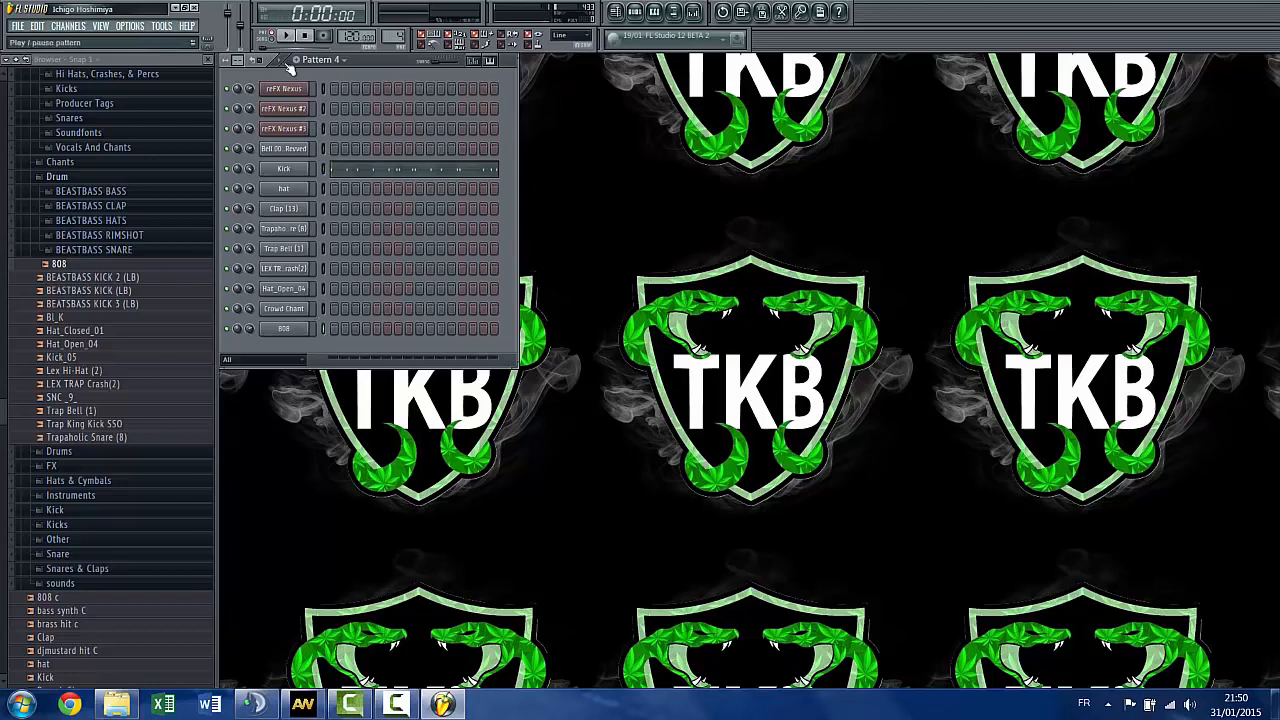
Create Pattern 12 with the Kick notes pasted onto the 808 channel and open them in the piano roll
{"action": "key", "text": "F4"}
{"action": "left_click", "coordinate": [384, 53]}
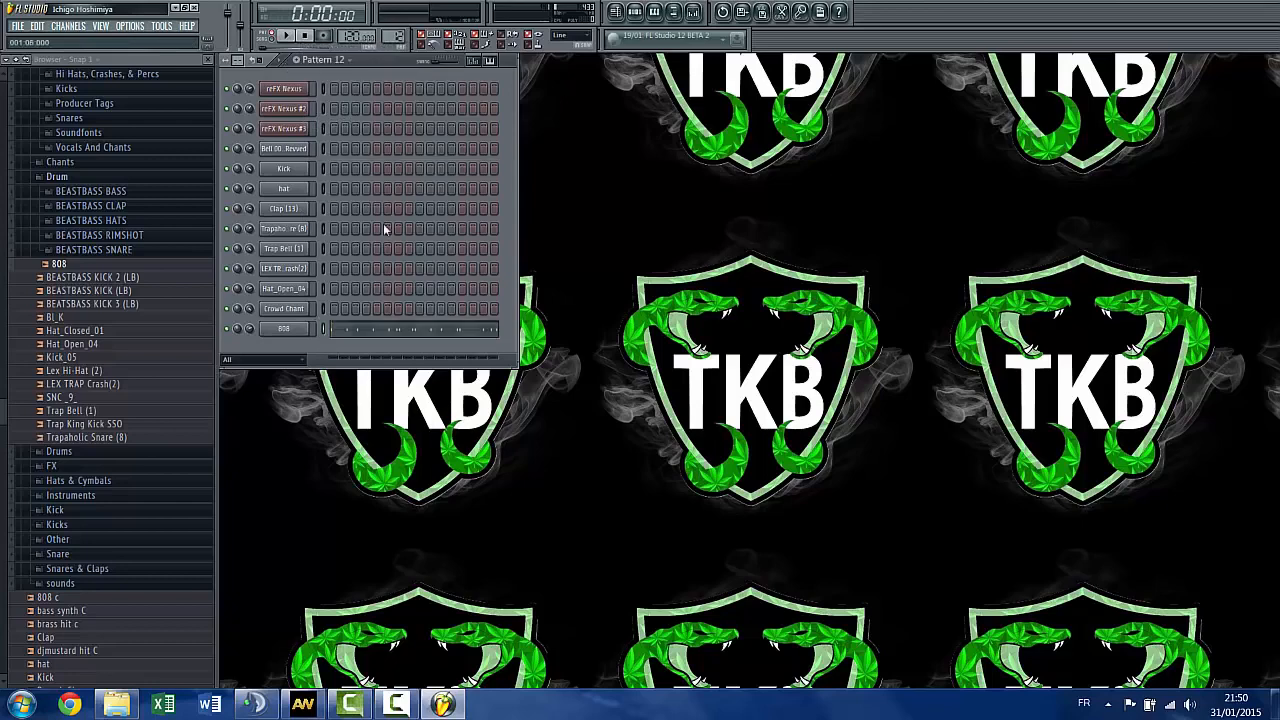
{"action": "left_click", "coordinate": [357, 331]}
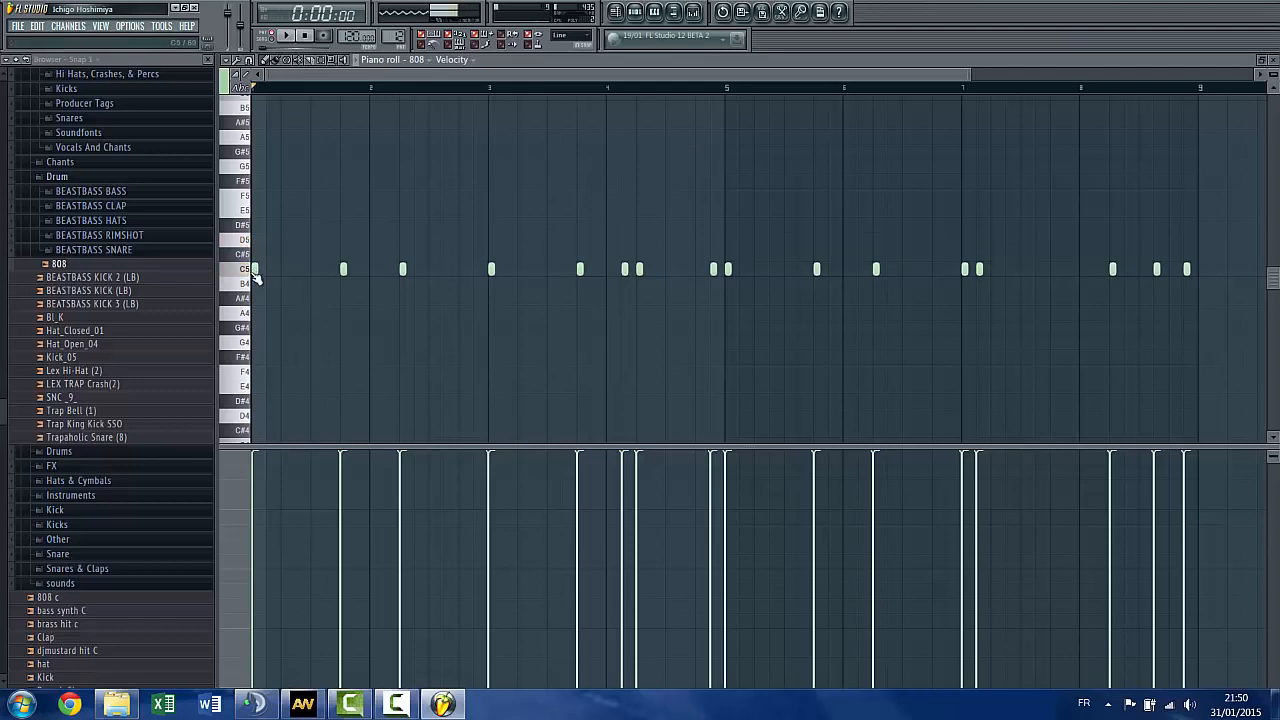
Lengthen the C5 808 notes in bars 1 to 4 so each one runs up to the start of the following note
{"action": "scroll", "coordinate": [284, 272], "scroll_direction": "up", "scroll_amount": 4}
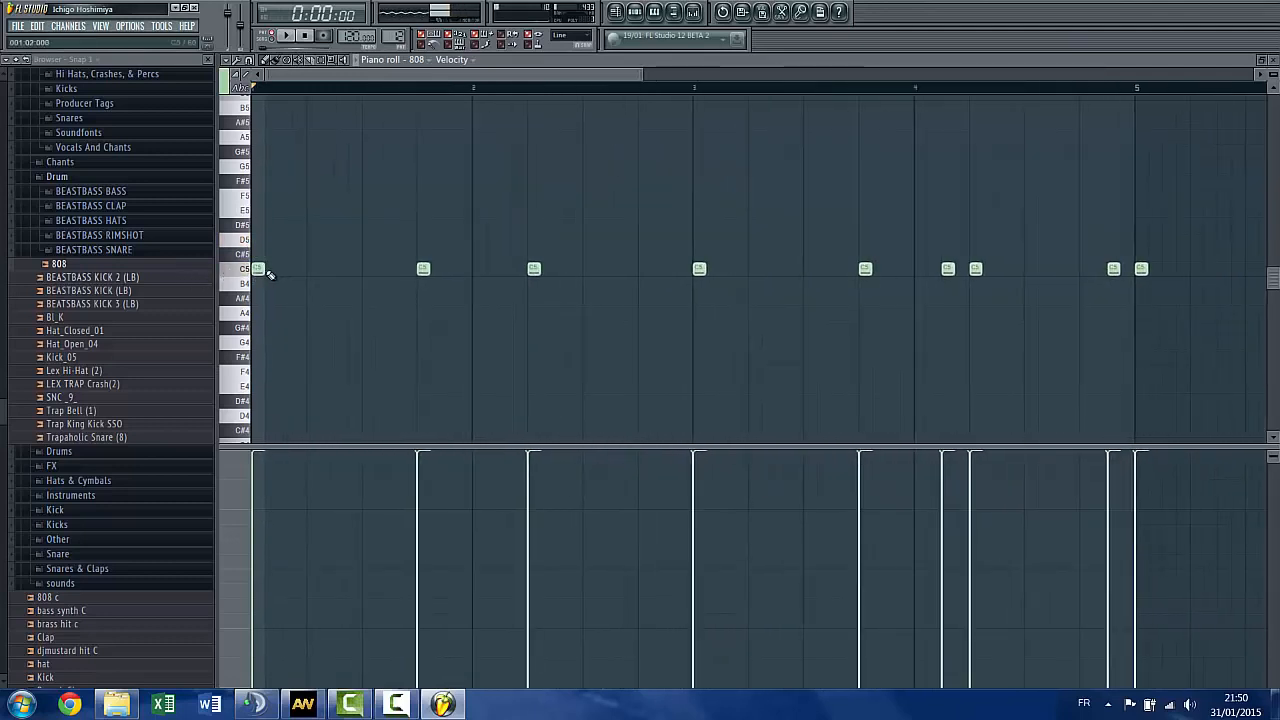
{"action": "left_click_drag", "start_coordinate": [268, 274], "coordinate": [941, 268]}
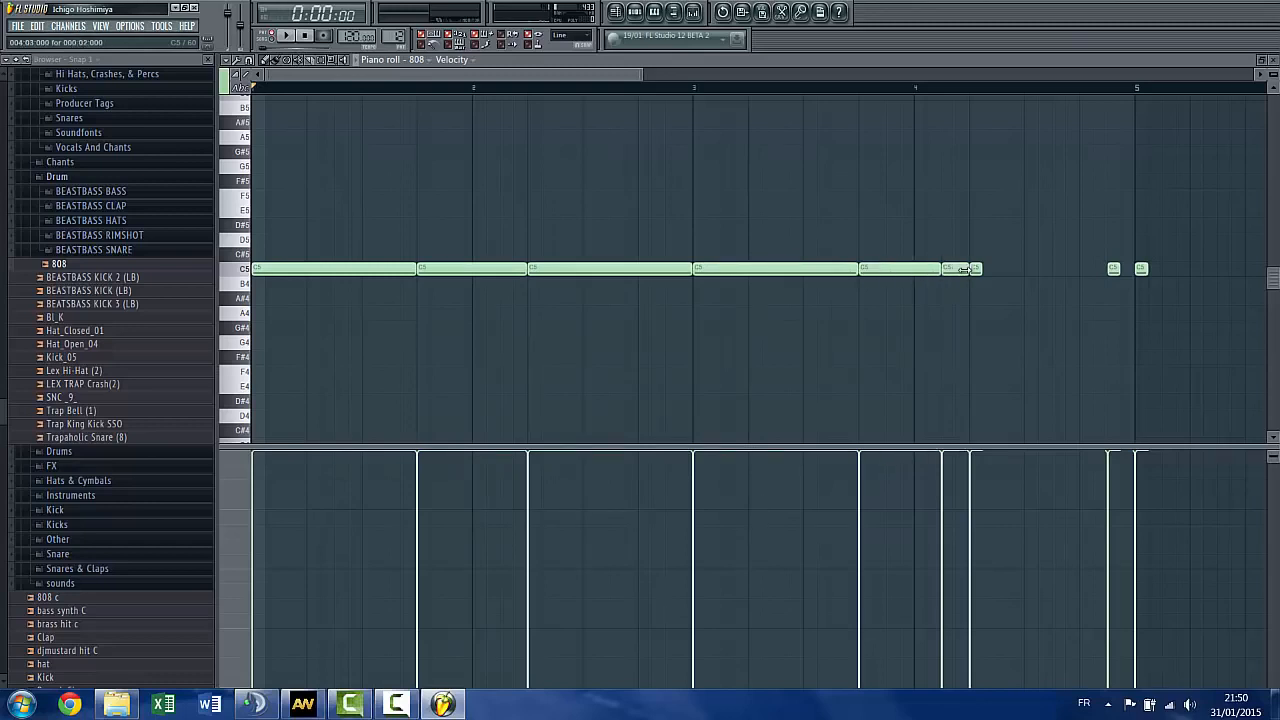
{"action": "left_click_drag", "start_coordinate": [981, 269], "coordinate": [1096, 270]}
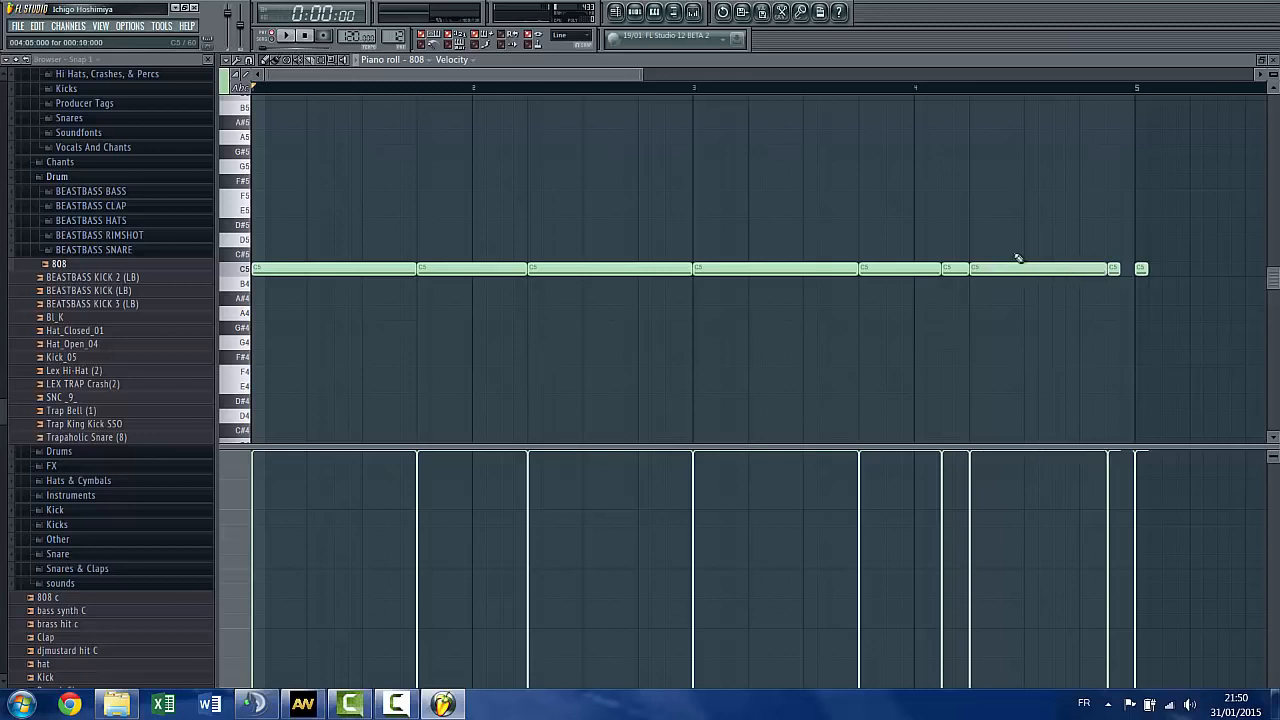
Raise the last 808 note of bar 4 to F5 and extend it to the start of bar 5, closing the piano roll
{"action": "scroll", "coordinate": [1018, 258], "scroll_direction": "down", "scroll_amount": 5, "text": "ctrl"}
{"action": "scroll", "coordinate": [655, 310], "scroll_direction": "up", "scroll_amount": 3}
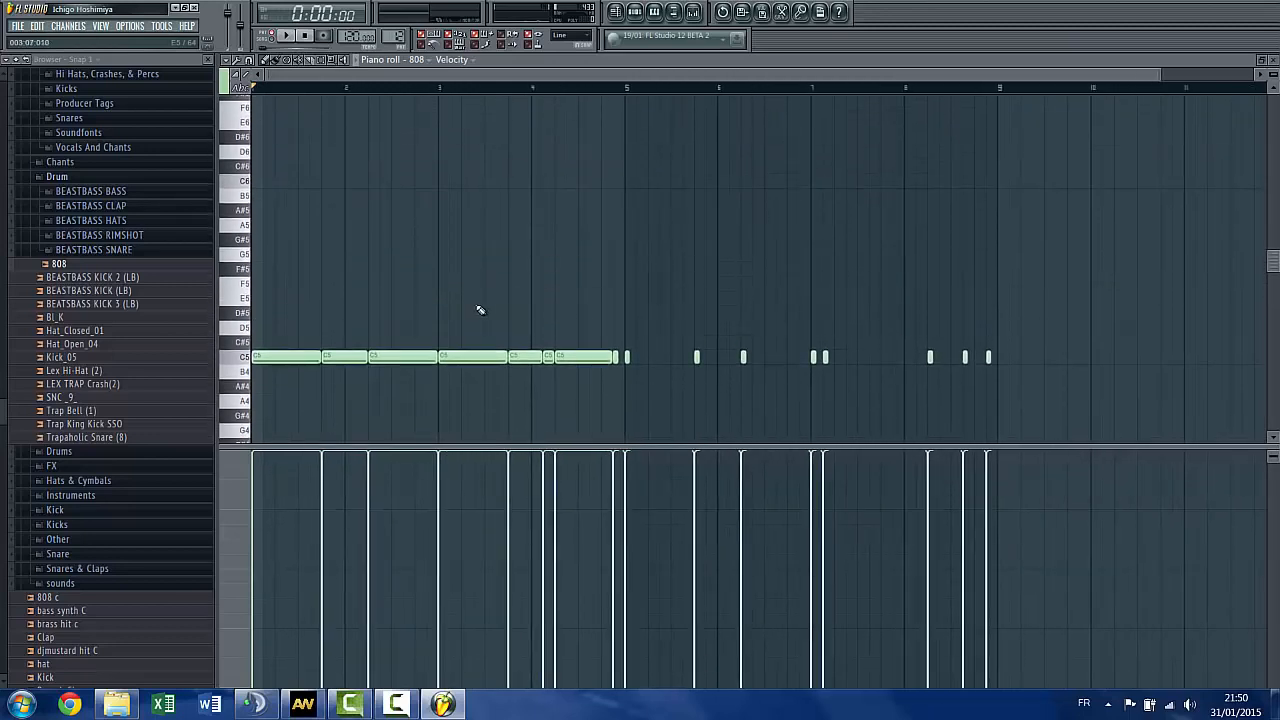
{"action": "left_click_drag", "start_coordinate": [616, 358], "coordinate": [619, 283]}
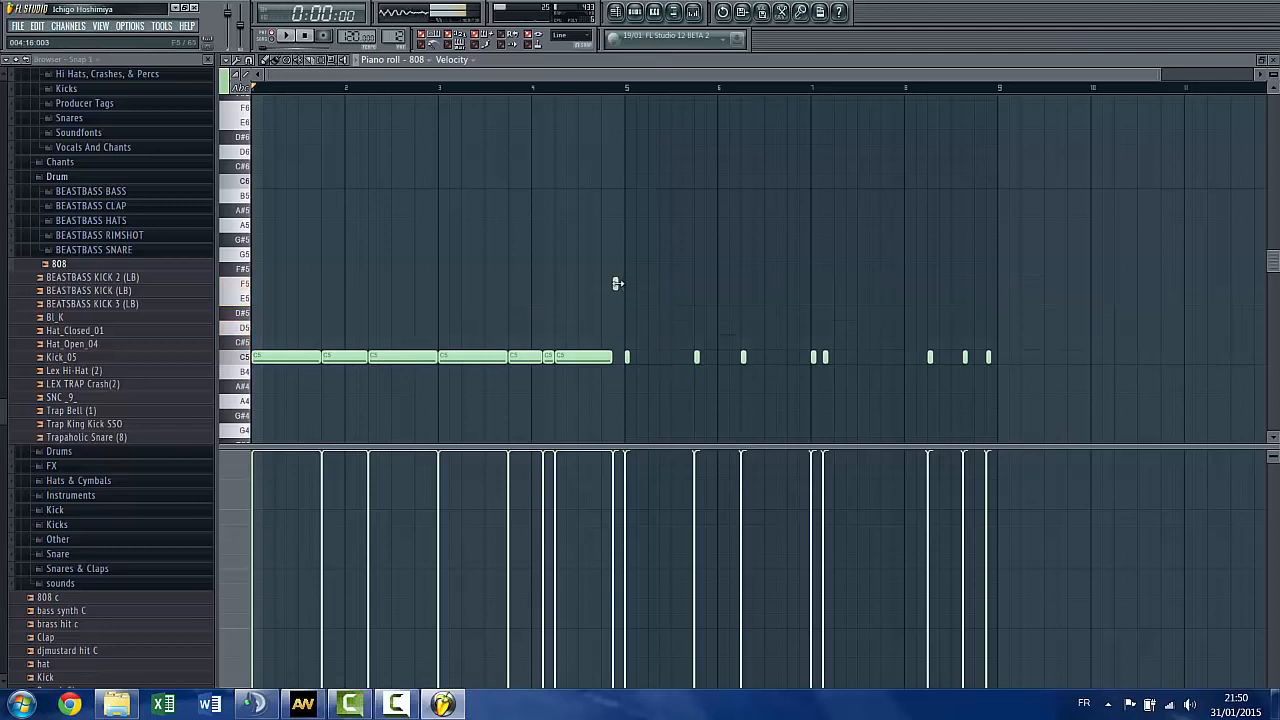
{"action": "scroll", "coordinate": [620, 285], "scroll_direction": "up", "scroll_amount": 2, "text": "ctrl"}
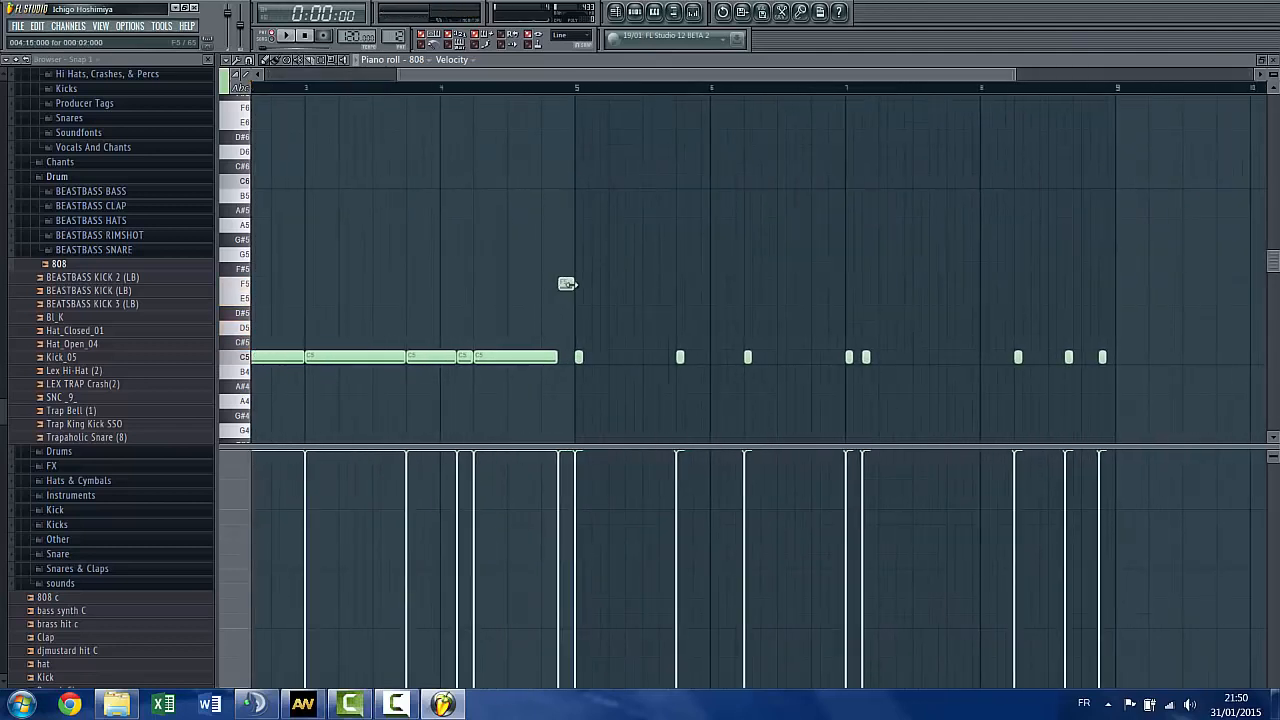
{"action": "scroll", "coordinate": [526, 380], "scroll_direction": "up", "scroll_amount": 1, "text": "ctrl"}
{"action": "left_click", "coordinate": [1272, 61]}
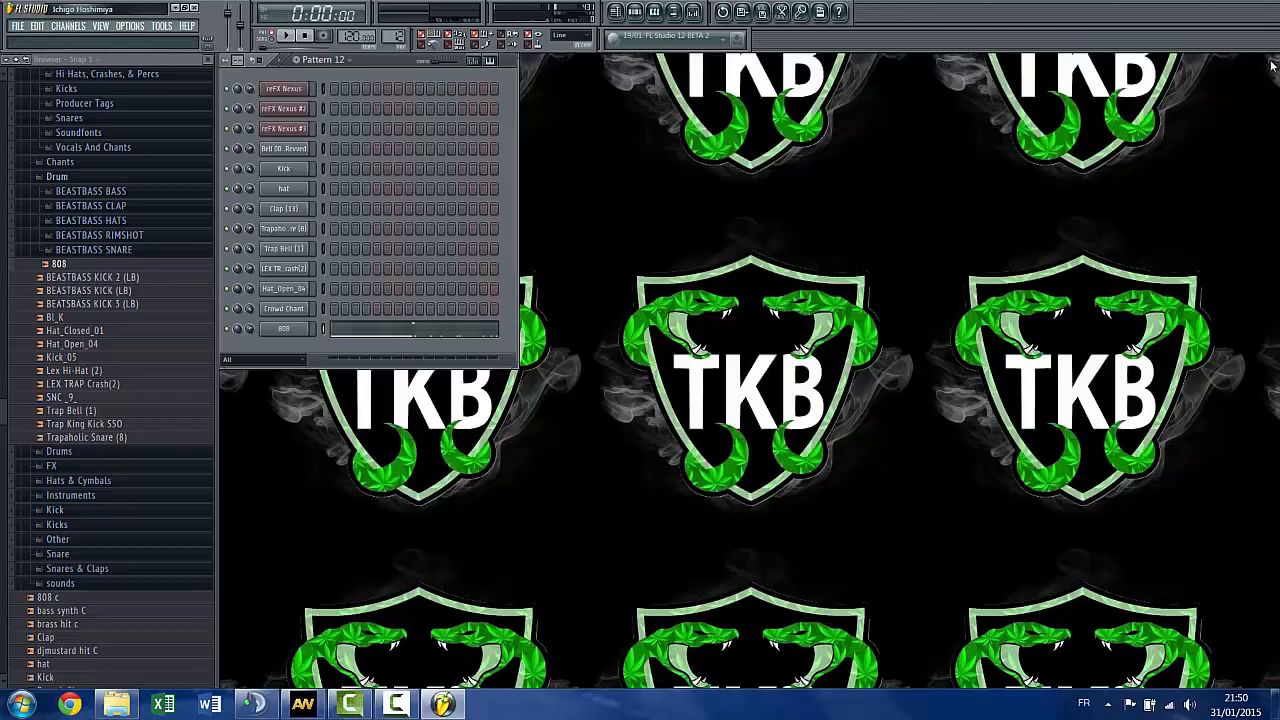
Check the 808 channel's sample settings, and audition the sample at C5 in its piano roll
{"action": "left_click", "coordinate": [284, 328]}
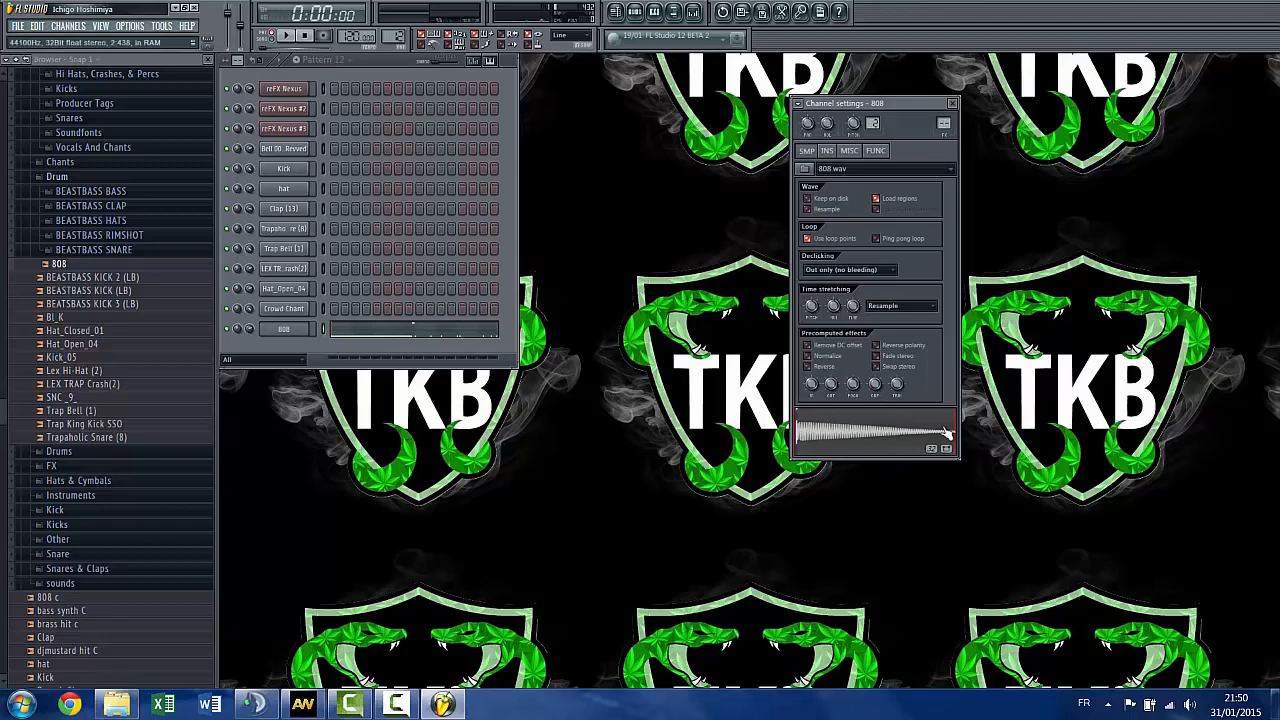
{"action": "left_click", "coordinate": [953, 104]}
{"action": "left_click", "coordinate": [364, 337]}
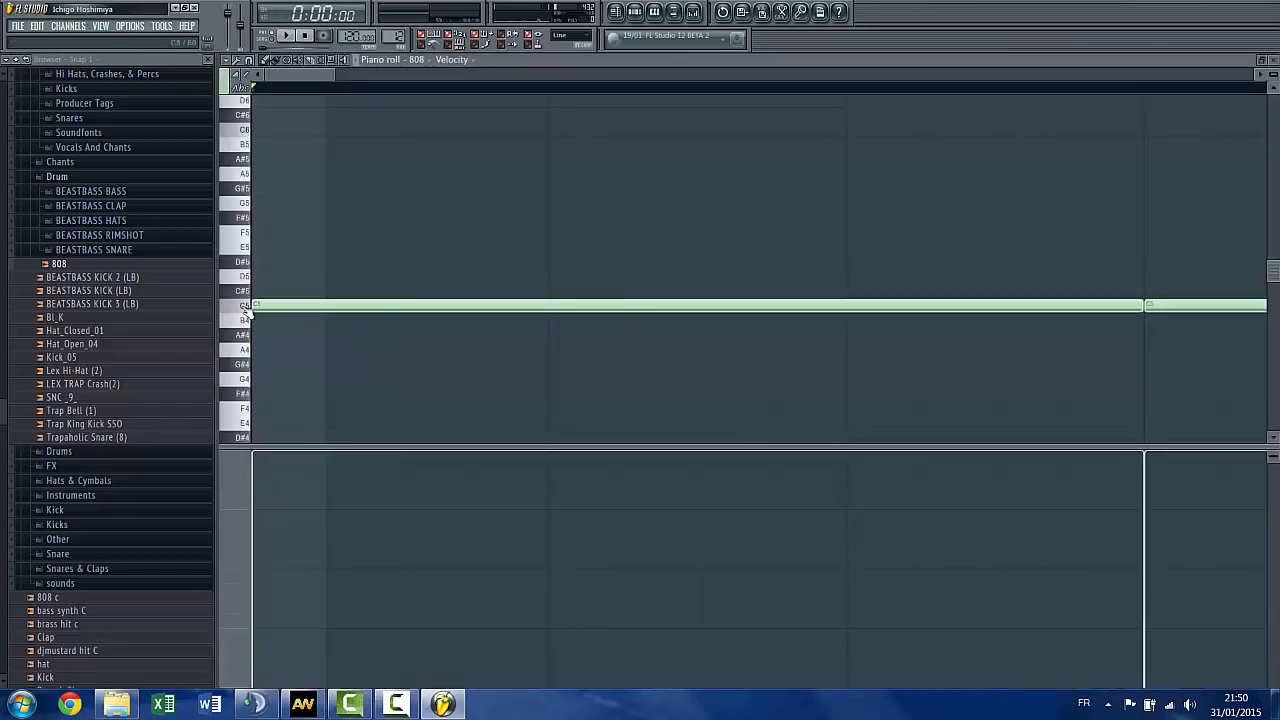
{"action": "left_click", "coordinate": [246, 307]}
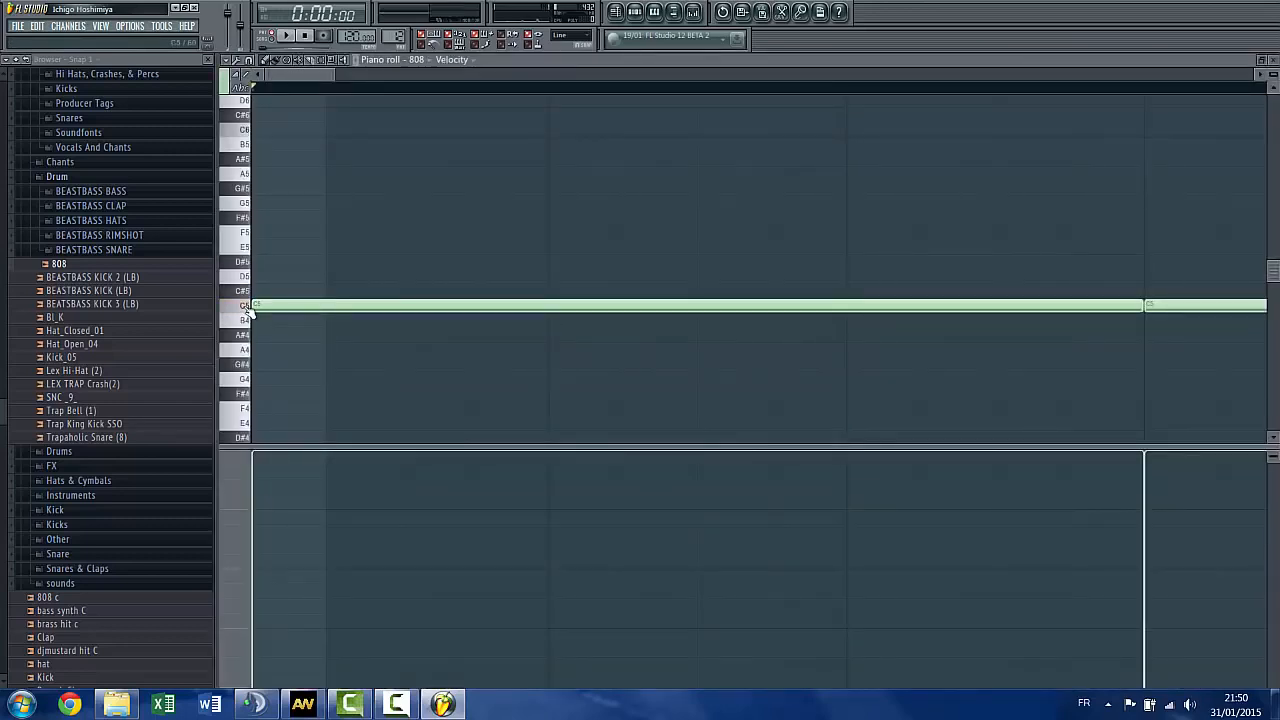
{"action": "left_click", "coordinate": [247, 308]}
{"action": "left_click", "coordinate": [246, 306]}
{"action": "scroll", "coordinate": [431, 223], "scroll_direction": "down", "scroll_amount": 3}
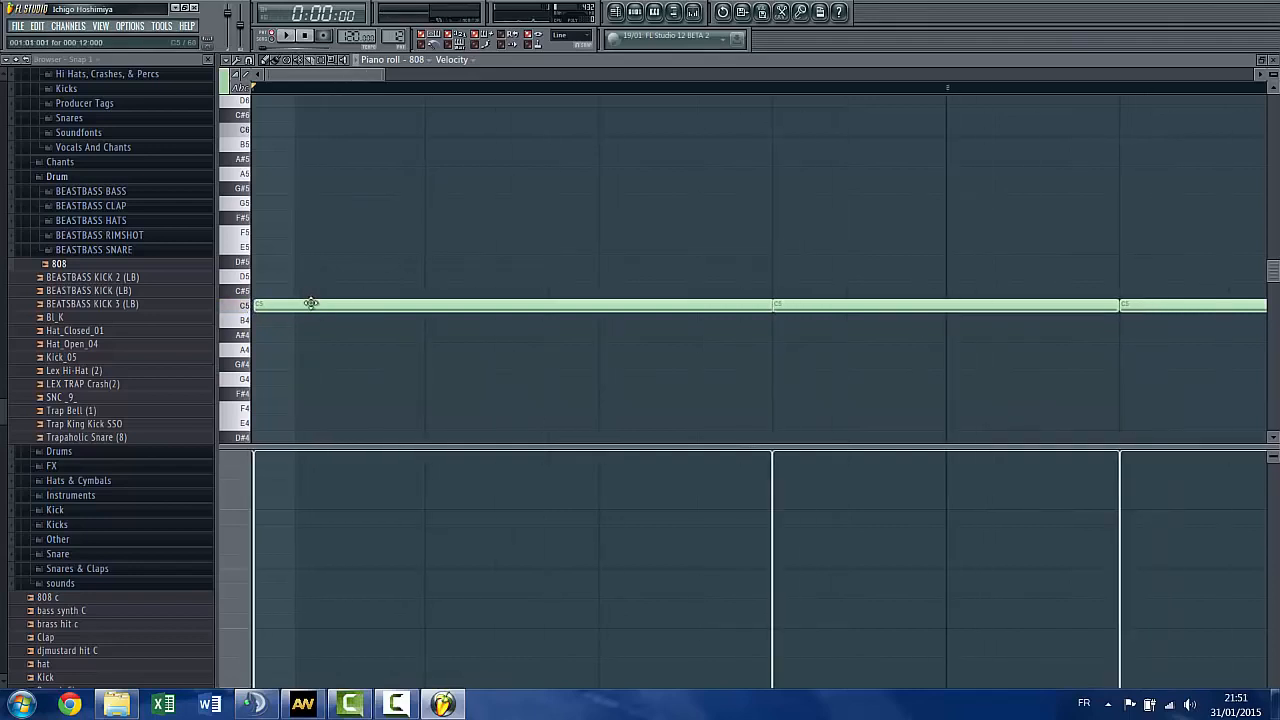
{"action": "scroll", "coordinate": [354, 257], "scroll_direction": "down", "scroll_amount": 4}
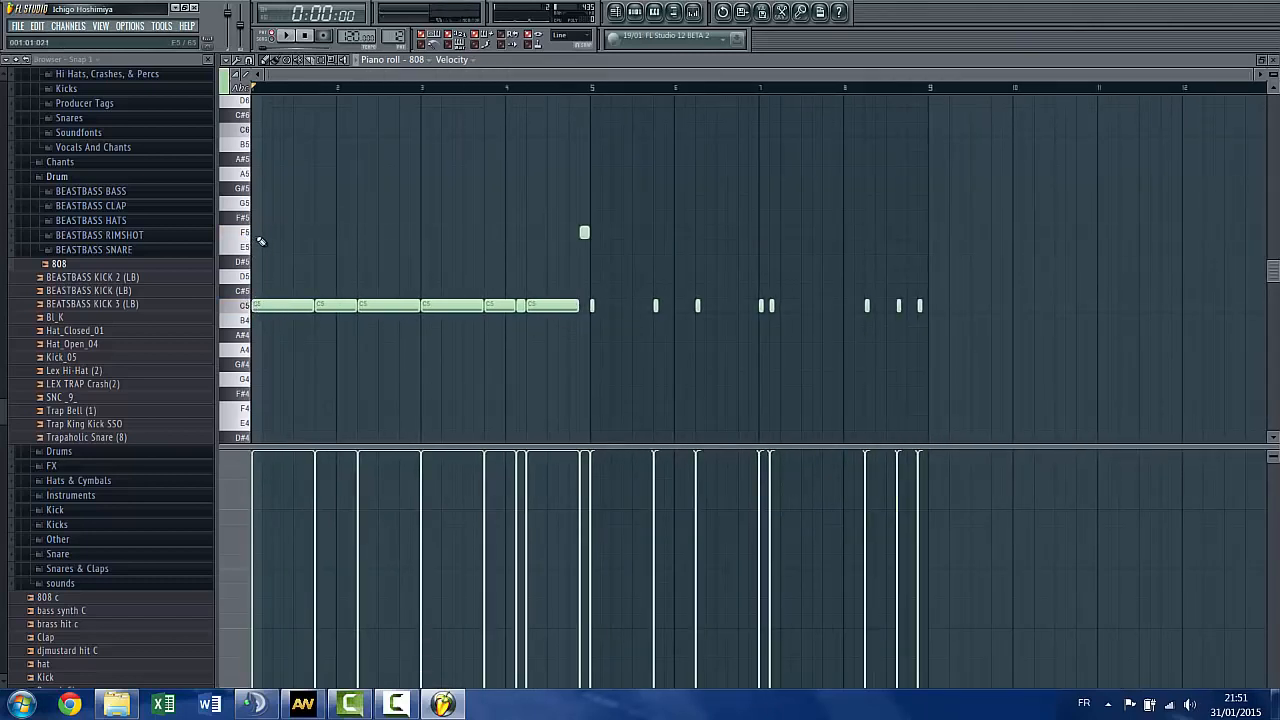
Lengthen the C5 808 notes from bar 5 into bar 8 so each one reaches the following note
{"action": "scroll", "coordinate": [610, 330], "scroll_direction": "up", "scroll_amount": 4}
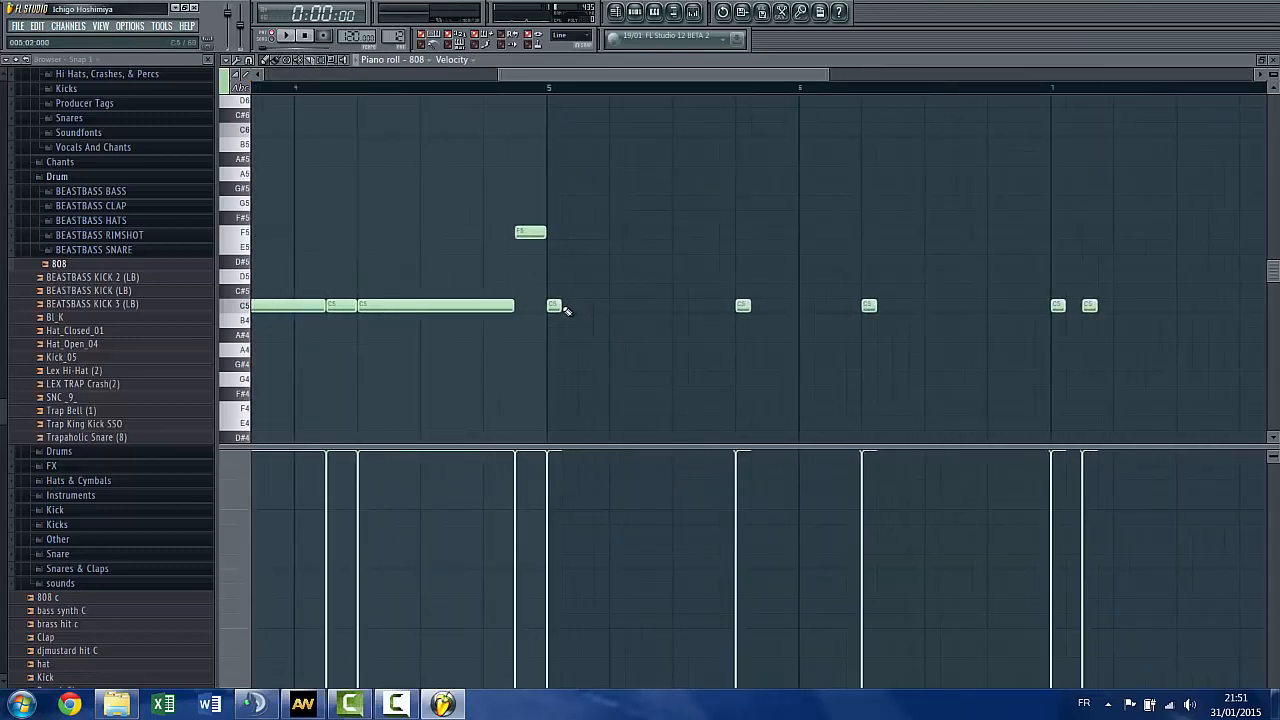
{"action": "left_click_drag", "start_coordinate": [558, 306], "coordinate": [734, 310]}
{"action": "left_click_drag", "start_coordinate": [748, 303], "coordinate": [1040, 311]}
{"action": "scroll", "coordinate": [834, 274], "scroll_direction": "down", "scroll_amount": 3}
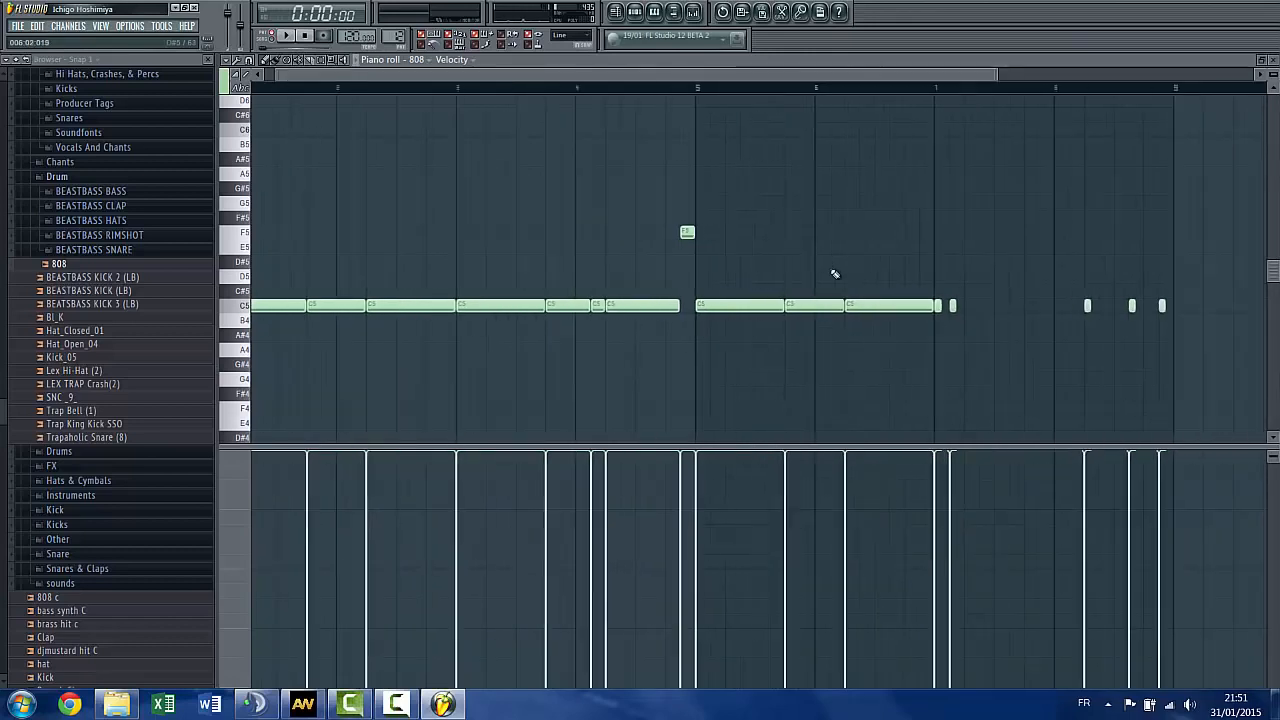
{"action": "scroll", "coordinate": [1240, 350], "scroll_direction": "up", "scroll_amount": 4}
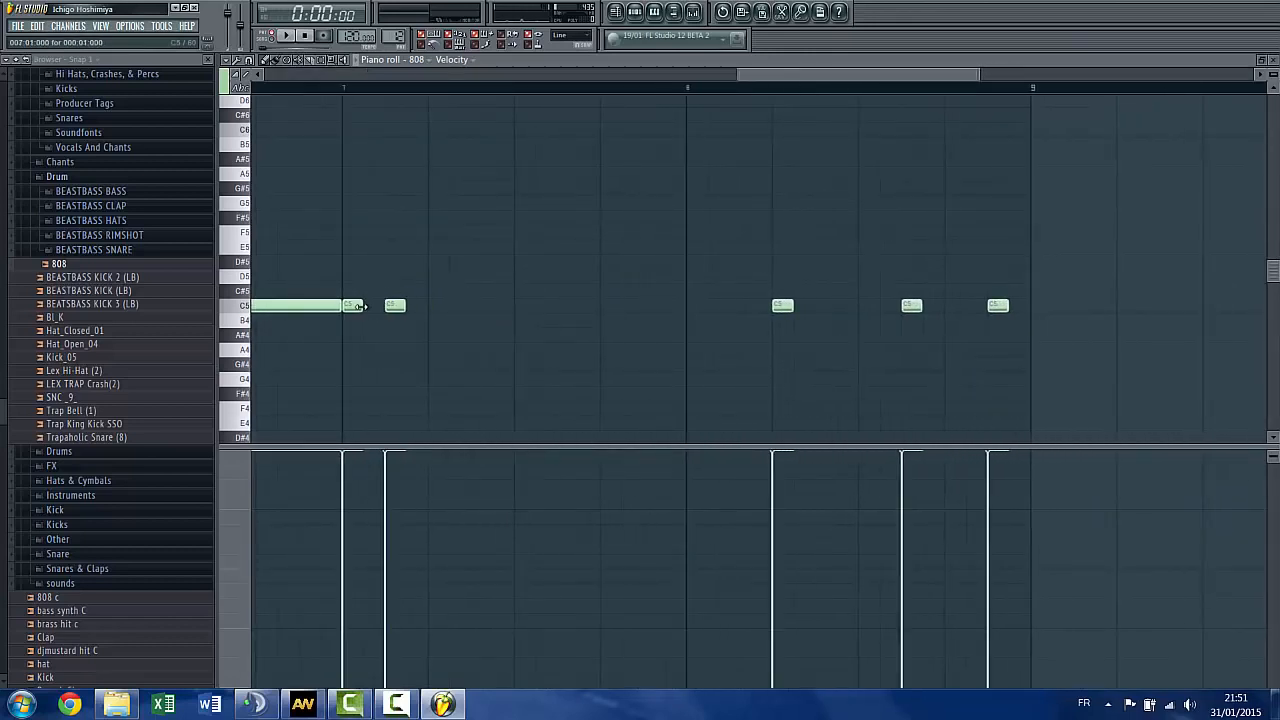
{"action": "left_click_drag", "start_coordinate": [358, 306], "coordinate": [762, 310]}
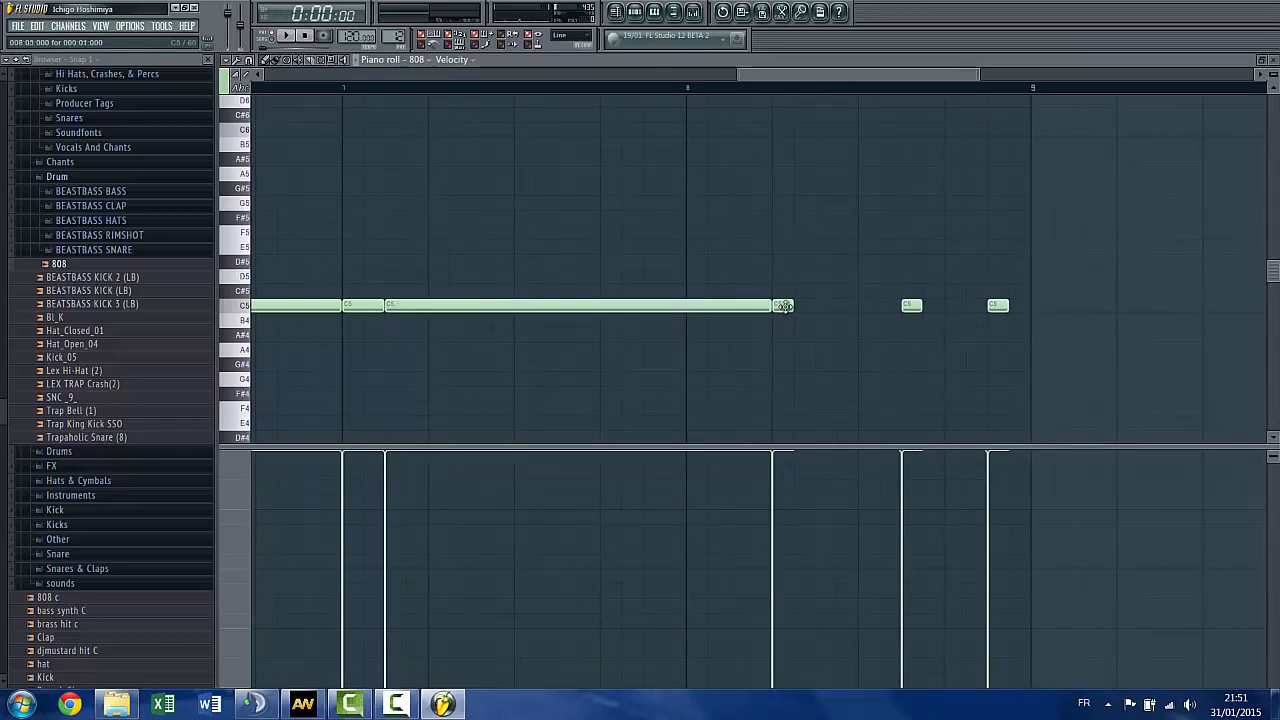
Lengthen the last three 808 notes of bar 8 to fill the bar, pitched F5, C5 and F5, and close the piano roll
{"action": "left_click_drag", "start_coordinate": [797, 306], "coordinate": [845, 231]}
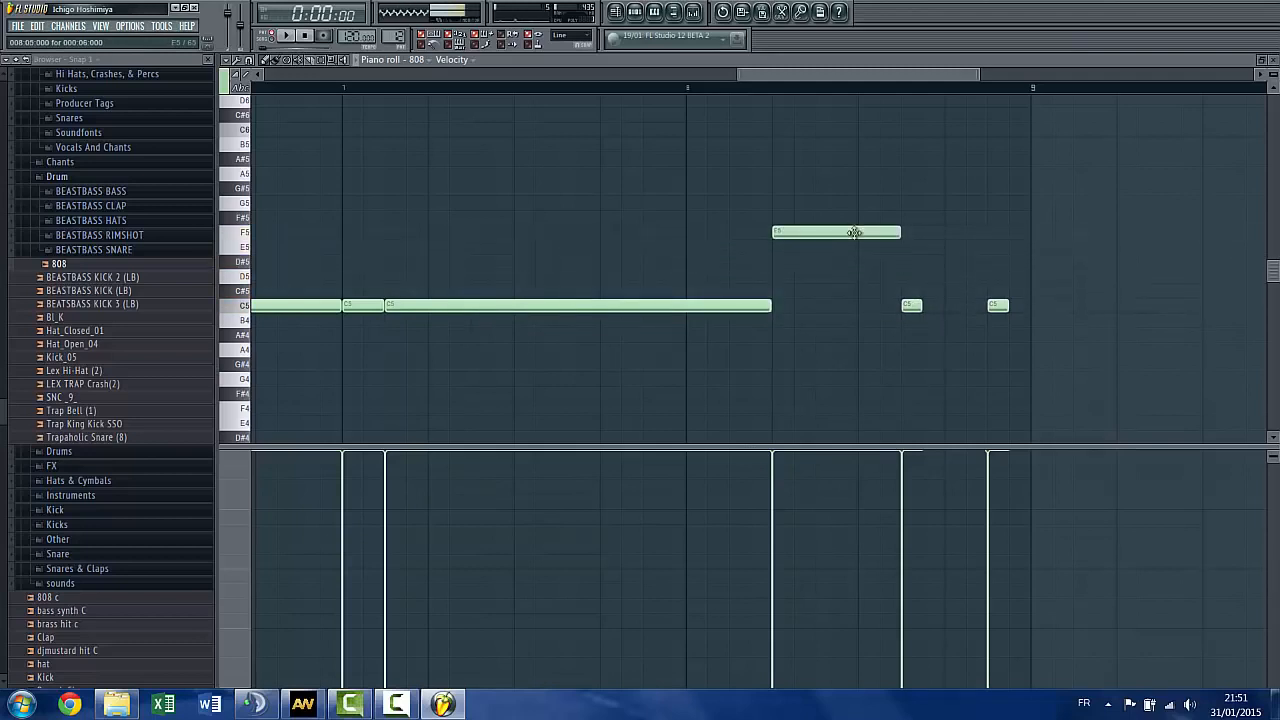
{"action": "left_click_drag", "start_coordinate": [912, 305], "coordinate": [987, 232]}
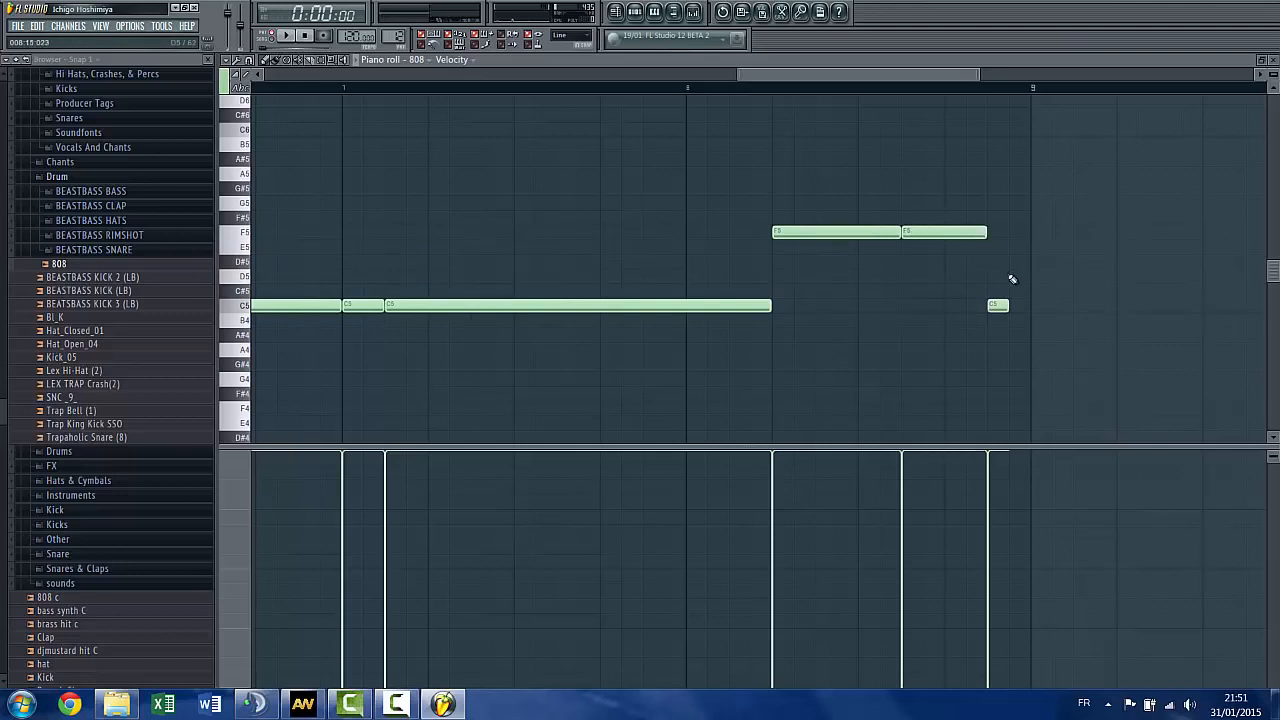
{"action": "left_click_drag", "start_coordinate": [1002, 306], "coordinate": [1028, 307]}
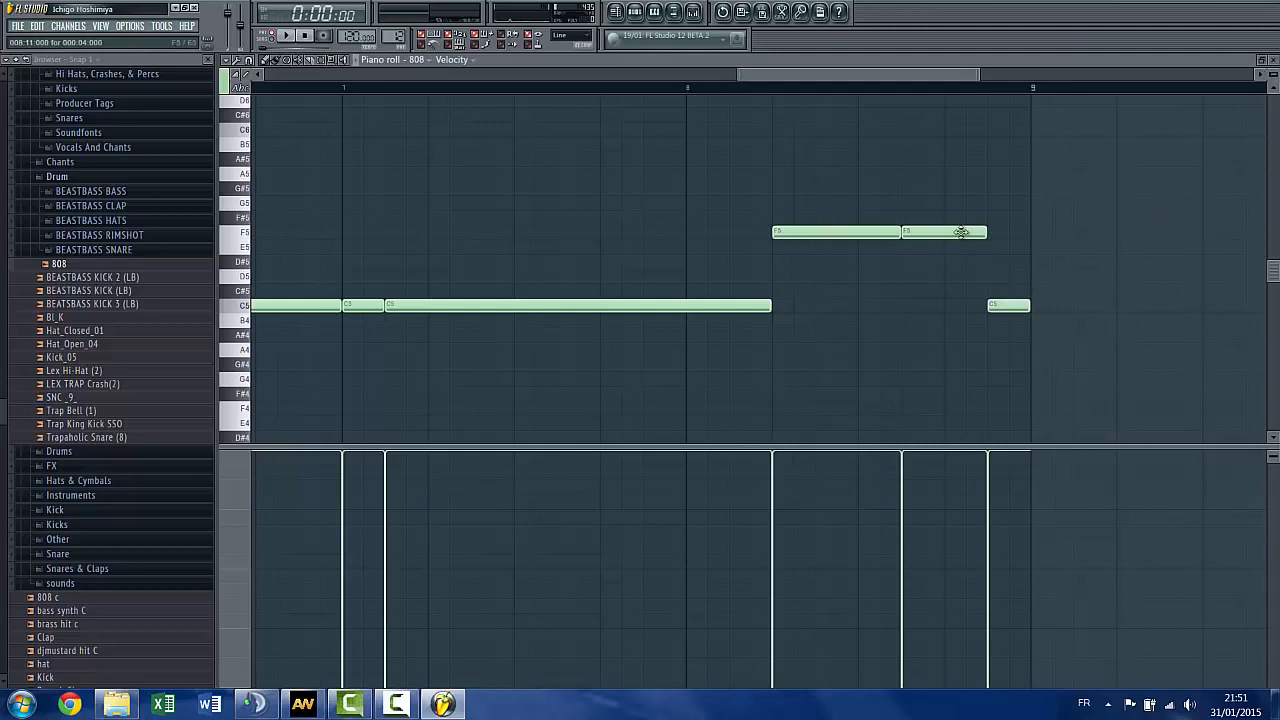
{"action": "left_click_drag", "start_coordinate": [963, 232], "coordinate": [1008, 232]}
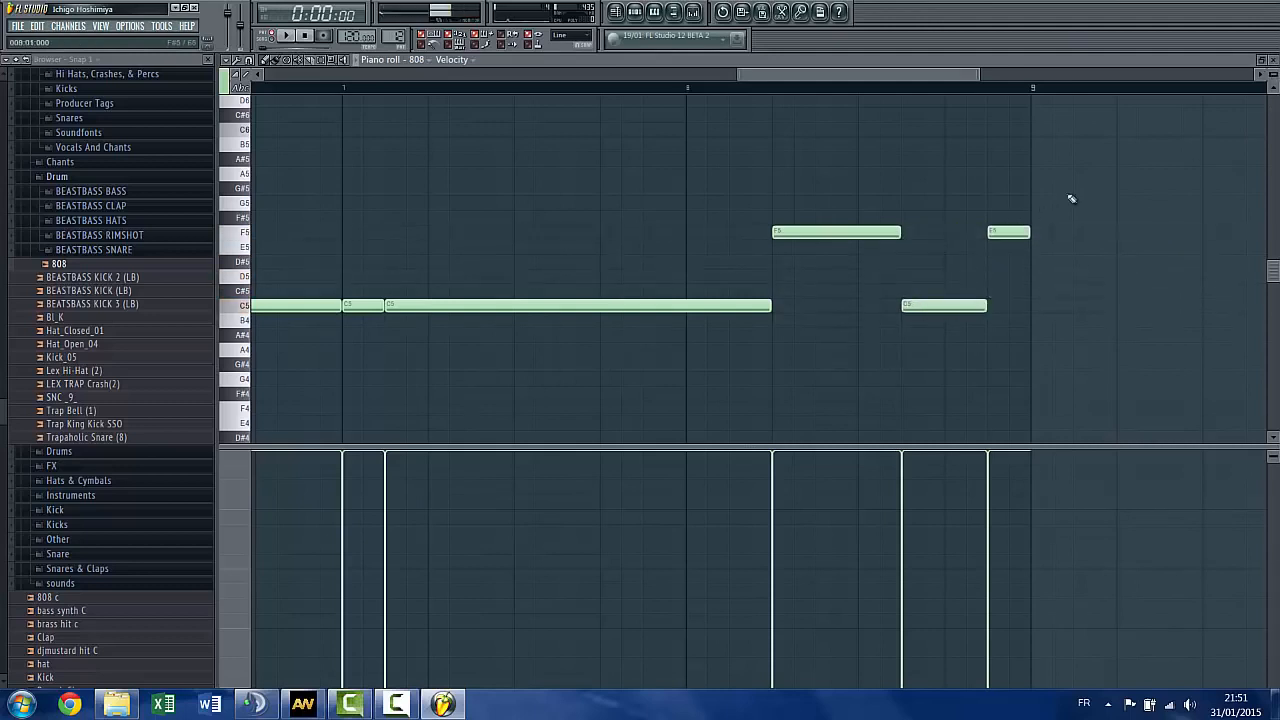
{"action": "left_click", "coordinate": [1273, 59]}
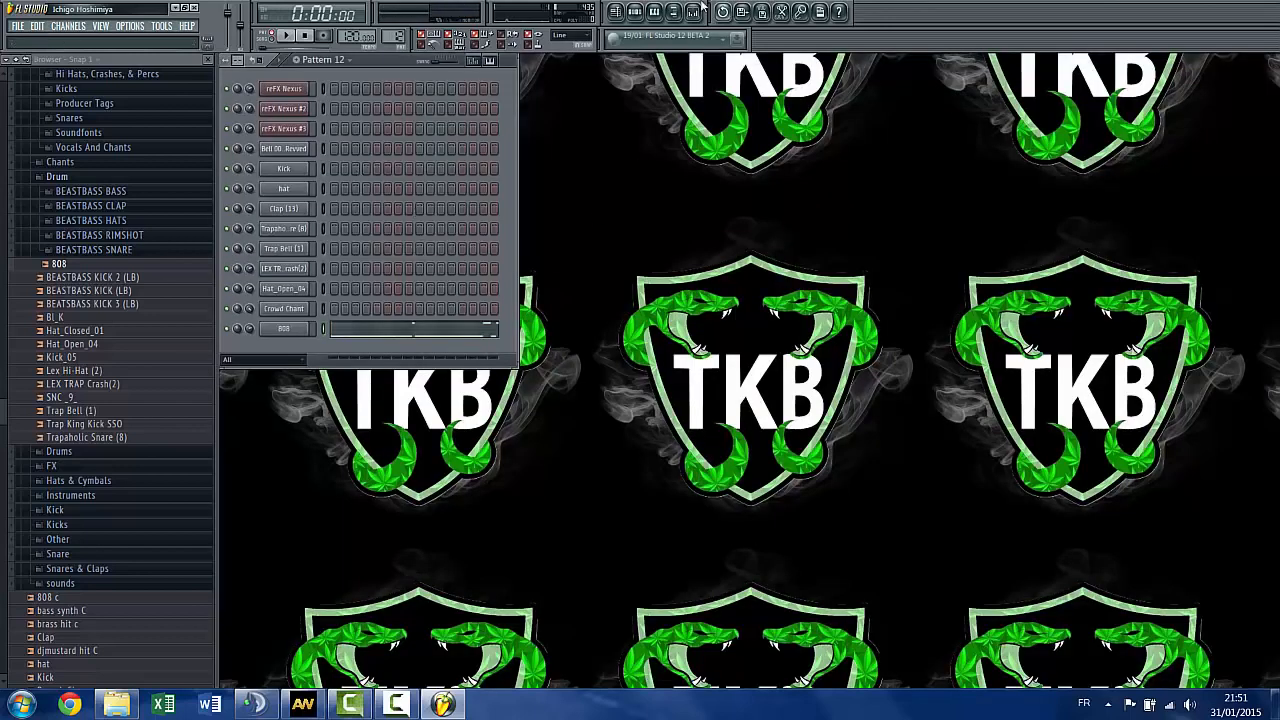
Place Pattern 12 on Track 12 at bar 25 in the playlist and duplicate the bar 25 clips from Track 2 downward to bar 33
{"action": "left_click", "coordinate": [615, 11]}
{"action": "left_click", "coordinate": [806, 526]}
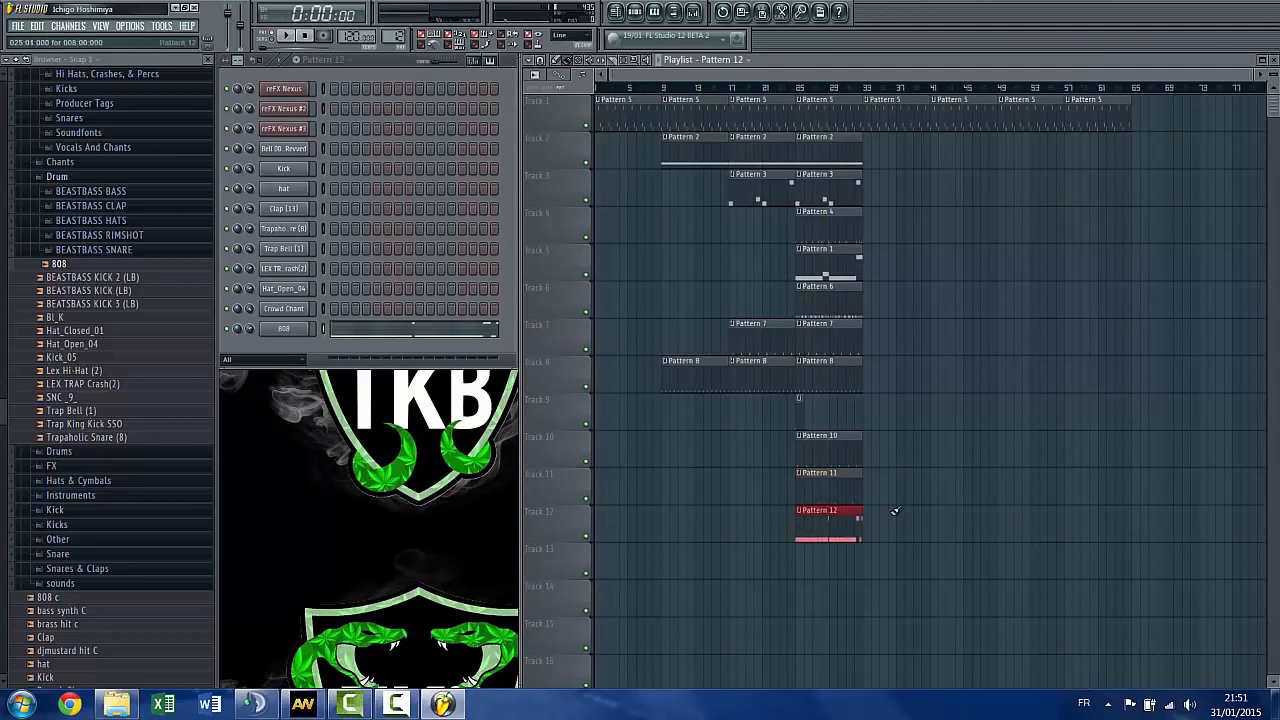
{"action": "left_click_drag", "start_coordinate": [907, 578], "coordinate": [817, 167]}
{"action": "key", "text": "ctrl+b"}
Duplicate the playlist clips between bars 25 and 41 on Tracks 2 to 12 to bar 41
{"action": "left_click_drag", "start_coordinate": [963, 614], "coordinate": [805, 163]}
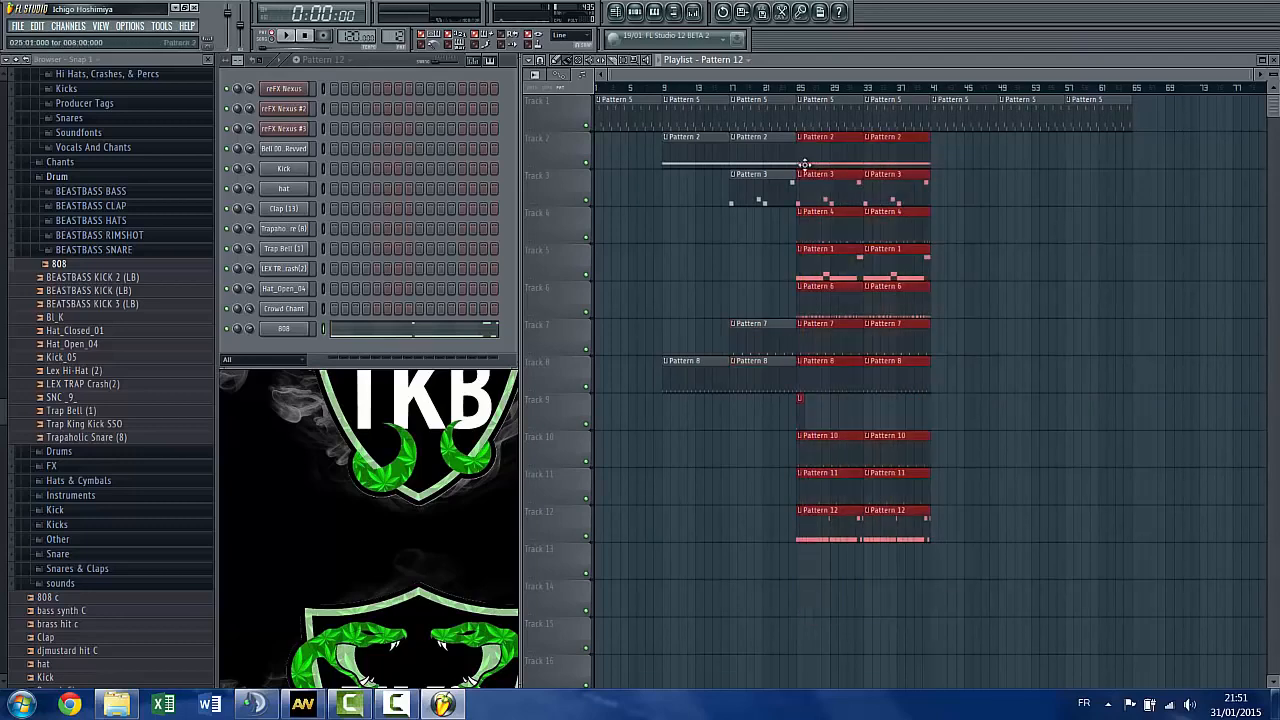
{"action": "key", "text": "ctrl+b"}
{"action": "left_click", "coordinate": [1128, 274]}
{"action": "right_click", "coordinate": [1146, 278]}
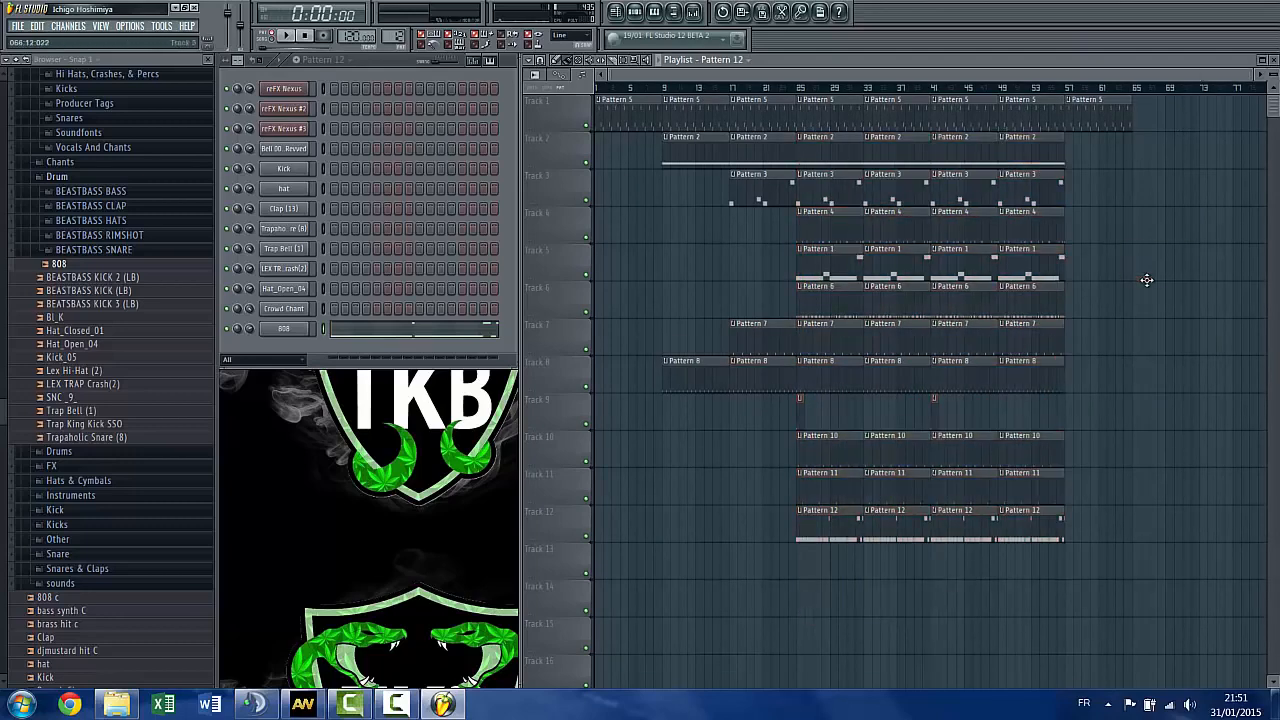
Delete the Pattern 3 and Pattern 1 clips at bars 41 and 49, and the Pattern 6 clip at bar 41
{"action": "right_click", "coordinate": [1040, 272]}
{"action": "right_click", "coordinate": [1027, 185]}
{"action": "right_click", "coordinate": [965, 190]}
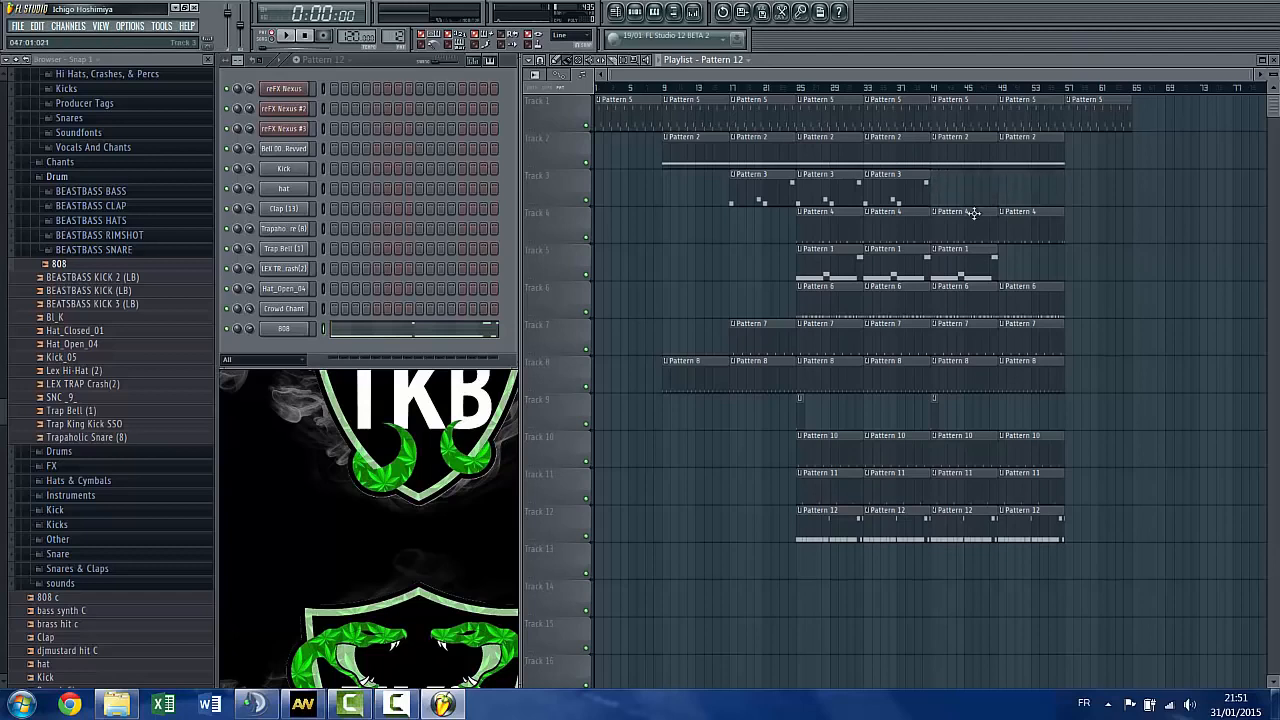
{"action": "right_click", "coordinate": [971, 260]}
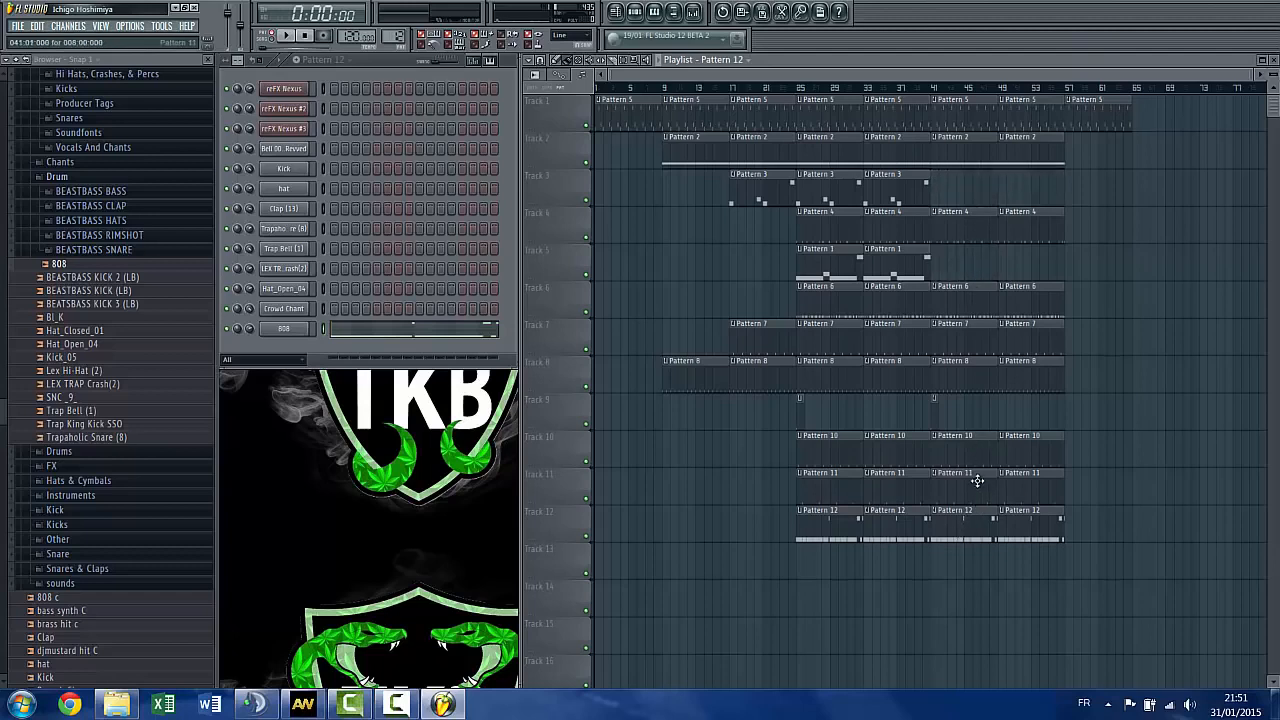
{"action": "right_click", "coordinate": [966, 302]}
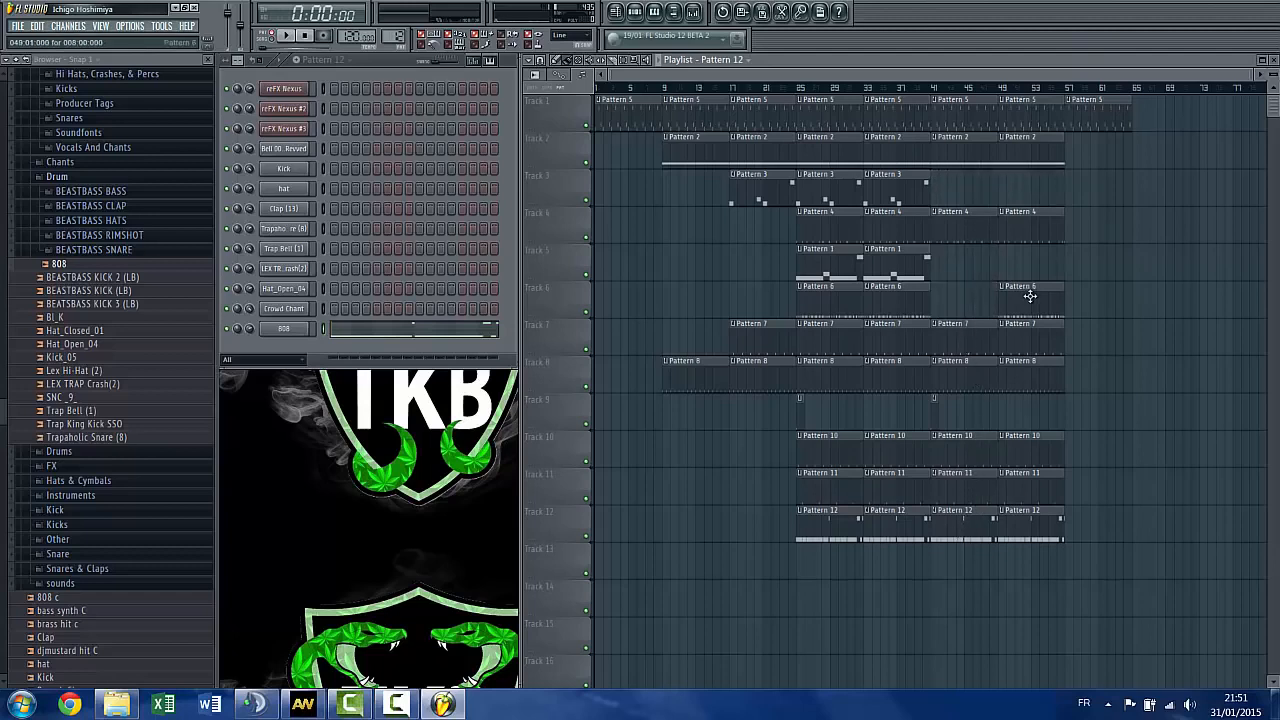
Duplicate the bar 41 to 57 clips below Track 1 to bar 57 and add a Pattern 6 clip on Track 6 at bar 57
{"action": "left_click_drag", "start_coordinate": [1097, 622], "coordinate": [951, 129]}
{"action": "key", "text": "ctrl+b"}
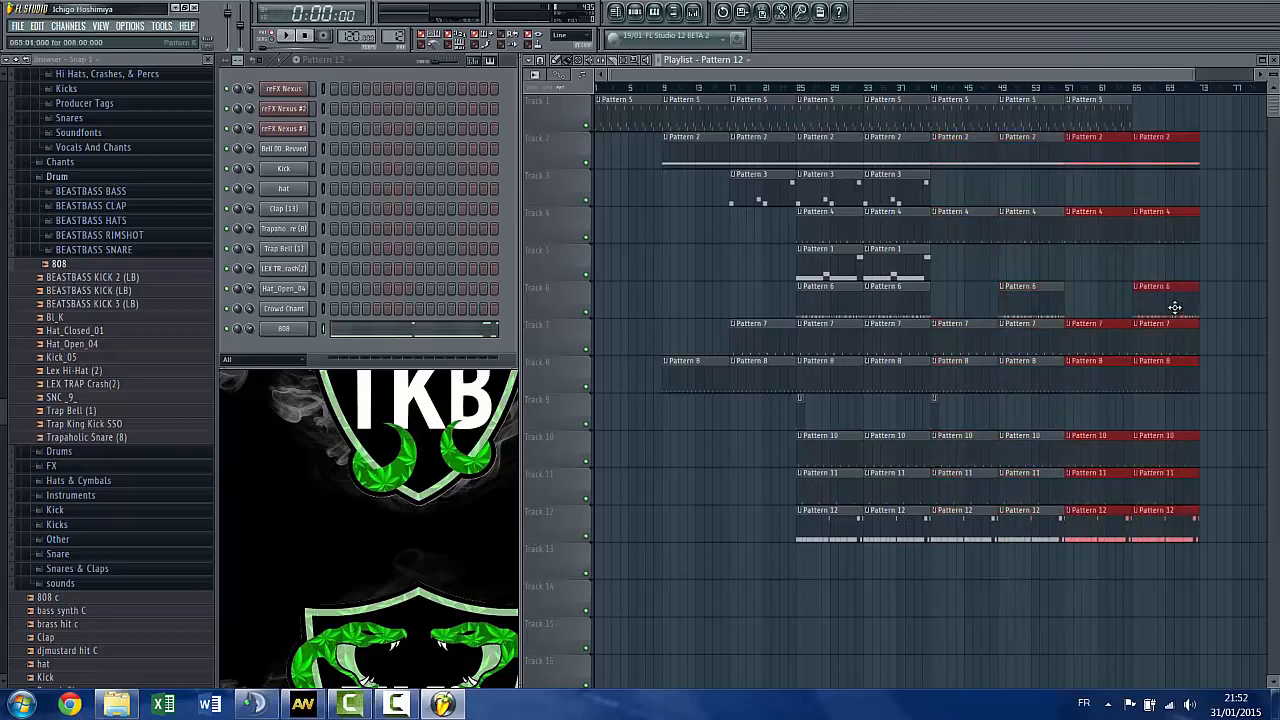
{"action": "left_click", "coordinate": [1073, 300]}
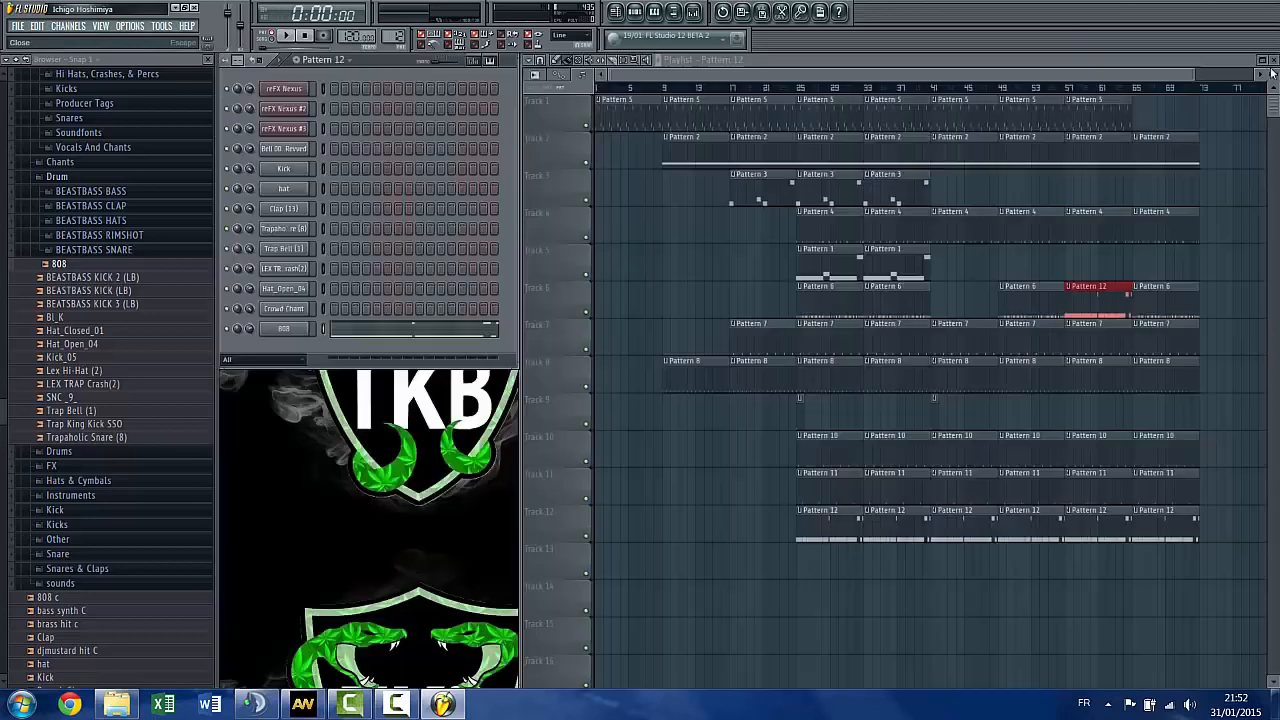
{"action": "right_click", "coordinate": [1101, 305]}
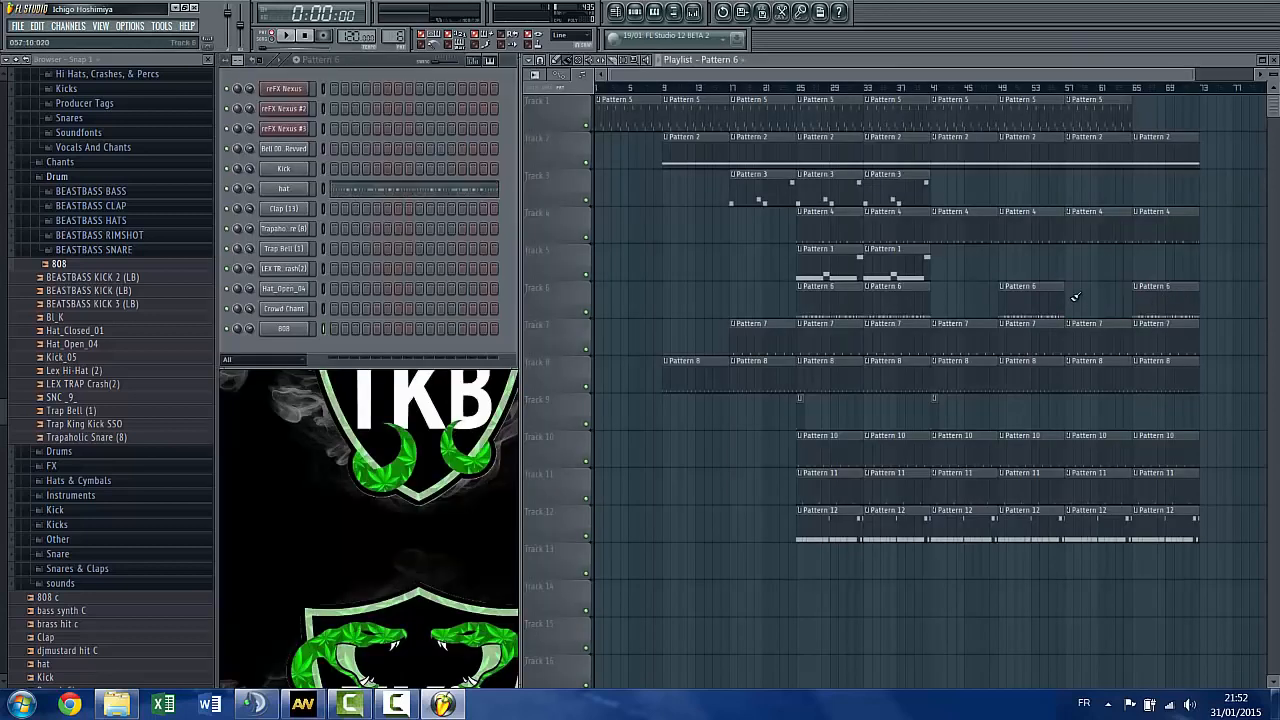
{"action": "left_click", "coordinate": [1073, 300]}
{"action": "left_click", "coordinate": [1217, 256]}
{"action": "right_click", "coordinate": [1236, 258]}
Add another Pattern 5 clip on Track 1 at bar 65
{"action": "left_click_drag", "start_coordinate": [1163, 113], "coordinate": [1240, 693]}
{"action": "scroll", "coordinate": [880, 335], "scroll_direction": "down", "scroll_amount": 5}
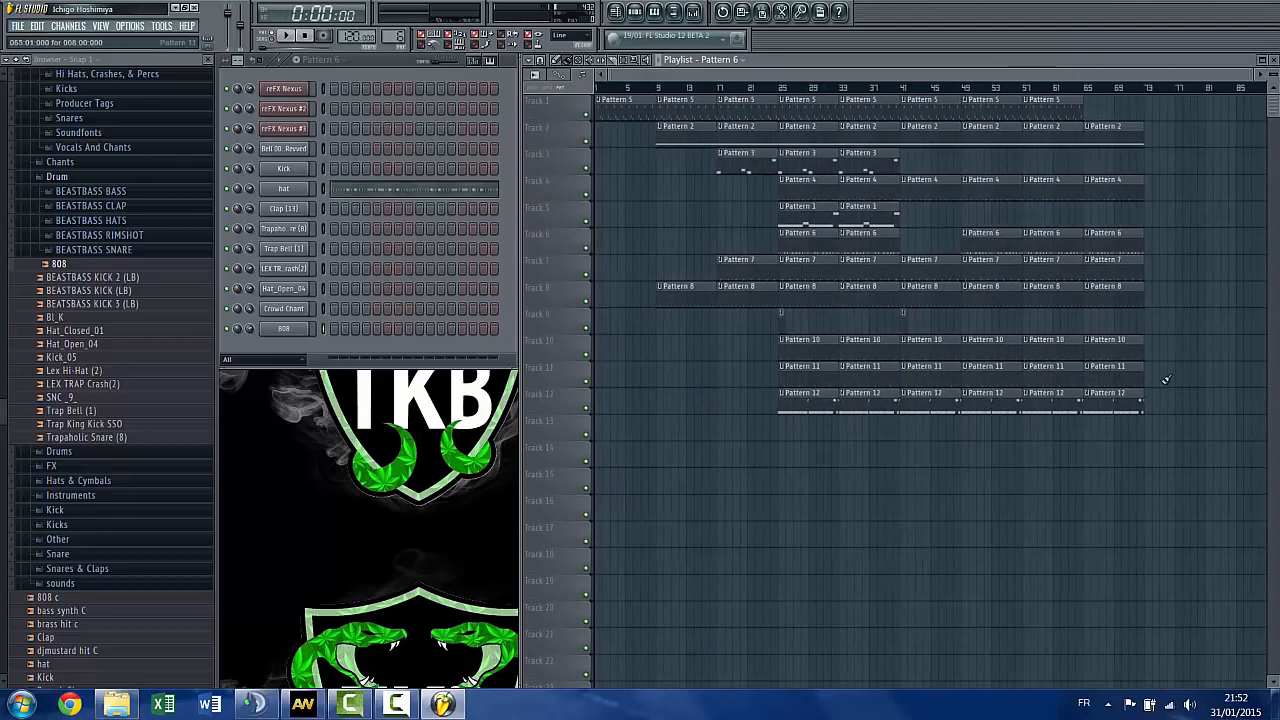
{"action": "left_click_drag", "start_coordinate": [1154, 103], "coordinate": [1134, 508]}
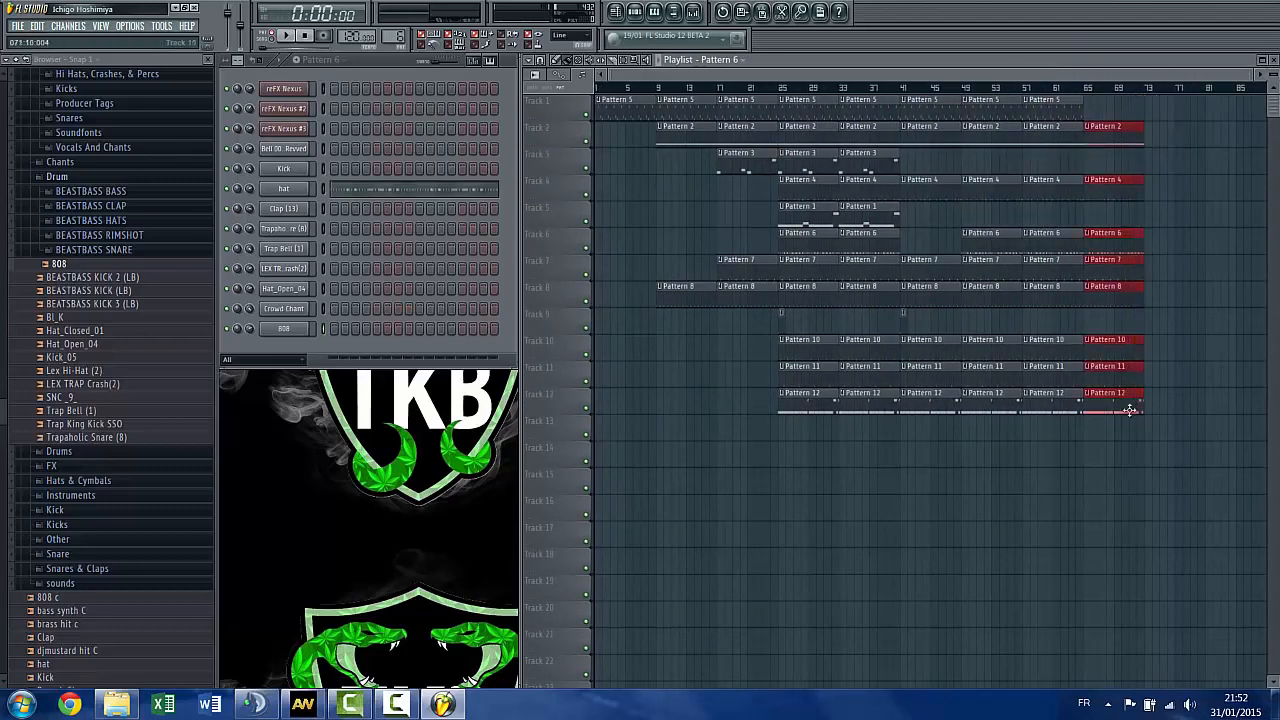
{"action": "left_click", "coordinate": [1102, 99]}
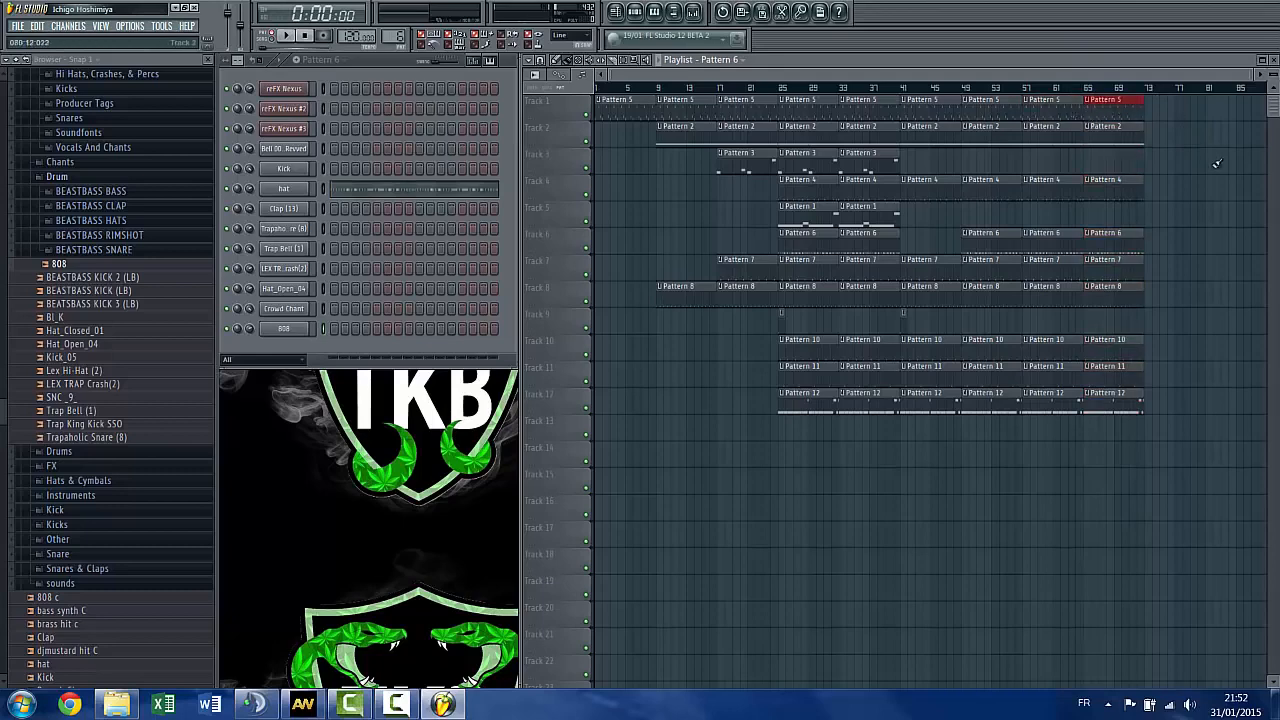
Duplicate all playlist clips on Tracks 1 to 12 between bars 25 and 73 to bar 73
{"action": "left_click_drag", "start_coordinate": [1216, 494], "coordinate": [776, 93]}
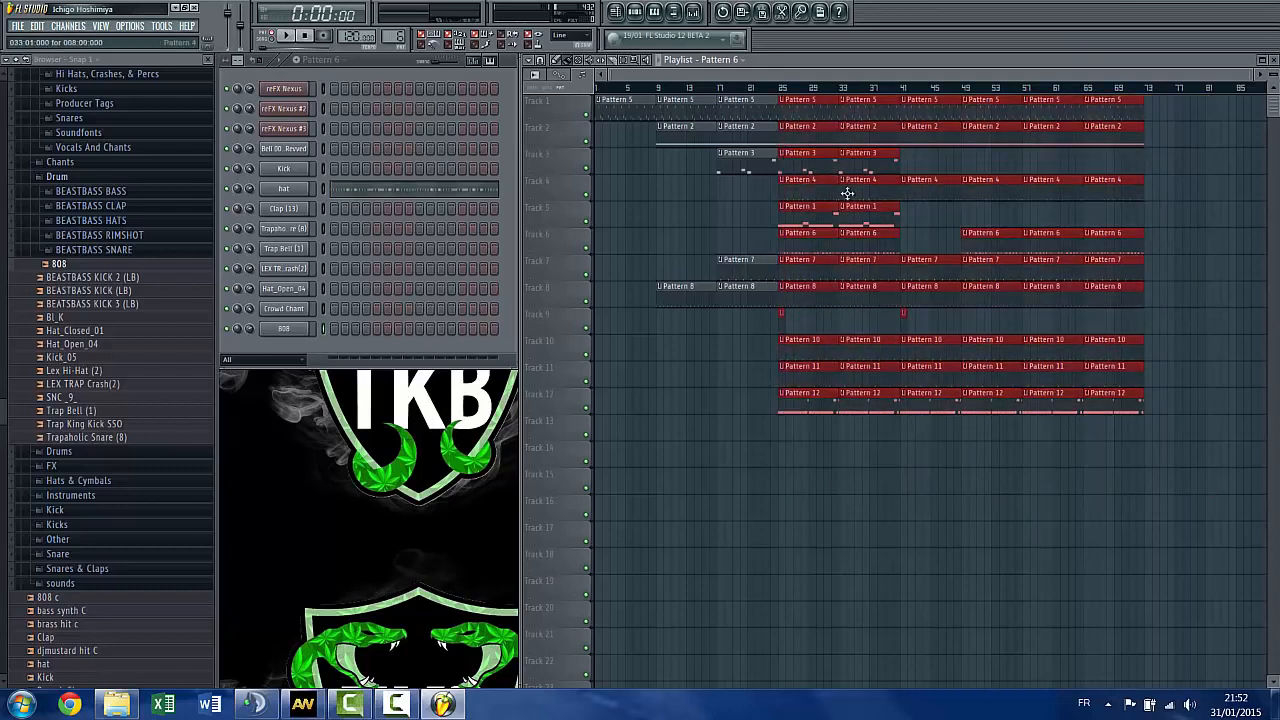
{"action": "key", "text": "ctrl+b"}
{"action": "scroll", "coordinate": [851, 199], "scroll_direction": "down", "scroll_amount": 3}
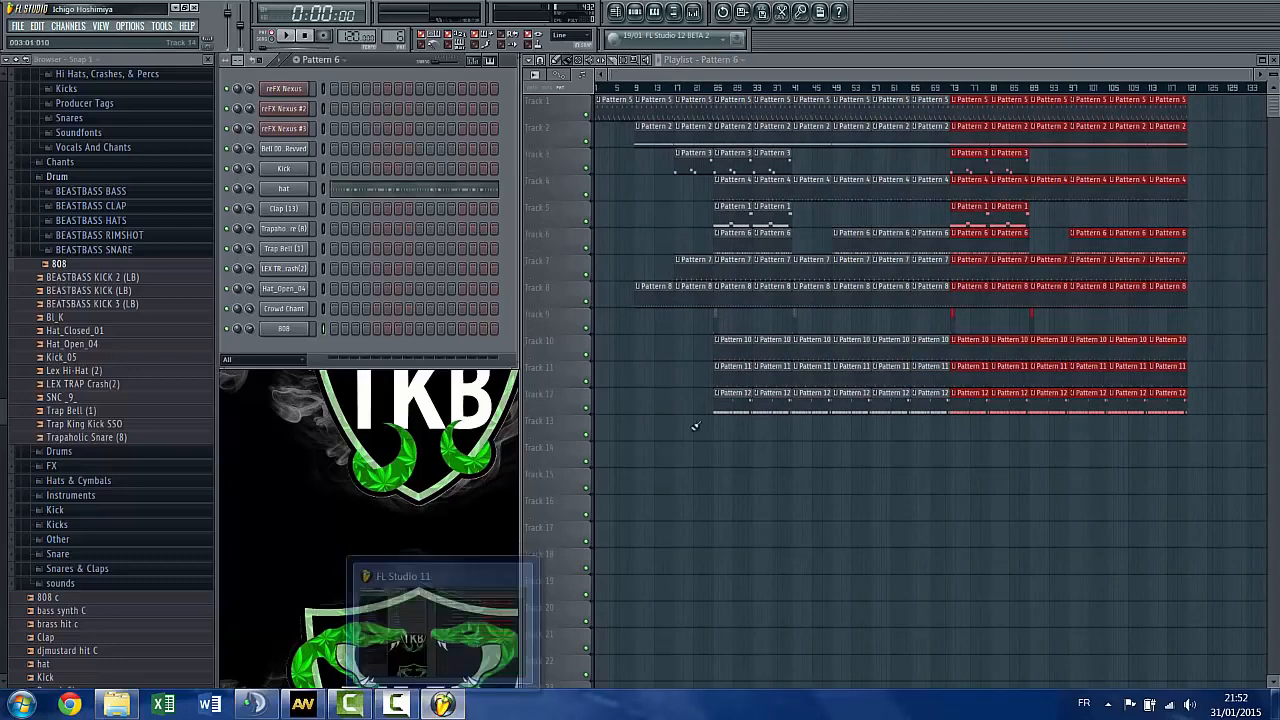
{"action": "mouse_move", "coordinate": [395, 706]}
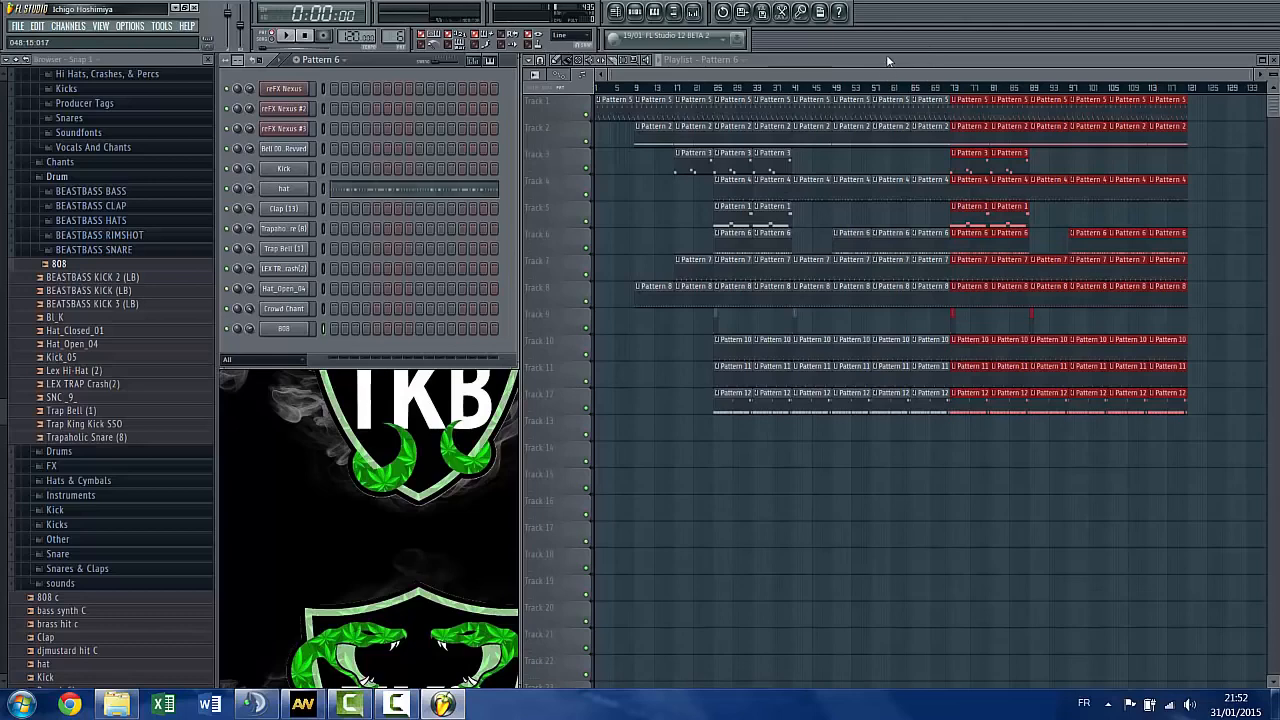
Play the song arrangement from the beginning, checking the 808 channel's volume, and stop playback
{"action": "left_click", "coordinate": [888, 58]}
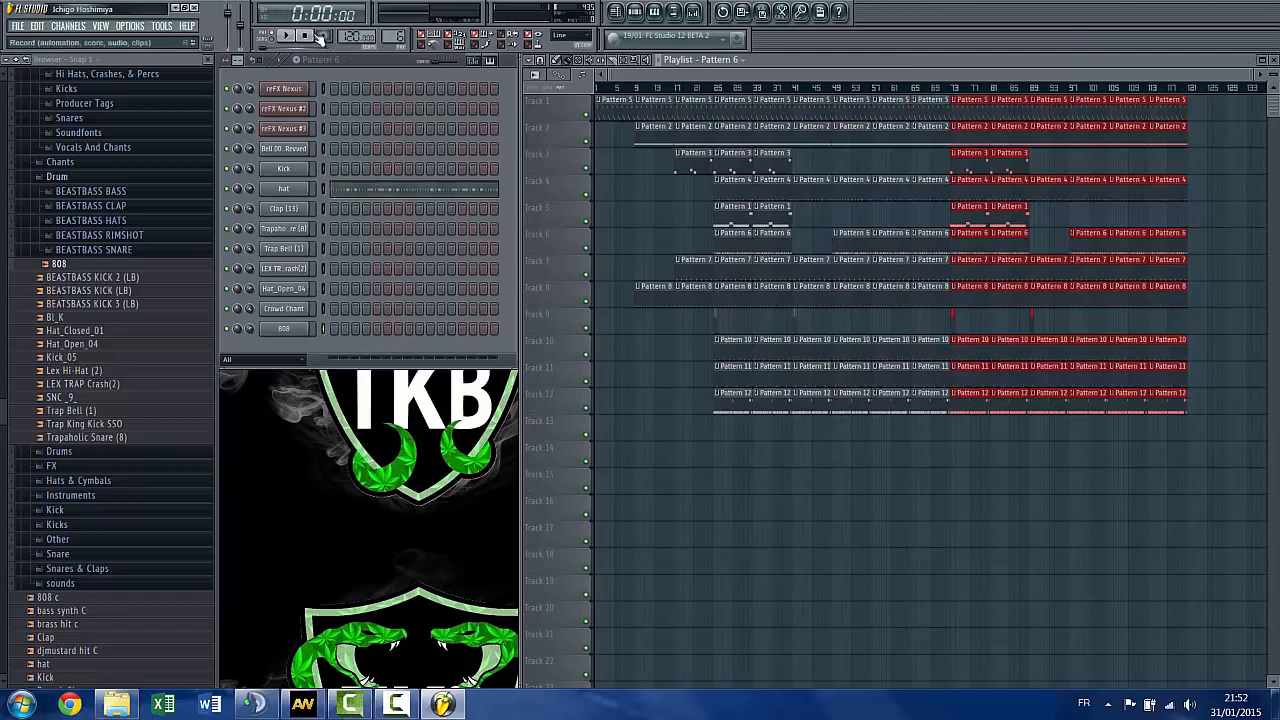
{"action": "left_click", "coordinate": [286, 35]}
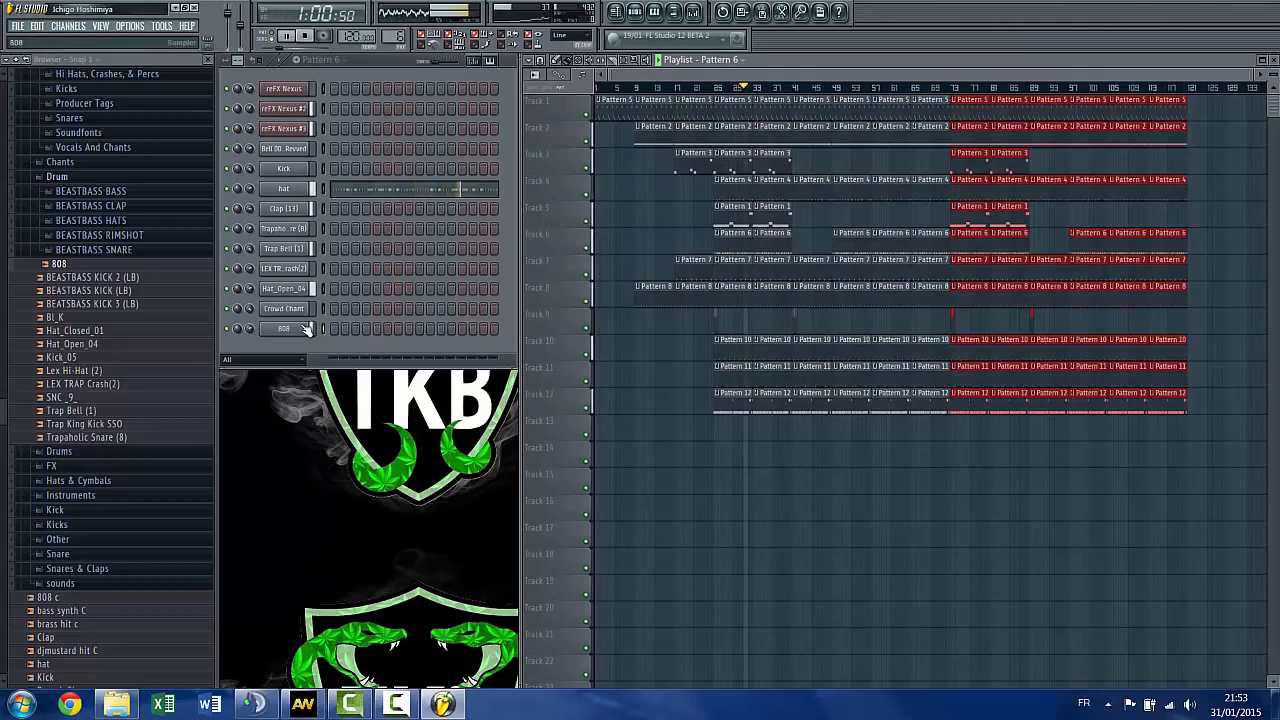
{"action": "left_click", "coordinate": [248, 332]}
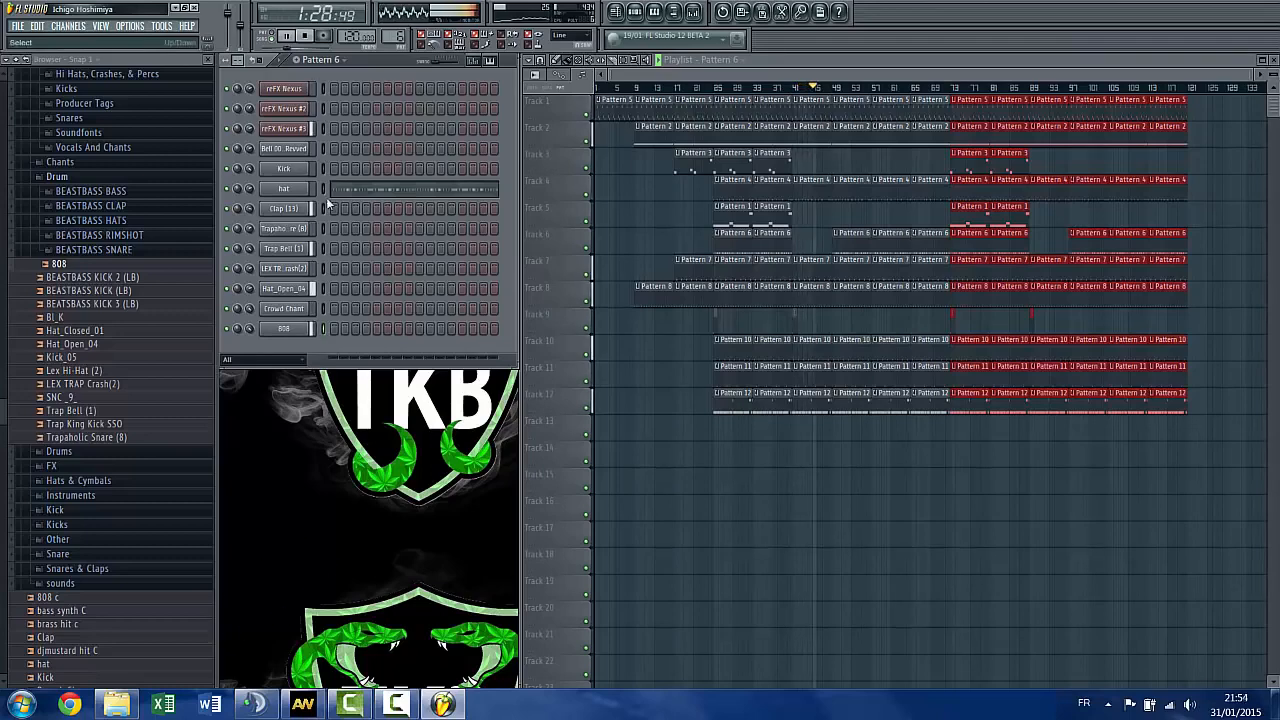
{"action": "left_click", "coordinate": [307, 36]}
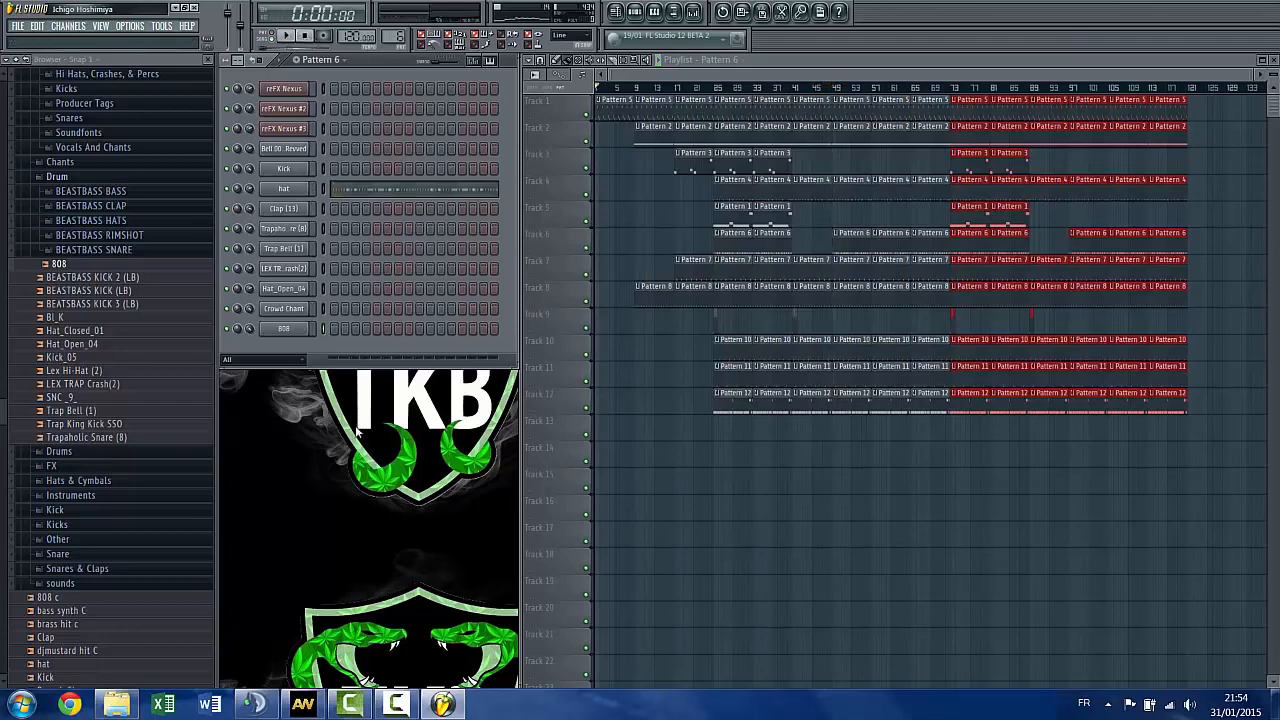
{"action": "left_click", "coordinate": [396, 704]}
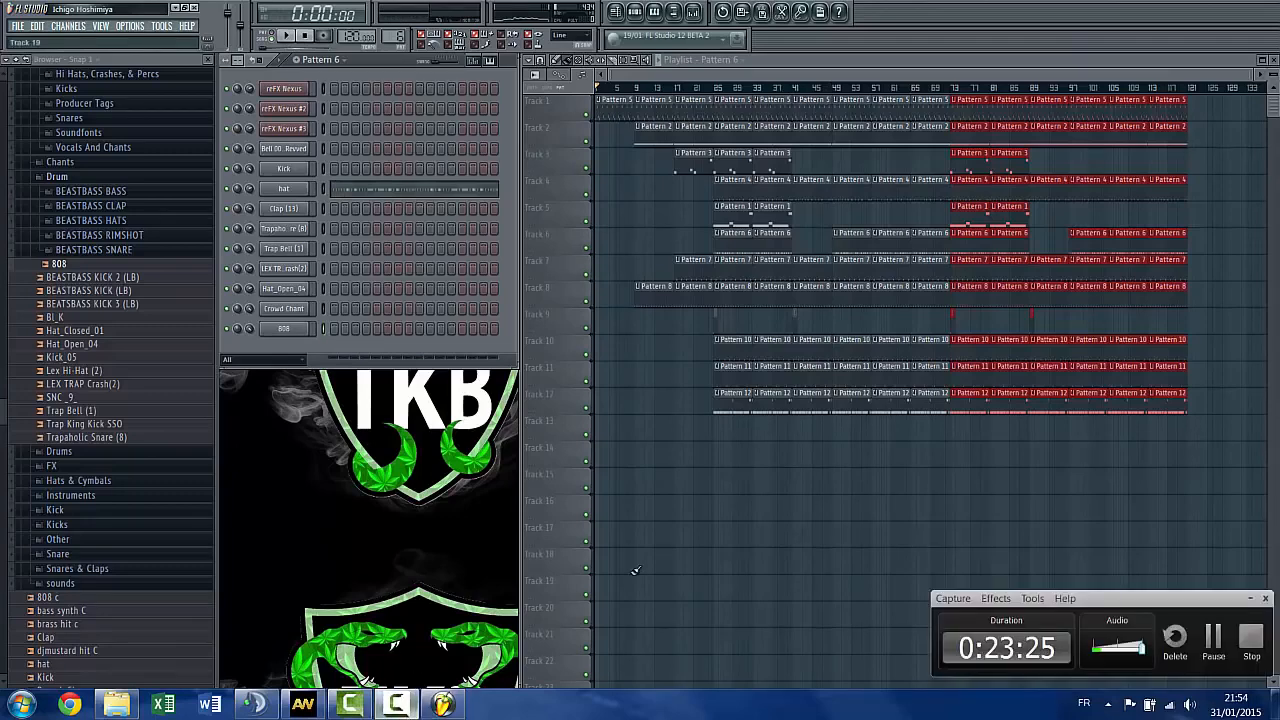